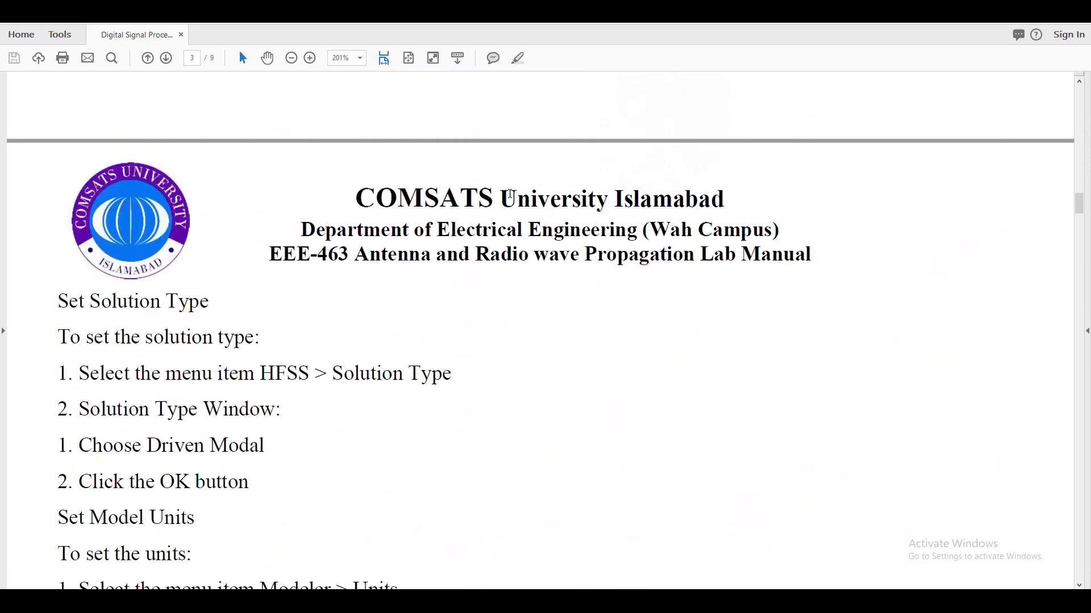
# Read the lab manual's taper cone dimensions and the origin specified for the following offset coordinate system.
pyautogui.scroll(-10, 504, 201)
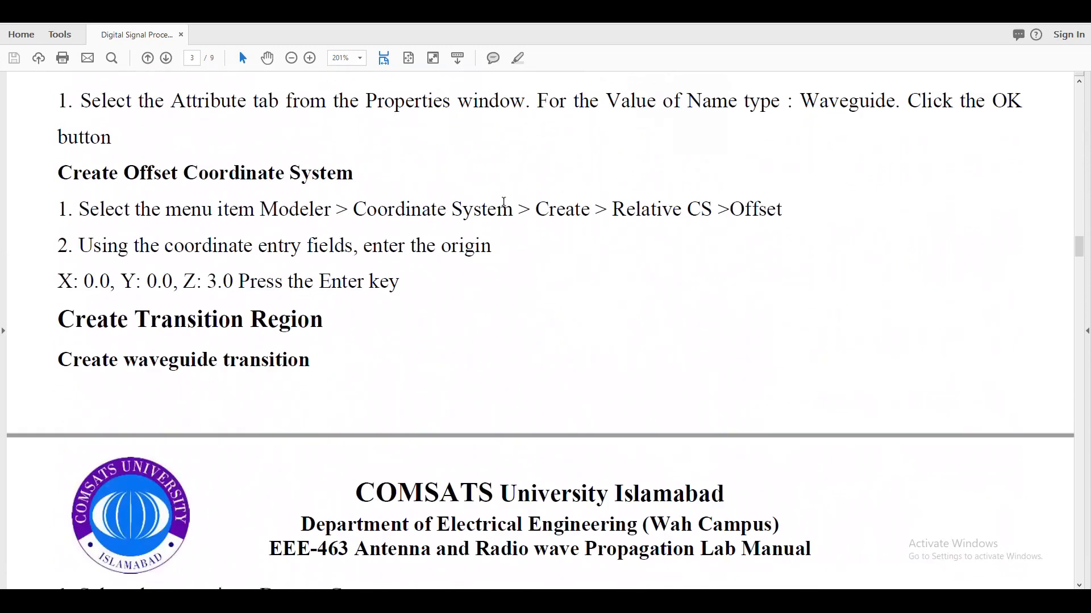
pyautogui.scroll(-1, 106, 303)
pyautogui.scroll(-3, 106, 303)
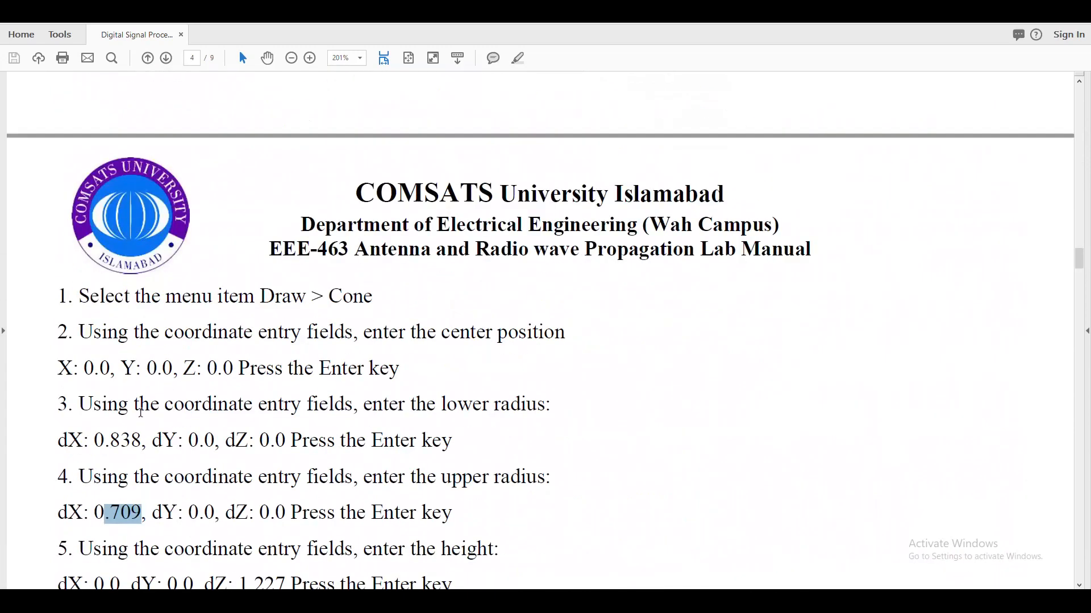
pyautogui.moveTo(140, 442); pyautogui.dragTo(75, 436)
pyautogui.scroll(-4, 345, 434)
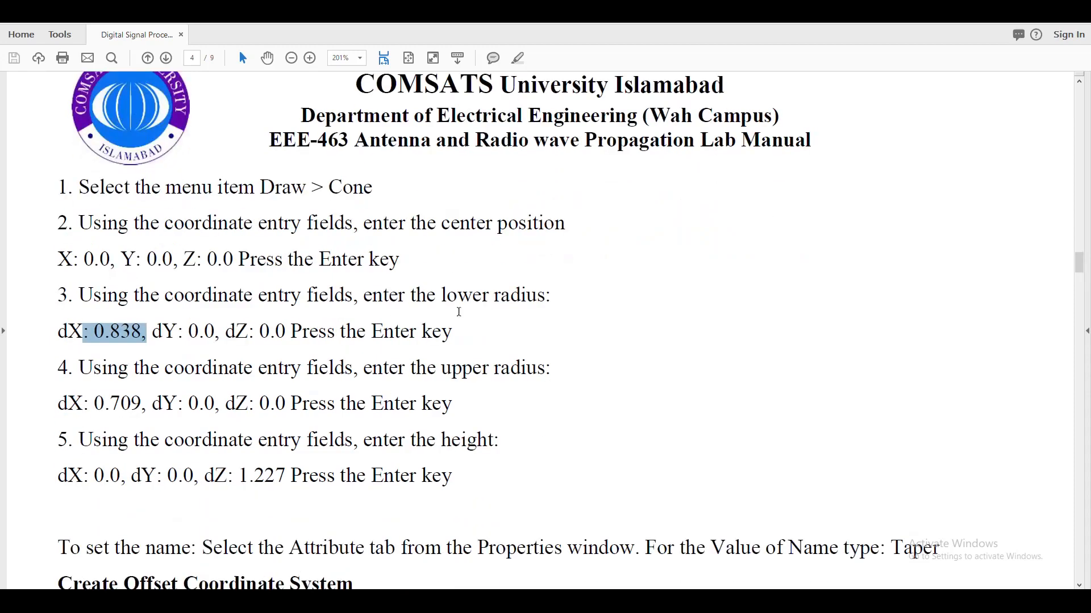
pyautogui.moveTo(142, 404); pyautogui.dragTo(104, 404)
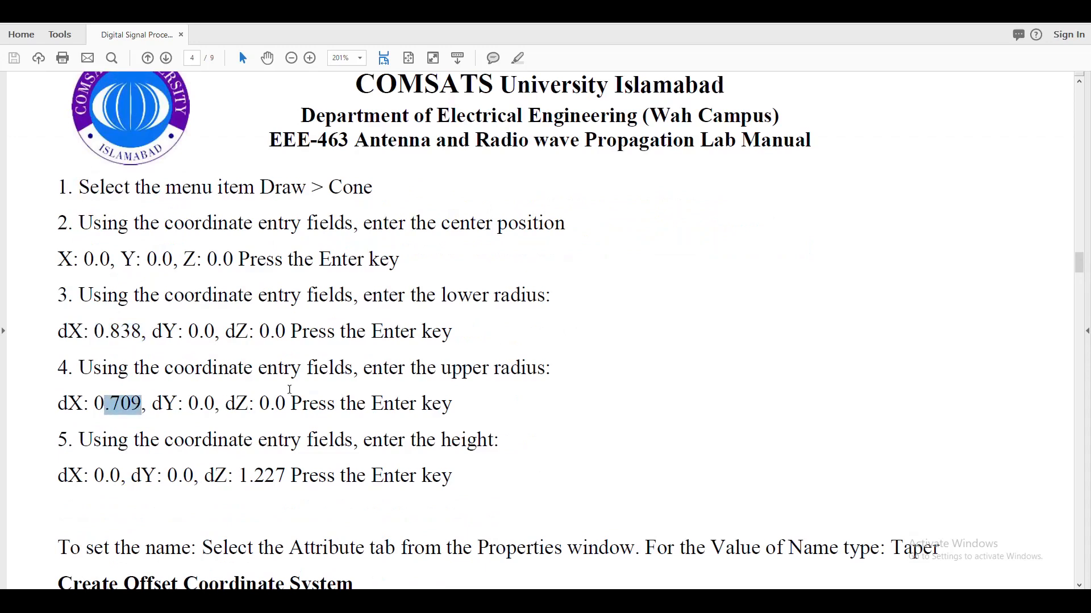
pyautogui.scroll(-2, 284, 393)
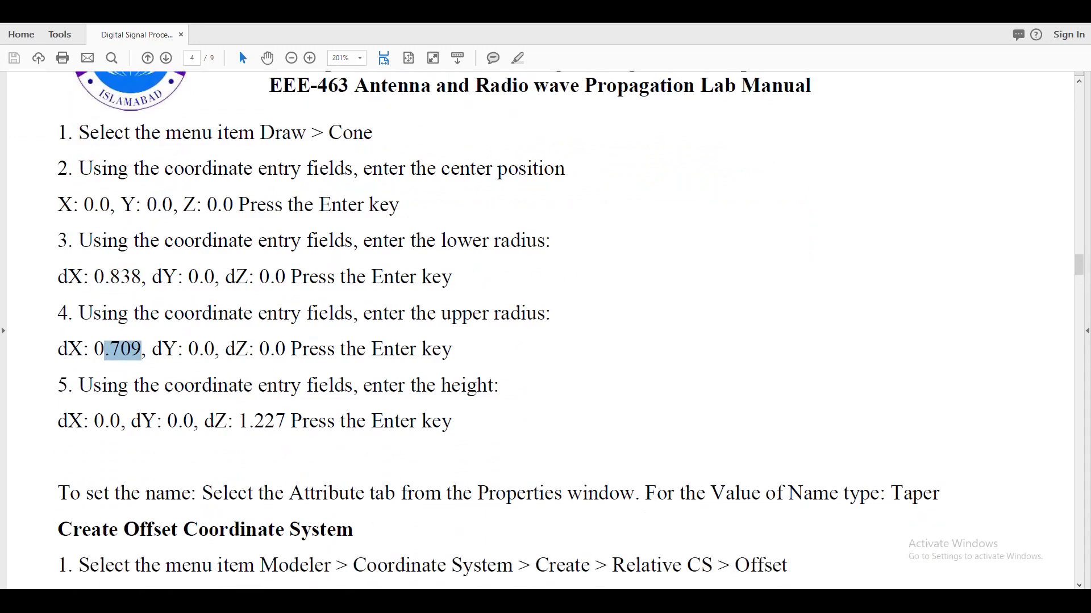
pyautogui.scroll(-7, 455, 430)
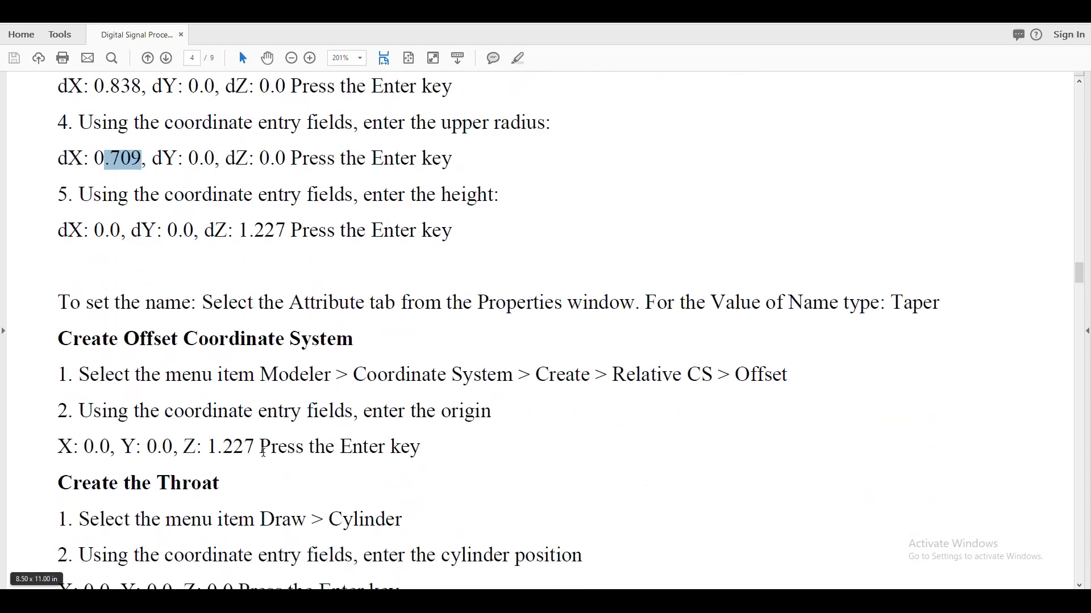
pyautogui.moveTo(207, 447); pyautogui.dragTo(254, 448)
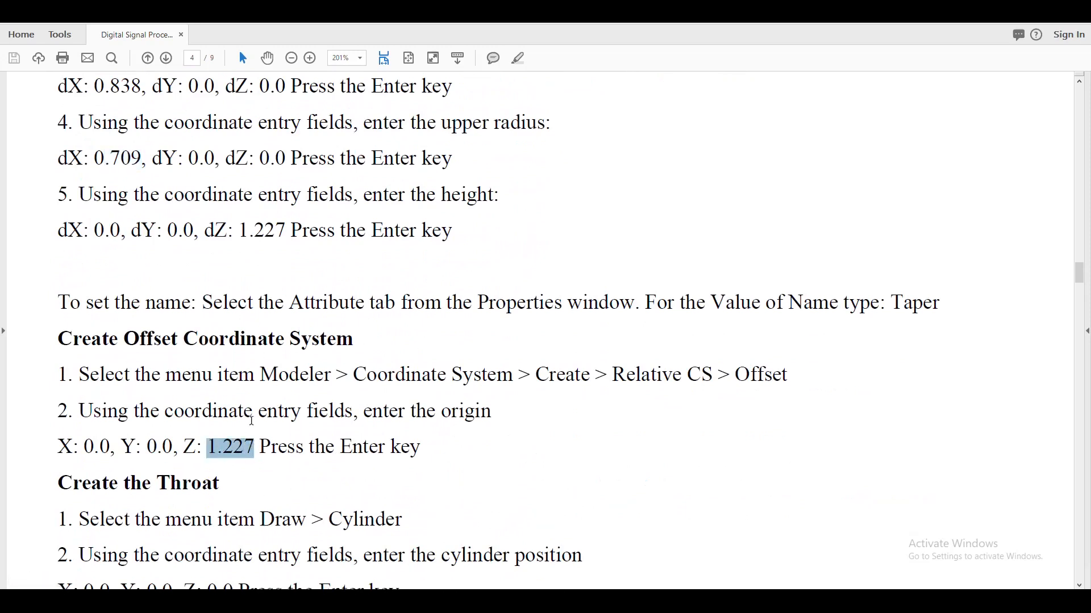
pyautogui.scroll(-3, 312, 407)
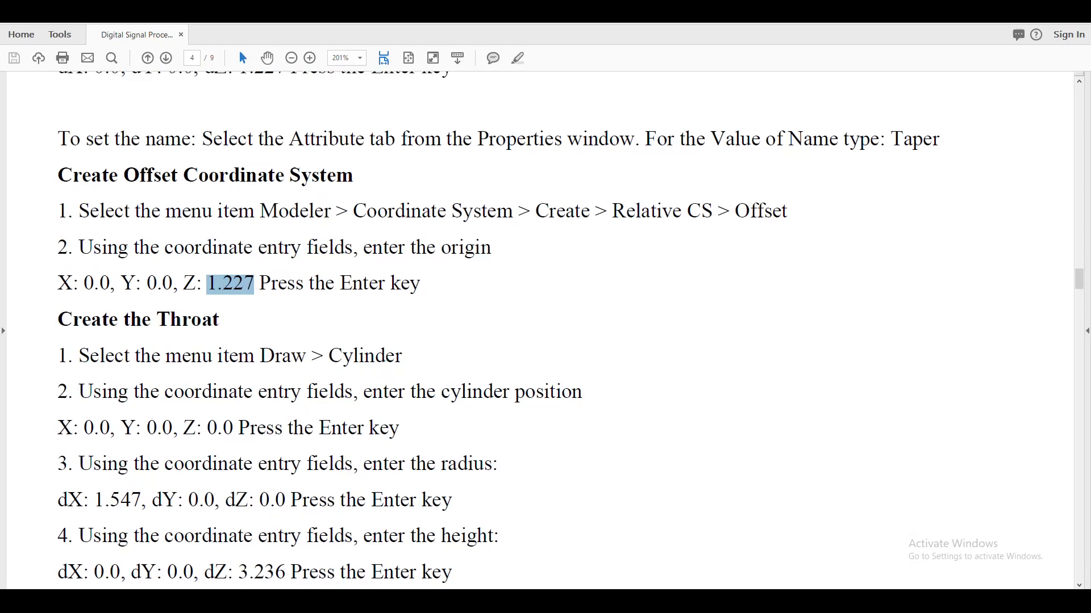
# Switch to HFSS and create an offset relative coordinate system with its origin at X 0, Y 0, Z 1.227 in.
pyautogui.hotkey('alt', 'Tab')
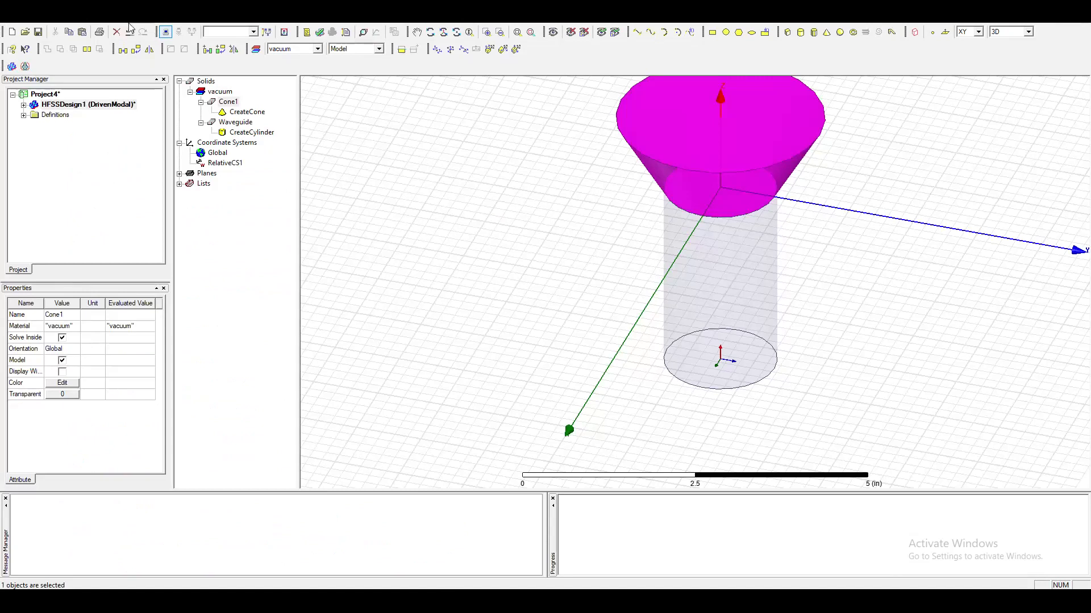
pyautogui.click(130, 25)
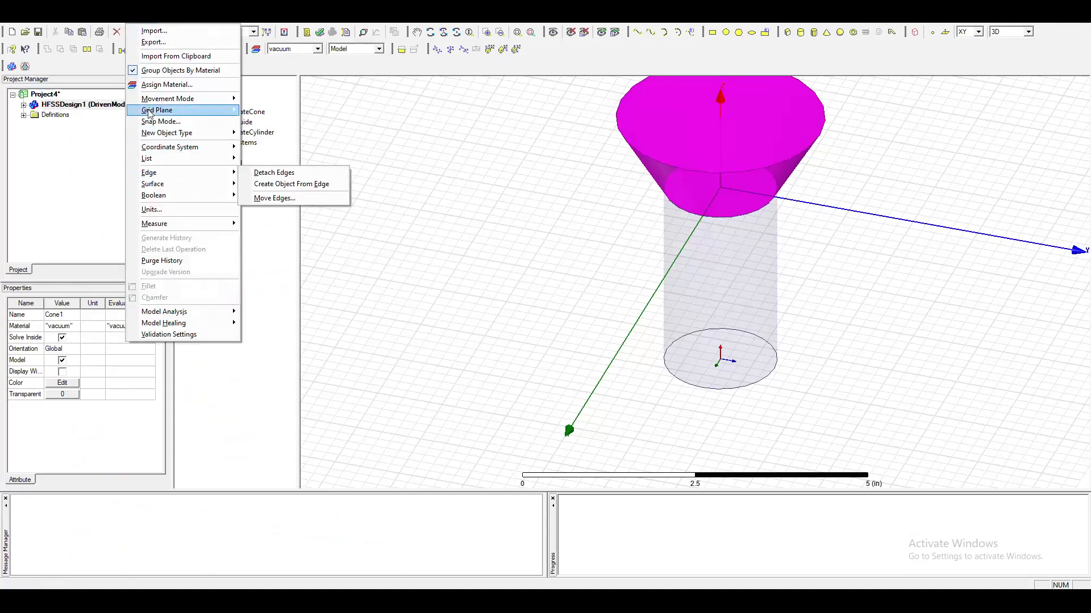
pyautogui.moveTo(163, 24)
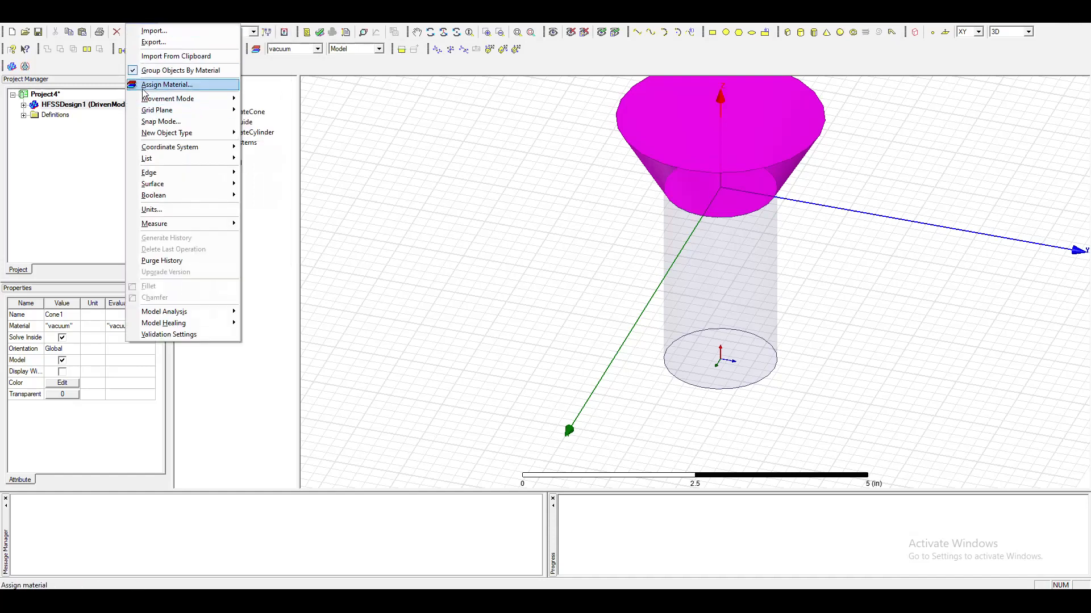
pyautogui.moveTo(203, 154)
pyautogui.moveTo(273, 159)
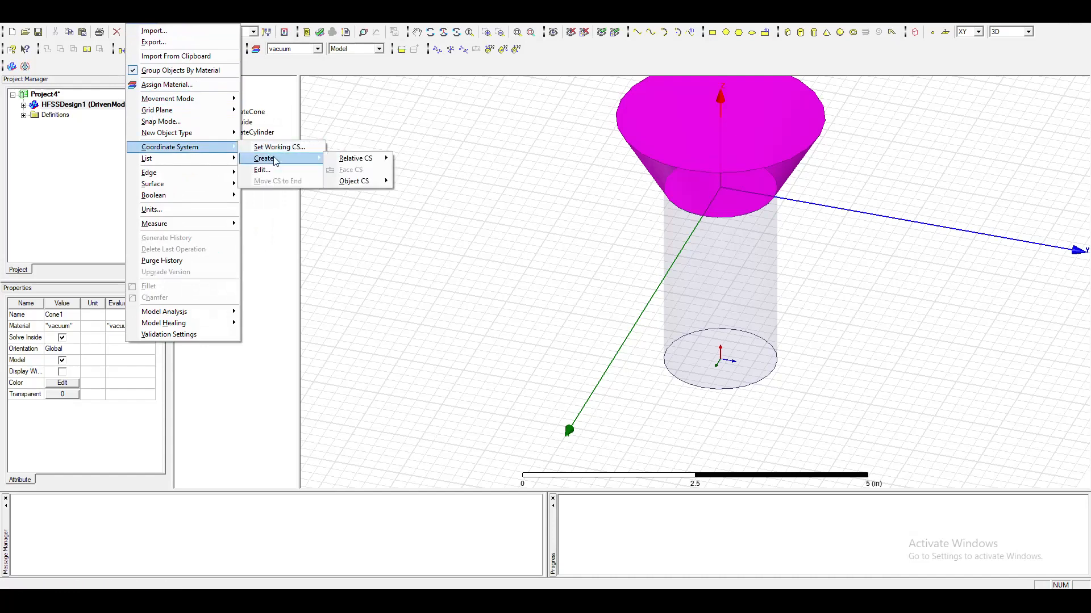
pyautogui.moveTo(367, 165)
pyautogui.click(419, 159)
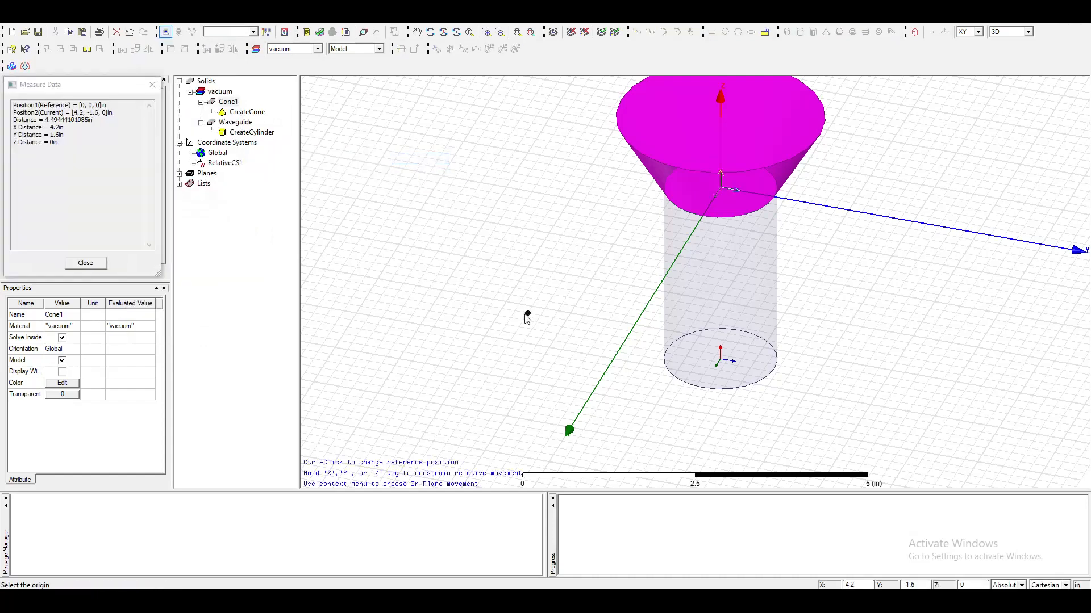
pyautogui.press('Tab')
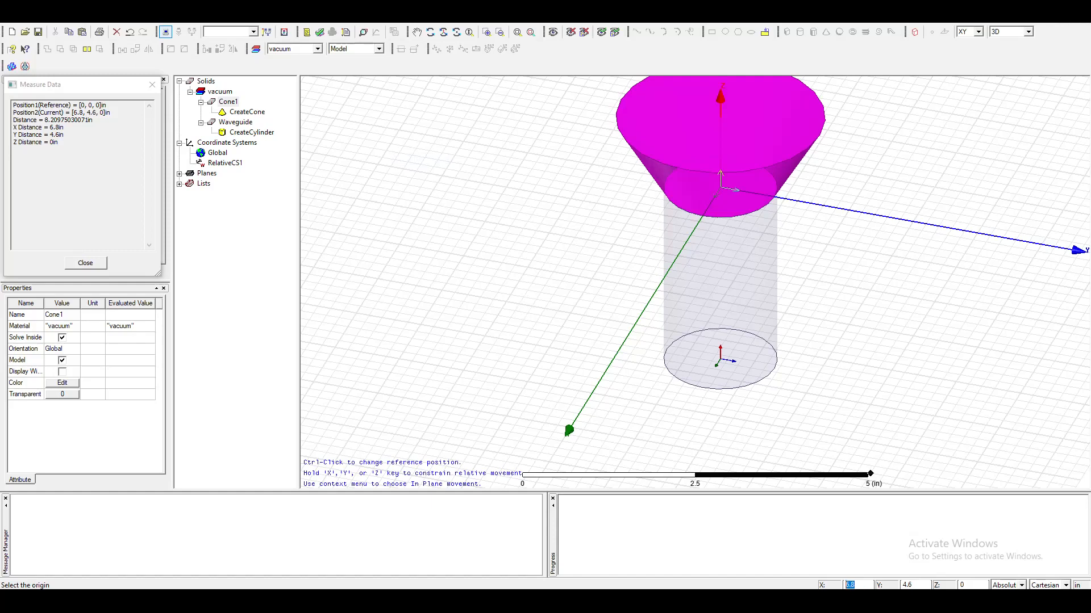
pyautogui.write('0')
pyautogui.press('Tab')
pyautogui.write('0')
pyautogui.press('Tab')
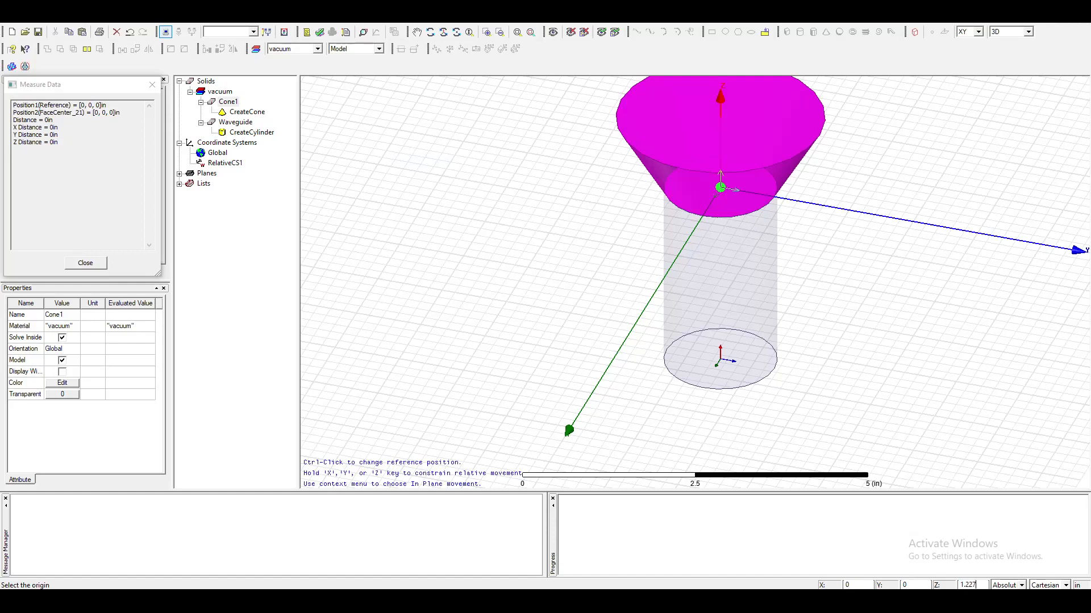
pyautogui.press('Return')
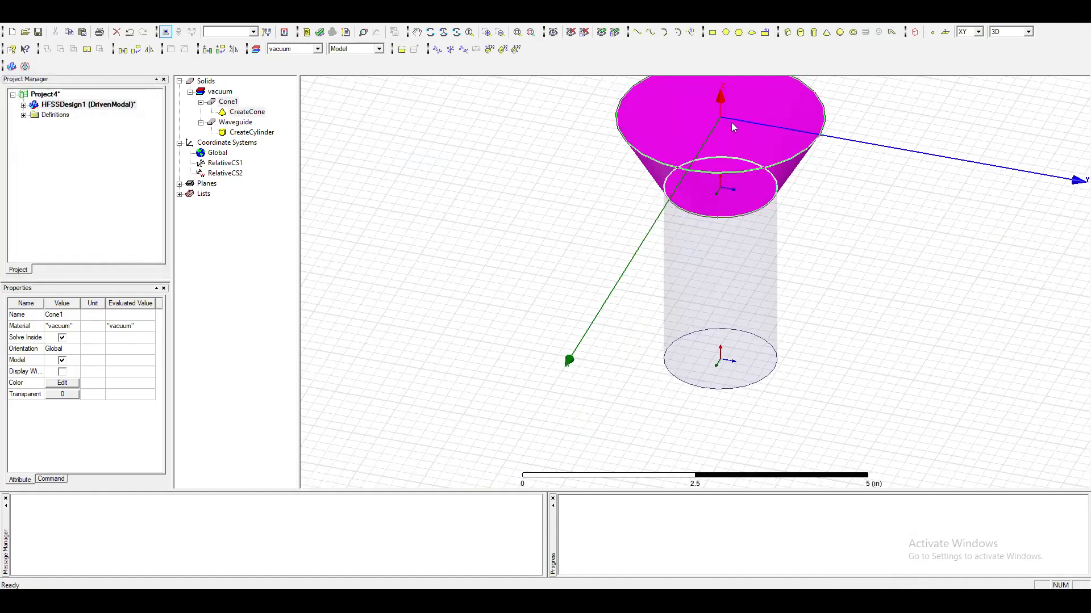
# Deselect the cone and examine where the new coordinate system sits on the model.
pyautogui.scroll(2, 710, 135)
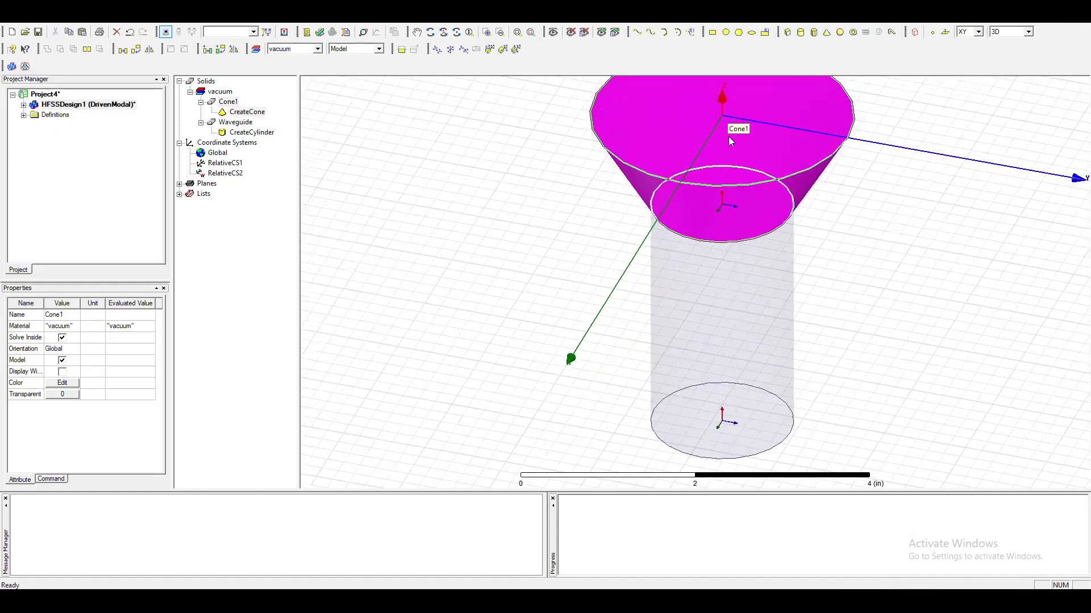
pyautogui.scroll(-5, 731, 142)
pyautogui.scroll(5, 779, 166)
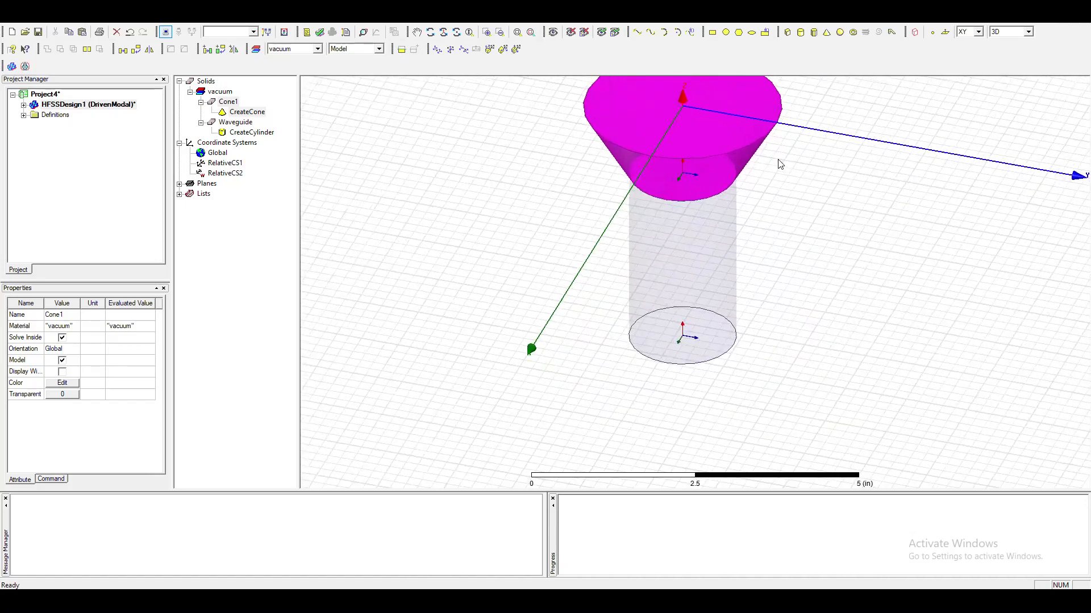
pyautogui.scroll(-2, 785, 172)
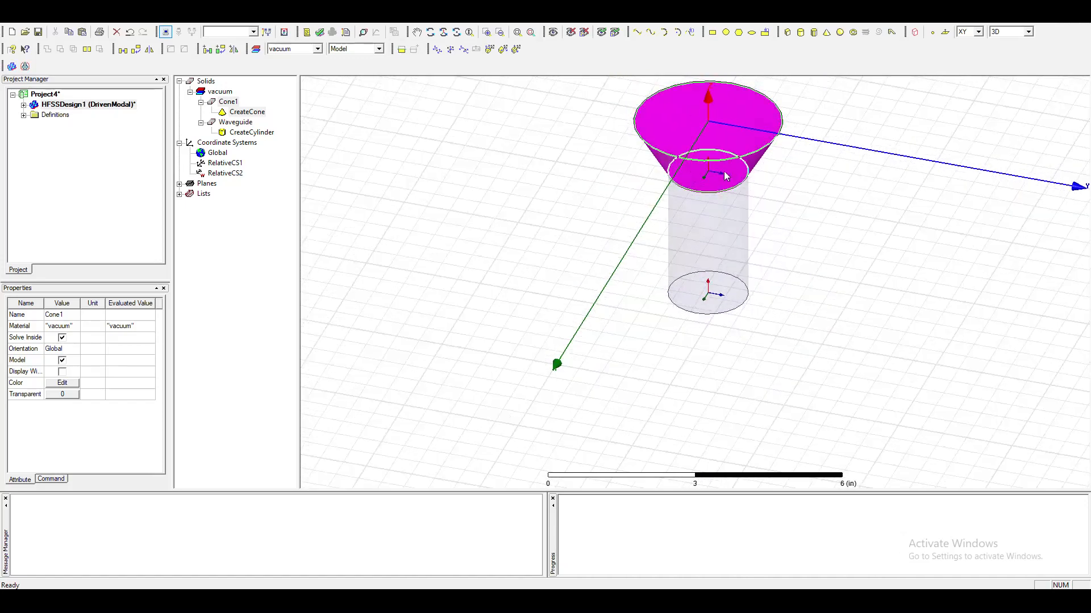
pyautogui.click(843, 209)
pyautogui.scroll(2, 842, 206)
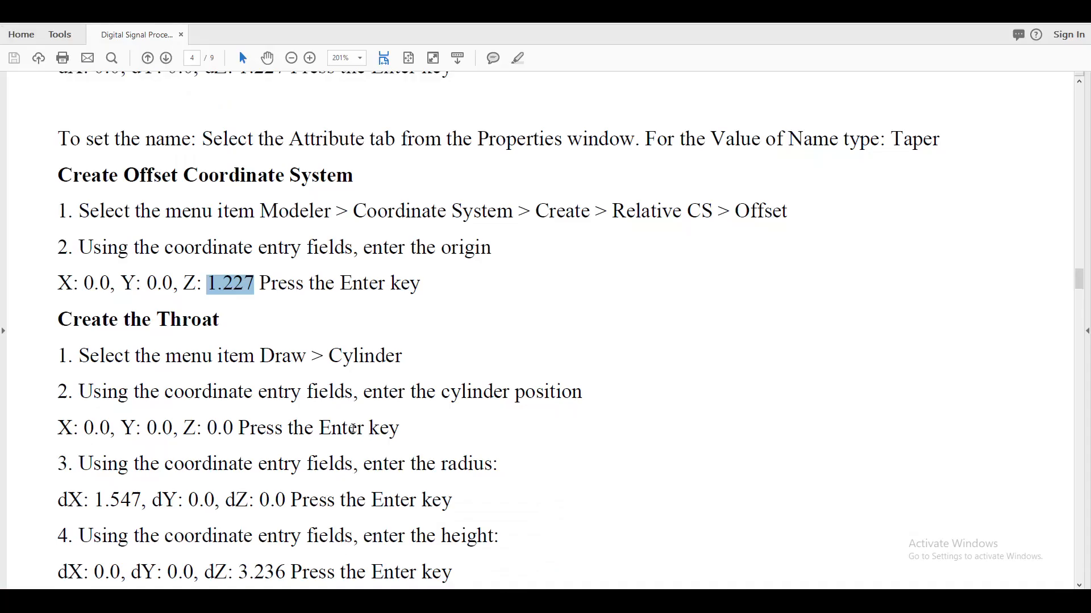
# Switch to the lab manual and review the throat cylinder instructions, including its position, radius and height.
pyautogui.scroll(-3, 353, 429)
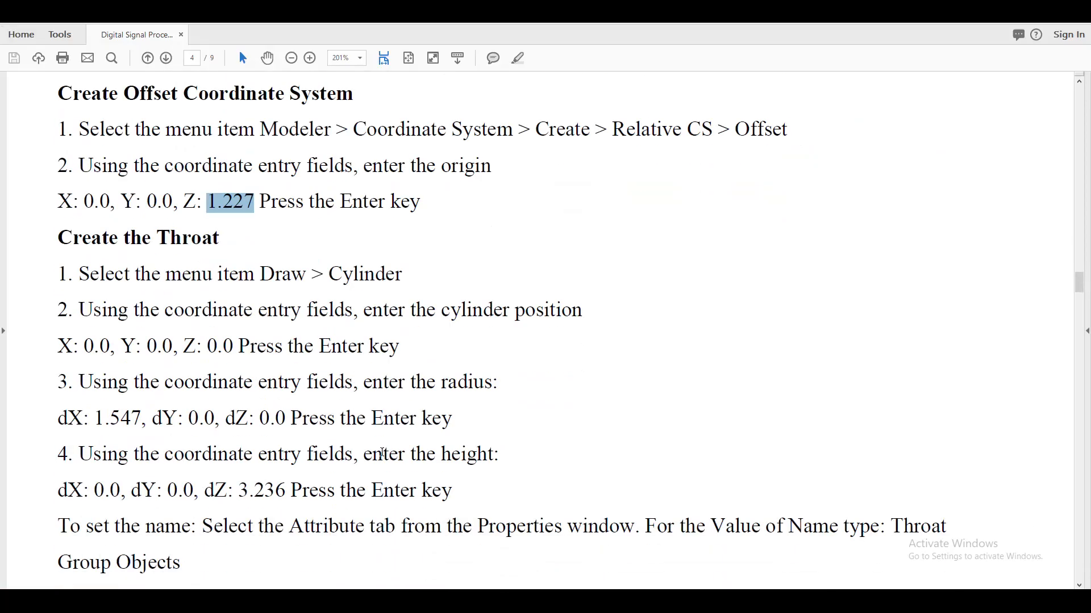
pyautogui.scroll(12, 383, 455)
pyautogui.scroll(8, 437, 459)
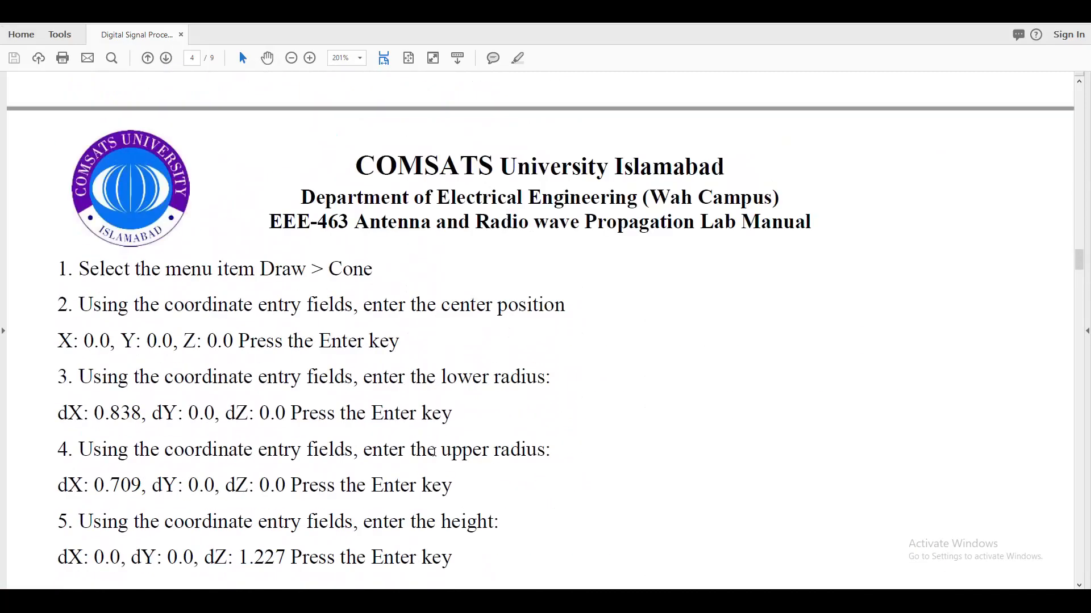
pyautogui.scroll(-7, 438, 462)
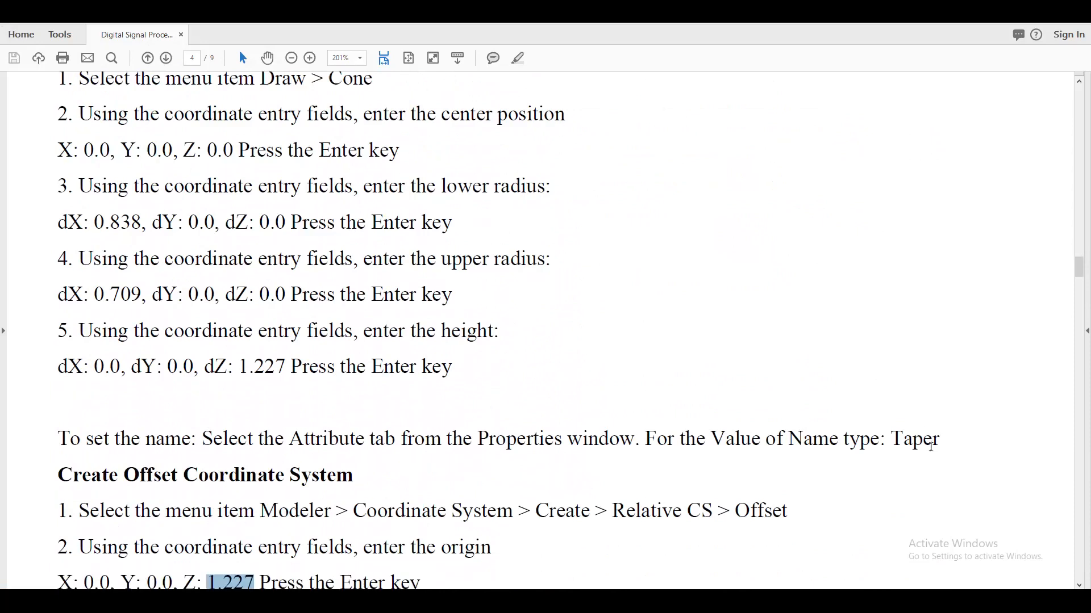
pyautogui.scroll(-8, 387, 483)
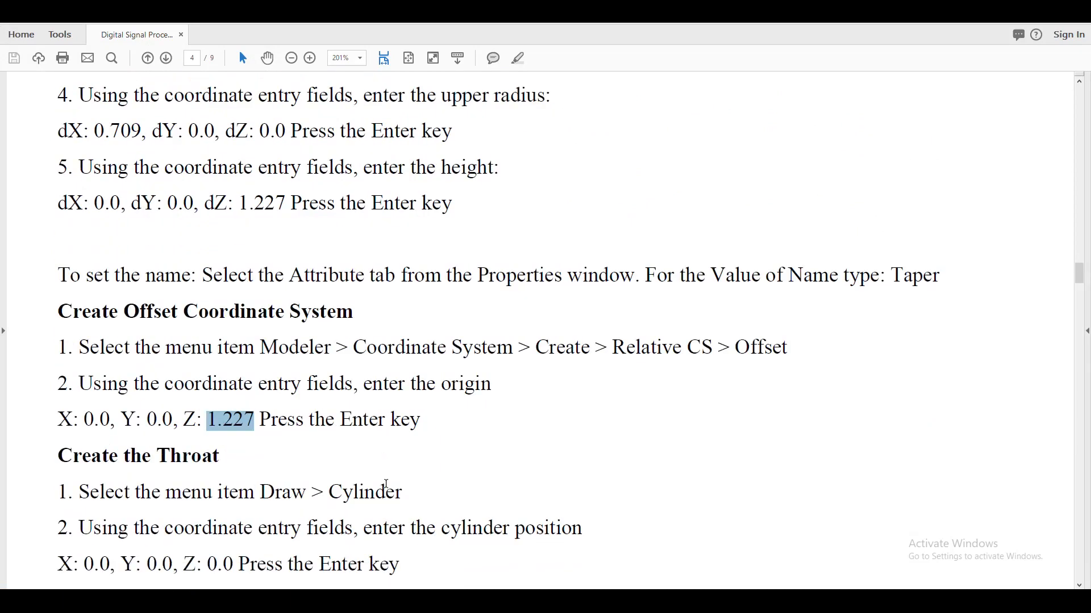
pyautogui.scroll(-2, 303, 437)
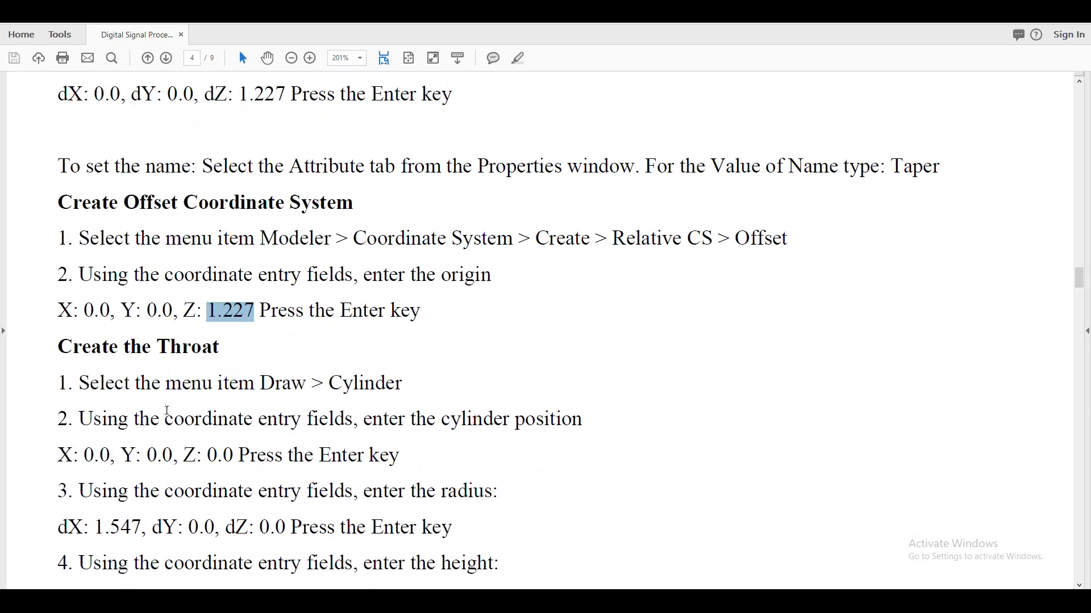
pyautogui.scroll(-4, 269, 367)
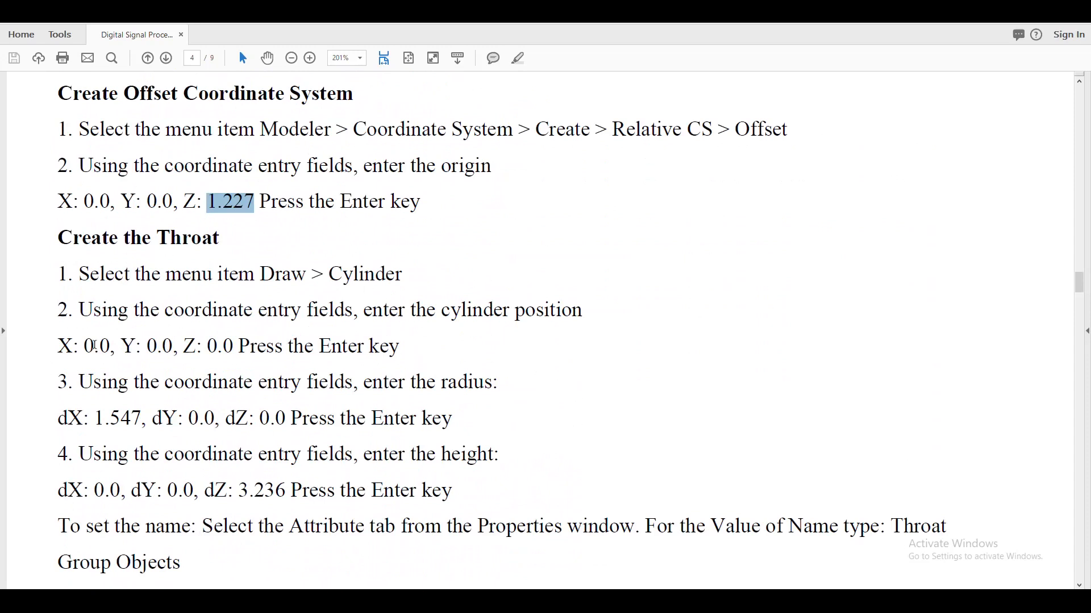
pyautogui.scroll(-2, 267, 358)
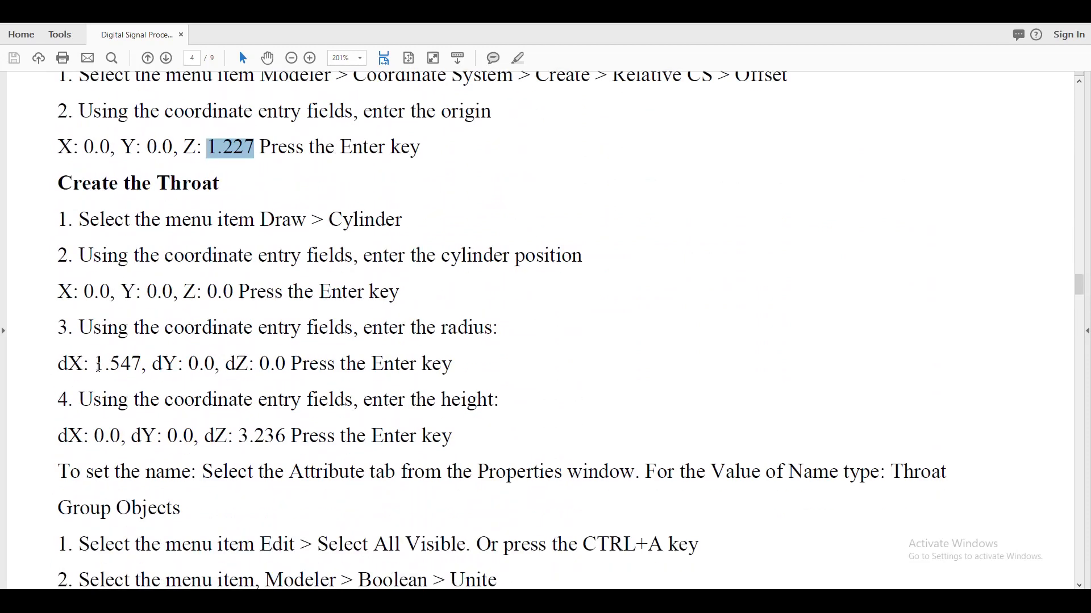
pyautogui.moveTo(101, 366); pyautogui.dragTo(142, 368)
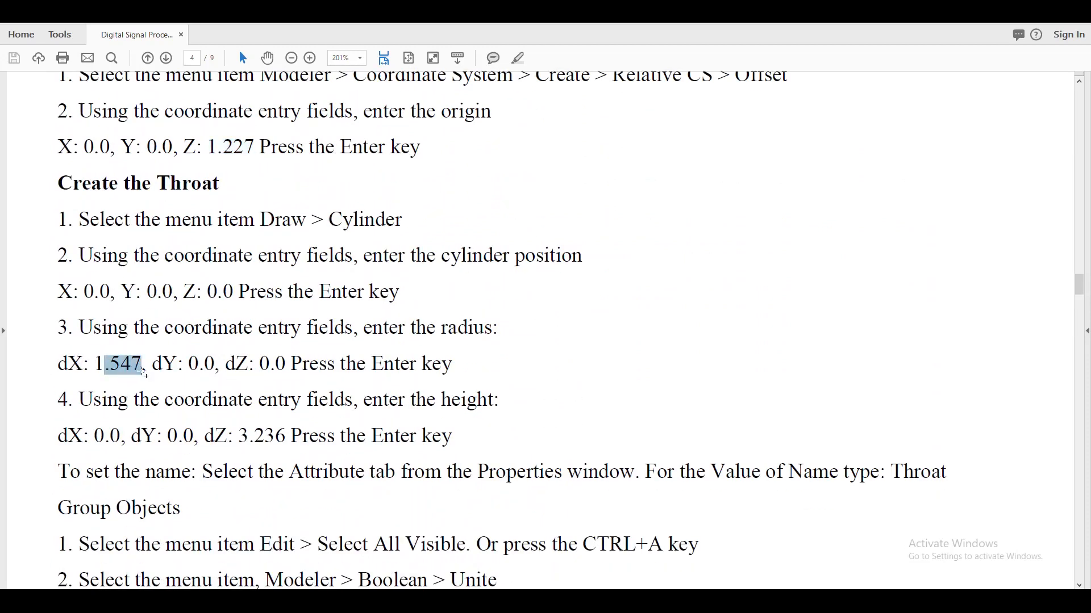
pyautogui.moveTo(238, 437); pyautogui.dragTo(286, 438)
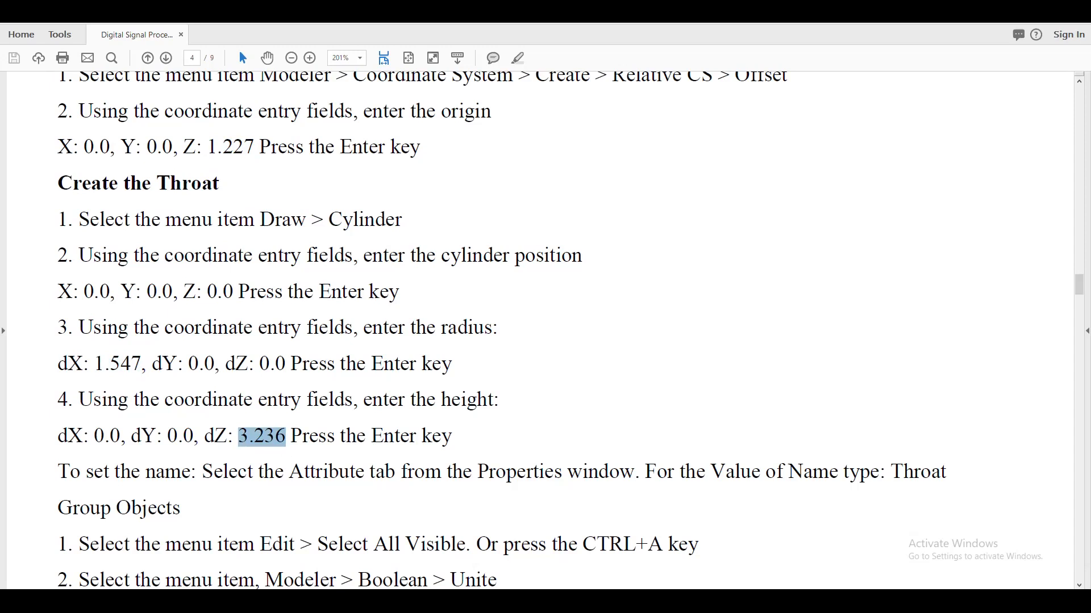
# Switch to HFSS and draw a cylinder centred on the new coordinate system's origin, about 1.56 in radius and 2.4 in high.
pyautogui.hotkey('alt', 'Tab')
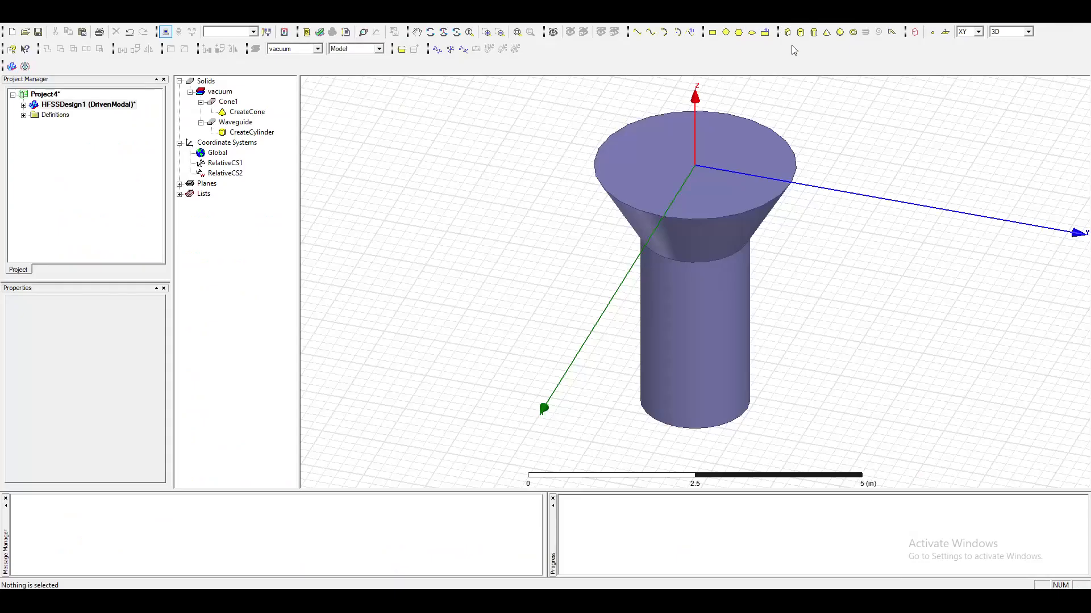
pyautogui.click(800, 31)
pyautogui.click(694, 166)
pyautogui.click(748, 211)
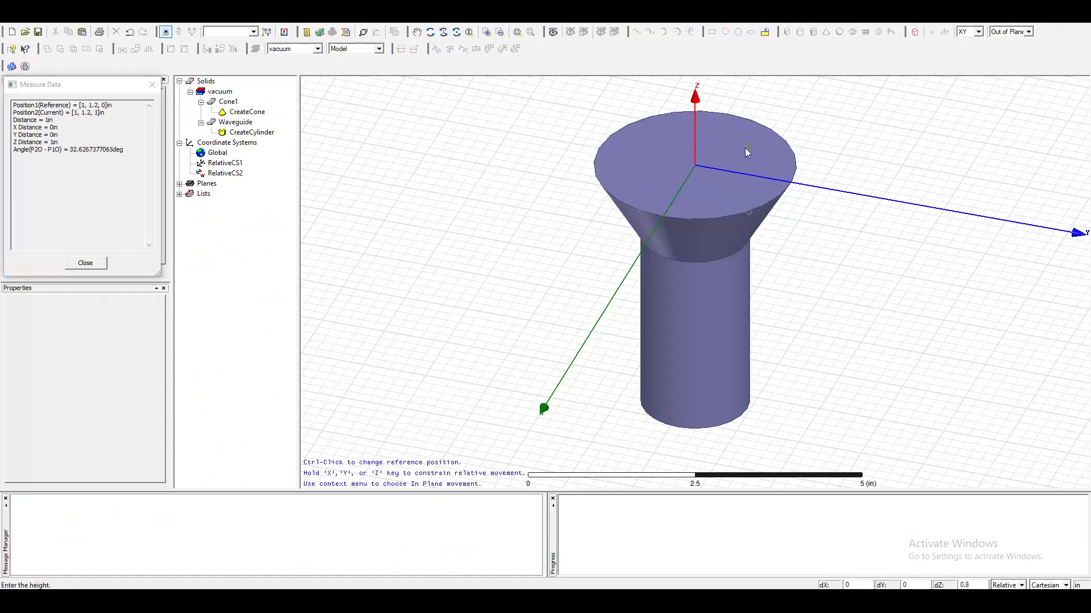
pyautogui.click(748, 88)
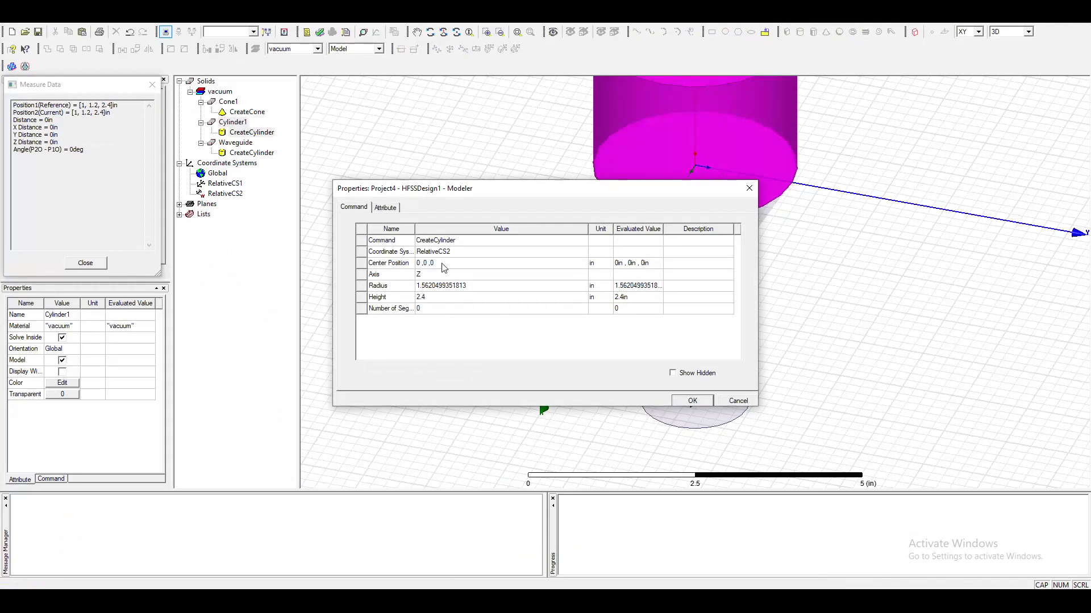
# Set the upper cylinder's height to 3.236 in and its radius to 1.547 in, checking the values against the lab manual.
pyautogui.click(432, 298)
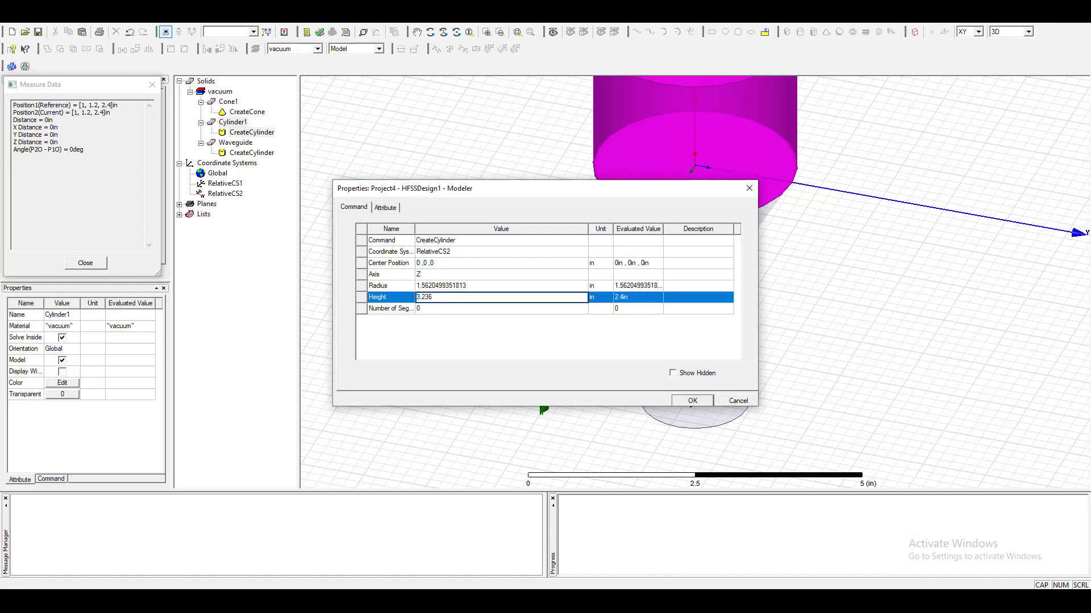
pyautogui.hotkey('alt', 'Tab')
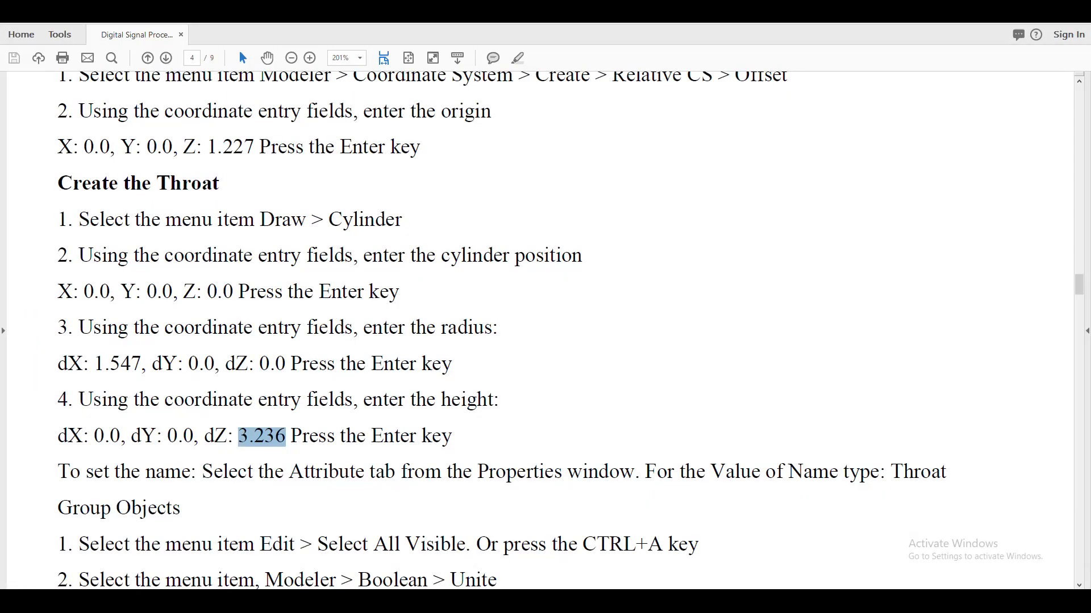
pyautogui.hotkey('alt', 'Tab')
pyautogui.click(475, 286)
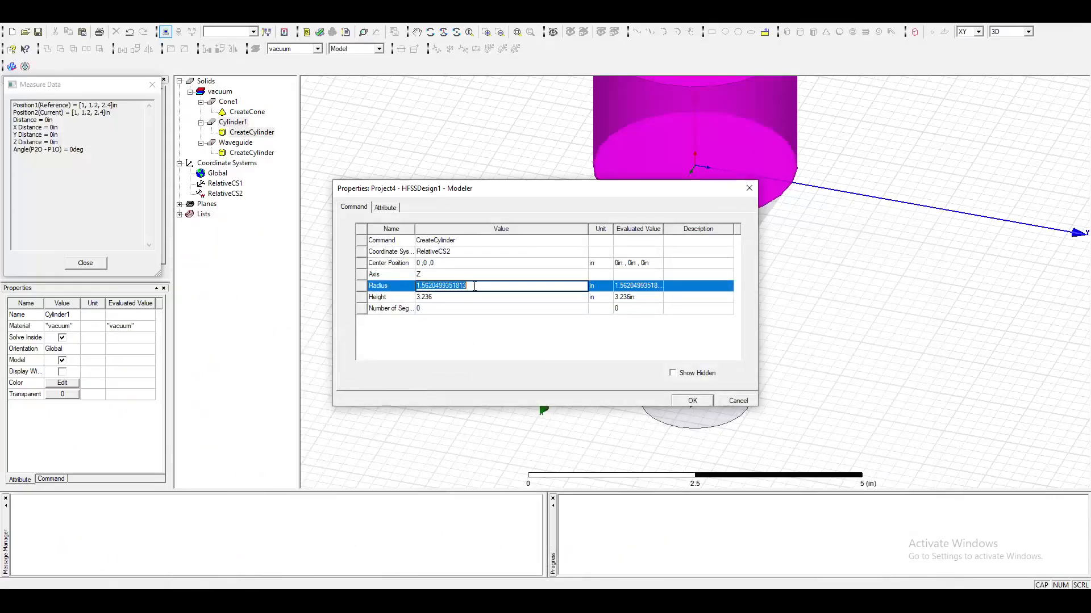
pyautogui.write('1.547')
pyautogui.click(692, 401)
pyautogui.scroll(1, 755, 182)
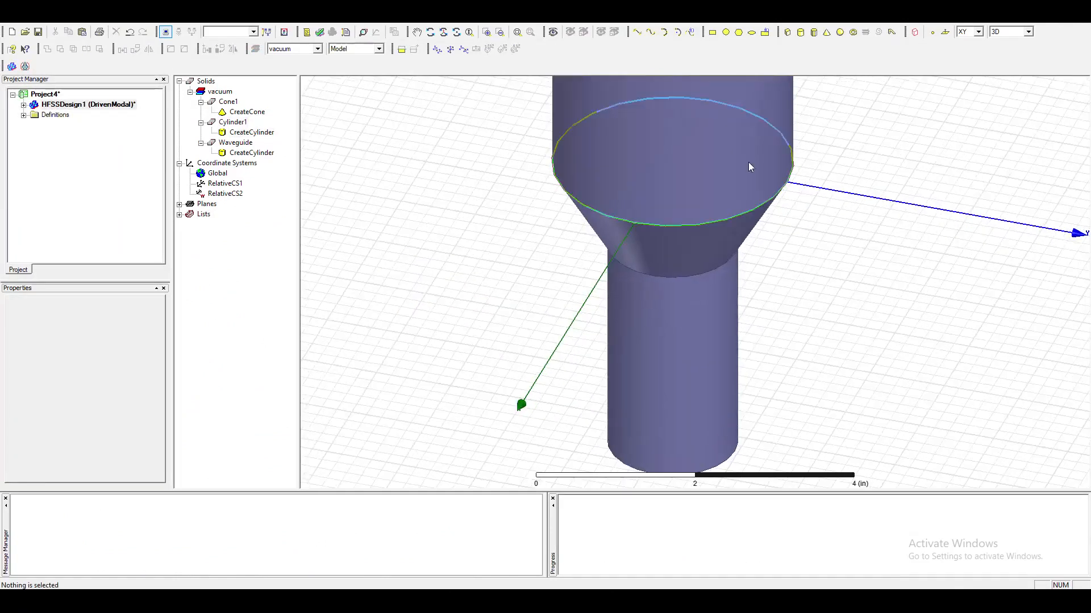
# Rename the cone between the two cylinders as Tapper.
pyautogui.click(744, 148)
pyautogui.click(710, 375)
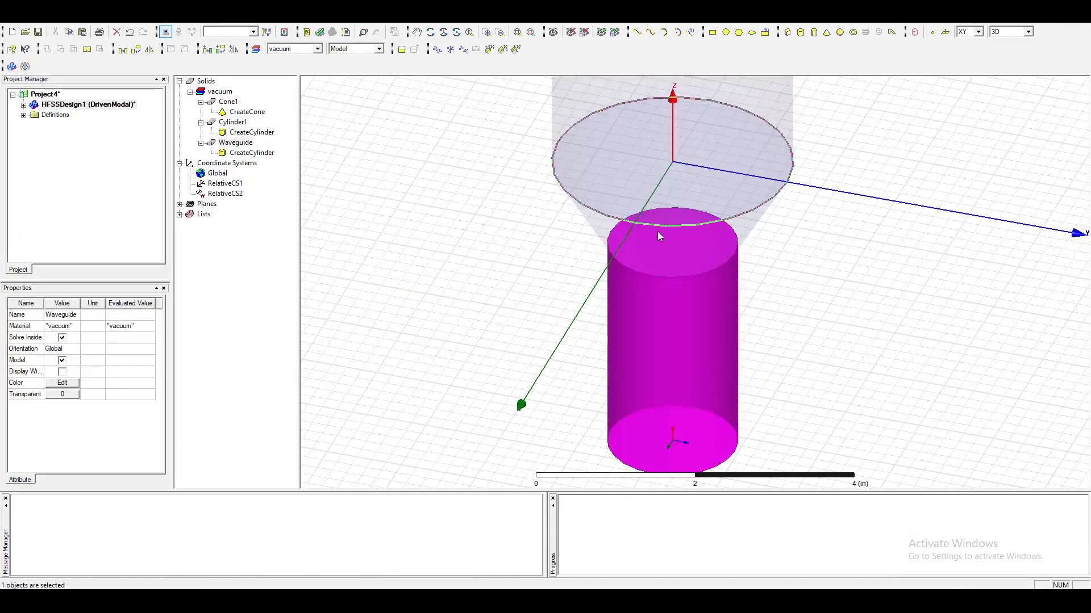
pyautogui.click(676, 241)
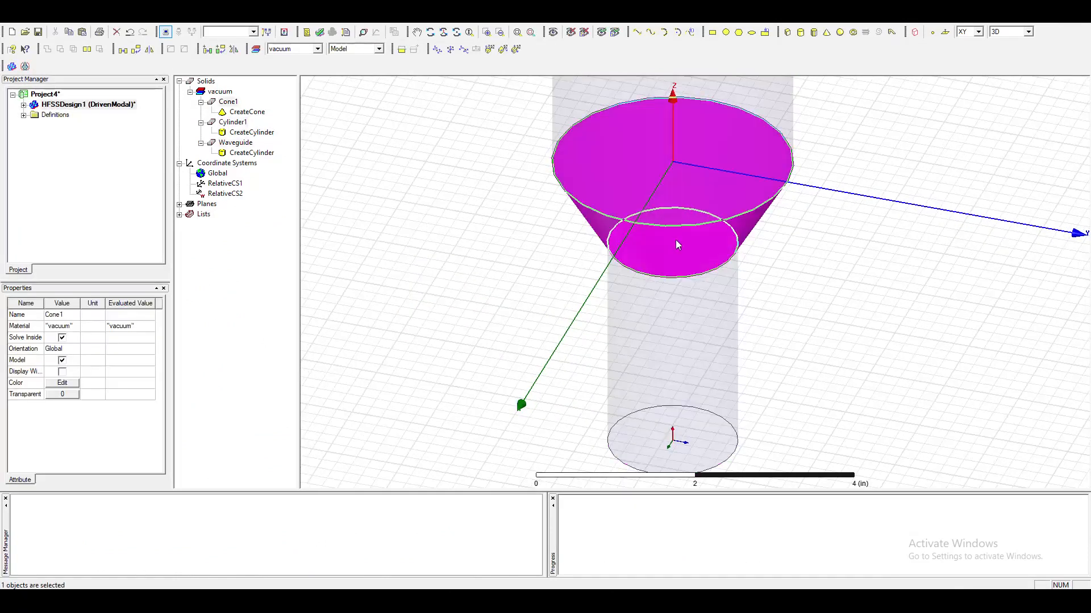
pyautogui.doubleClick(229, 104)
pyautogui.click(436, 241)
pyautogui.click(436, 241)
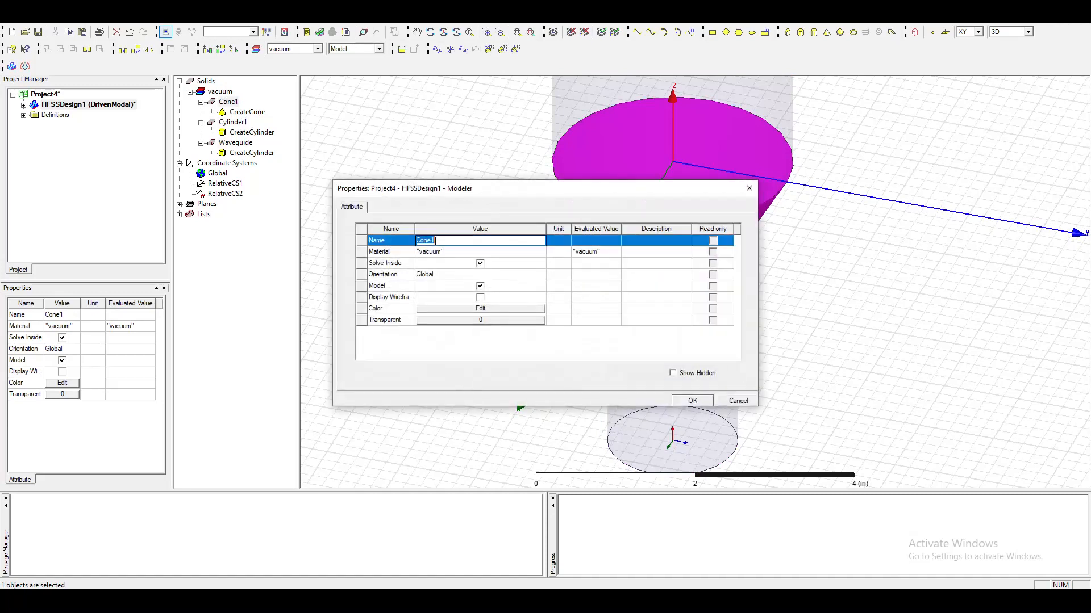
pyautogui.write('Tapper')
pyautogui.click(690, 401)
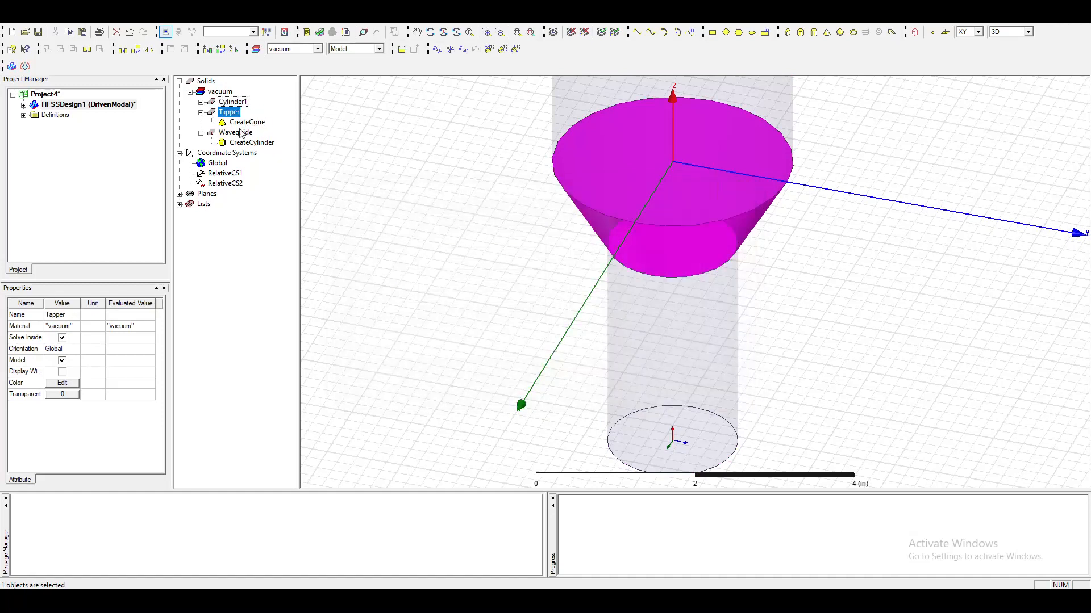
# Rename the upper cylinder above the taper as Throat and fit the whole model in view.
pyautogui.click(233, 102)
pyautogui.click(201, 102)
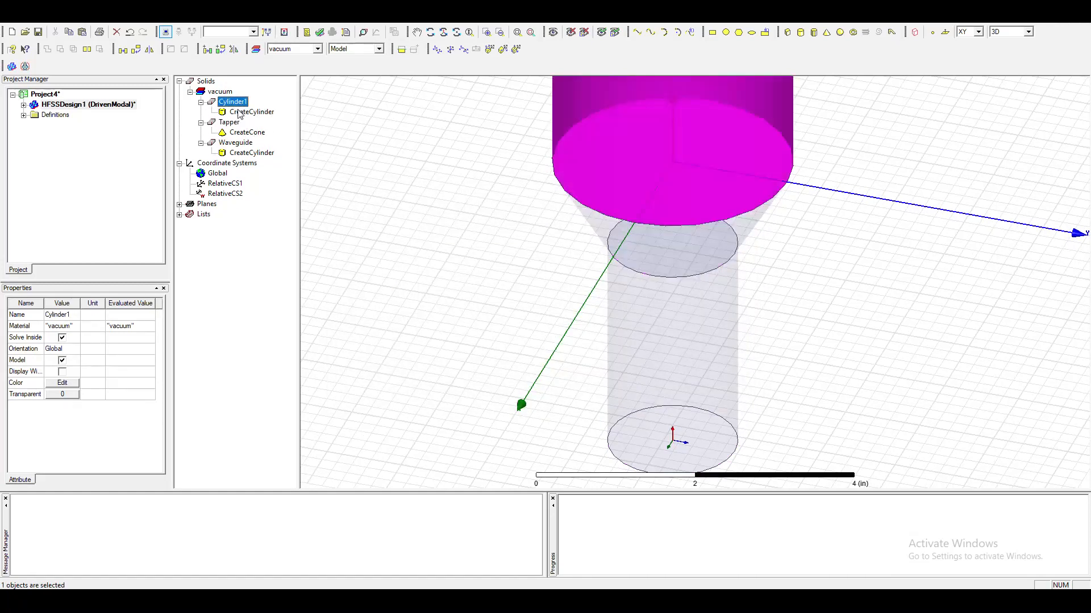
pyautogui.click(239, 113)
pyautogui.doubleClick(233, 101)
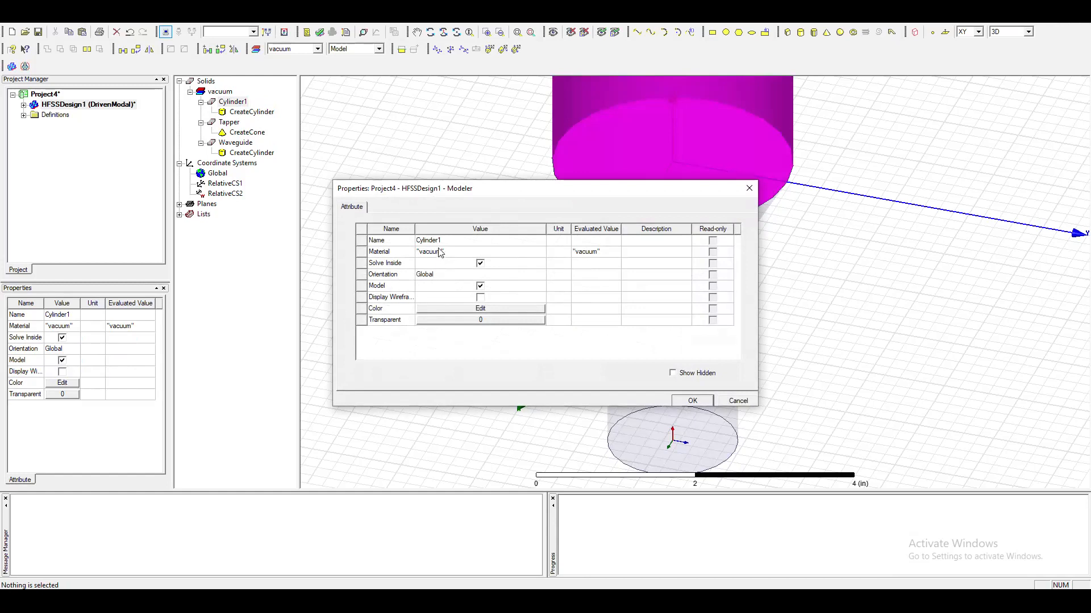
pyautogui.click(452, 241)
pyautogui.write('Throat')
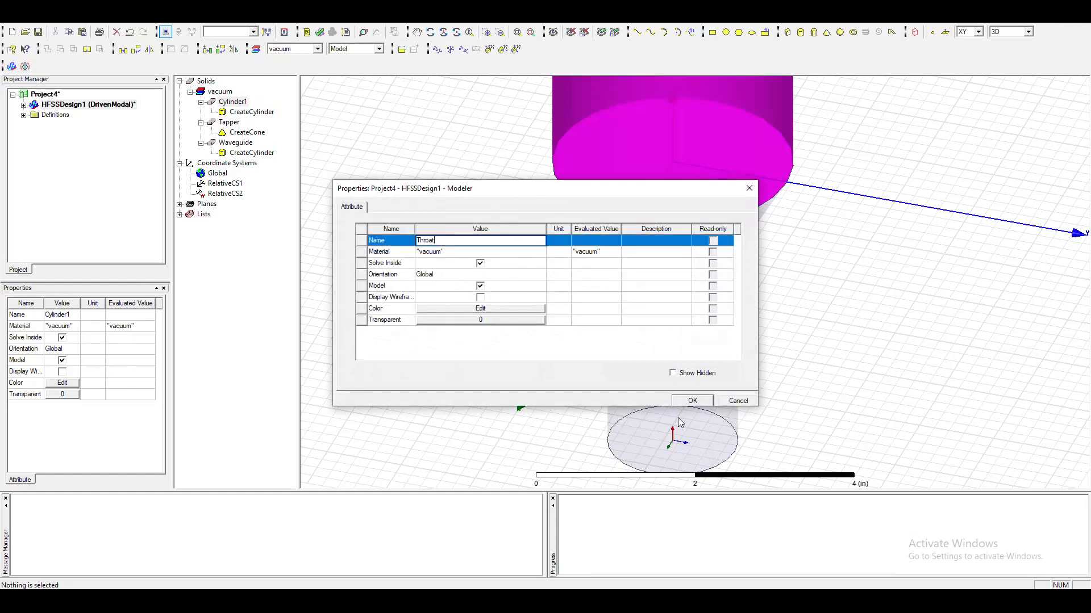
pyautogui.click(692, 401)
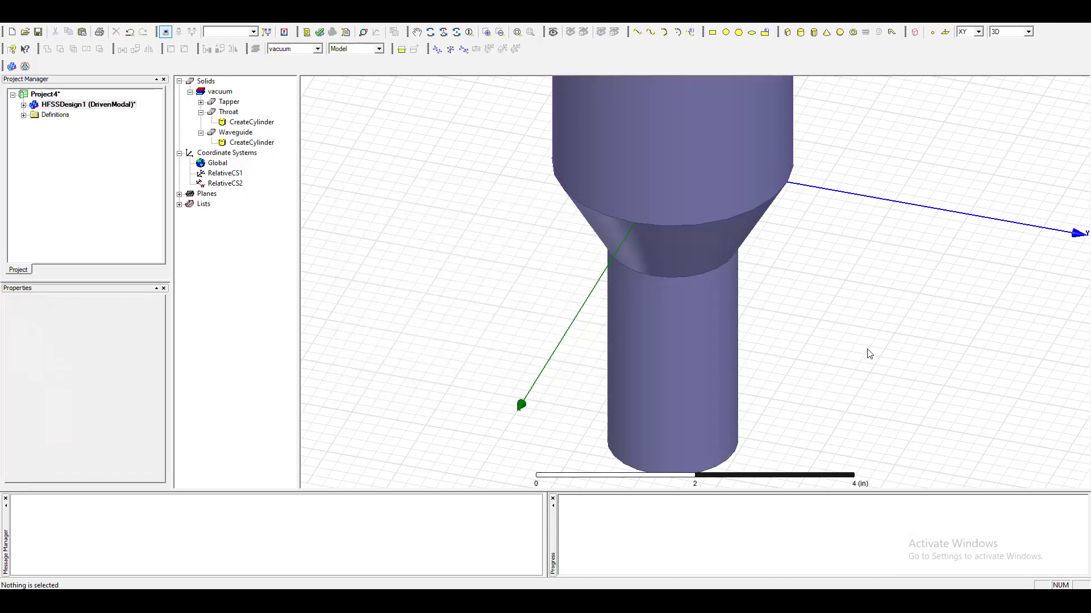
pyautogui.hotkey('ctrl', 'd')
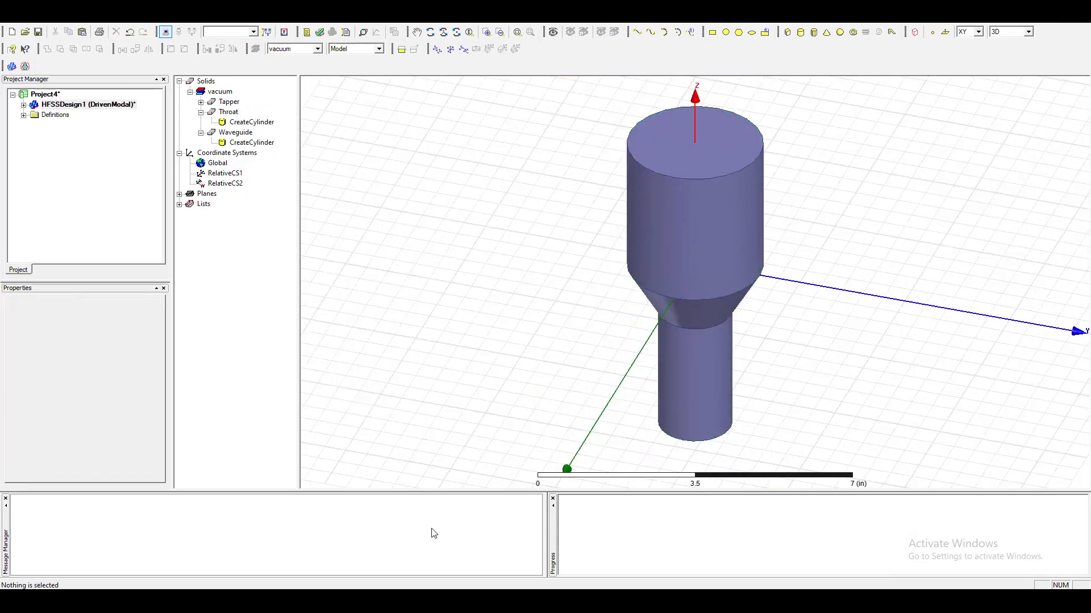
# Switch to the lab manual and review the instructions for grouping the objects and renaming the group.
pyautogui.click(487, 601)
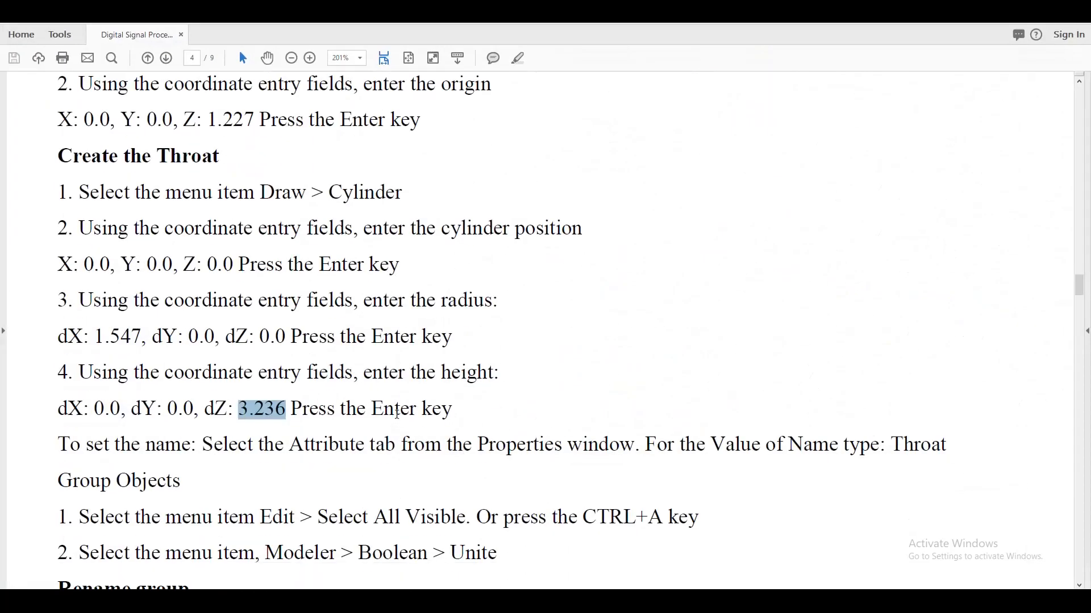
pyautogui.scroll(-3, 400, 423)
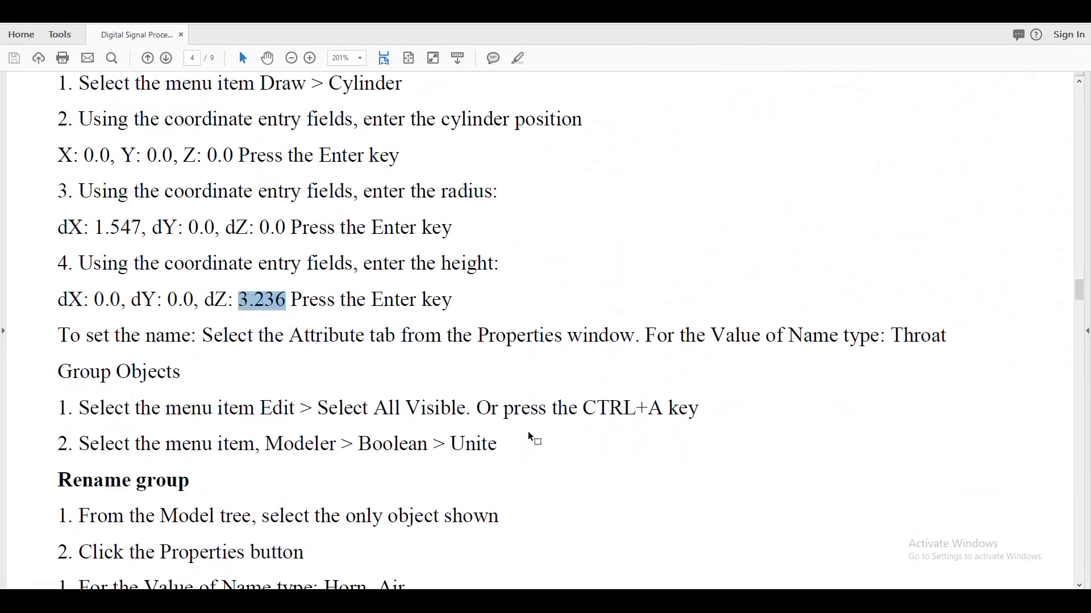
pyautogui.scroll(-3, 337, 500)
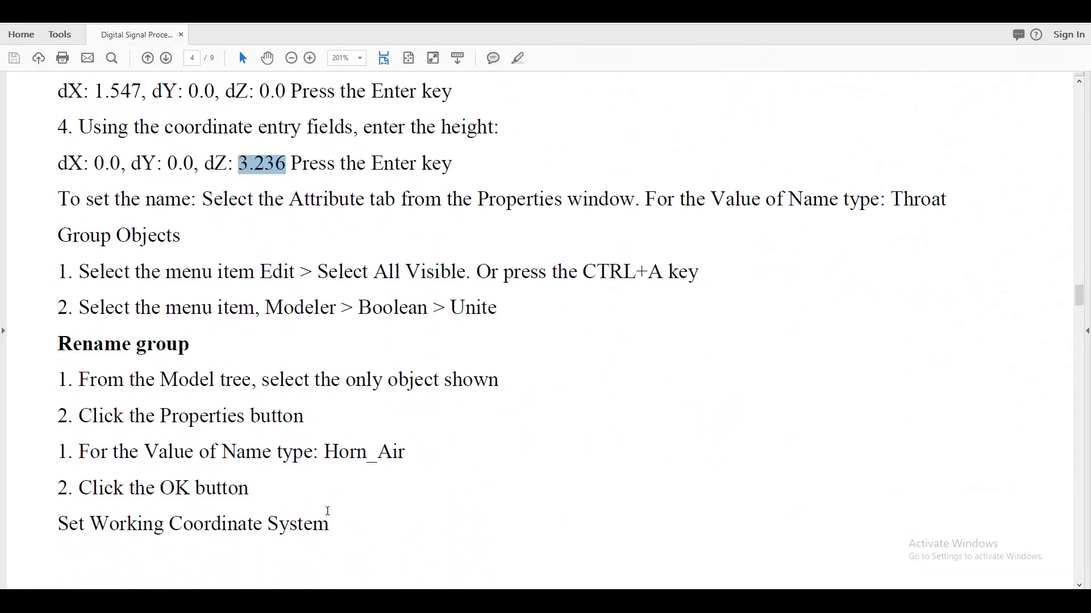
pyautogui.scroll(-1, 337, 510)
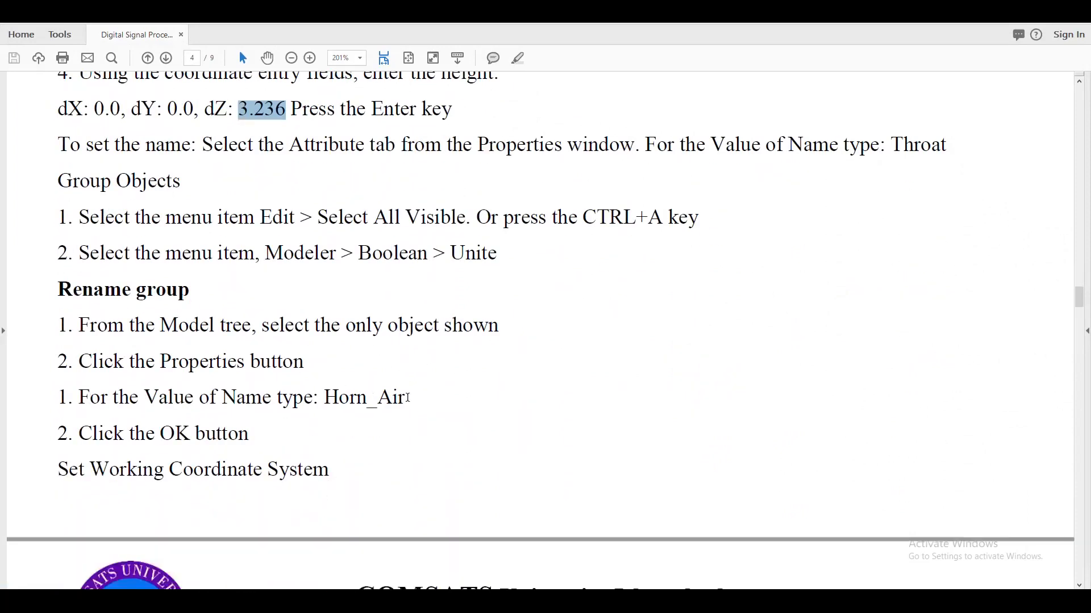
pyautogui.scroll(-6, 407, 397)
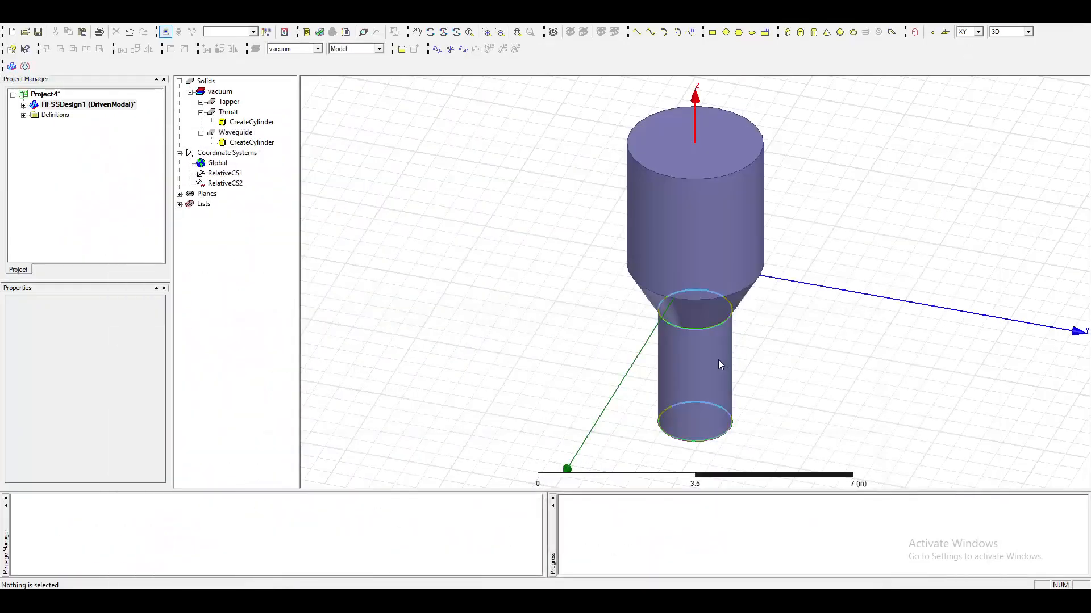
# Switch to HFSS and unite the waveguide, taper and throat into a single solid.
pyautogui.click(730, 271)
pyautogui.hotkey('ctrl', 'a')
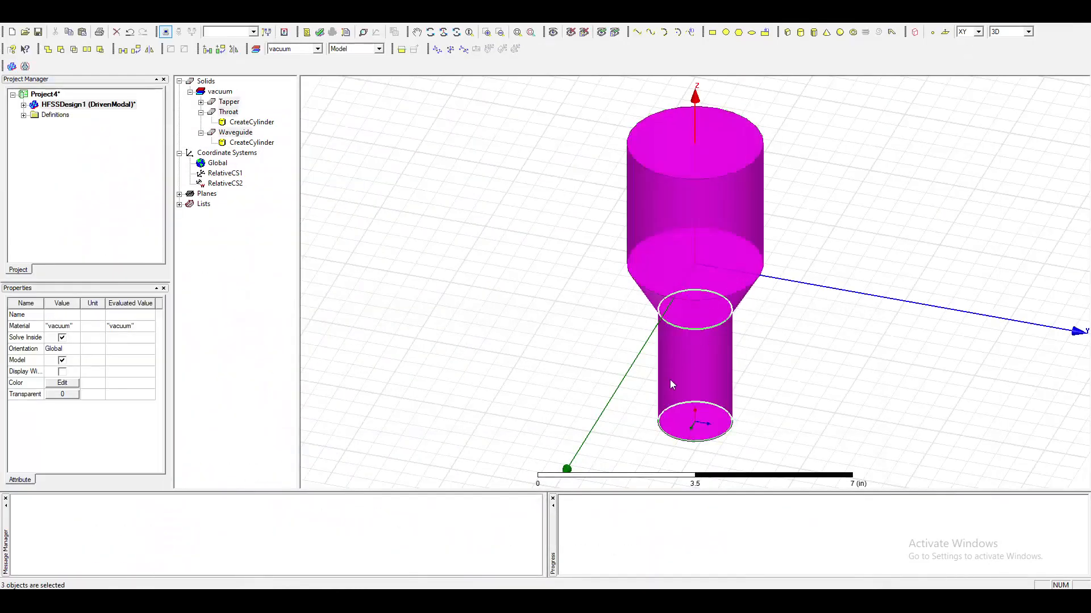
pyautogui.rightClick(692, 201)
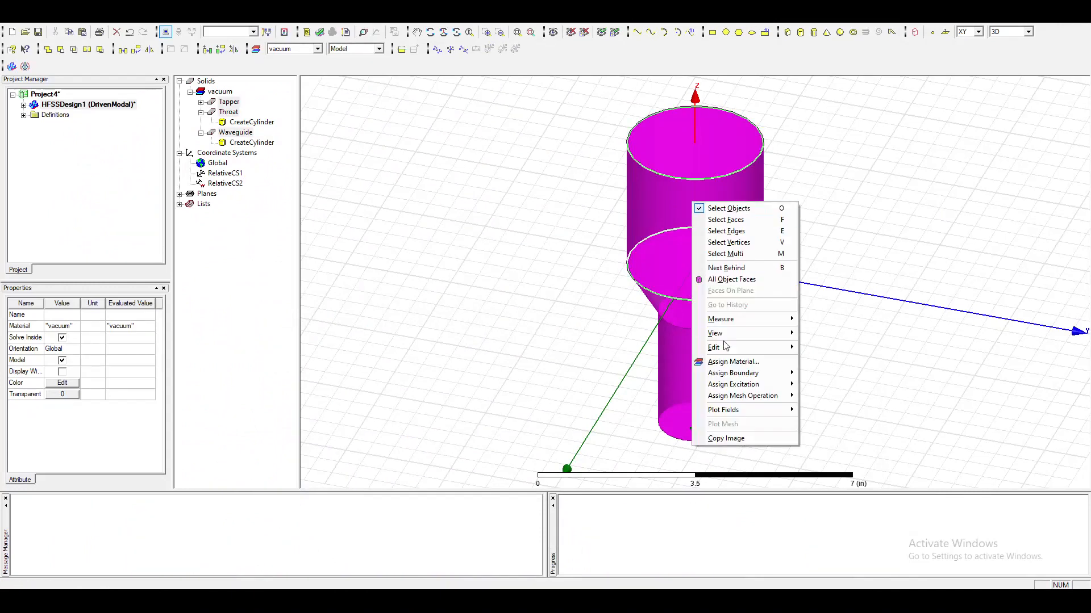
pyautogui.moveTo(730, 351)
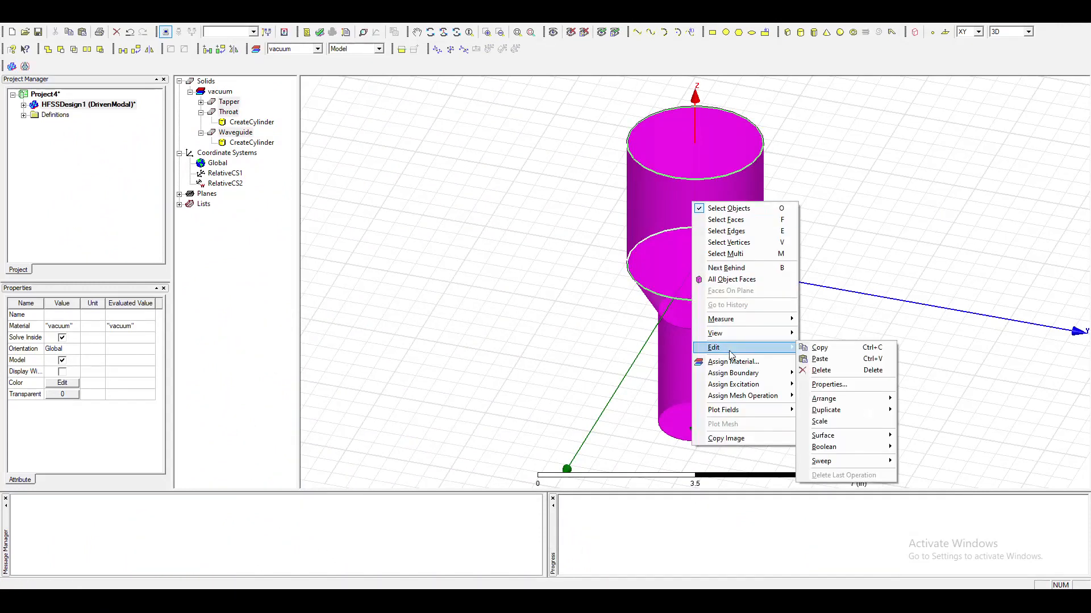
pyautogui.moveTo(845, 448)
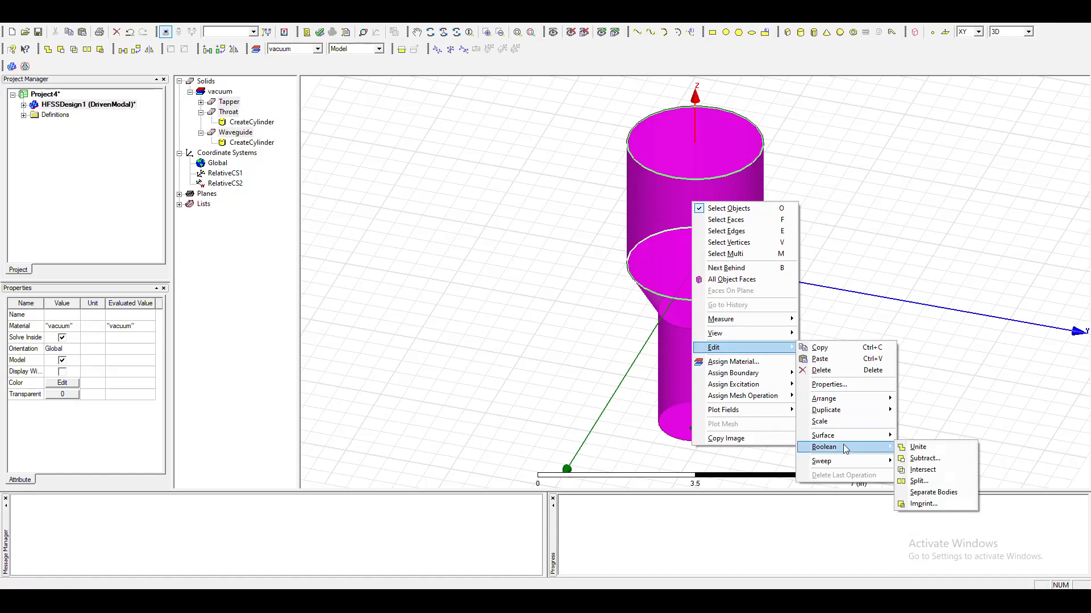
pyautogui.click(964, 449)
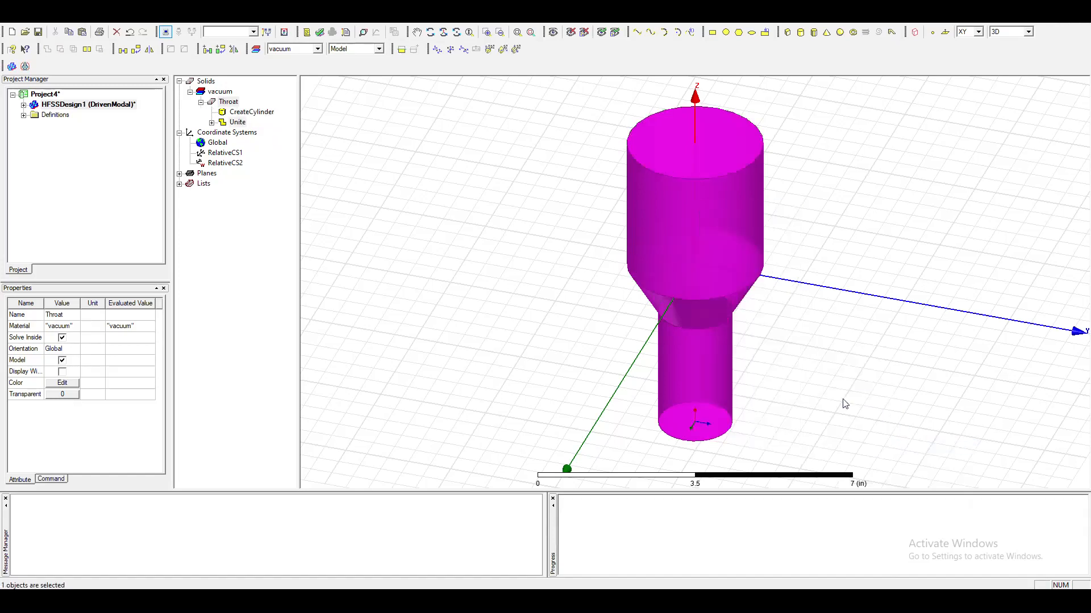
pyautogui.click(508, 346)
# Rename the united solid as Horn_Air and collapse its history in the model tree.
pyautogui.click(201, 103)
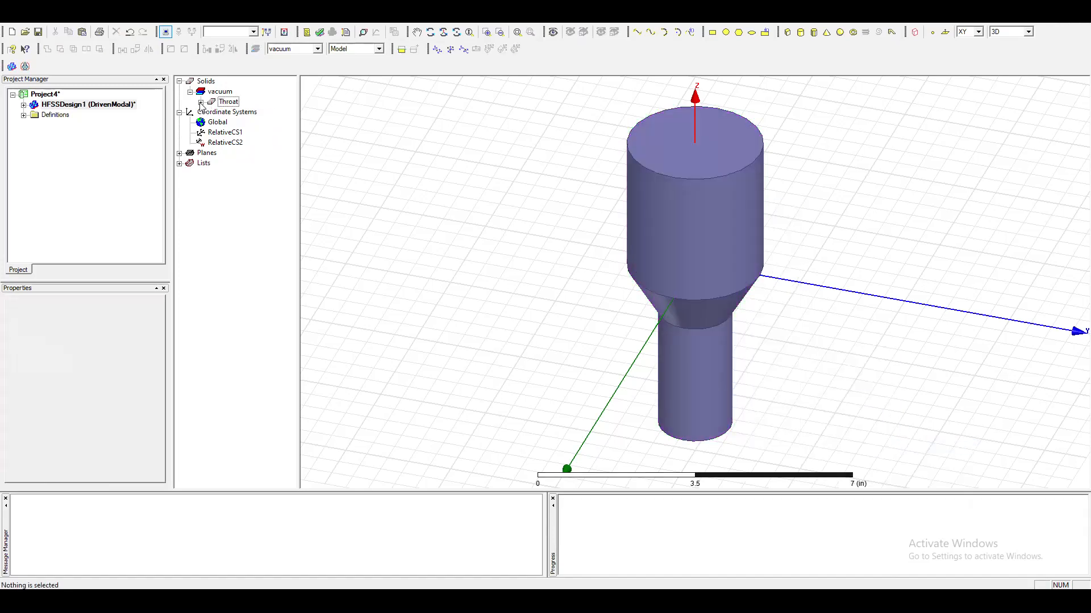
pyautogui.click(227, 103)
pyautogui.doubleClick(228, 105)
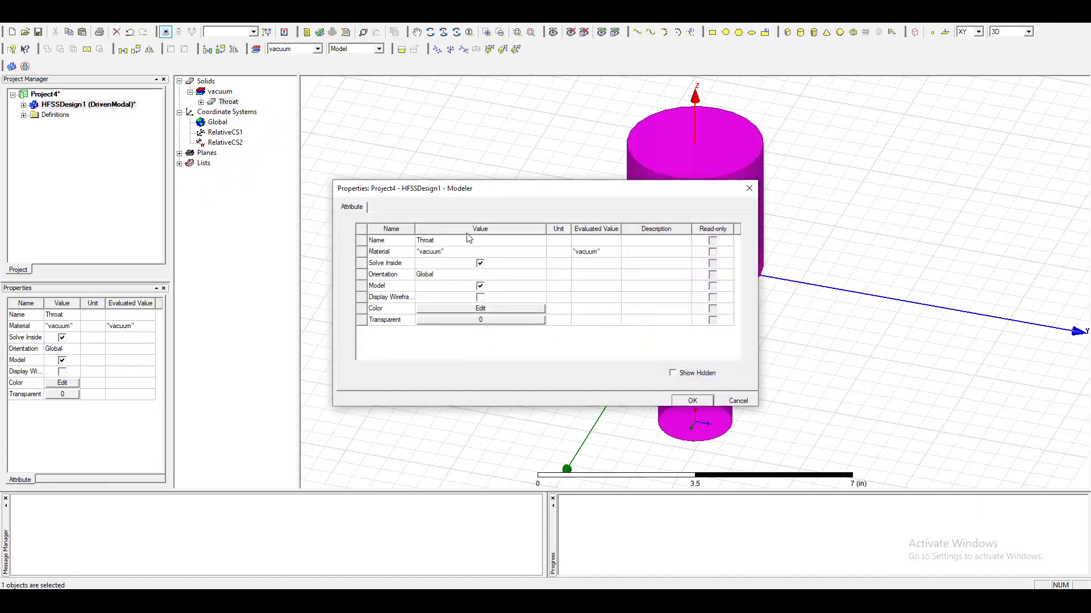
pyautogui.click(452, 240)
pyautogui.write('Horn_Air')
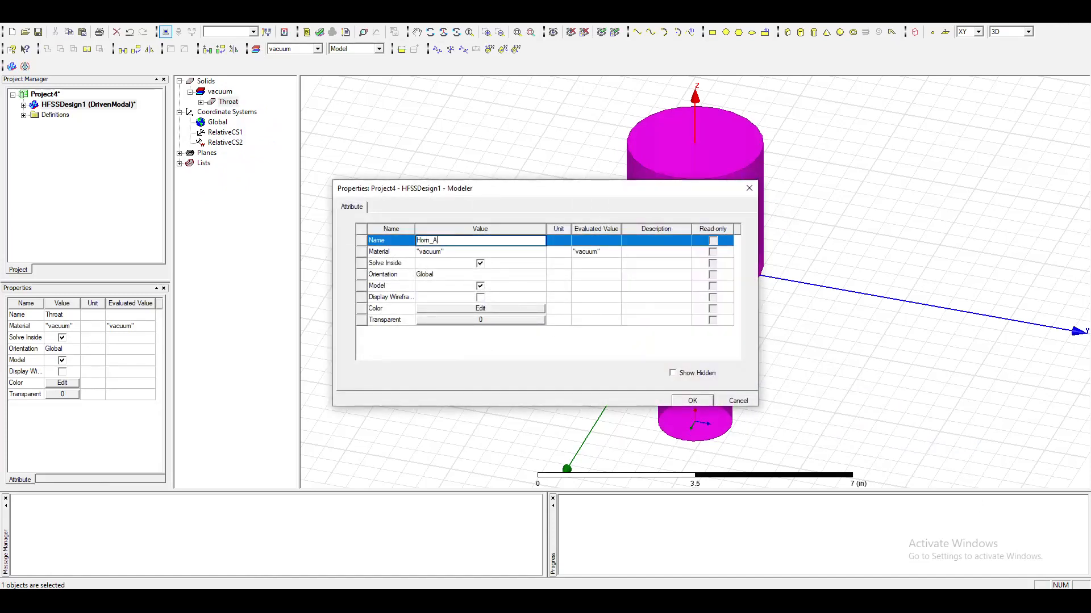
pyautogui.click(692, 401)
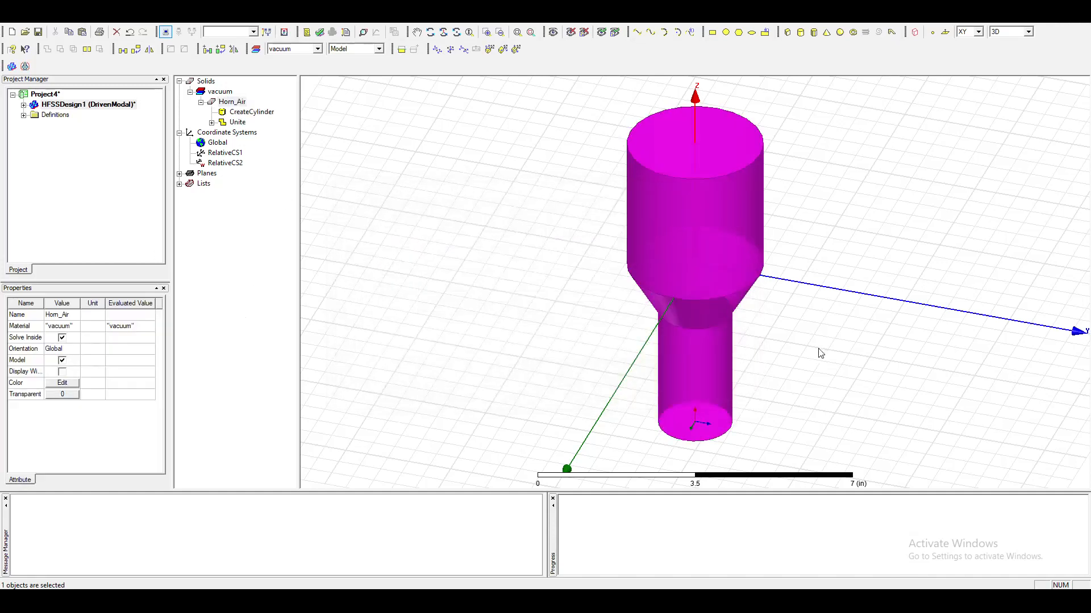
pyautogui.click(820, 352)
pyautogui.click(200, 102)
pyautogui.click(220, 102)
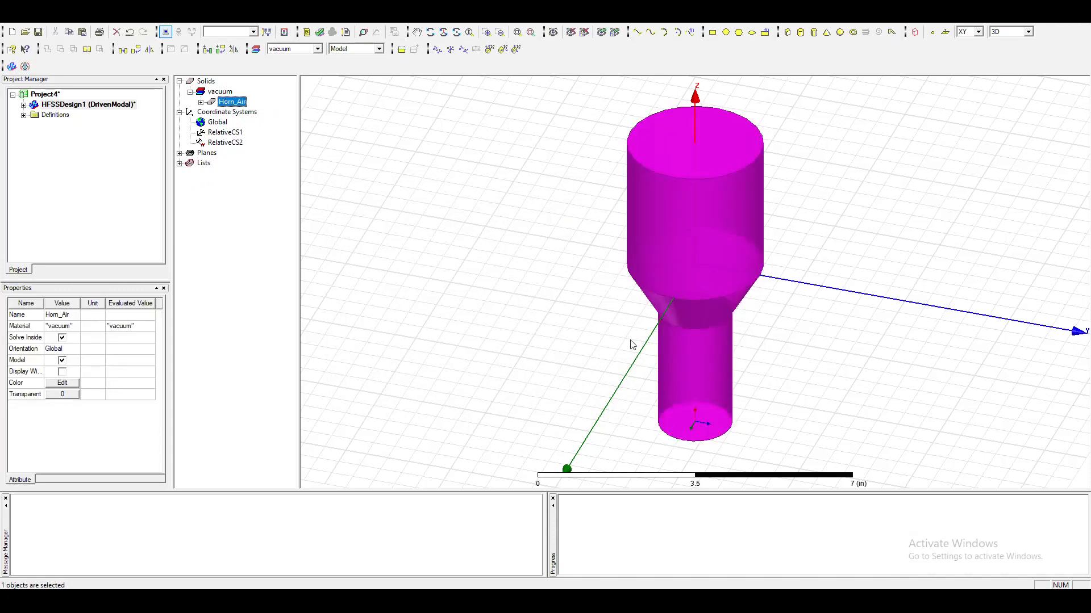
pyautogui.click(951, 383)
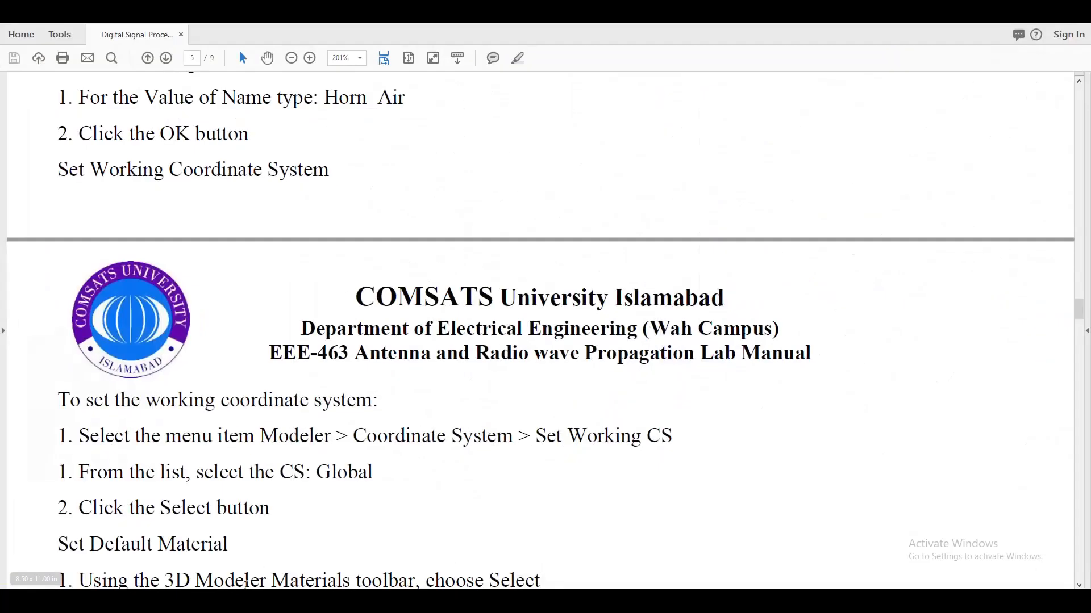
# Switch to the lab manual and review the instructions for the working coordinate system, the default material and the horn wall.
pyautogui.scroll(-1, 217, 426)
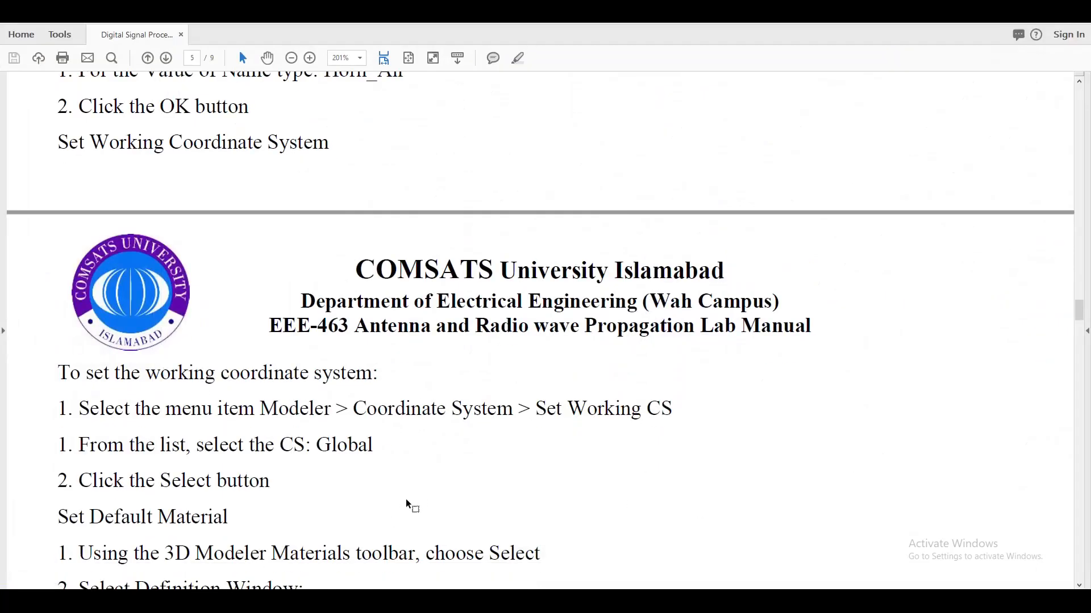
pyautogui.scroll(2, 406, 500)
pyautogui.scroll(-3, 382, 497)
pyautogui.scroll(-4, 301, 440)
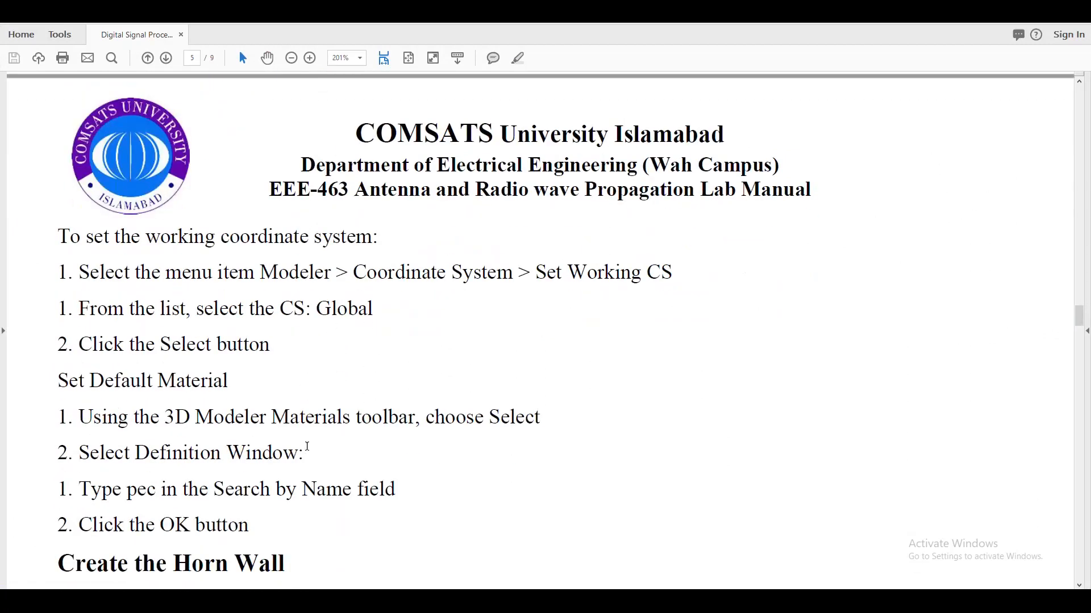
pyautogui.scroll(-3, 375, 471)
pyautogui.scroll(-3, 382, 471)
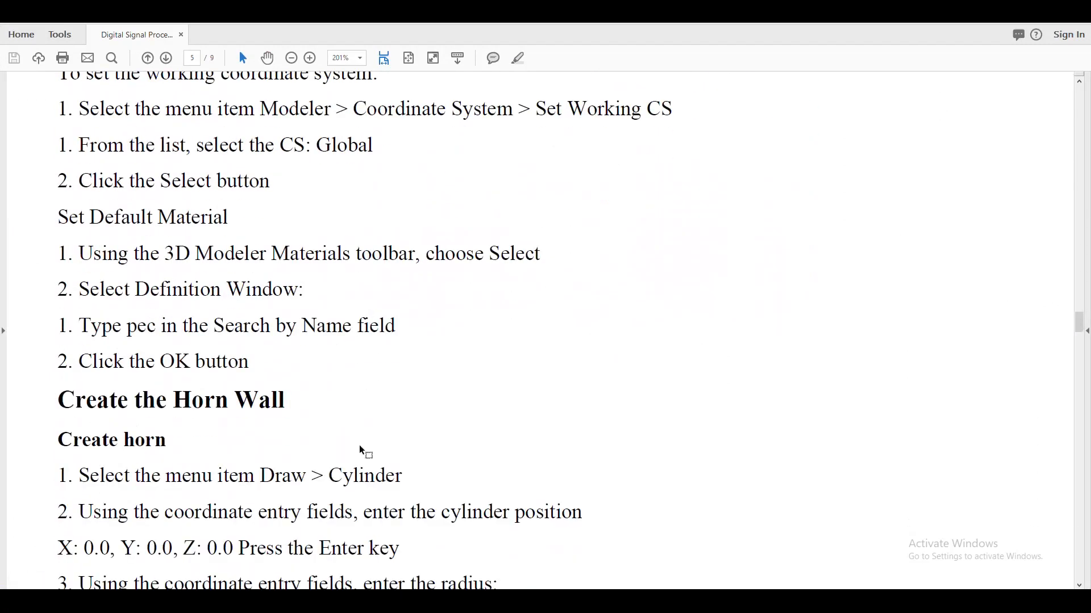
pyautogui.scroll(4, 332, 486)
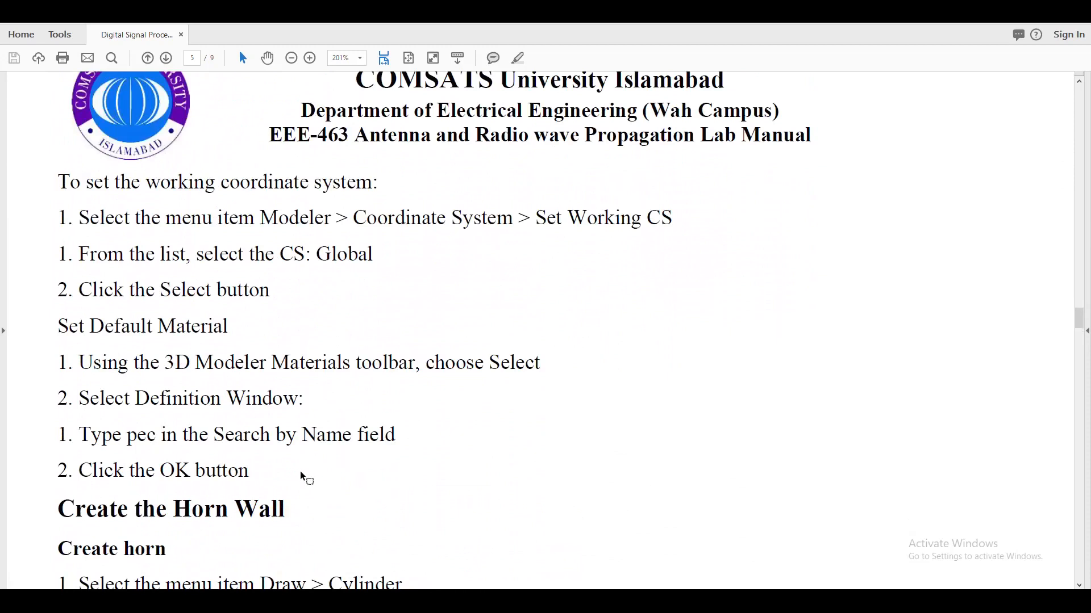
pyautogui.scroll(-3, 309, 480)
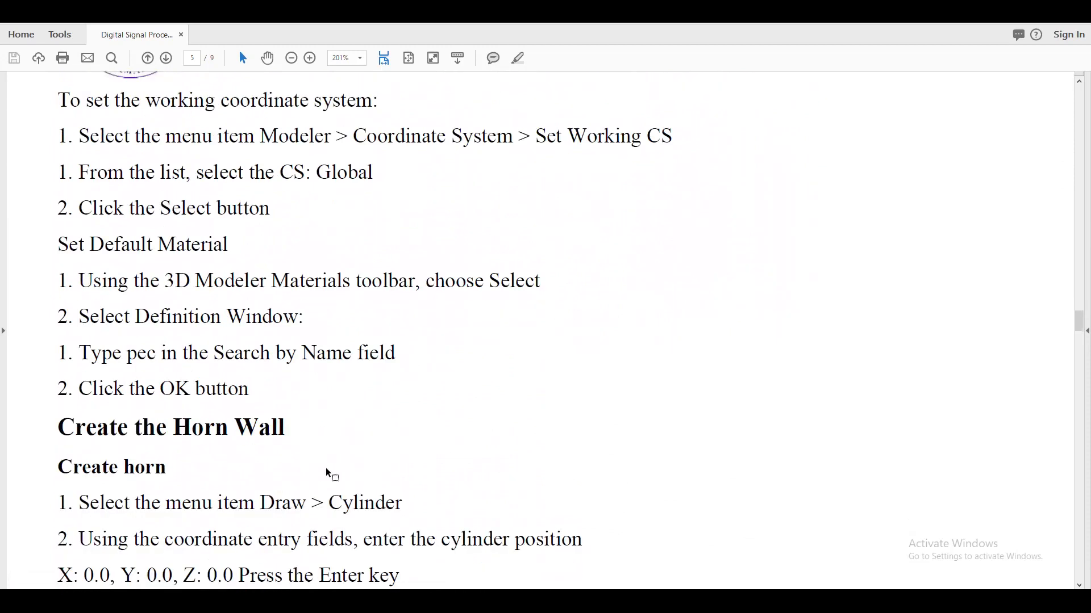
pyautogui.scroll(4, 327, 470)
pyautogui.scroll(-2, 392, 233)
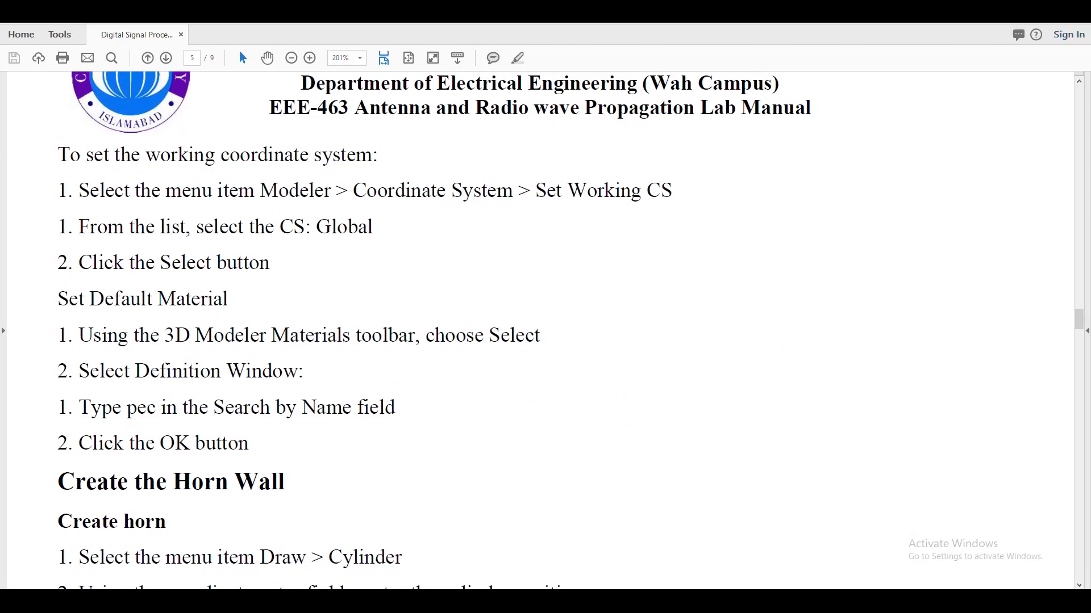
# Switch to HFSS and set the working coordinate system to Global.
pyautogui.click(1024, 6)
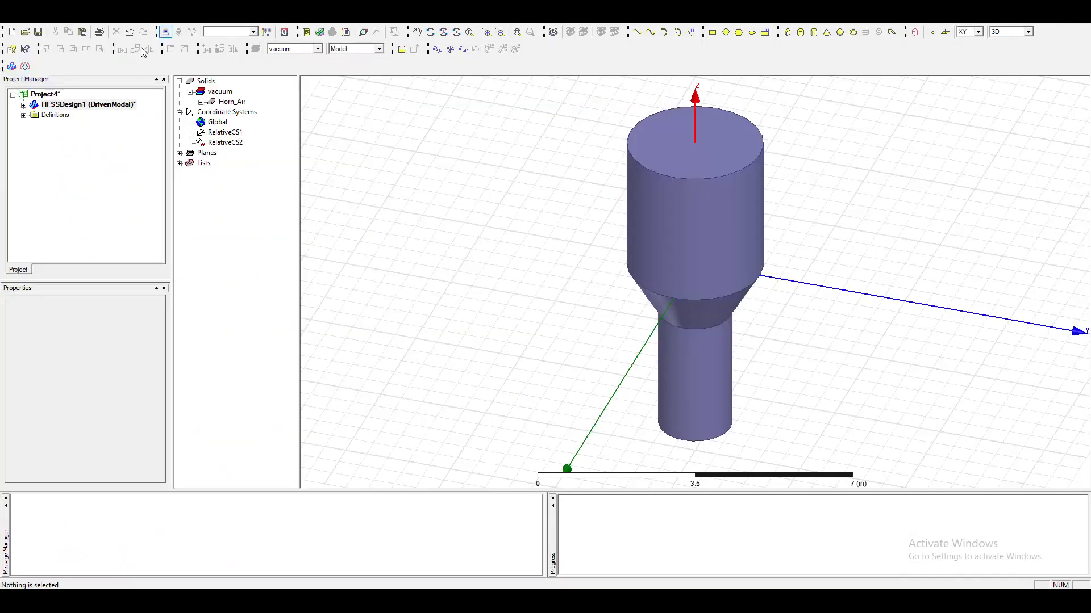
pyautogui.click(143, 22)
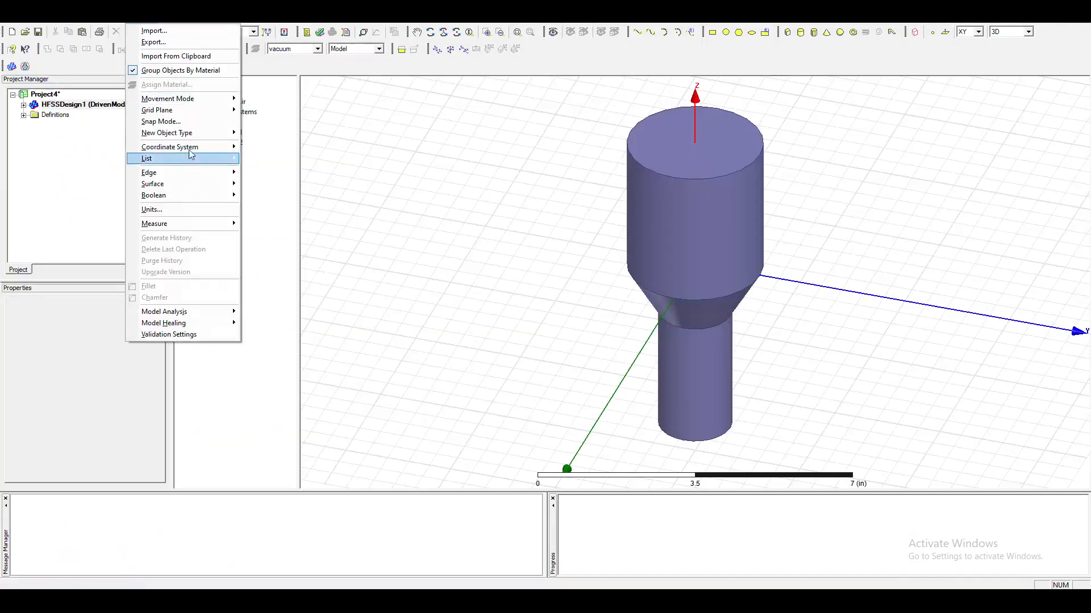
pyautogui.moveTo(193, 147)
pyautogui.click(294, 149)
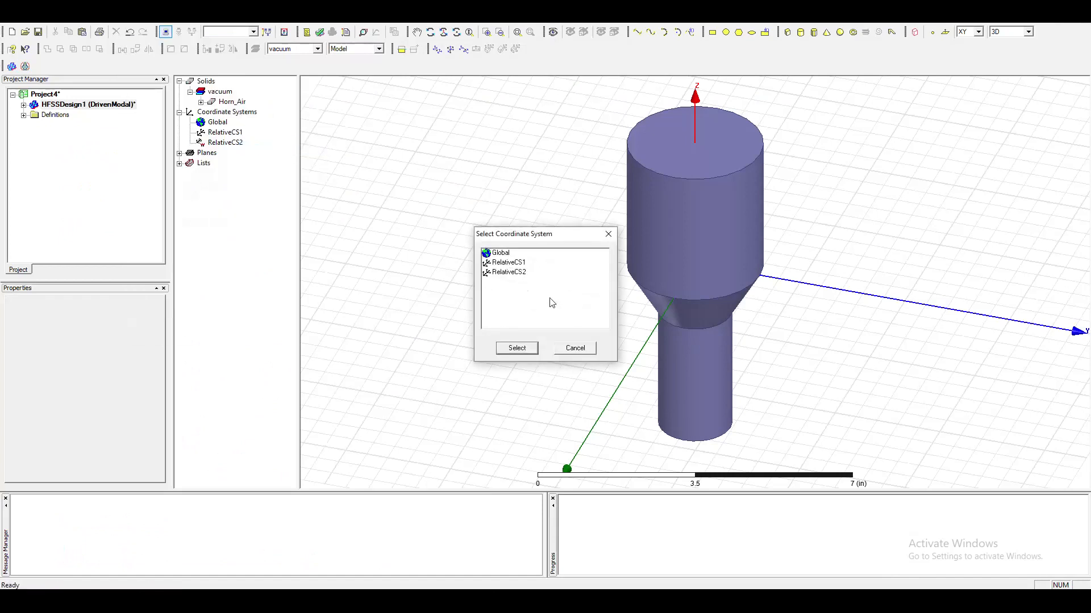
pyautogui.click(501, 254)
pyautogui.click(517, 347)
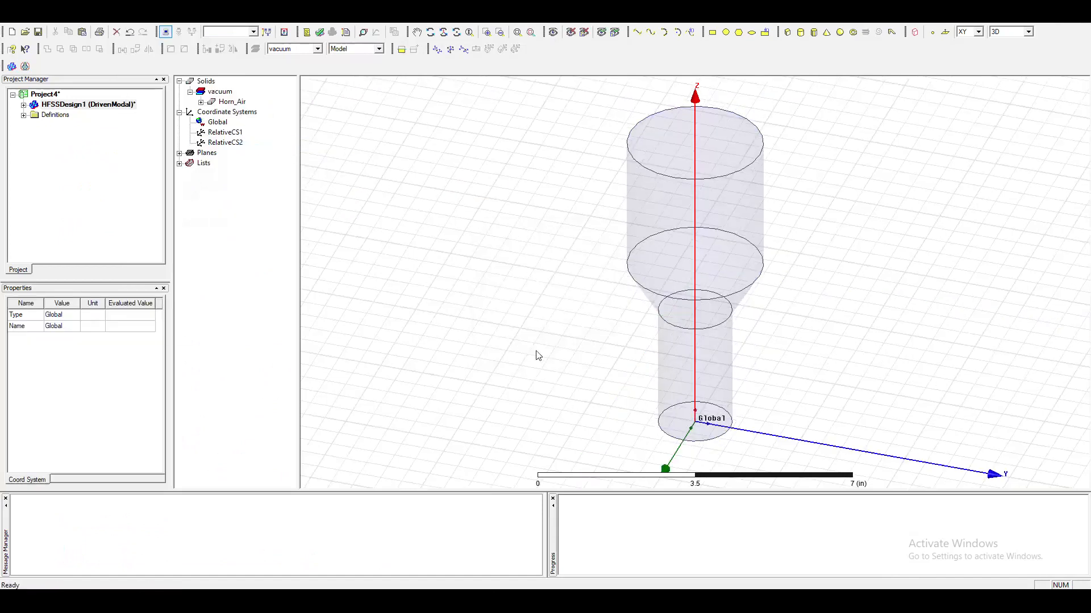
pyautogui.click(1043, 306)
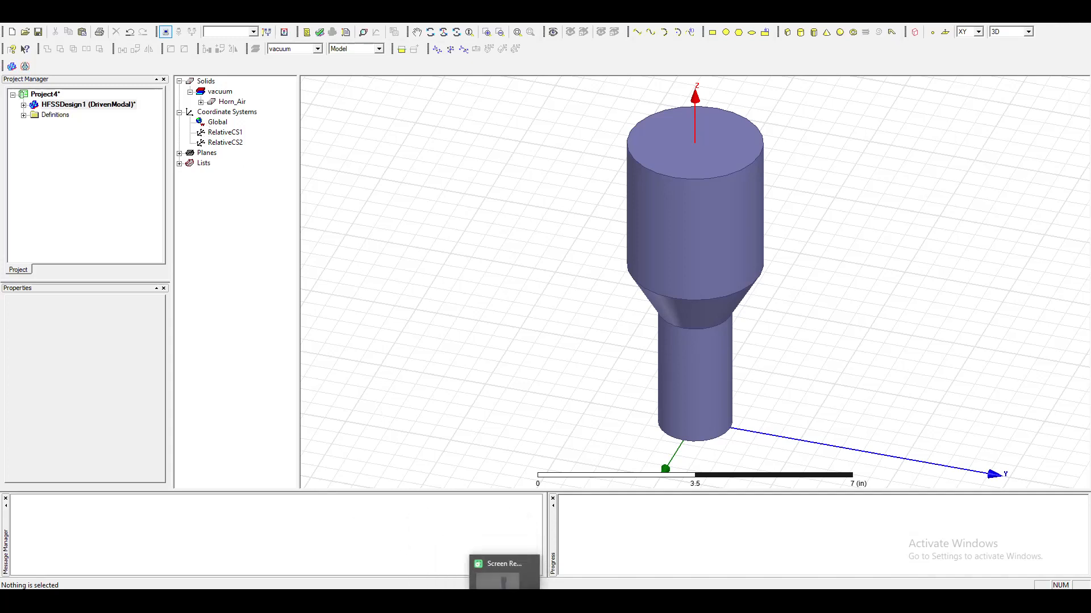
# Switch to the lab manual and review the position, radius and height given for the horn wall cylinder.
pyautogui.click(490, 601)
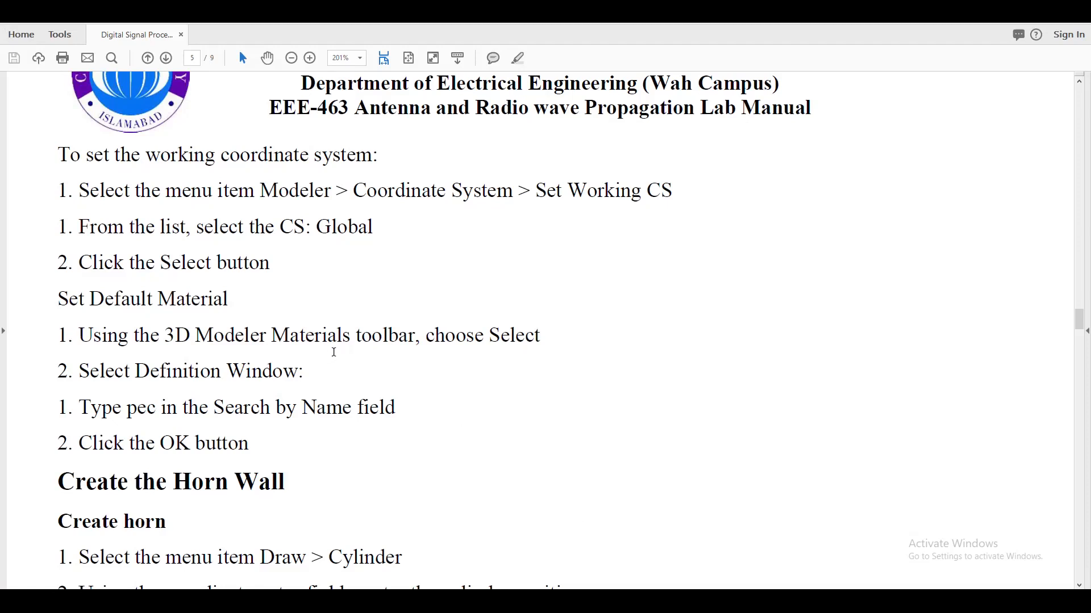
pyautogui.scroll(-6, 330, 352)
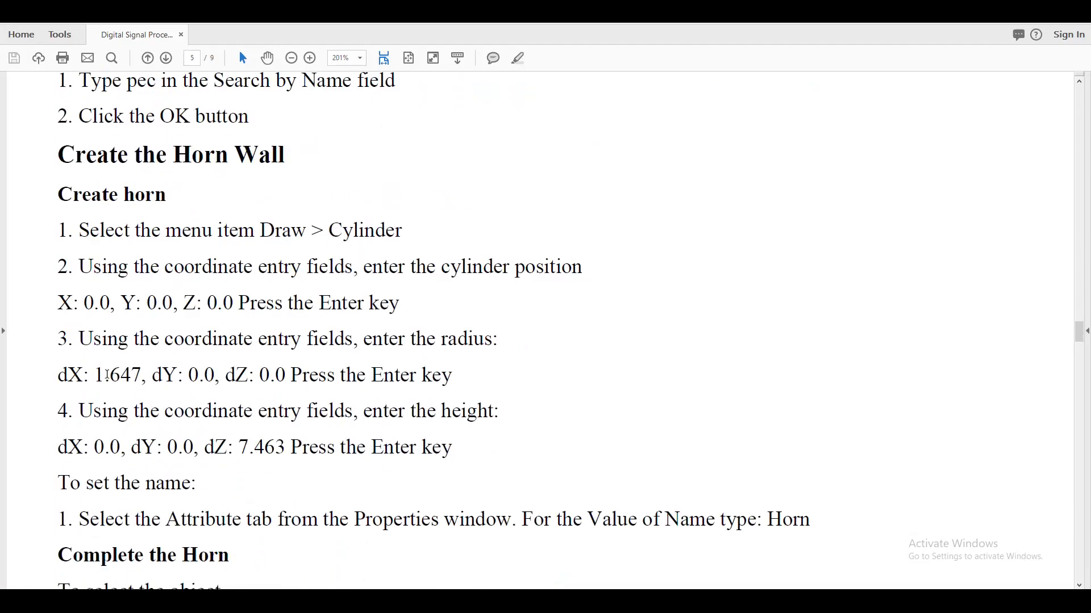
pyautogui.moveTo(99, 375); pyautogui.dragTo(150, 376)
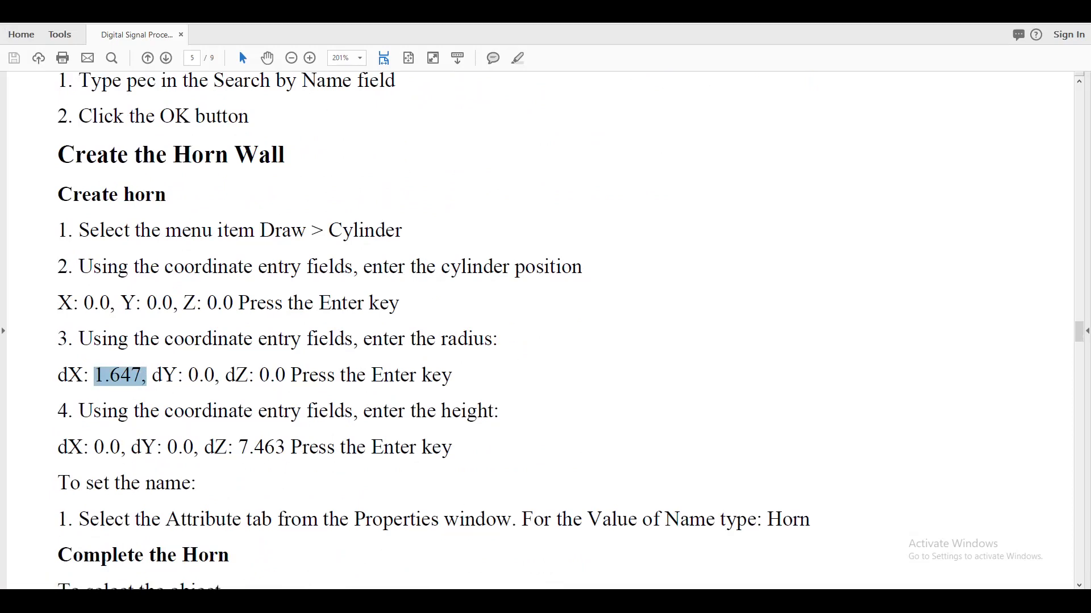
# Switch to HFSS and draw a cylinder beside the horn with a radius of about 3.9 in and a height of 3.5 in.
pyautogui.hotkey('alt', 'Tab')
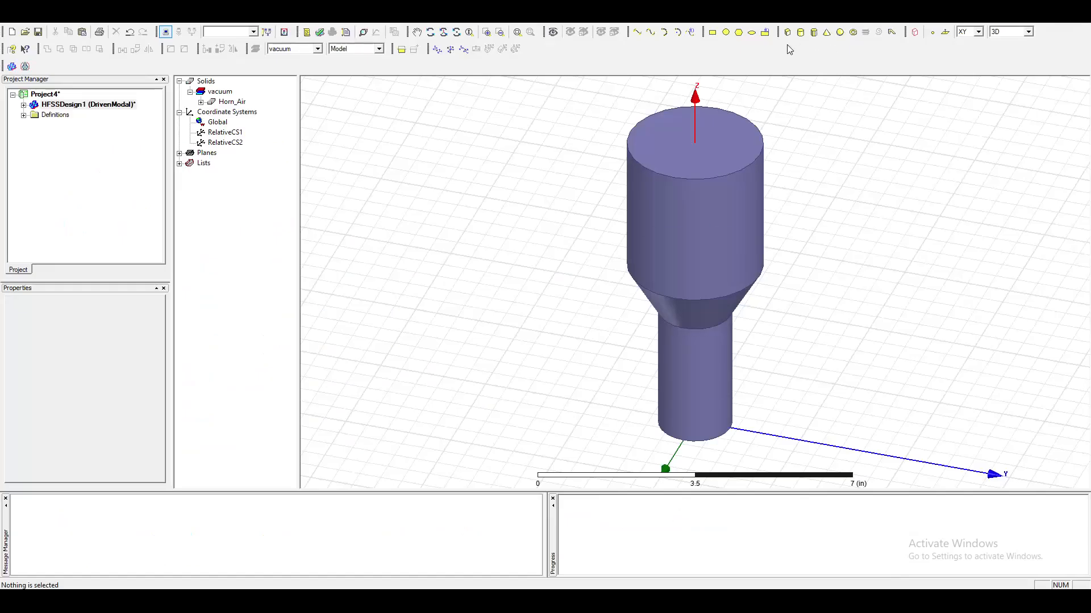
pyautogui.click(800, 33)
pyautogui.click(472, 257)
pyautogui.click(563, 335)
pyautogui.click(549, 230)
# Set the cylinder's center position to 0,0,0, its radius to 1.647 in and its height to 7.463 in, checking the height in the lab manual.
pyautogui.click(439, 263)
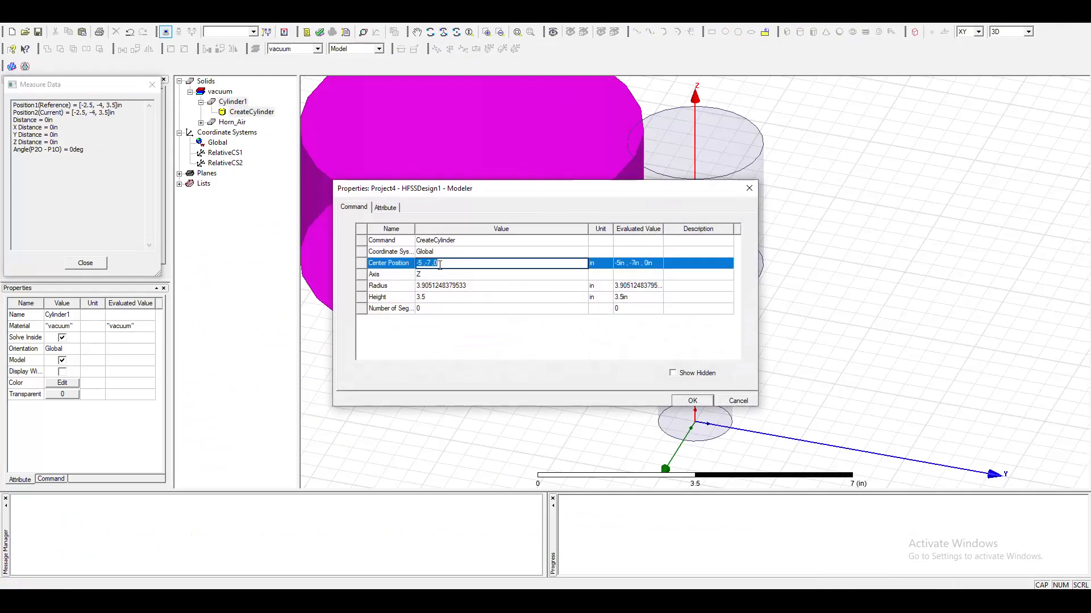
pyautogui.write('0,0,0')
pyautogui.click(492, 291)
pyautogui.write('1.647')
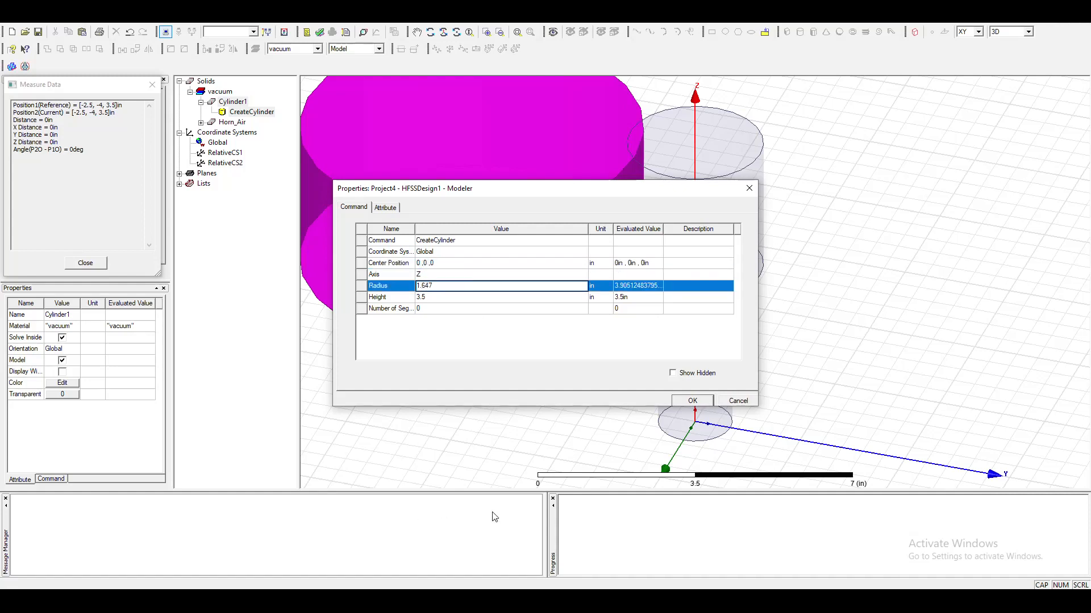
pyautogui.click(445, 299)
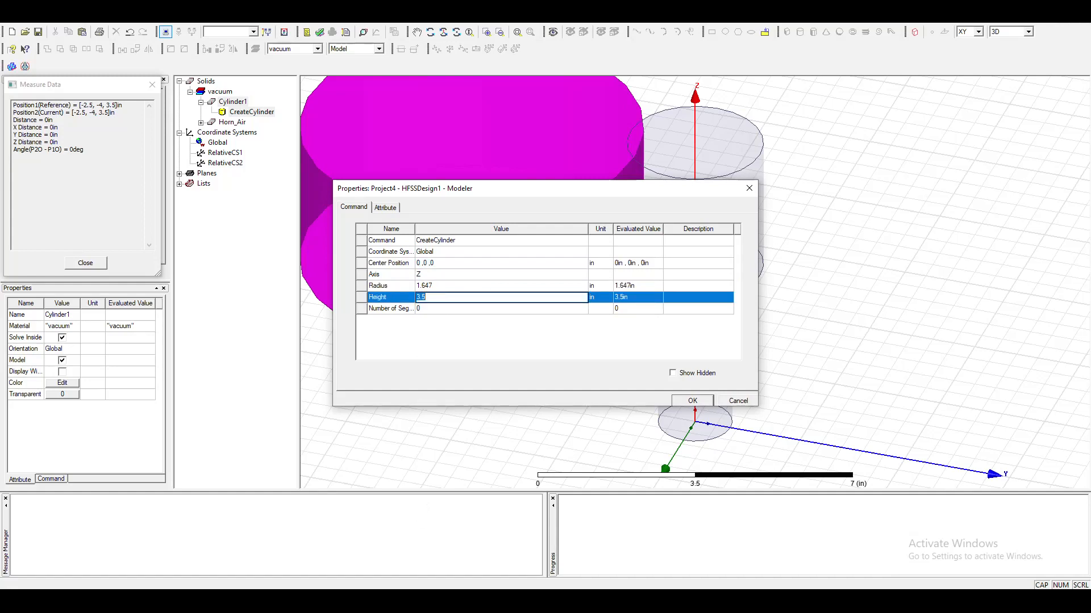
pyautogui.hotkey('alt', 'Tab')
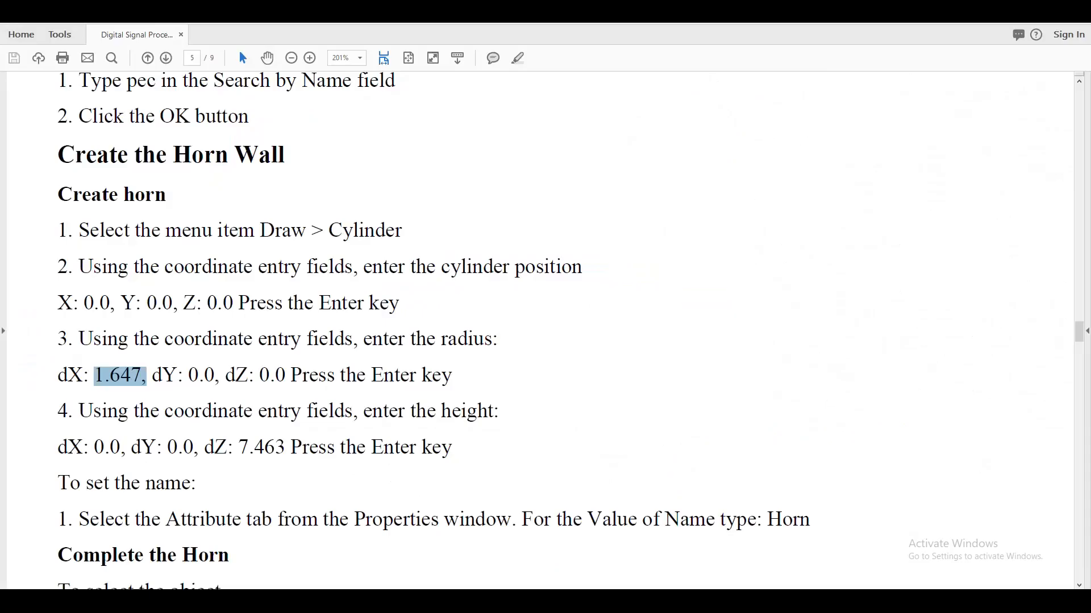
pyautogui.hotkey('alt', 'Tab')
pyautogui.write('7.463')
pyautogui.click(692, 400)
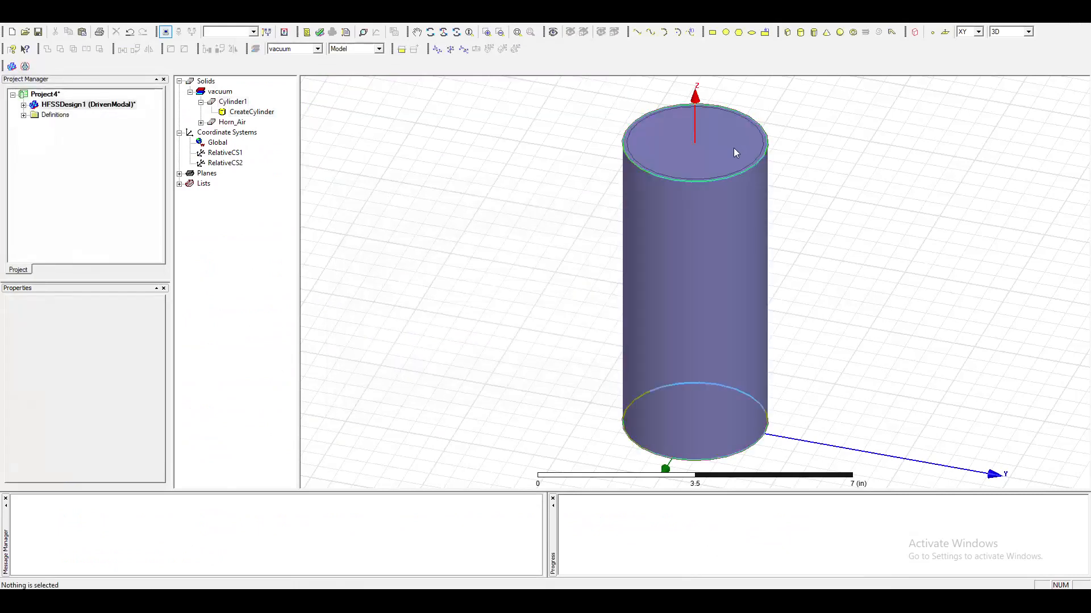
# Select the new cylinder and Horn_Air in turn to examine how they sit inside each other.
pyautogui.click(734, 144)
pyautogui.click(903, 271)
pyautogui.click(698, 248)
pyautogui.click(891, 406)
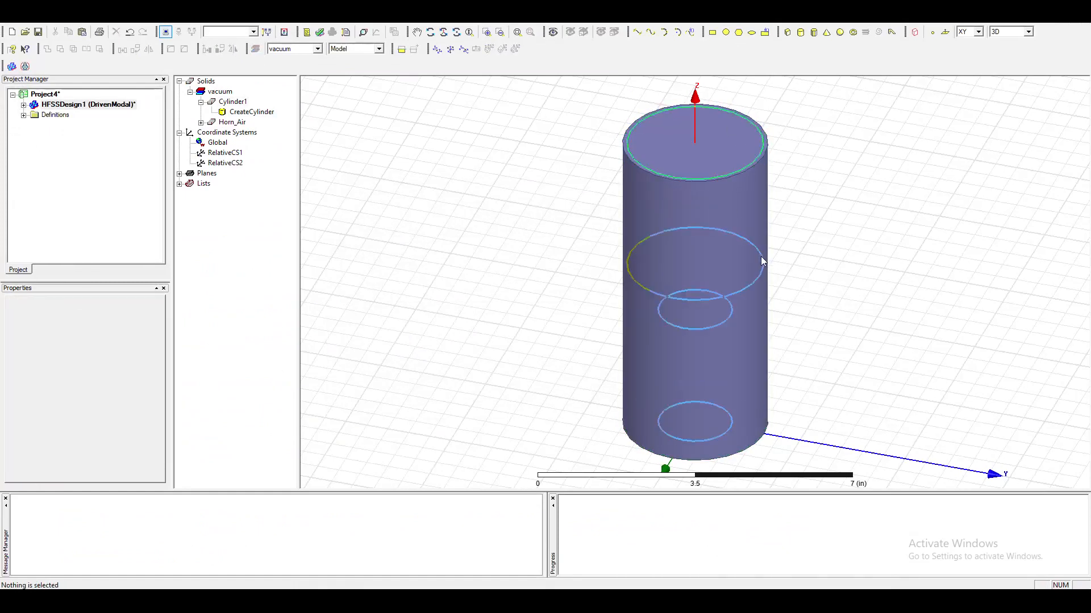
pyautogui.click(761, 261)
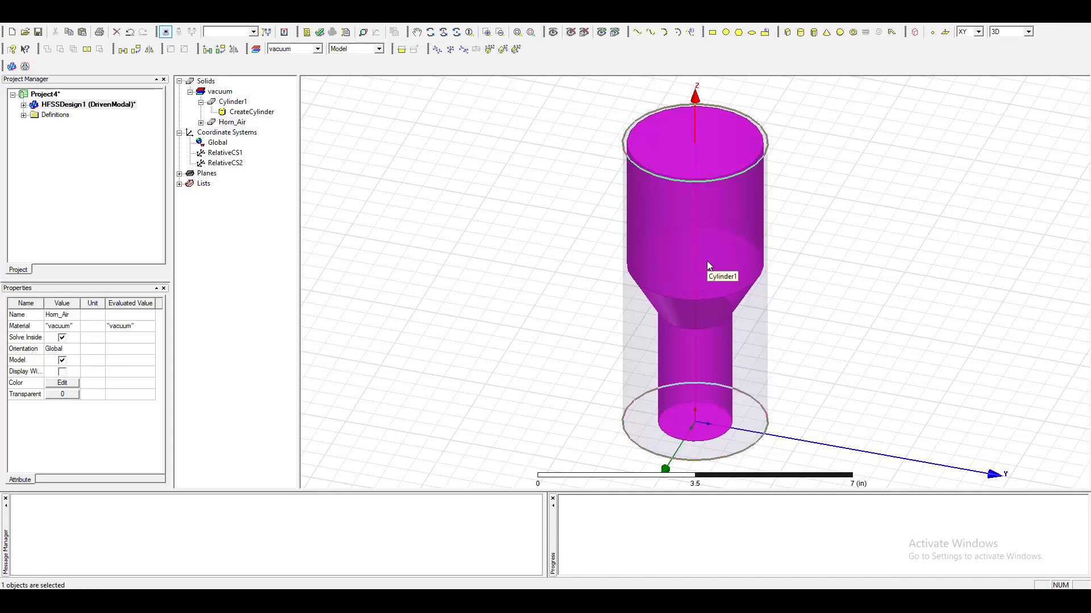
pyautogui.click(248, 106)
pyautogui.click(234, 123)
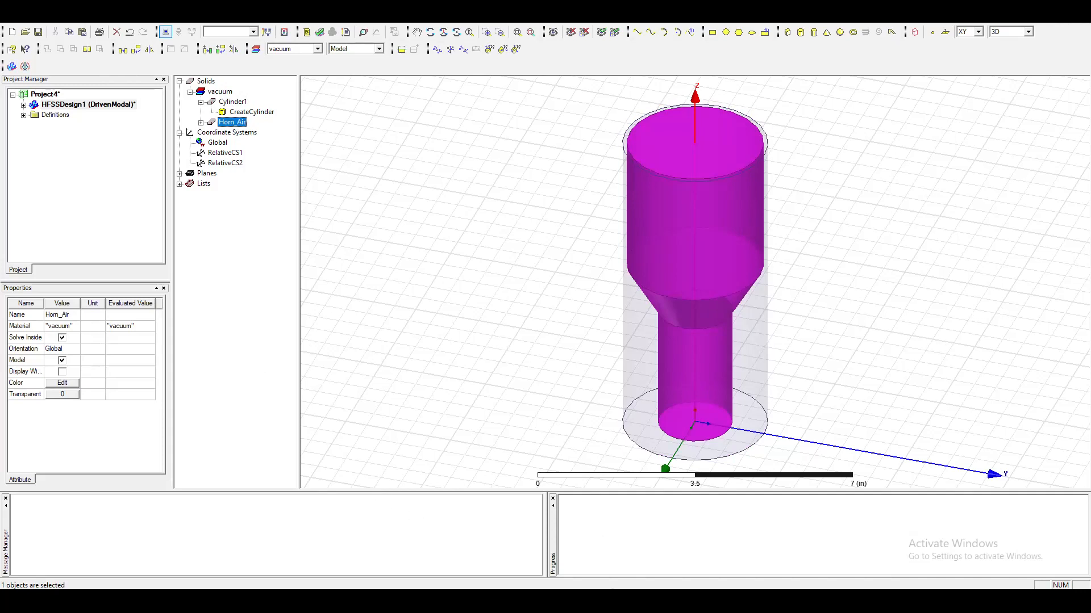
# Switch to the lab manual and review the instructions for naming the cylinder and subtracting the tool part from the blank part.
pyautogui.moveTo(489, 601)
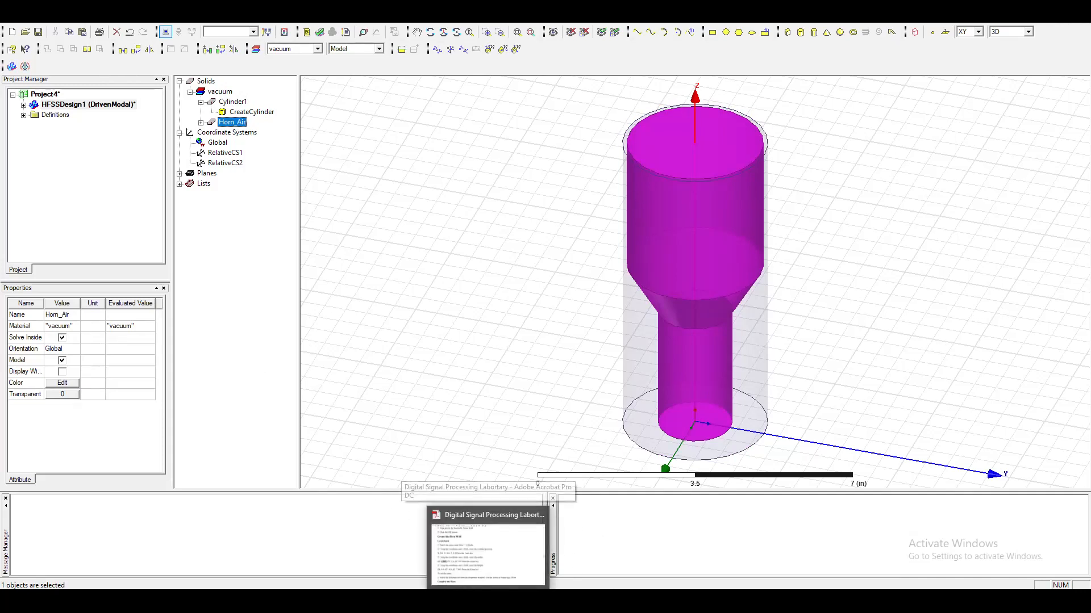
pyautogui.click(480, 558)
pyautogui.scroll(-3, 340, 480)
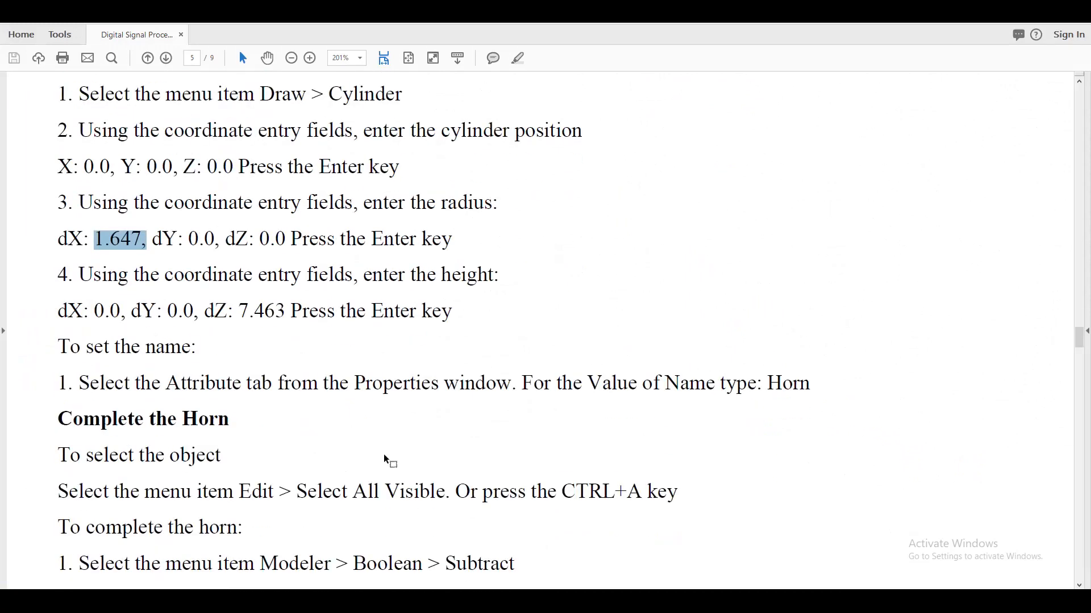
pyautogui.moveTo(761, 385); pyautogui.dragTo(811, 387)
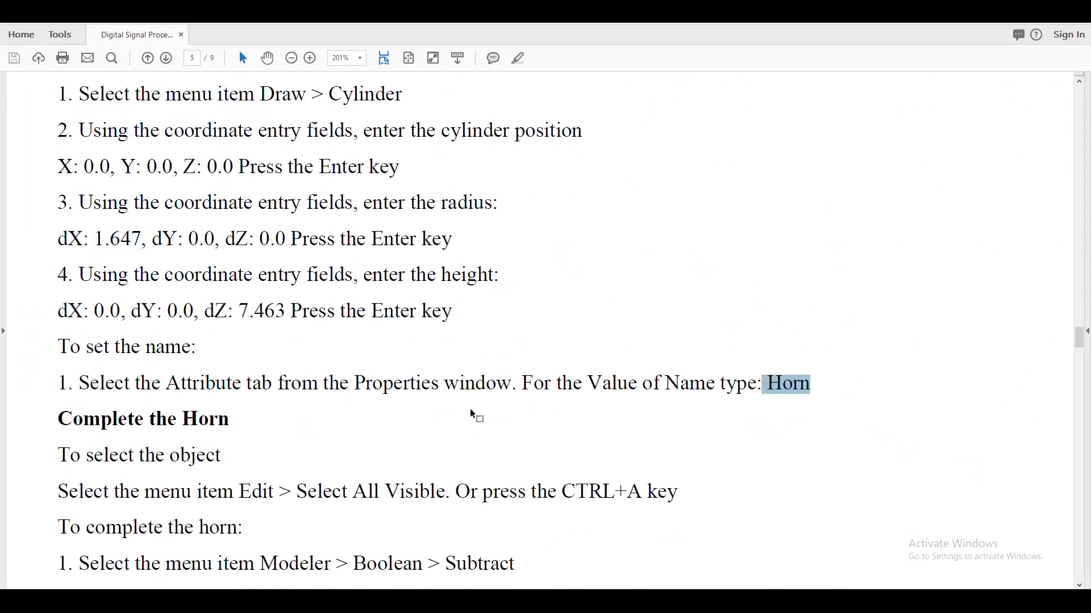
pyautogui.scroll(-1, 456, 421)
pyautogui.scroll(-1, 455, 420)
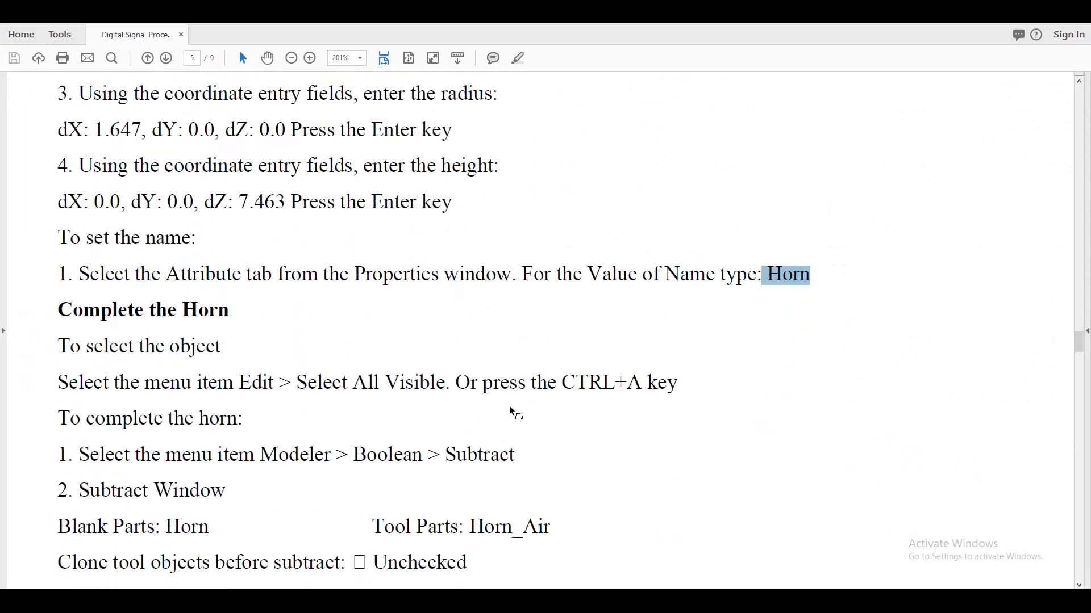
pyautogui.scroll(-2, 539, 409)
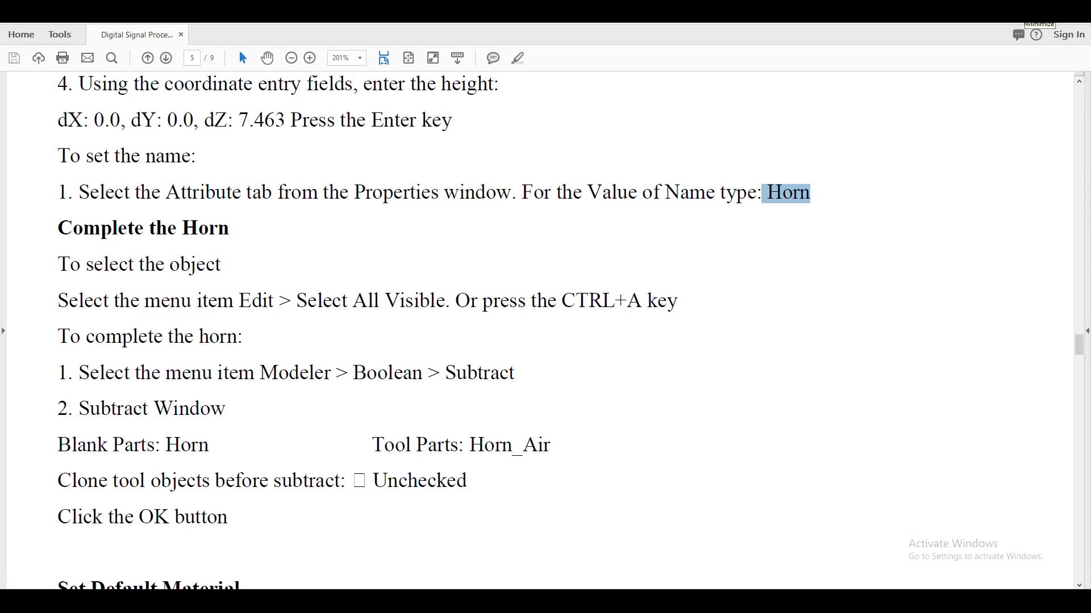
pyautogui.moveTo(470, 445); pyautogui.dragTo(559, 453)
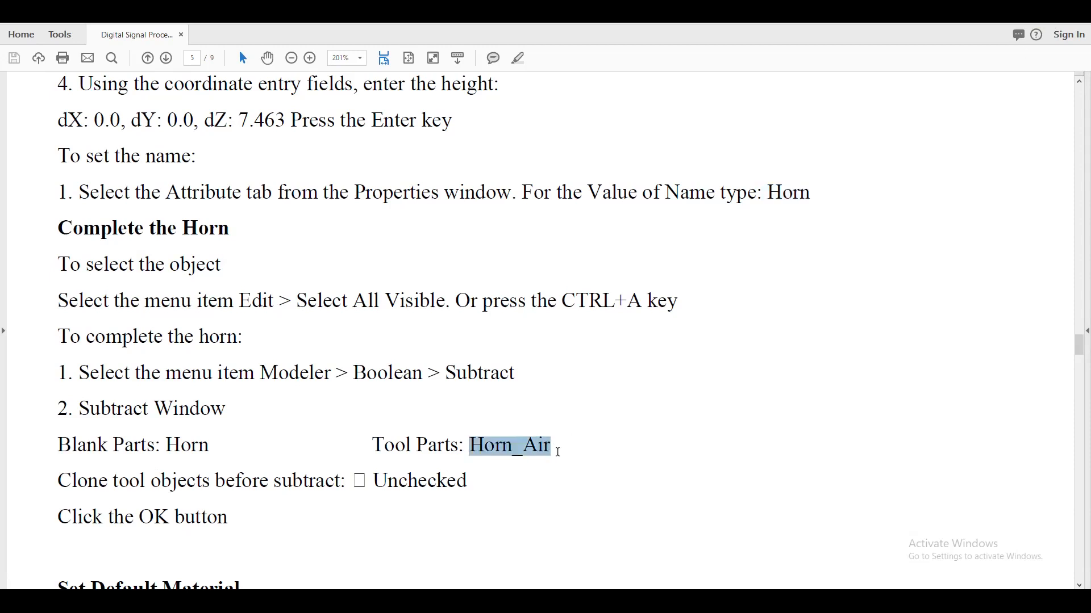
pyautogui.moveTo(164, 448); pyautogui.dragTo(215, 445)
pyautogui.scroll(-3, 270, 480)
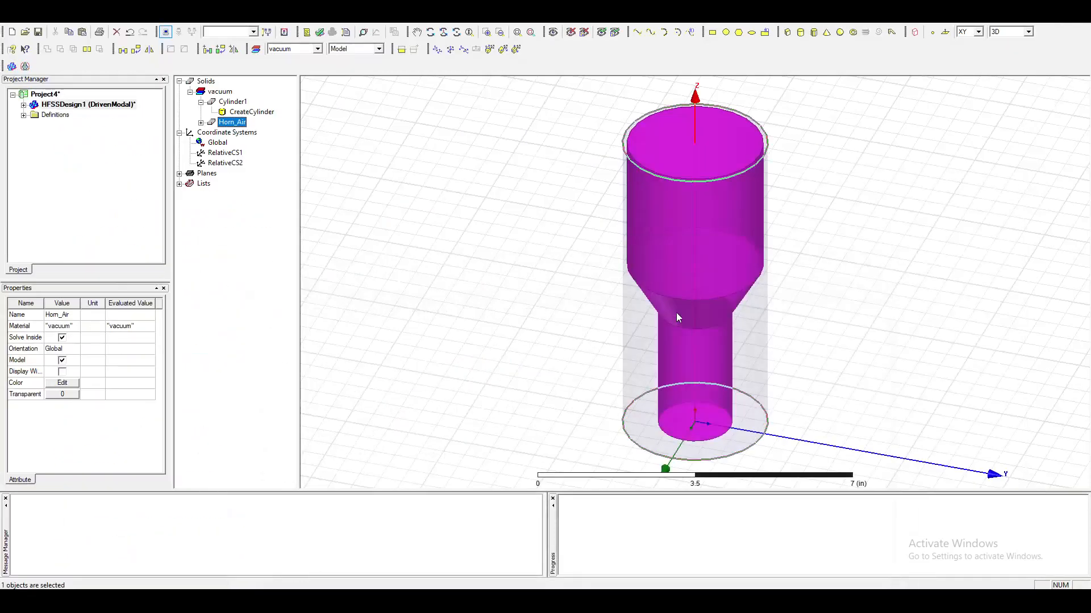
# In HFSS, rename the new cylinder as Horn.
pyautogui.click(239, 103)
pyautogui.doubleClick(239, 103)
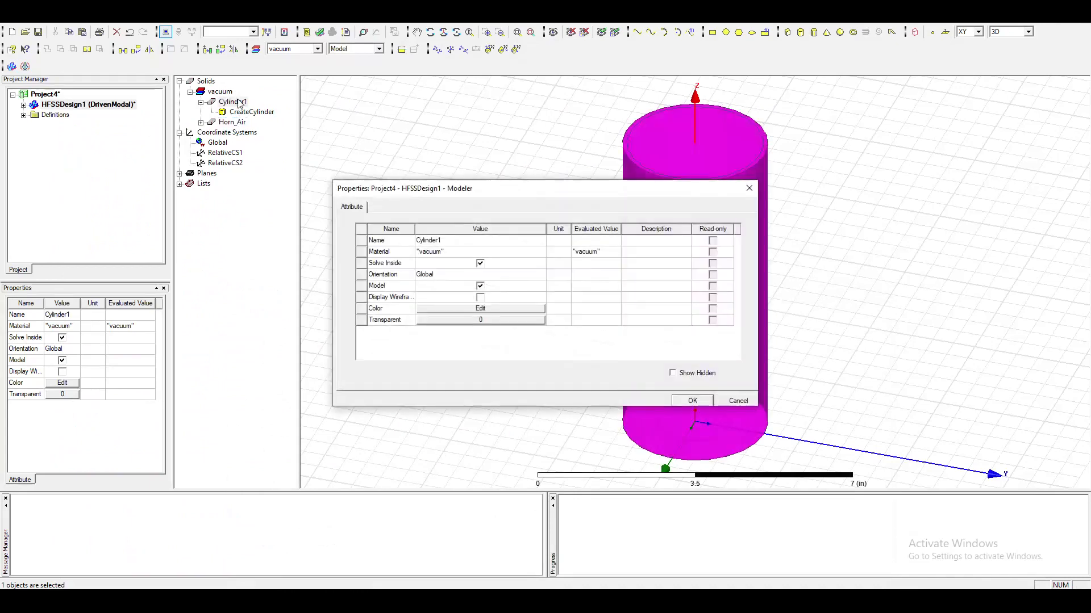
pyautogui.click(445, 240)
pyautogui.write('H')
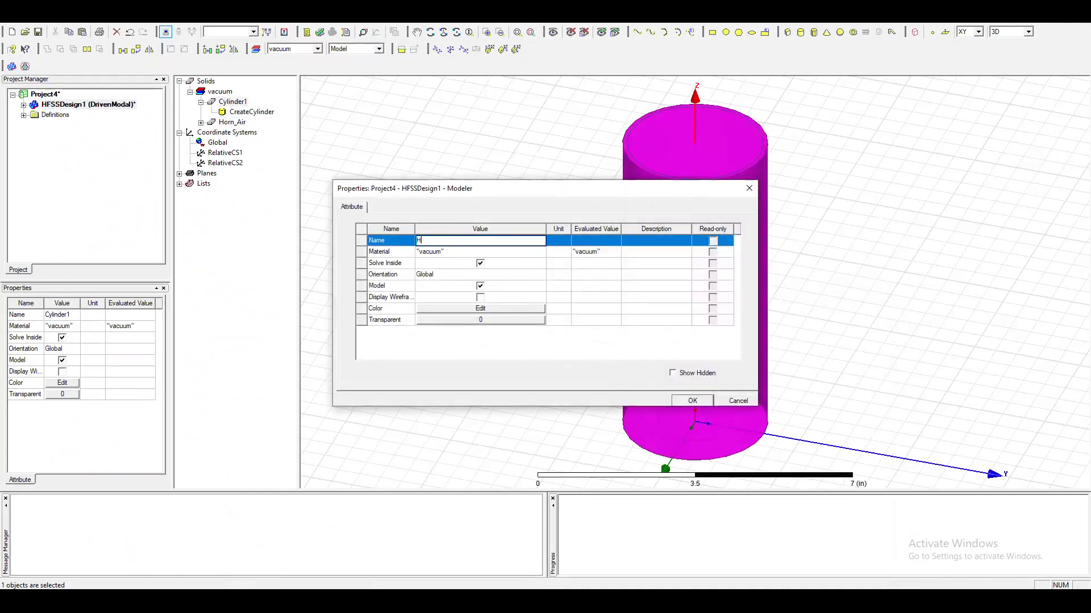
pyautogui.write('orn')
pyautogui.press('Return')
pyautogui.click(755, 178)
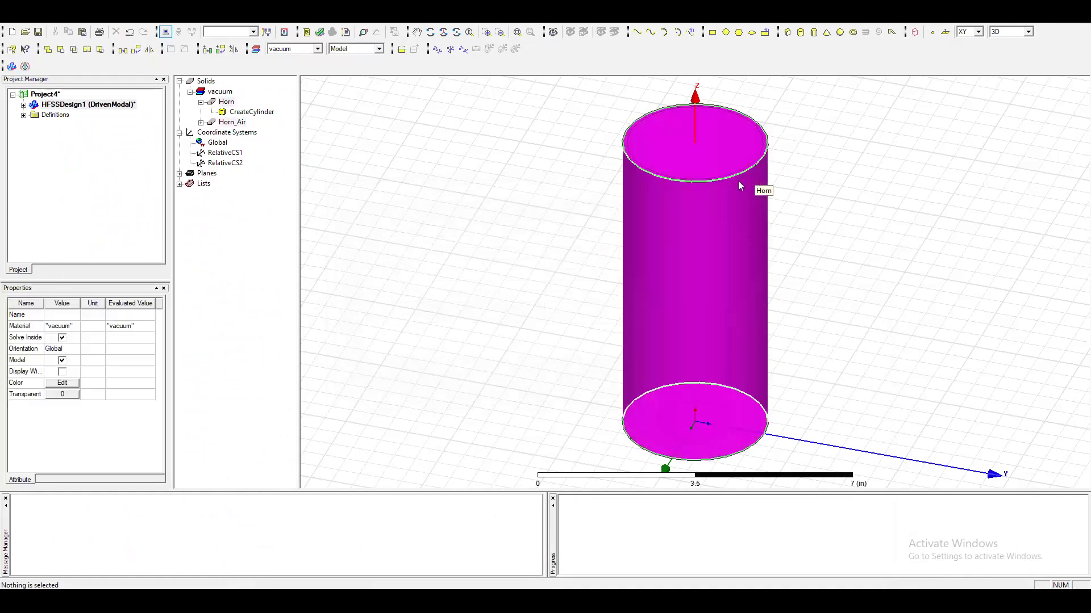
# Subtract Horn_Air from Horn, with Horn as the blank part, Horn_Air as the tool part and no cloning of tool objects.
pyautogui.rightClick(701, 209)
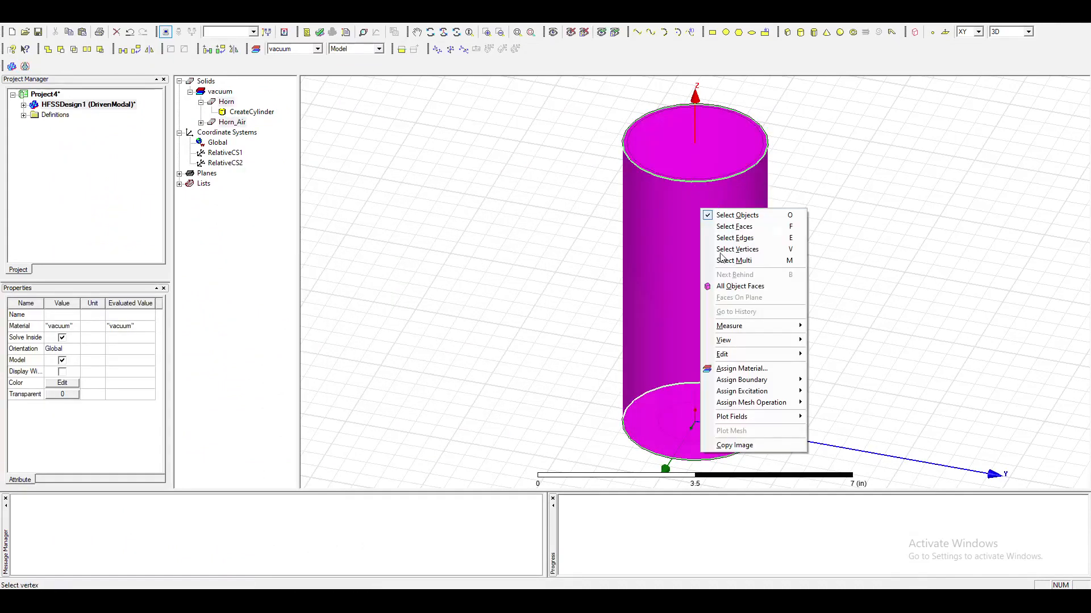
pyautogui.moveTo(779, 357)
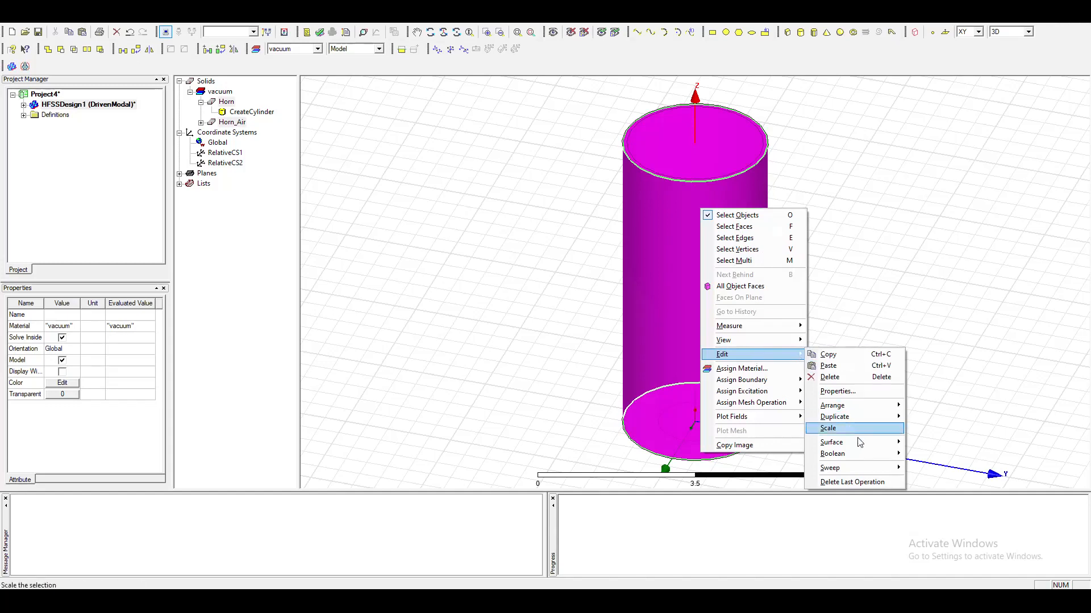
pyautogui.moveTo(862, 455)
pyautogui.click(944, 469)
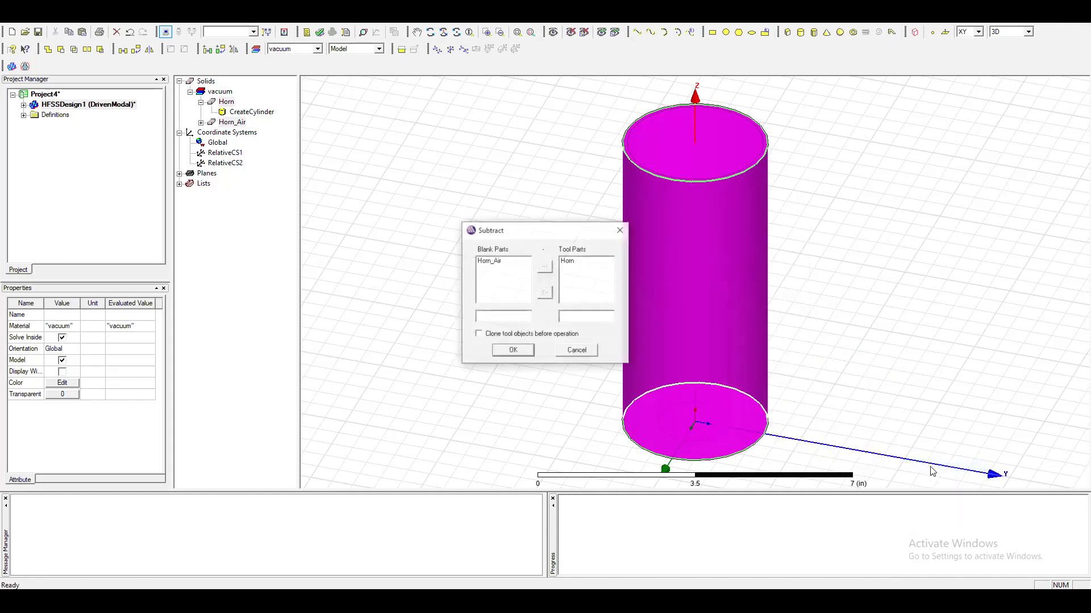
pyautogui.moveTo(545, 230); pyautogui.dragTo(447, 189)
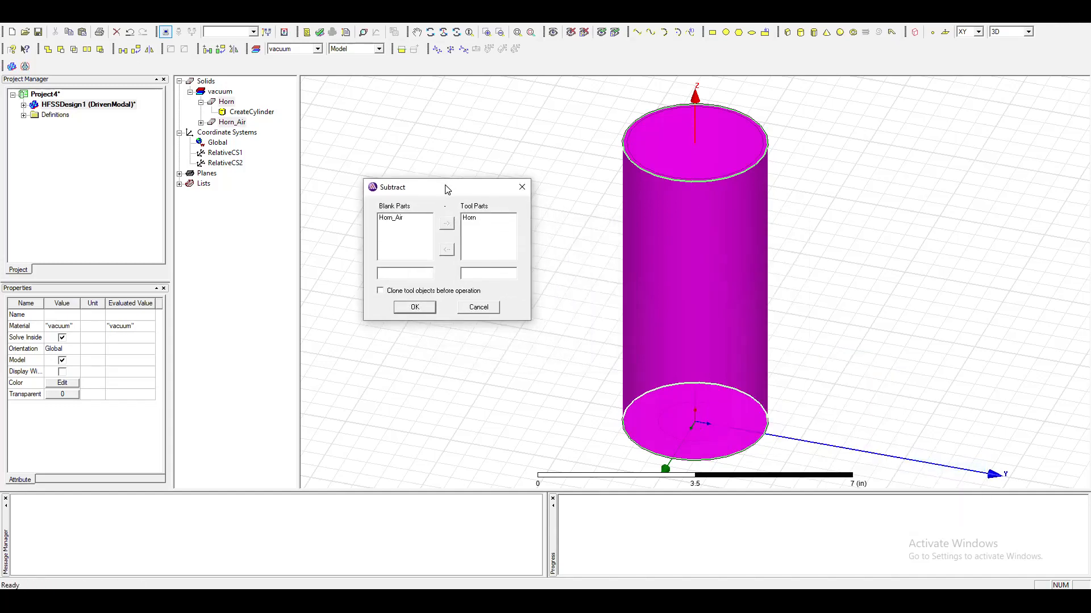
pyautogui.click(394, 221)
pyautogui.click(448, 226)
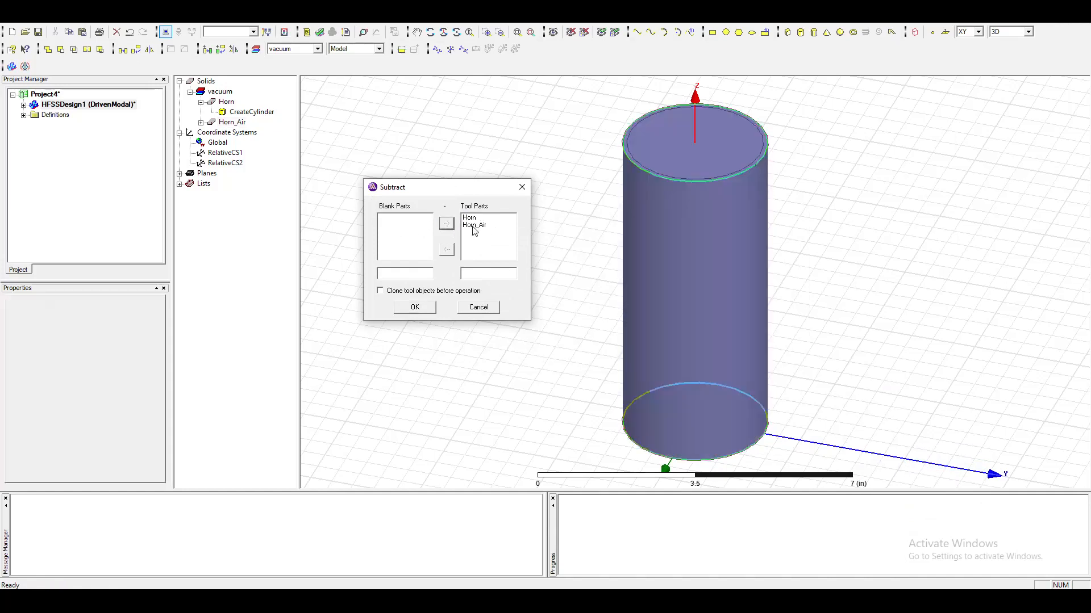
pyautogui.click(472, 218)
pyautogui.click(447, 249)
pyautogui.click(388, 219)
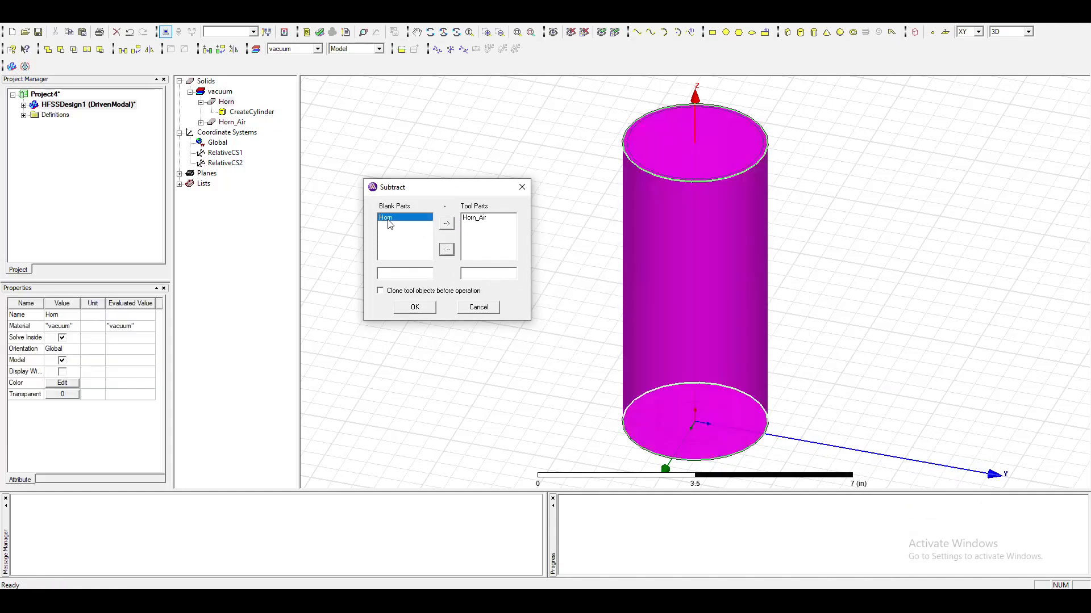
pyautogui.click(474, 219)
pyautogui.click(416, 307)
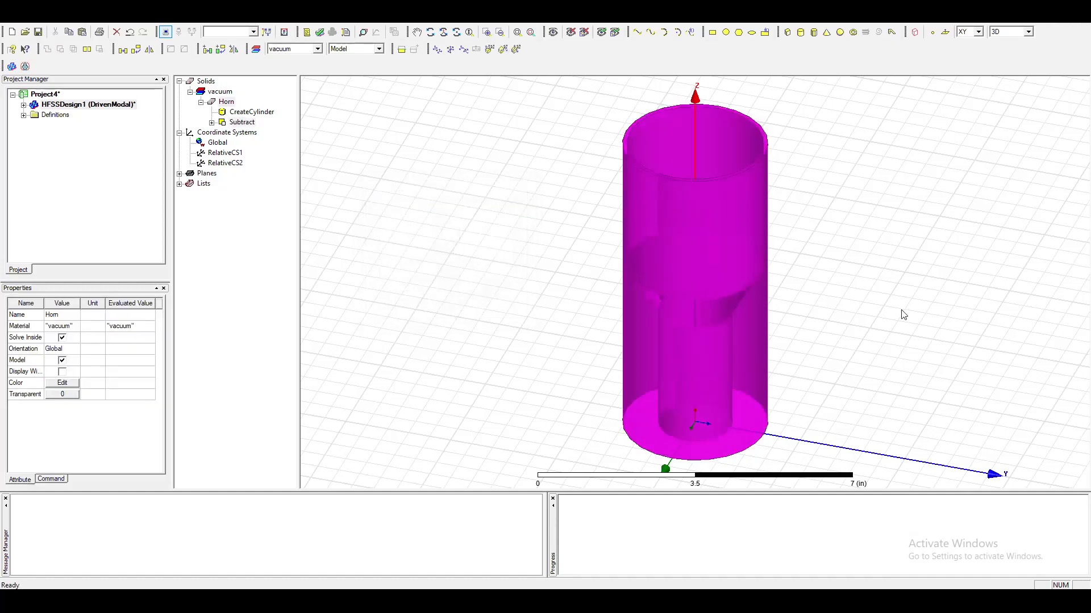
# Deselect the horn and inspect its hollow interior from several angles.
pyautogui.click(969, 323)
pyautogui.keyDown('alt'); pyautogui.moveTo(741, 213); pyautogui.dragTo(743, 256); pyautogui.keyUp('alt')
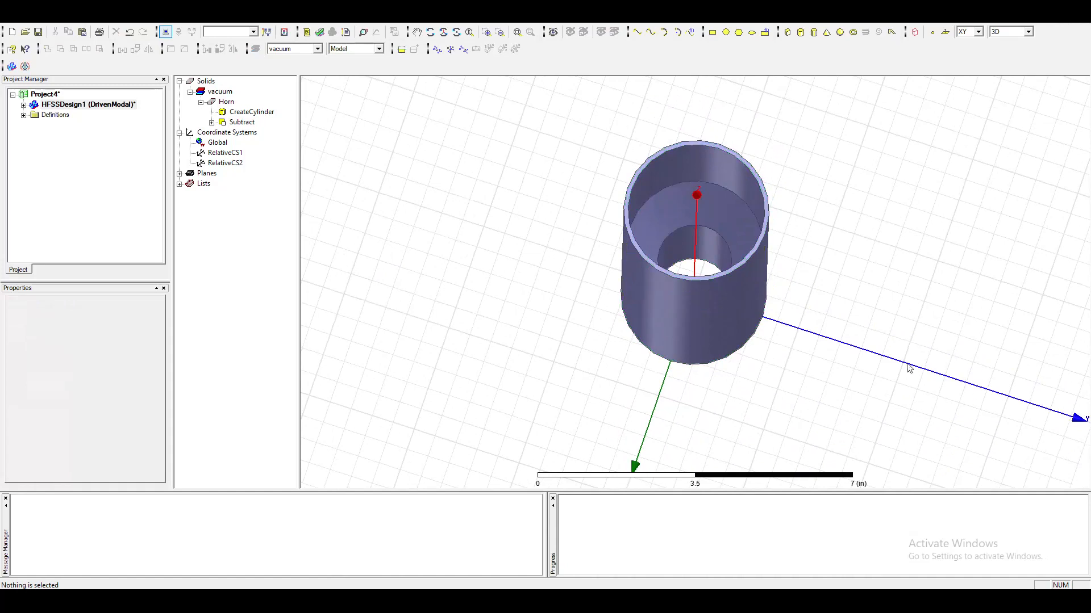
pyautogui.keyDown('alt'); pyautogui.moveTo(737, 221); pyautogui.dragTo(646, 268); pyautogui.keyUp('alt')
pyautogui.keyDown('alt'); pyautogui.moveTo(705, 295); pyautogui.dragTo(737, 421); pyautogui.keyUp('alt')
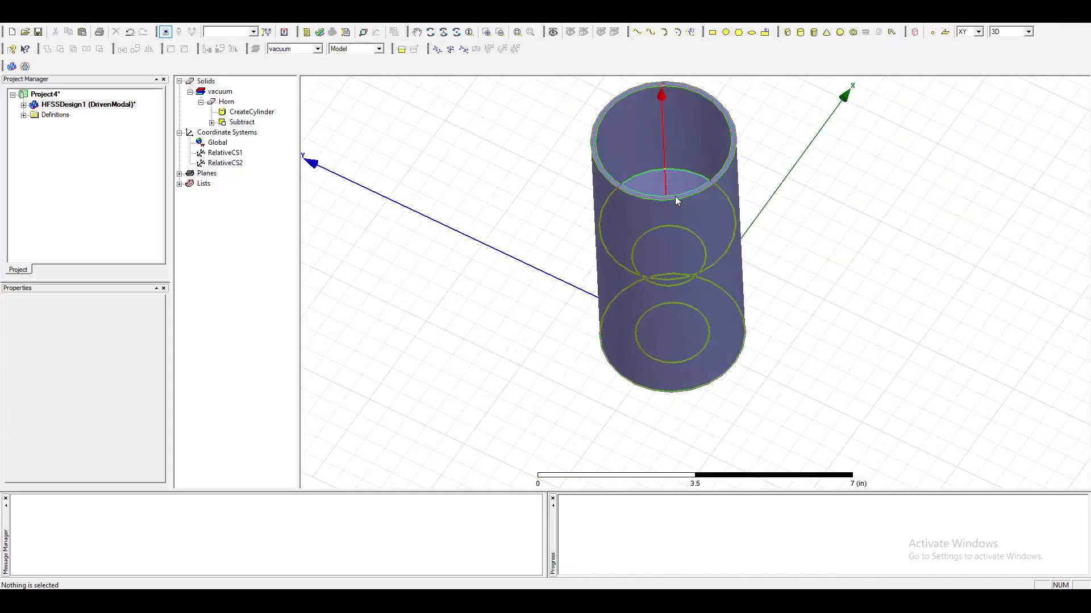
# Switch to the lab manual and review the instructions for completing the horn and setting the default material.
pyautogui.keyDown('alt'); pyautogui.moveTo(677, 215); pyautogui.dragTo(731, 176); pyautogui.keyUp('alt')
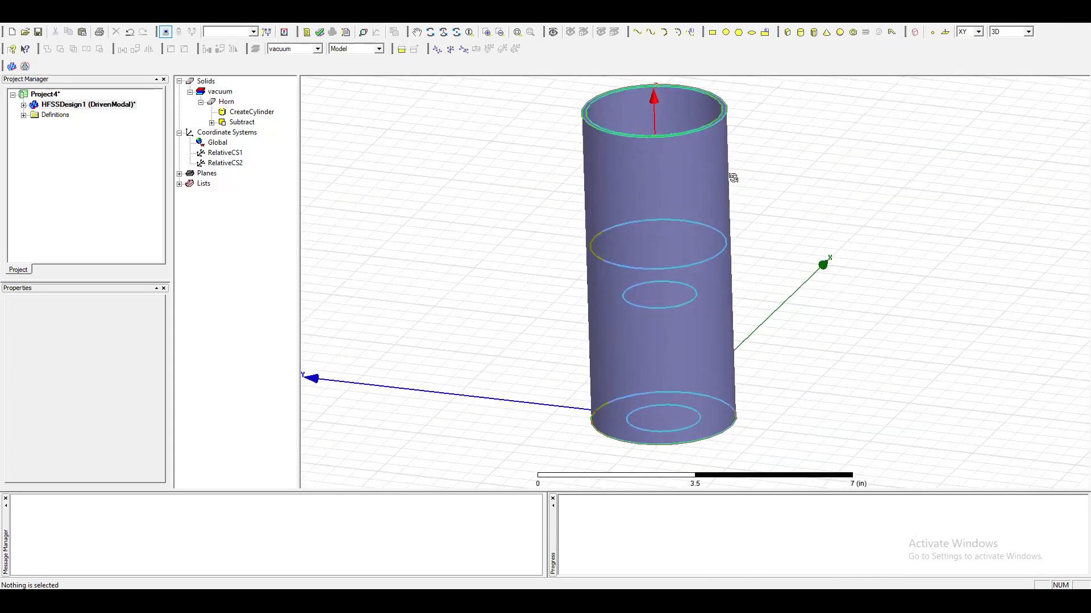
pyautogui.hotkey('ctrl', 'd')
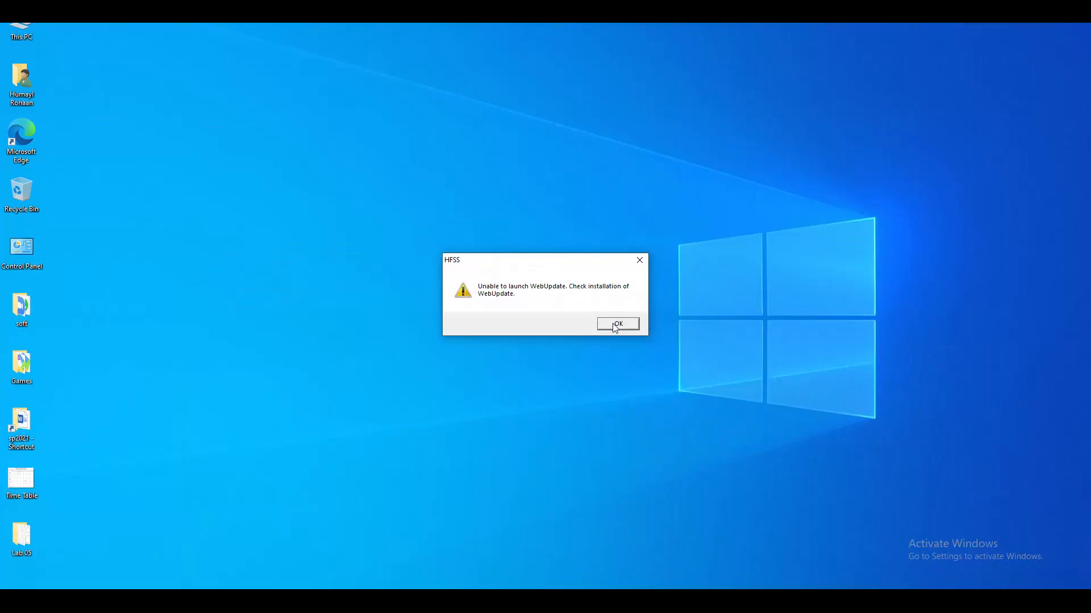
pyautogui.click(617, 323)
pyautogui.moveTo(409, 568)
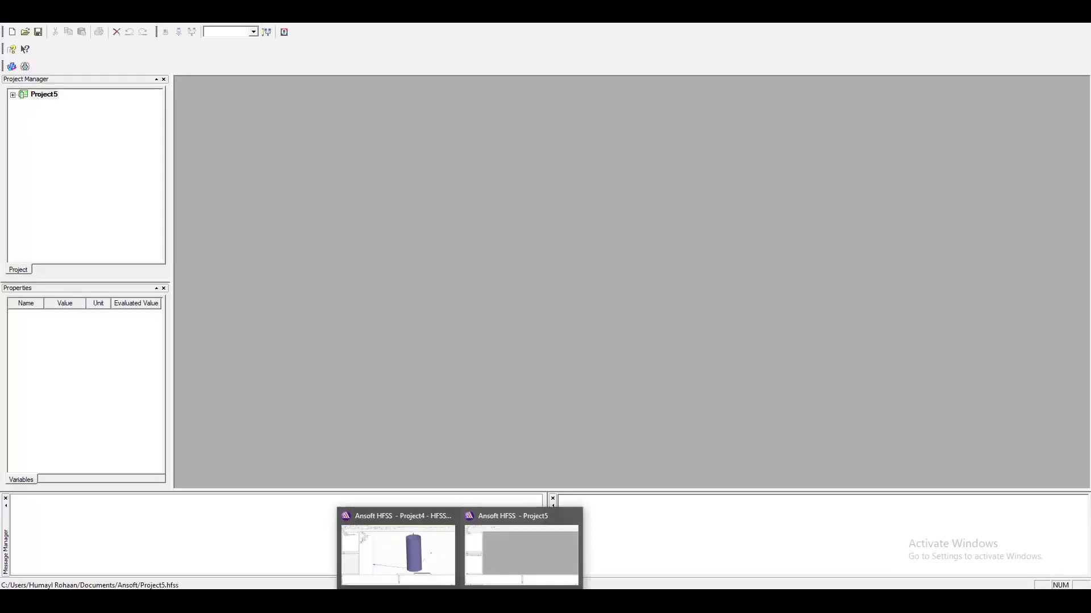
pyautogui.click(409, 568)
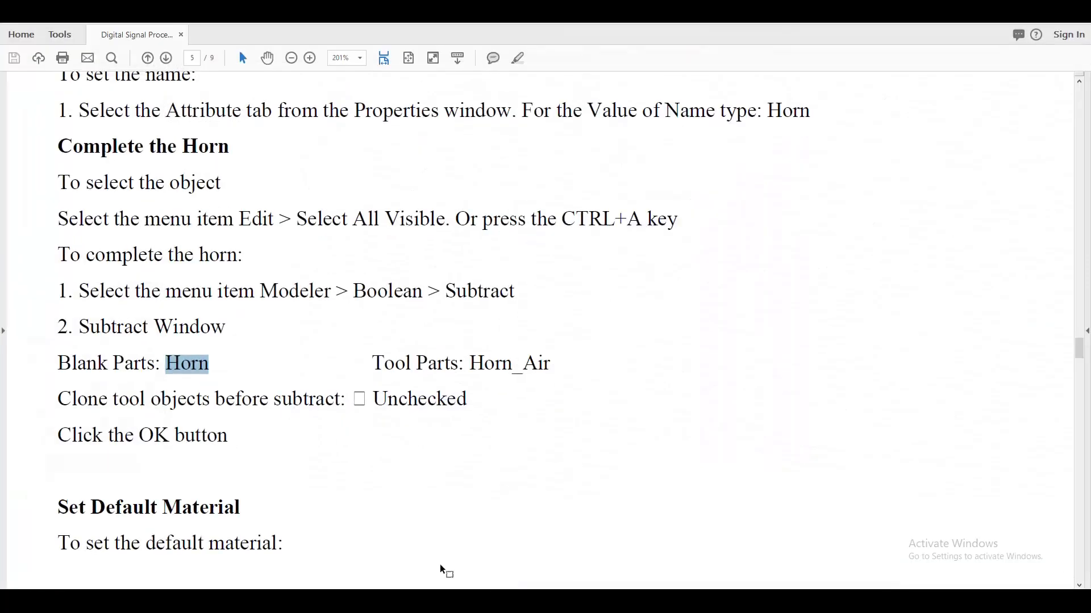
pyautogui.scroll(-10, 294, 516)
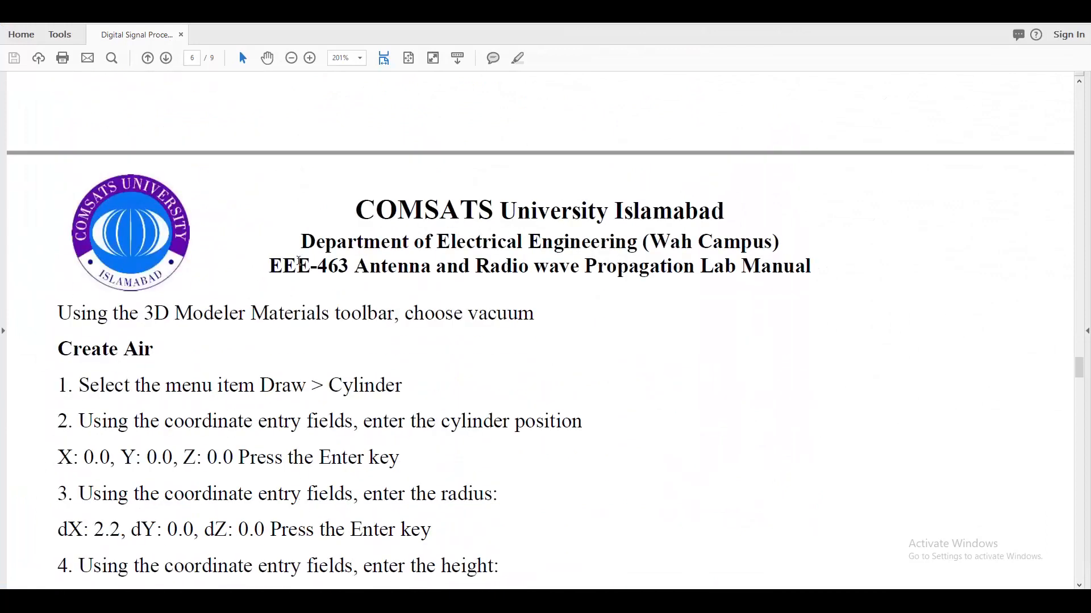
pyautogui.scroll(5, 471, 377)
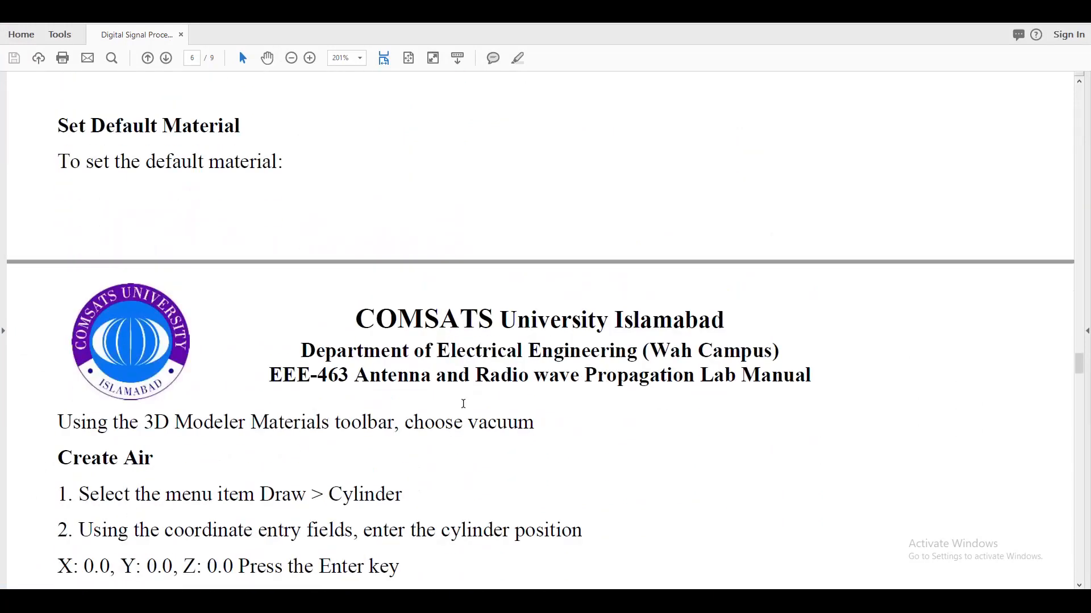
pyautogui.scroll(1, 466, 409)
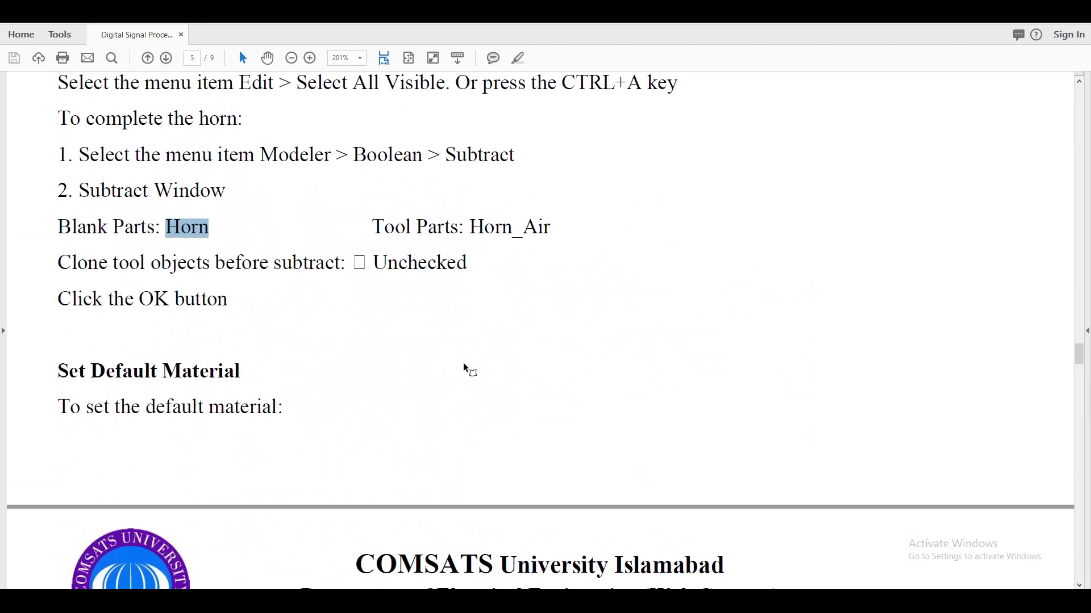
pyautogui.scroll(13, 463, 367)
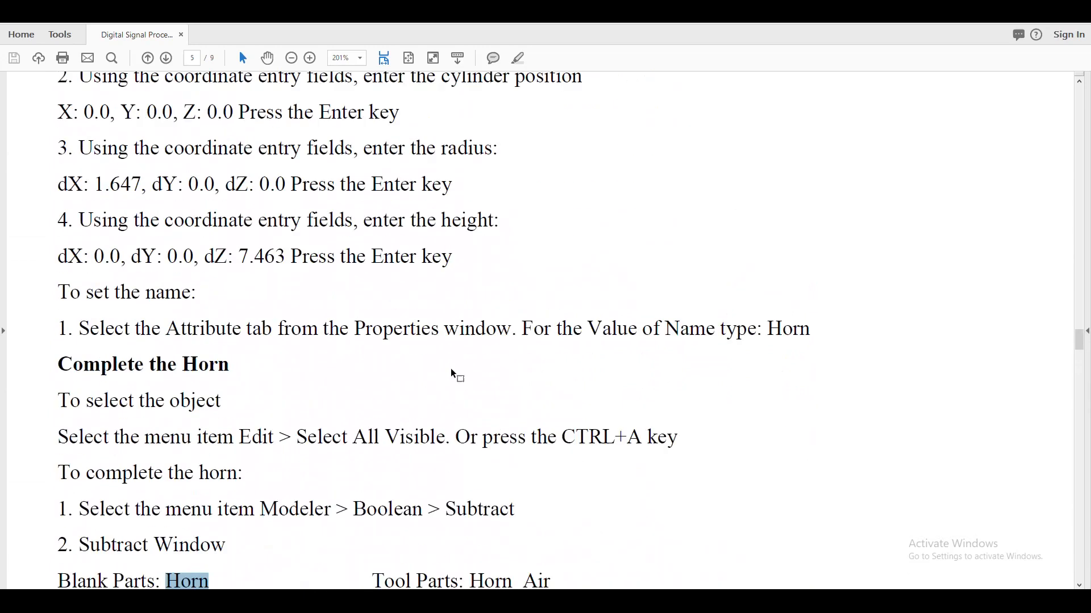
pyautogui.scroll(8, 451, 371)
pyautogui.scroll(15, 452, 370)
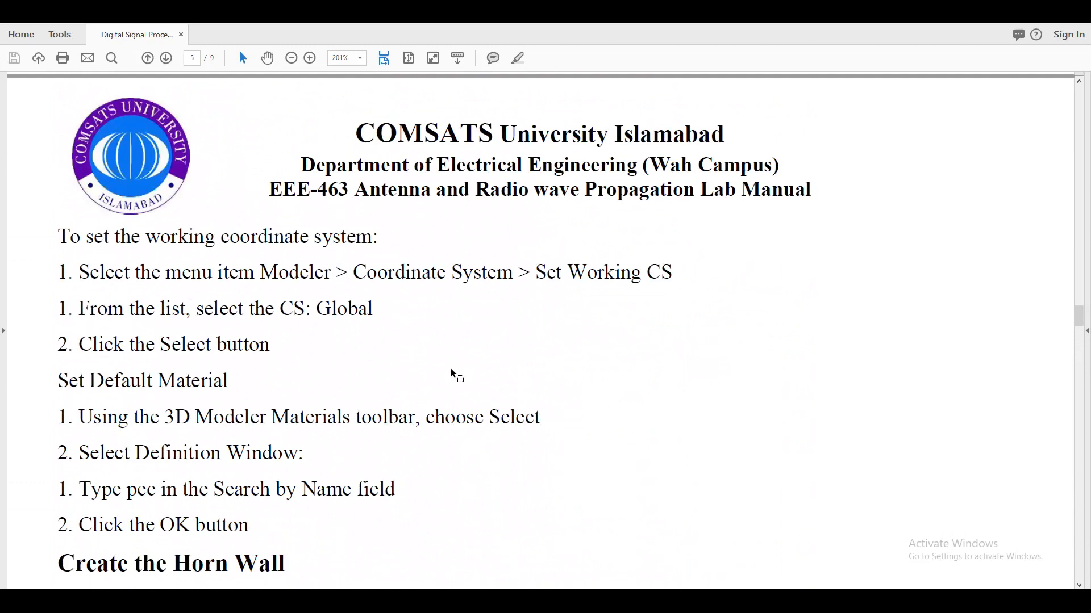
# Look back through the manual's earlier setup and waveguide pages for the first default material instruction.
pyautogui.scroll(15, 453, 369)
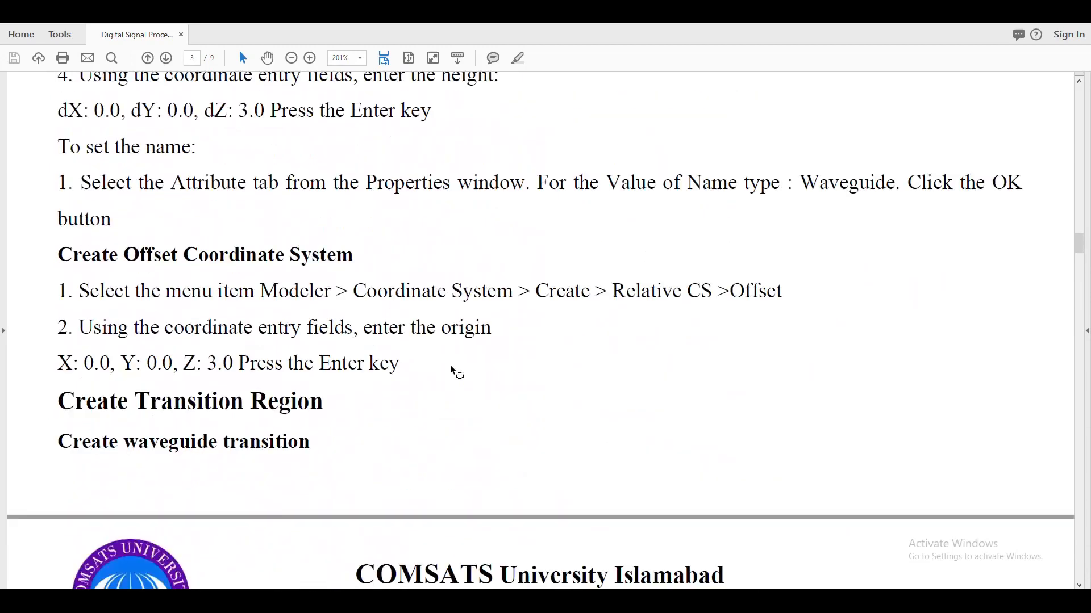
pyautogui.scroll(15, 452, 369)
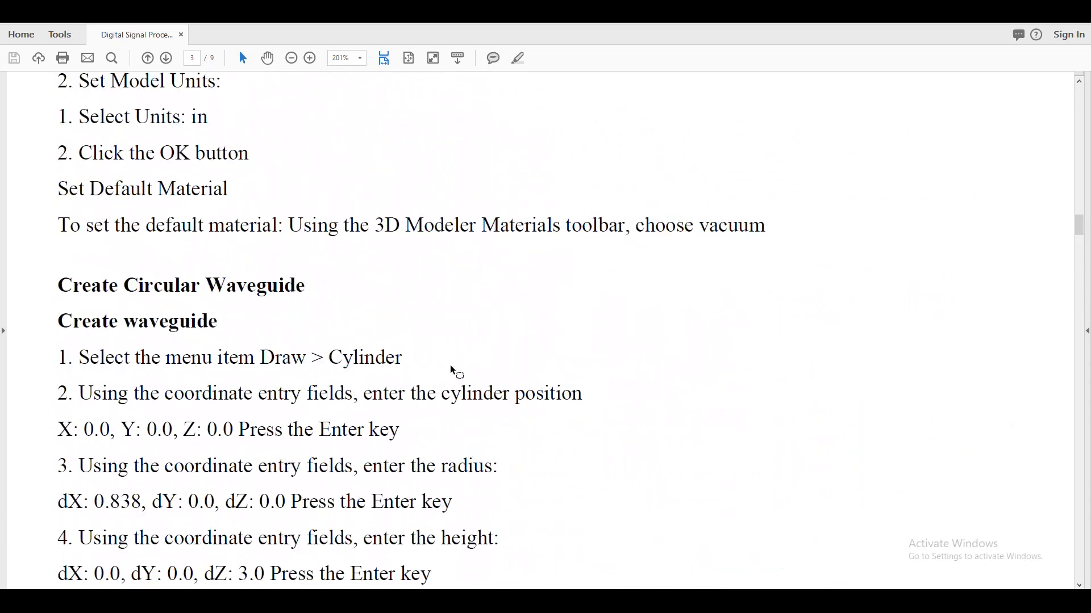
pyautogui.scroll(3, 453, 370)
pyautogui.scroll(-8, 452, 366)
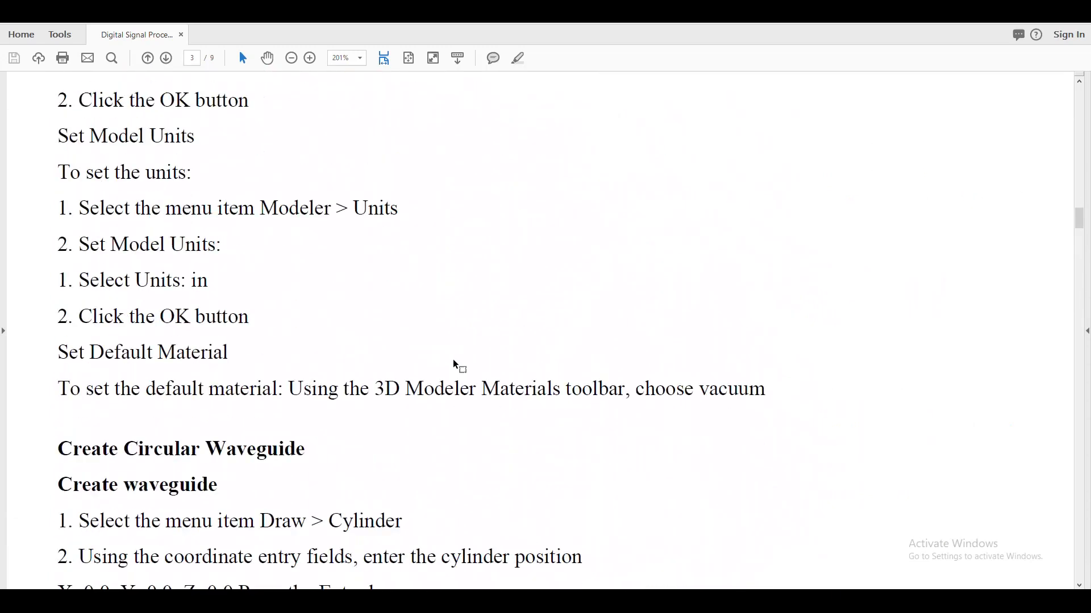
pyautogui.scroll(-1, 452, 360)
pyautogui.scroll(9, 453, 359)
pyautogui.scroll(7, 449, 354)
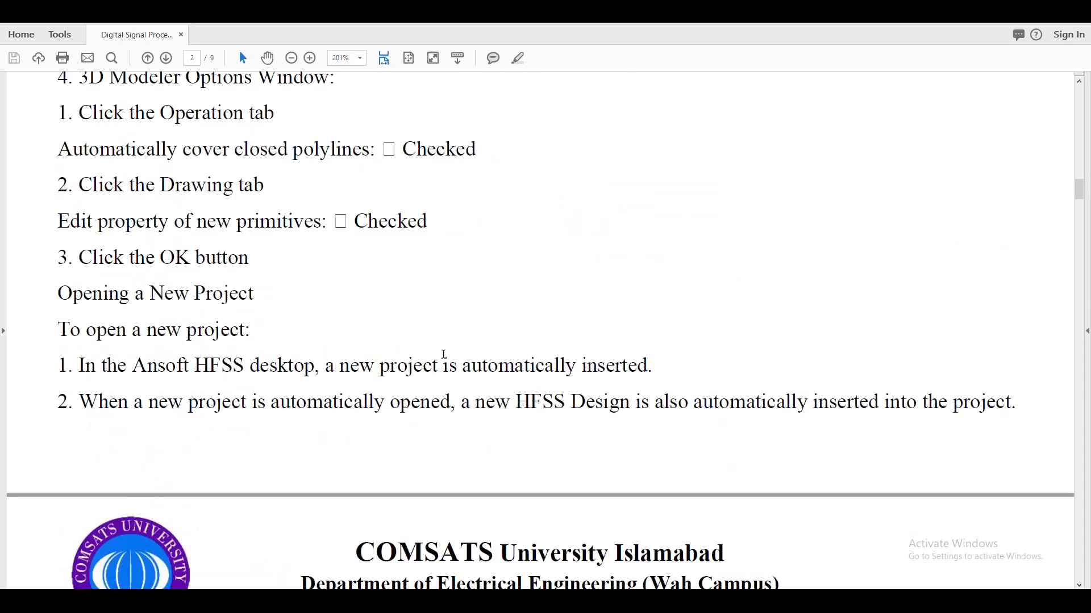
pyautogui.scroll(2, 444, 355)
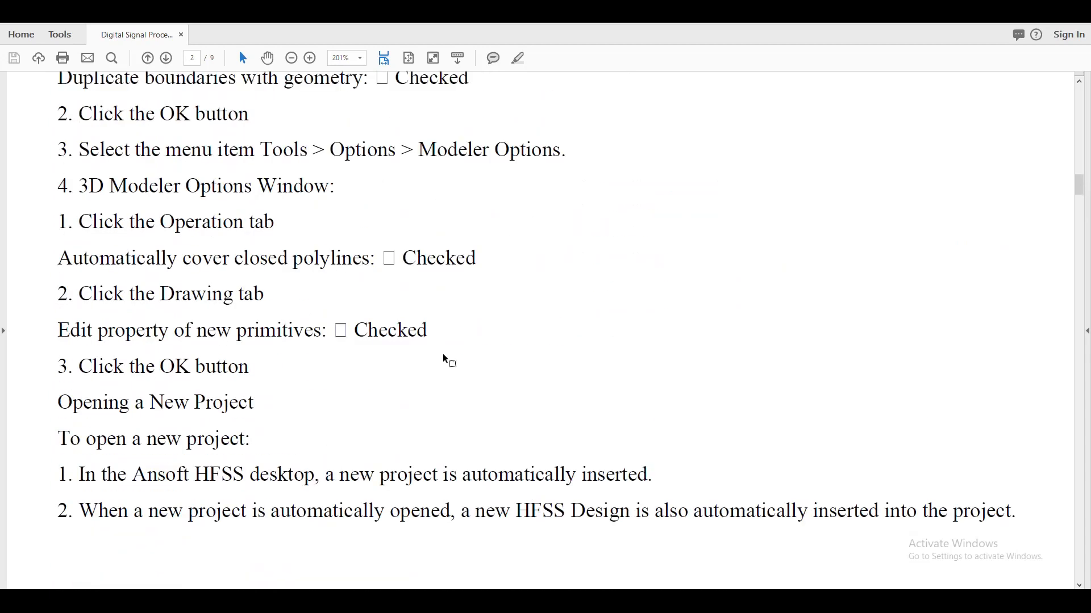
pyautogui.scroll(-10, 357, 410)
pyautogui.scroll(-6, 359, 414)
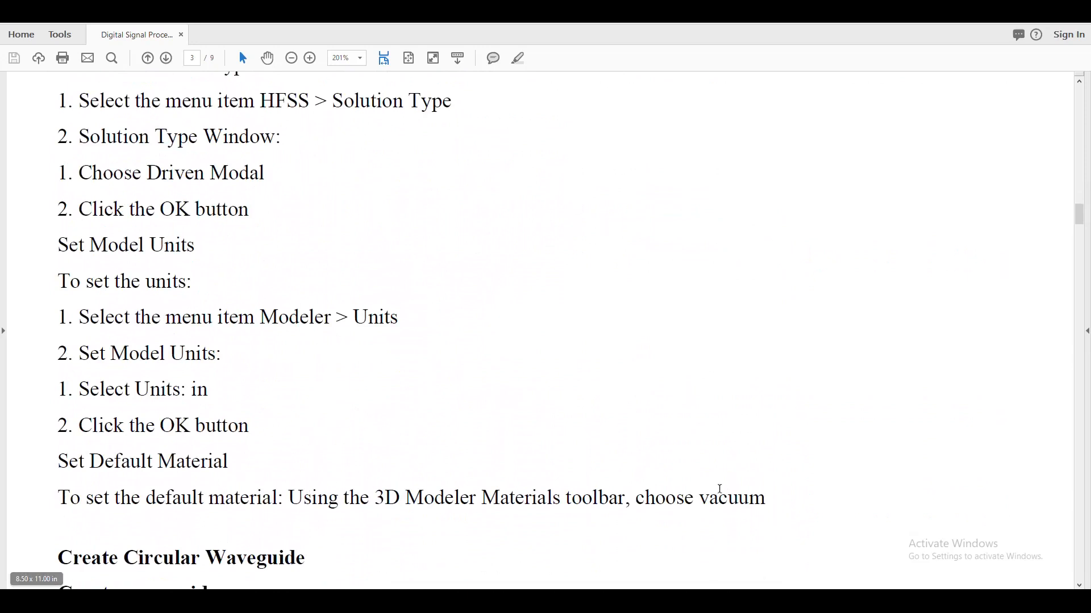
pyautogui.moveTo(767, 500); pyautogui.dragTo(663, 499)
# Return to the manual's Create Air section and review the material, cylinder position, radius, height and name it specifies.
pyautogui.scroll(-20, 663, 500)
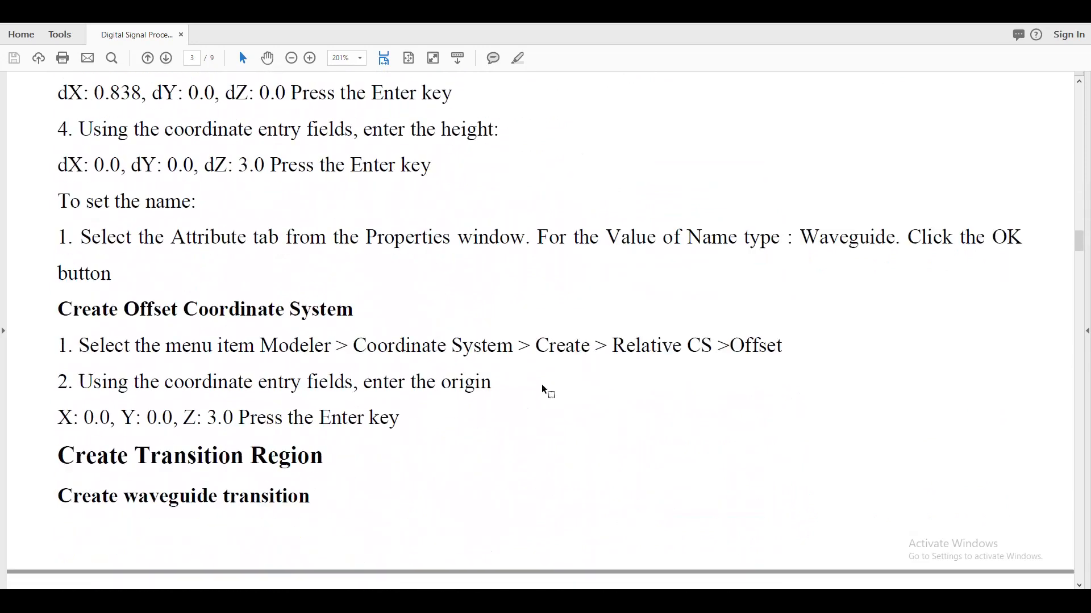
pyautogui.scroll(-20, 577, 375)
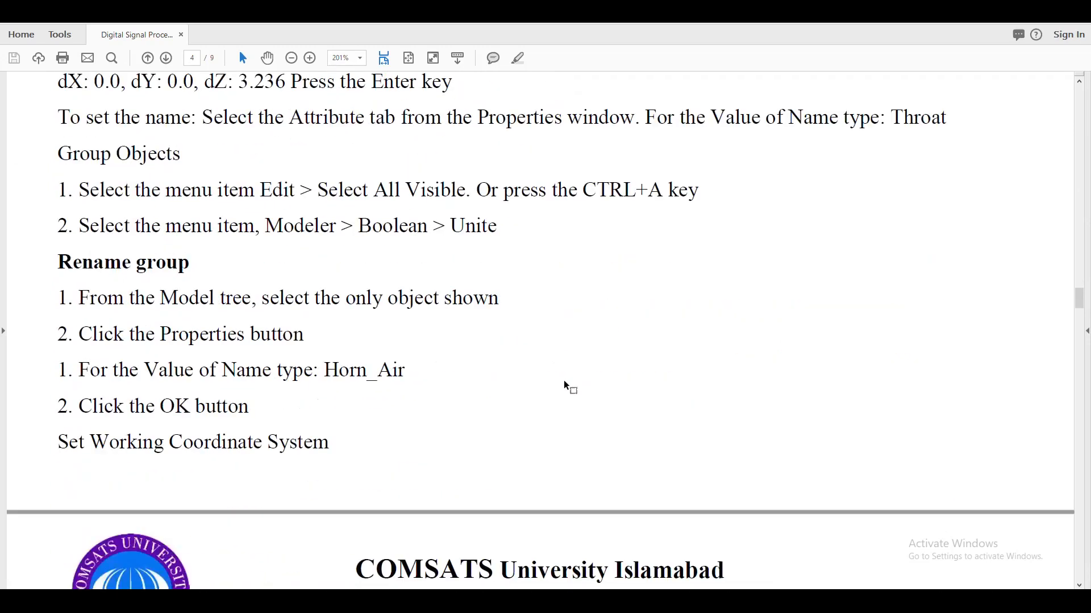
pyautogui.scroll(-12, 561, 389)
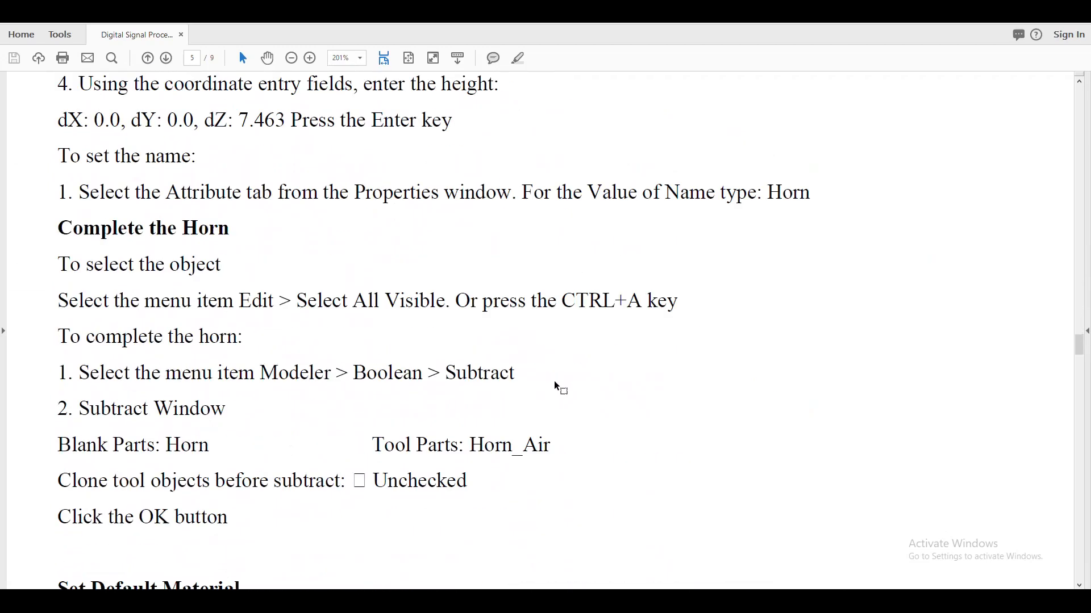
pyautogui.scroll(-5, 279, 423)
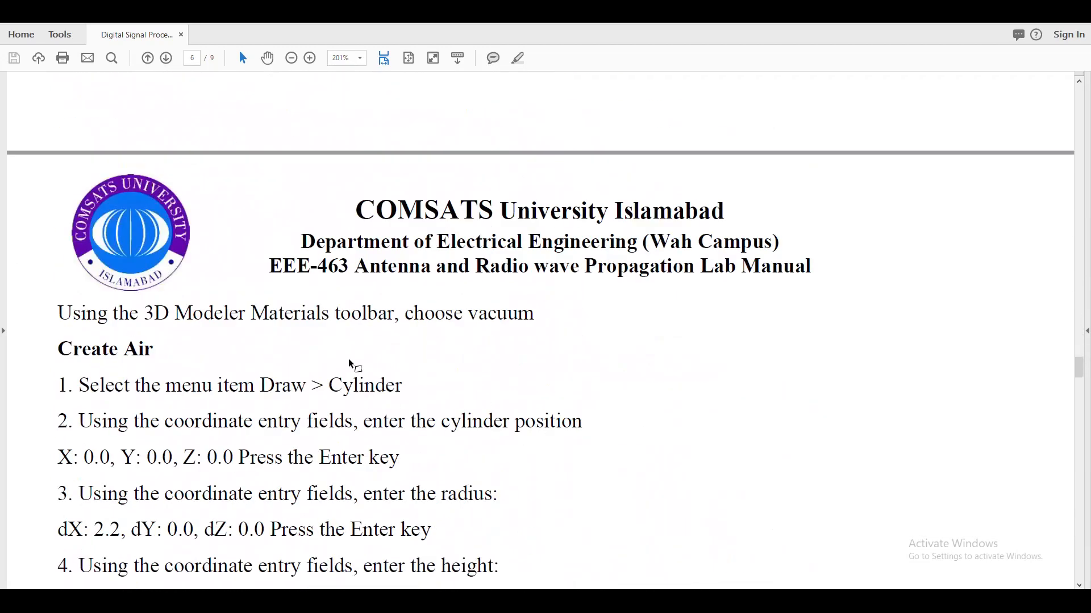
pyautogui.moveTo(468, 314); pyautogui.dragTo(521, 315)
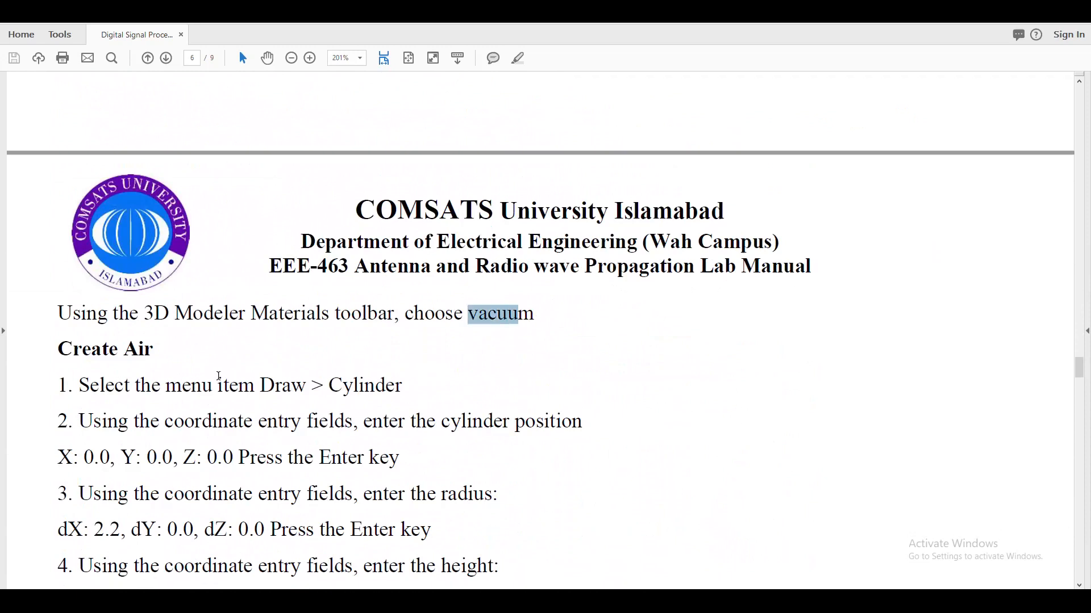
pyautogui.scroll(-4, 231, 375)
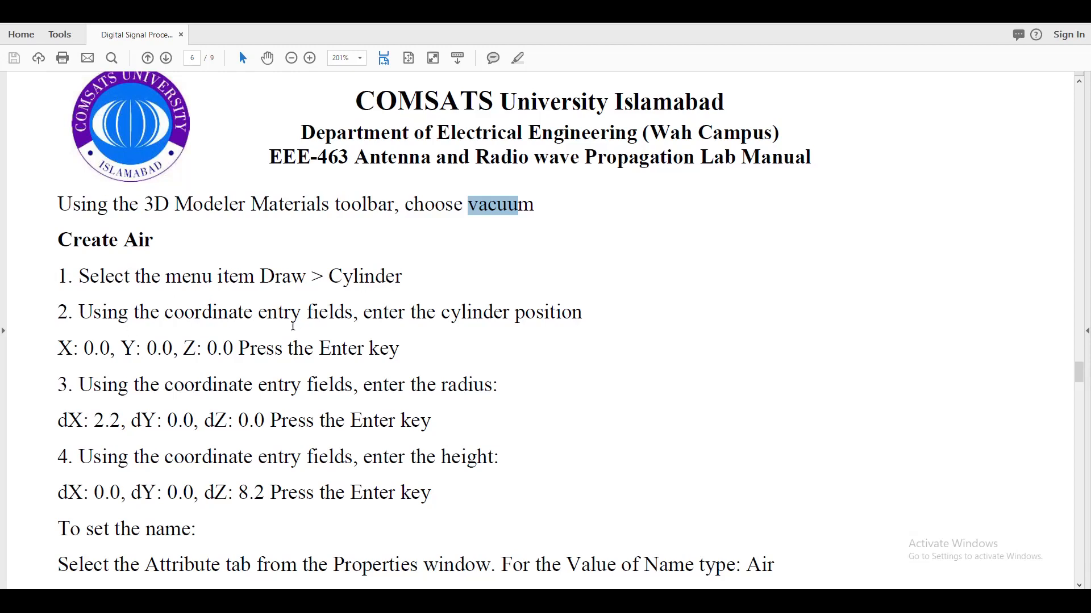
pyautogui.scroll(-3, 292, 293)
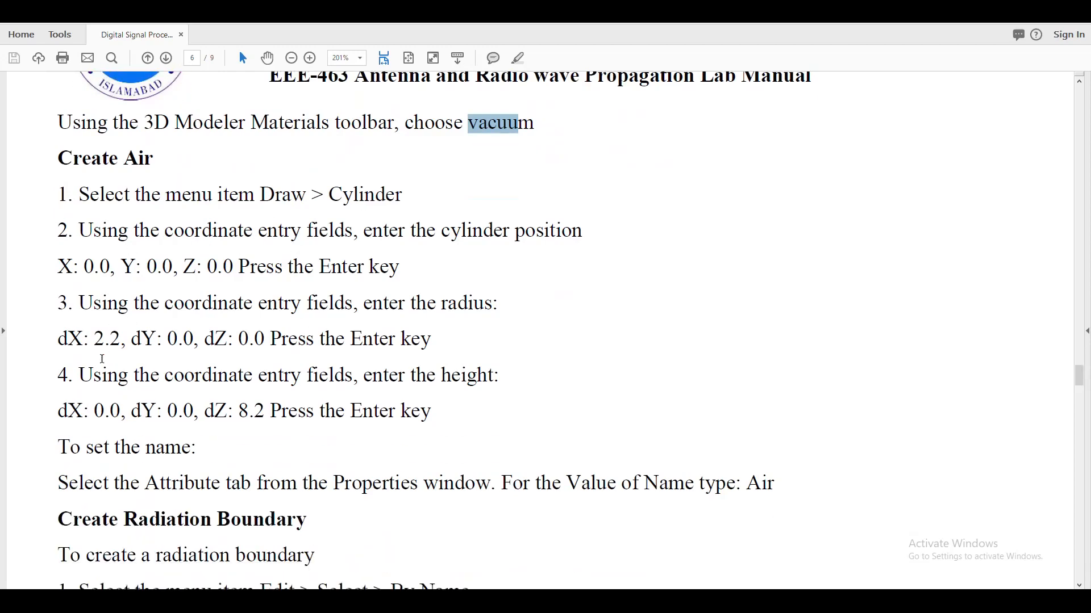
pyautogui.moveTo(97, 341)
pyautogui.mouseDown()
pyautogui.moveTo(155, 339)
pyautogui.moveTo(111, 342)
pyautogui.mouseUp()
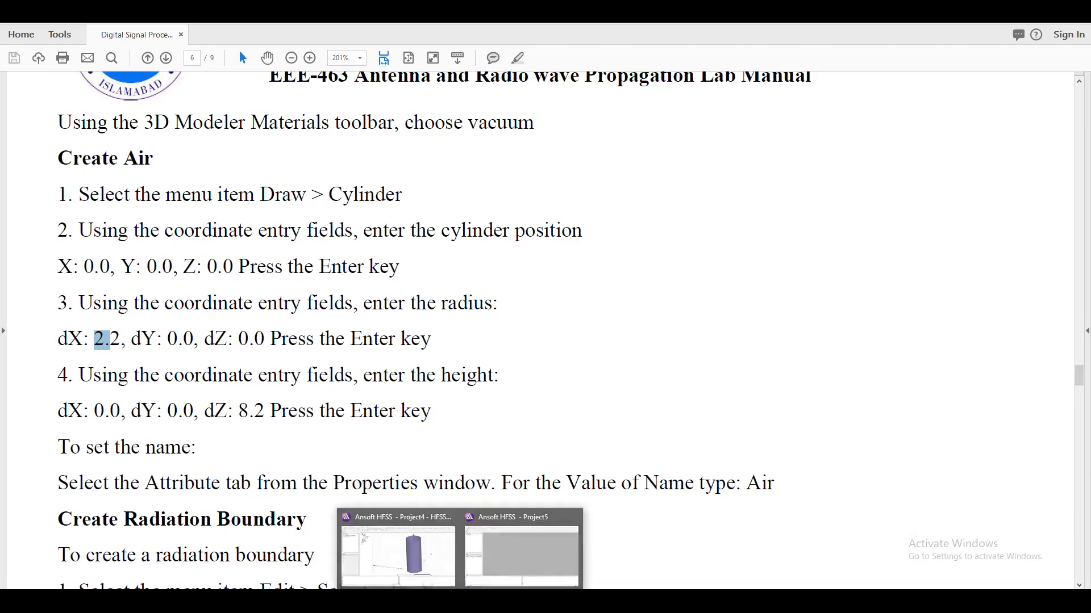
# Switch to HFSS and draw a vacuum cylinder beside the horn, about 2.83 in in radius and 4 in high.
pyautogui.click(431, 570)
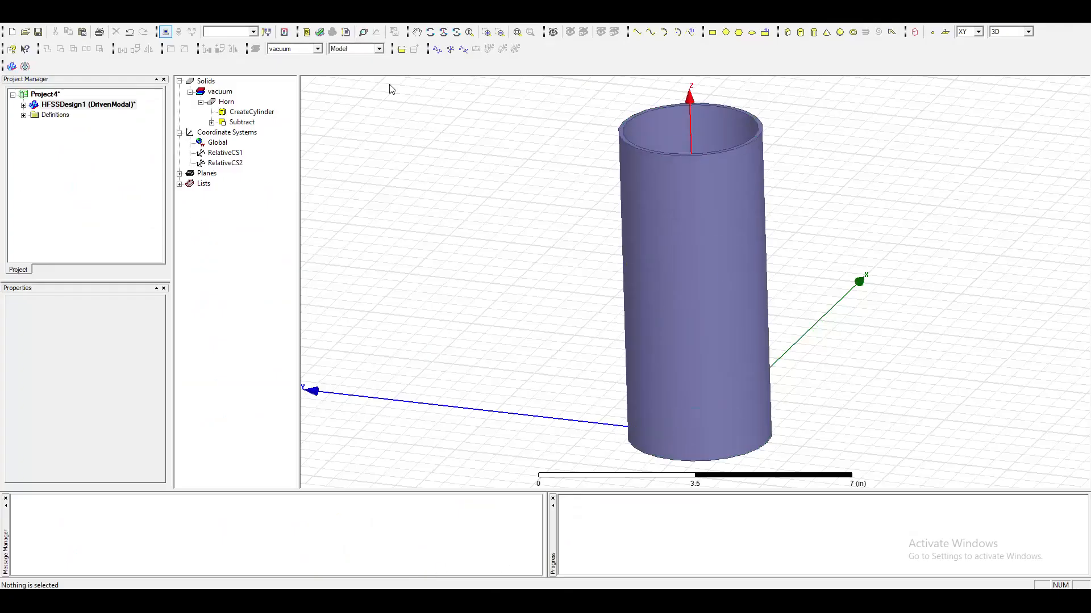
pyautogui.click(801, 32)
pyautogui.click(479, 297)
pyautogui.click(519, 341)
pyautogui.click(518, 207)
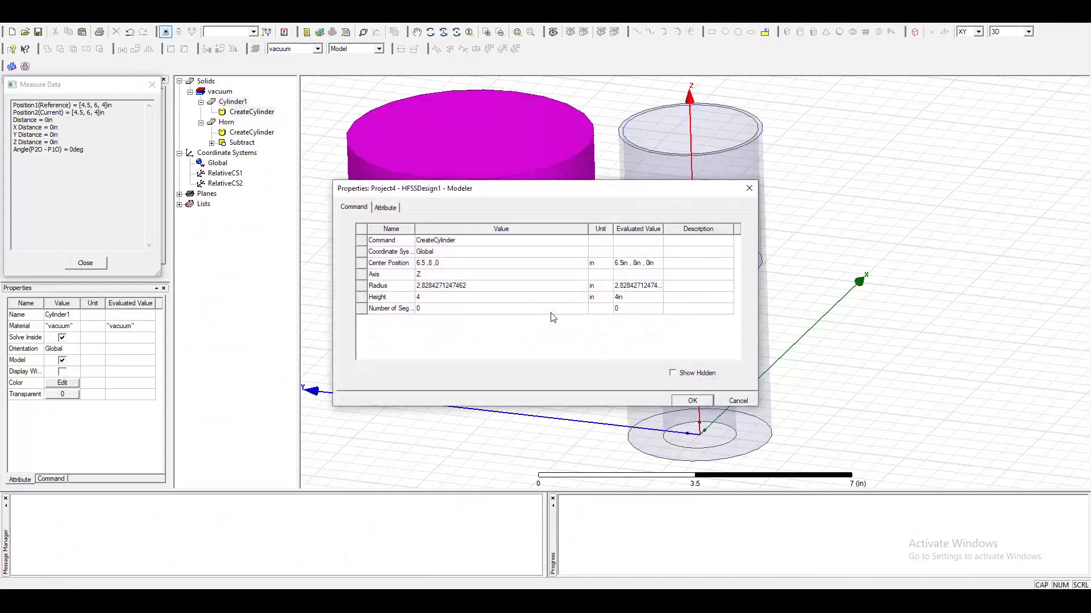
# Set the new cylinder's center position to 0,0,0 and its radius to 2.2 in, checking the radius in the manual.
pyautogui.click(477, 262)
pyautogui.write('0')
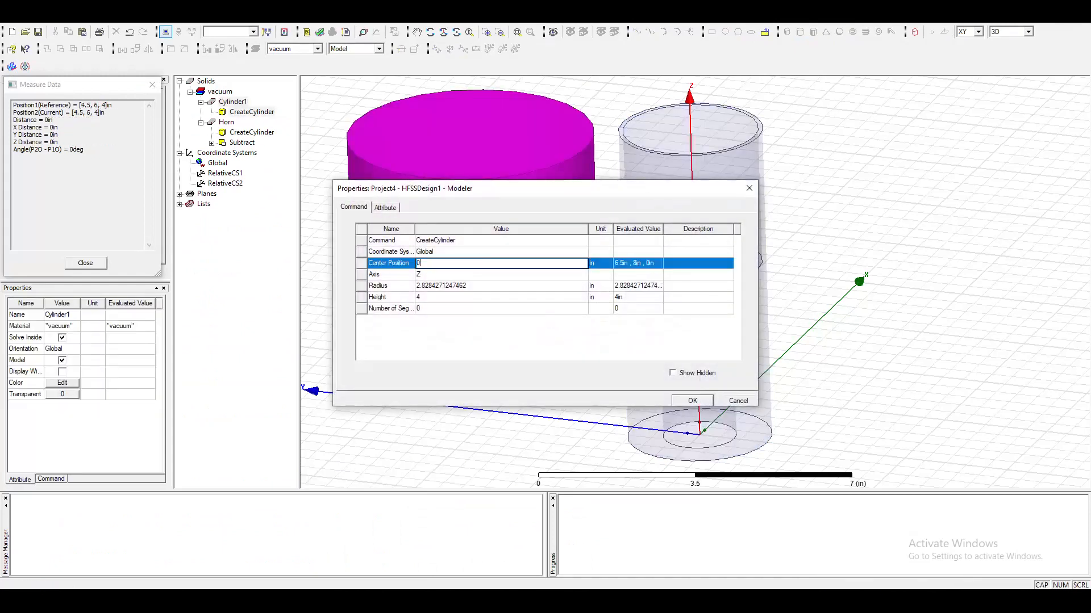
pyautogui.click(443, 285)
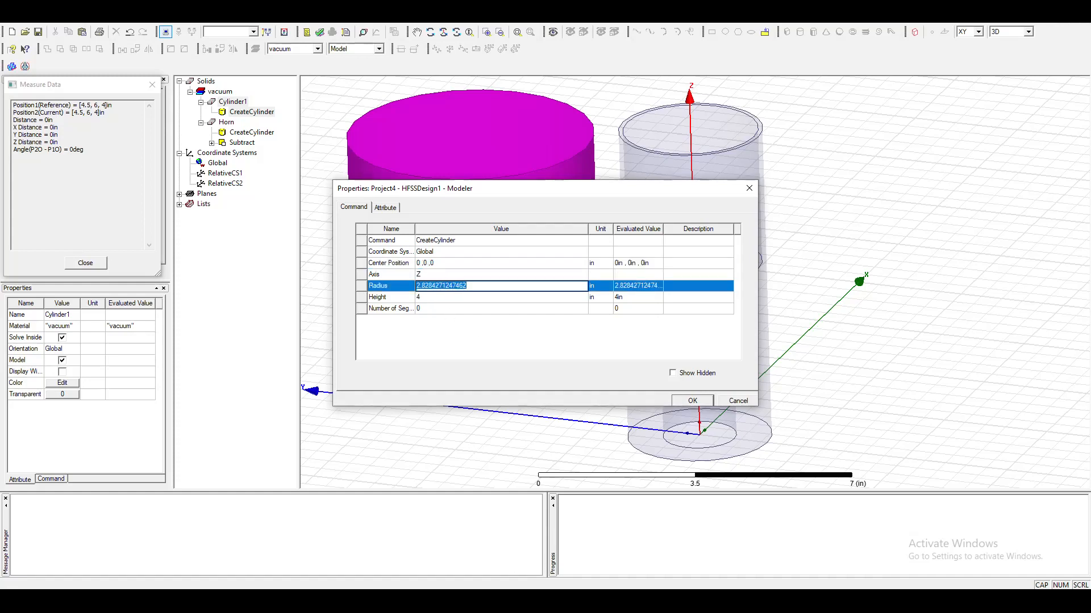
pyautogui.click(460, 601)
pyautogui.click(433, 602)
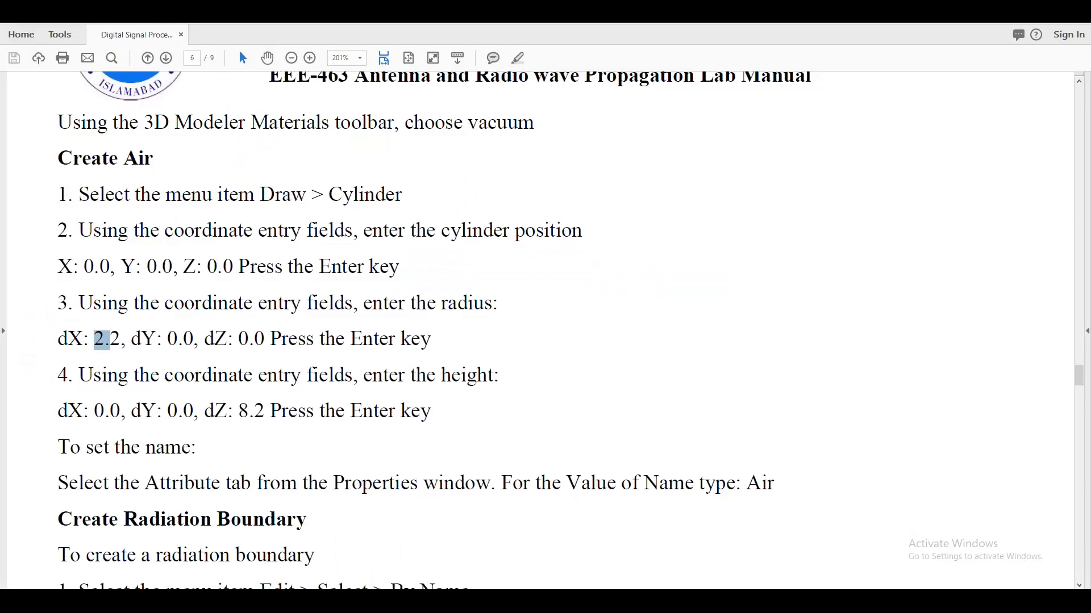
pyautogui.click(432, 601)
pyautogui.write('2.2')
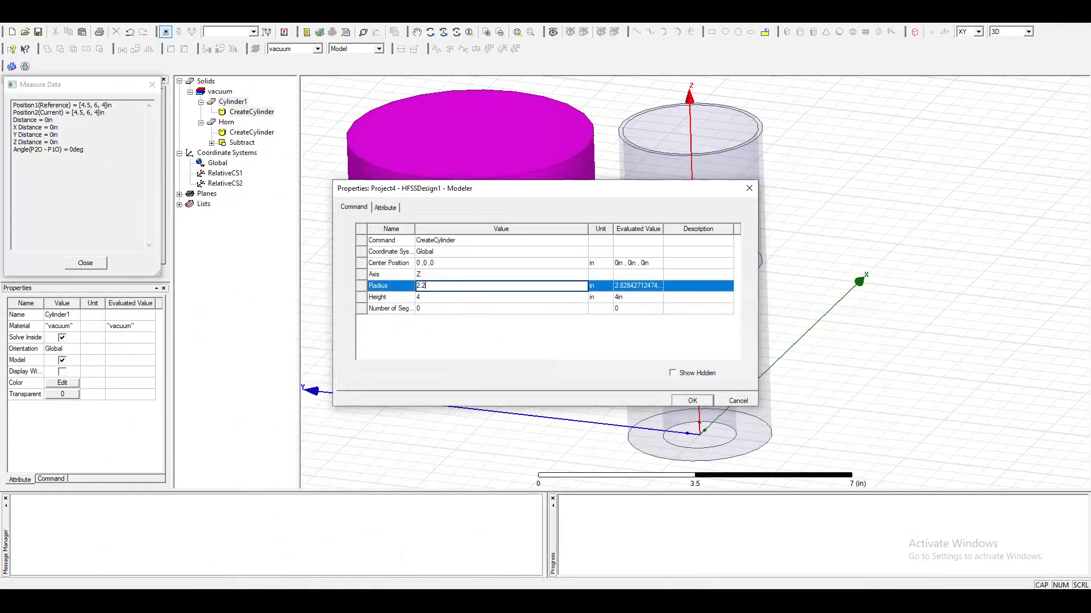
# Set the new cylinder's height to 8.2 in according to the manual, apply its properties and deselect it.
pyautogui.click(433, 296)
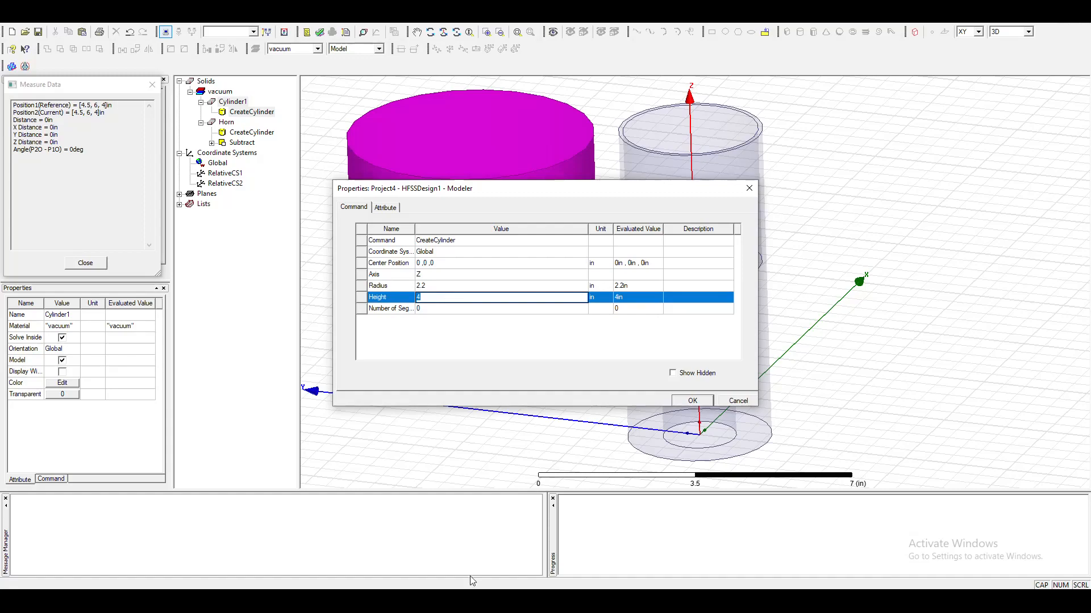
pyautogui.hotkey('alt', 'Tab')
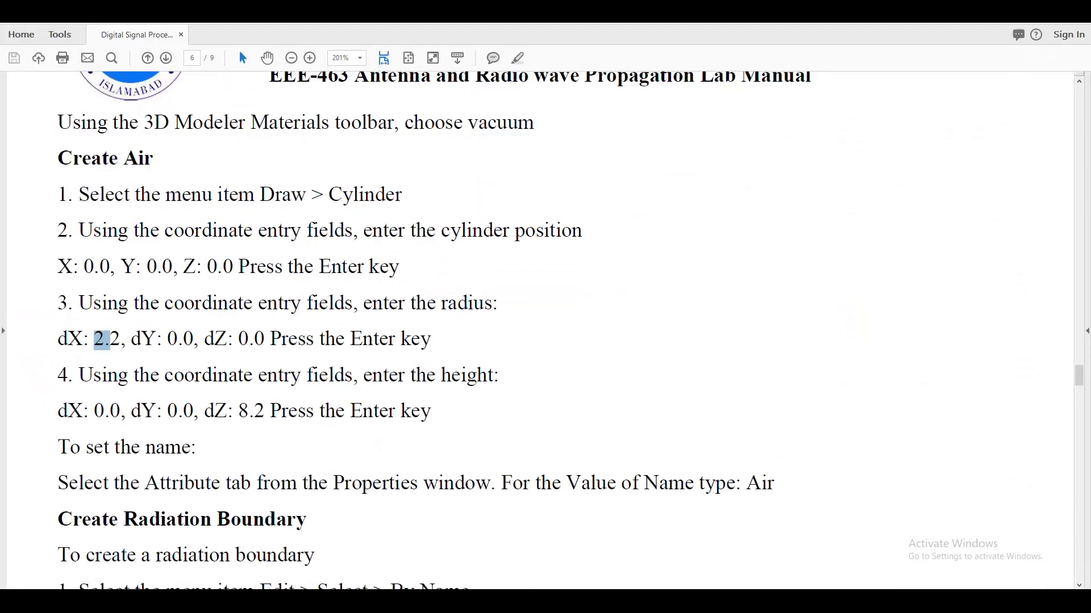
pyautogui.hotkey('alt', 'Tab')
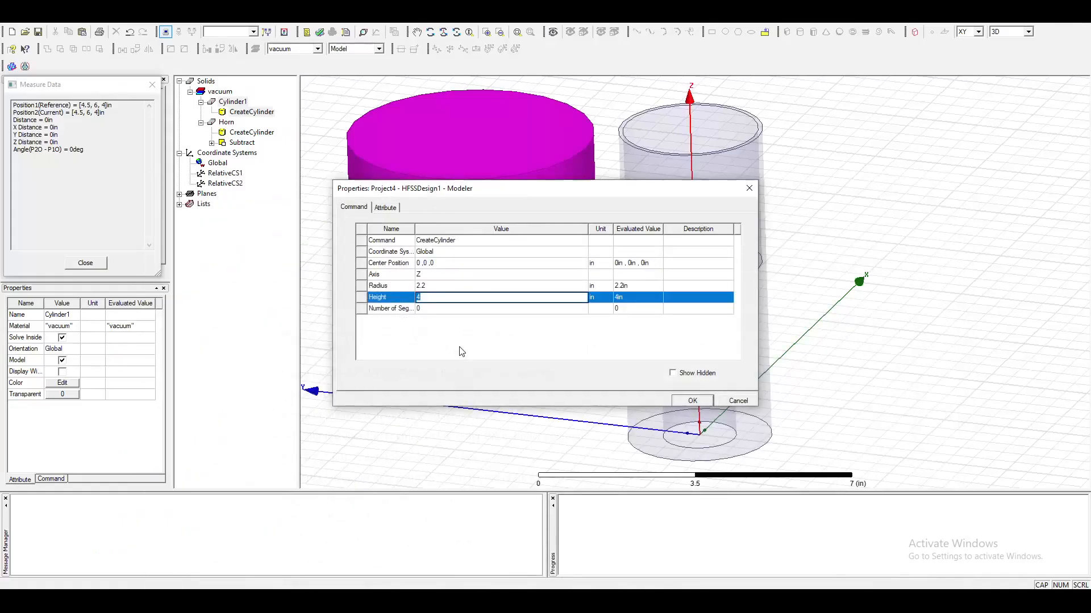
pyautogui.write('8.2')
pyautogui.click(705, 403)
pyautogui.click(985, 374)
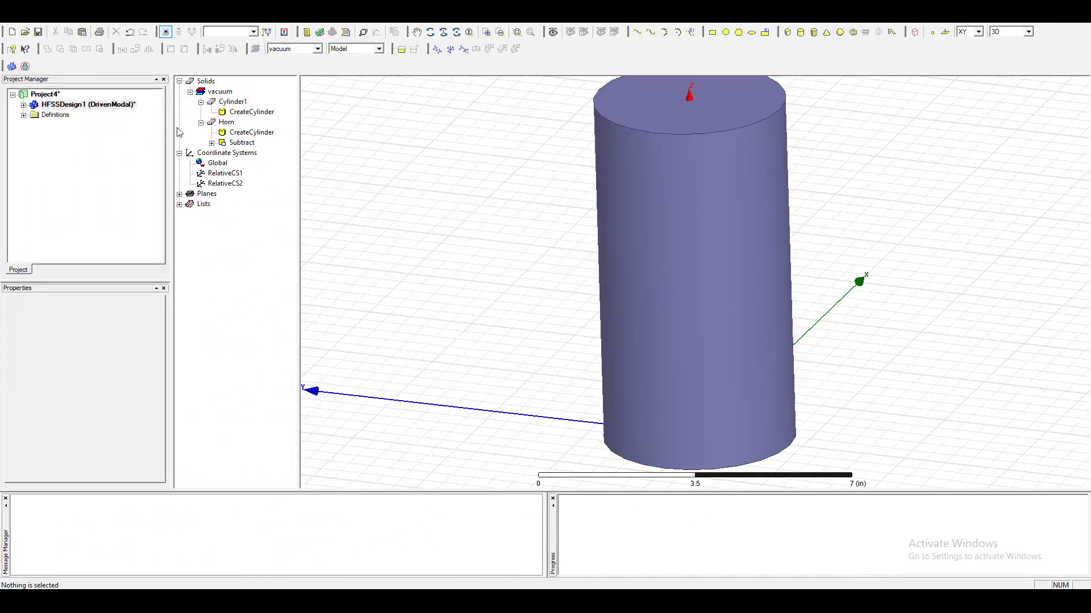
# Rename the new cylinder Air, turn on its wireframe display, apply the properties and deselect it.
pyautogui.doubleClick(240, 103)
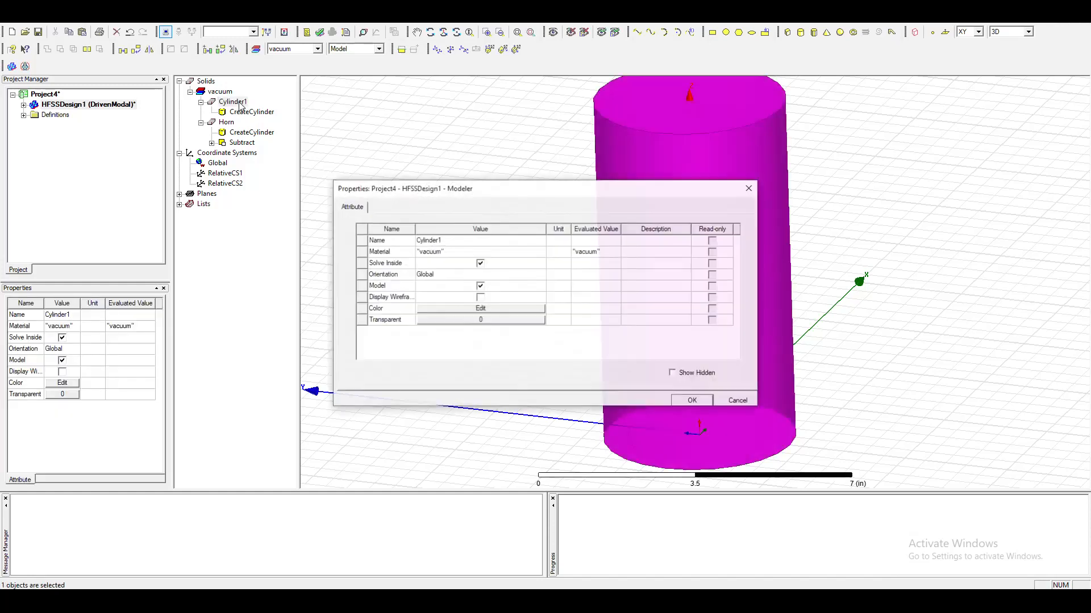
pyautogui.click(434, 240)
pyautogui.write('Air')
pyautogui.press('Return')
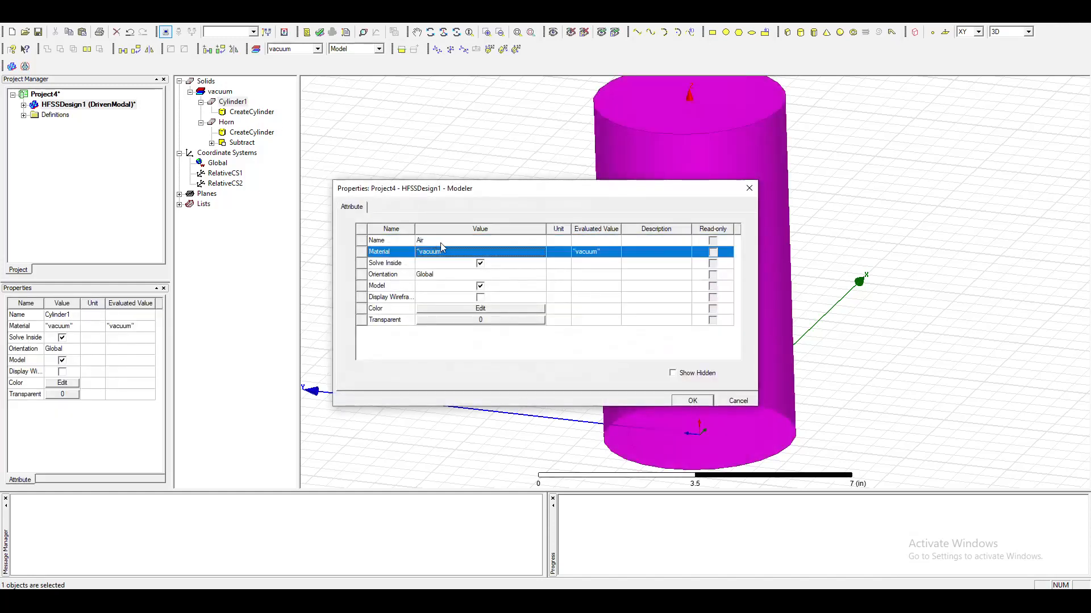
pyautogui.click(479, 297)
pyautogui.click(692, 400)
pyautogui.click(968, 279)
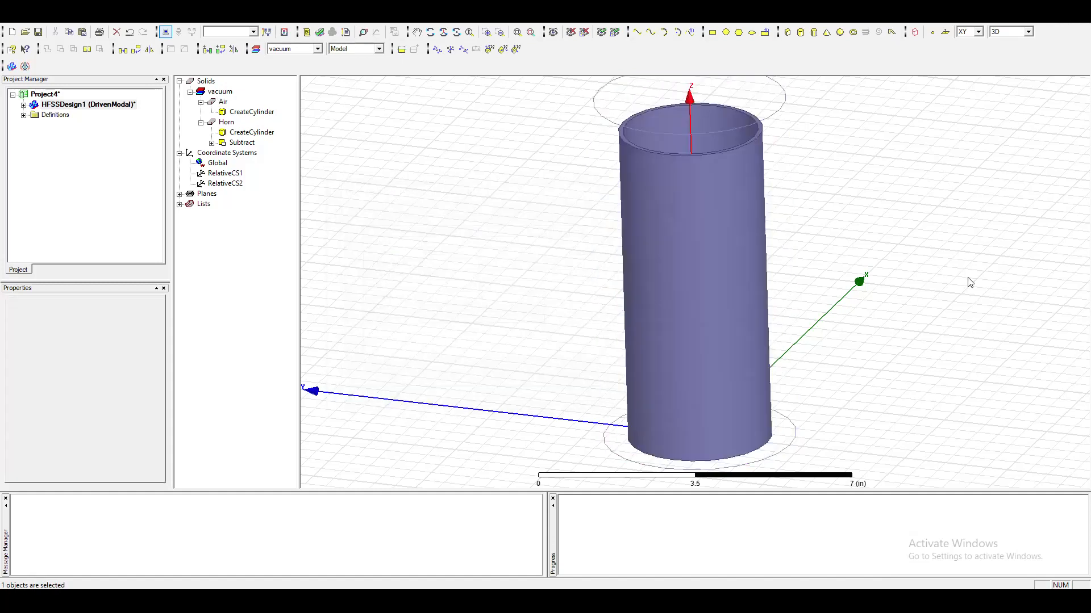
pyautogui.click(765, 118)
pyautogui.click(919, 182)
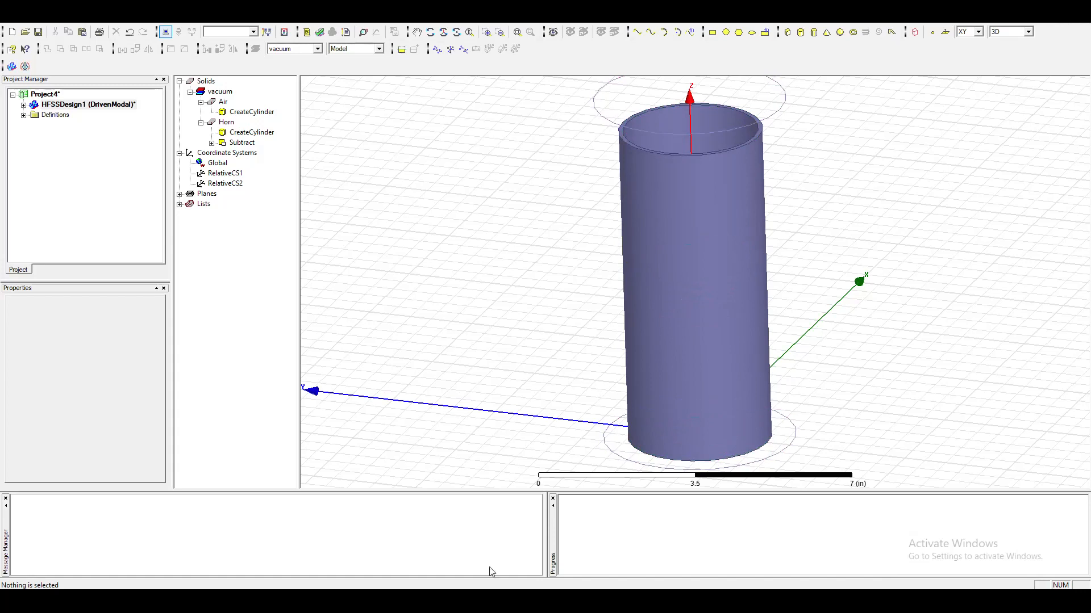
# Switch to the lab manual and review the Create Radiation Boundary section and the circle specifications for the wave port.
pyautogui.click(312, 601)
pyautogui.scroll(-5, 335, 456)
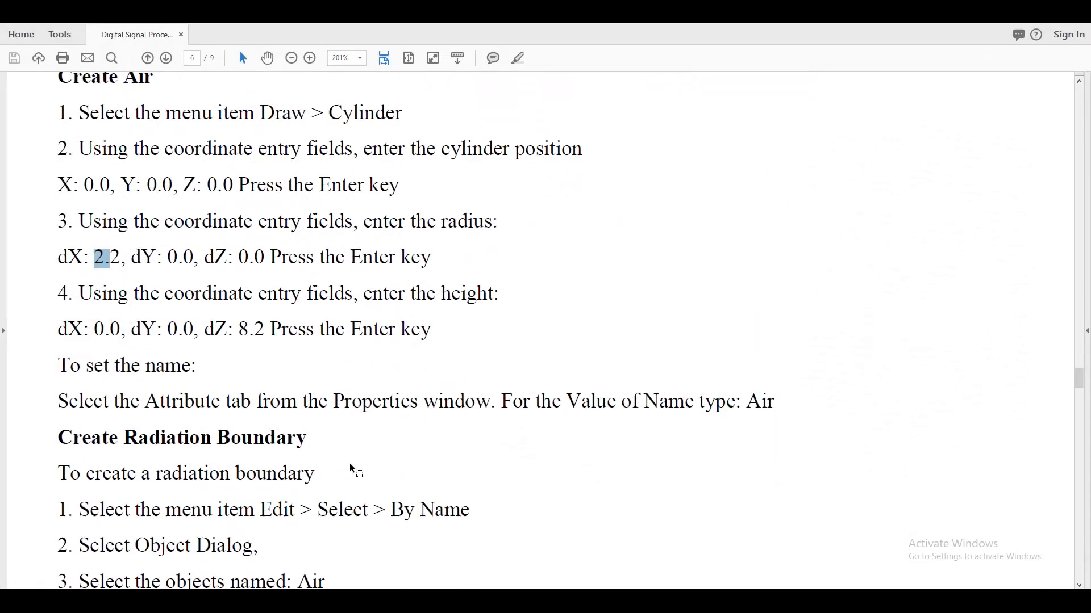
pyautogui.scroll(-4, 379, 467)
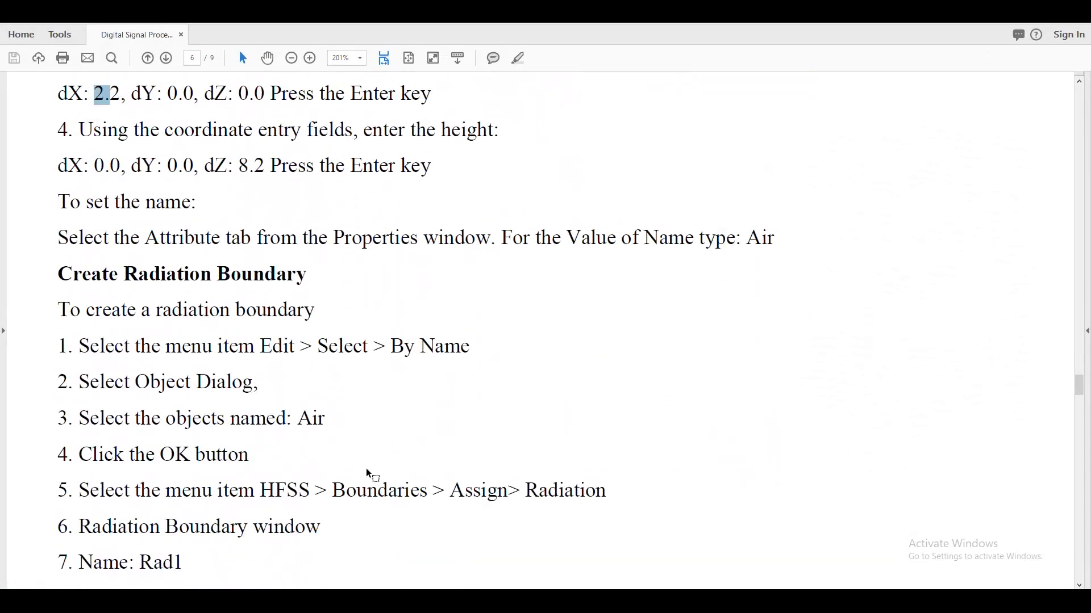
pyautogui.scroll(-3, 511, 409)
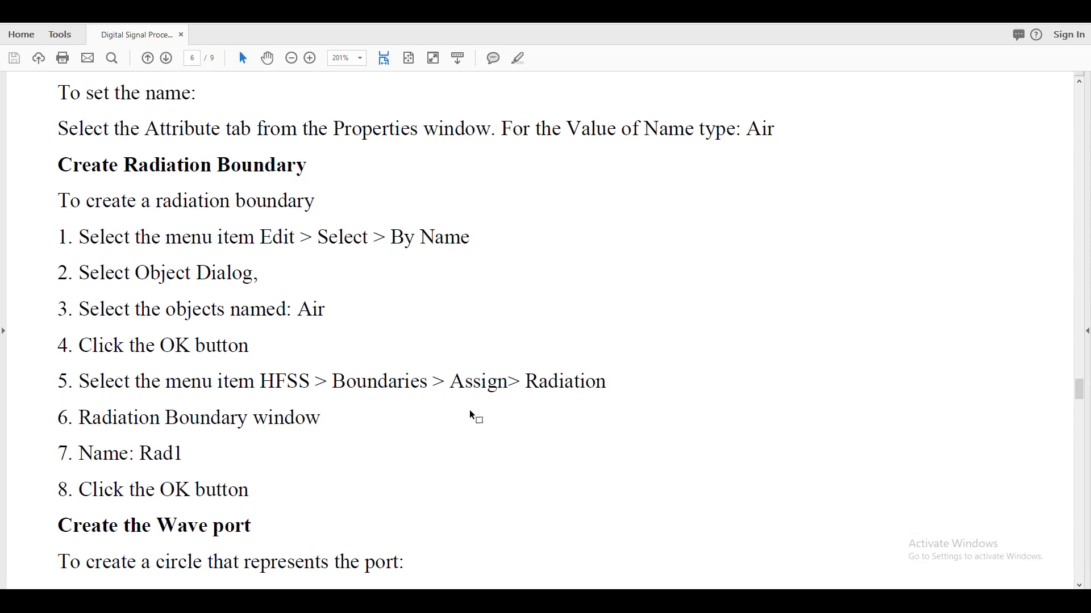
pyautogui.scroll(-7, 585, 397)
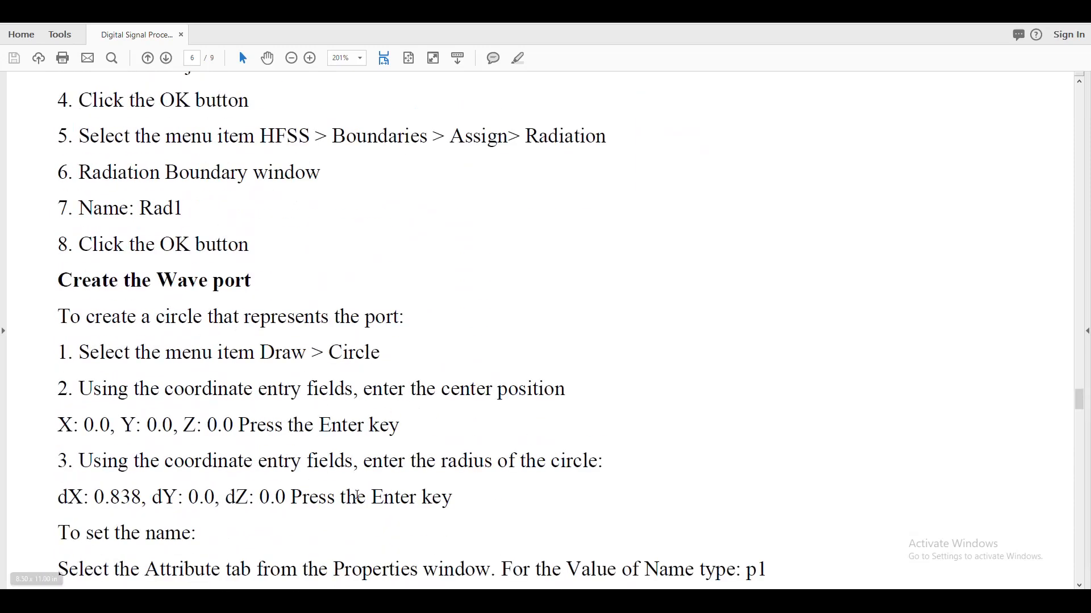
pyautogui.scroll(-1, 199, 500)
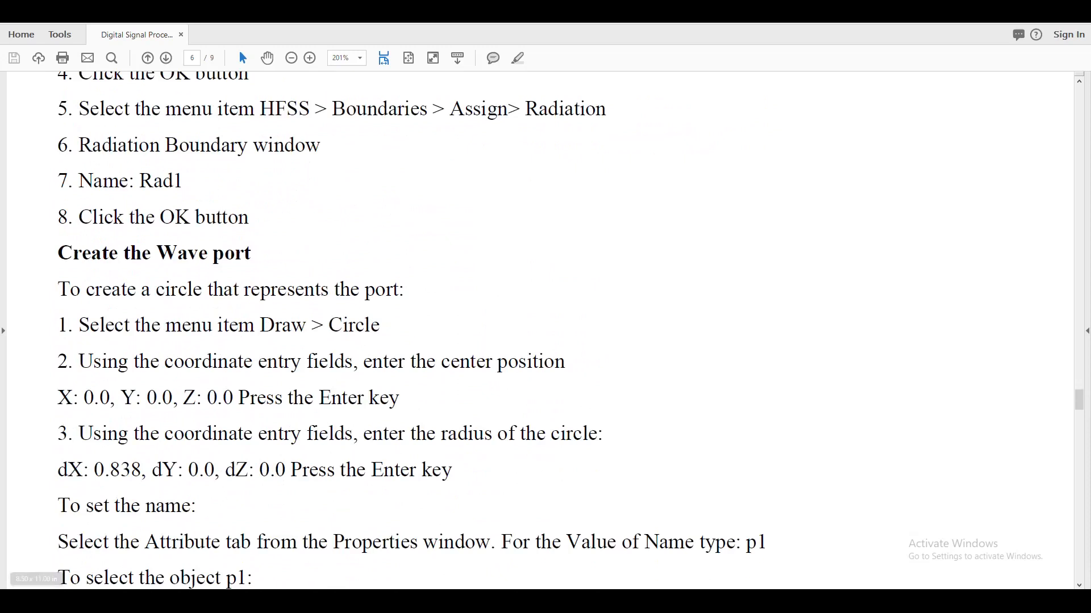
# Close the extra Project5 HFSS window and switch to the Project4 horn model.
pyautogui.moveTo(463, 602)
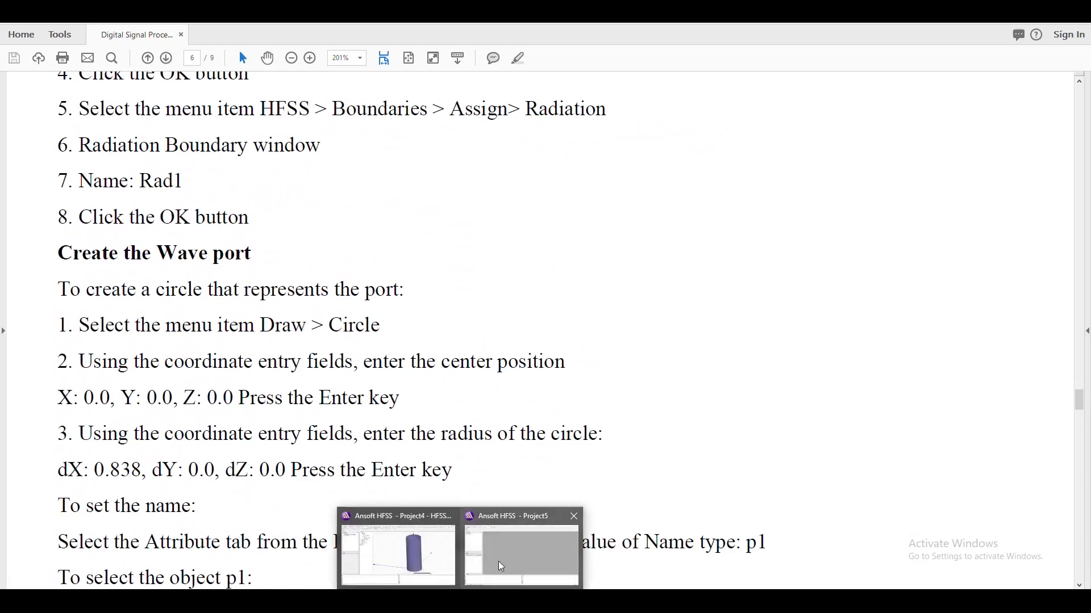
pyautogui.click(573, 517)
pyautogui.click(511, 537)
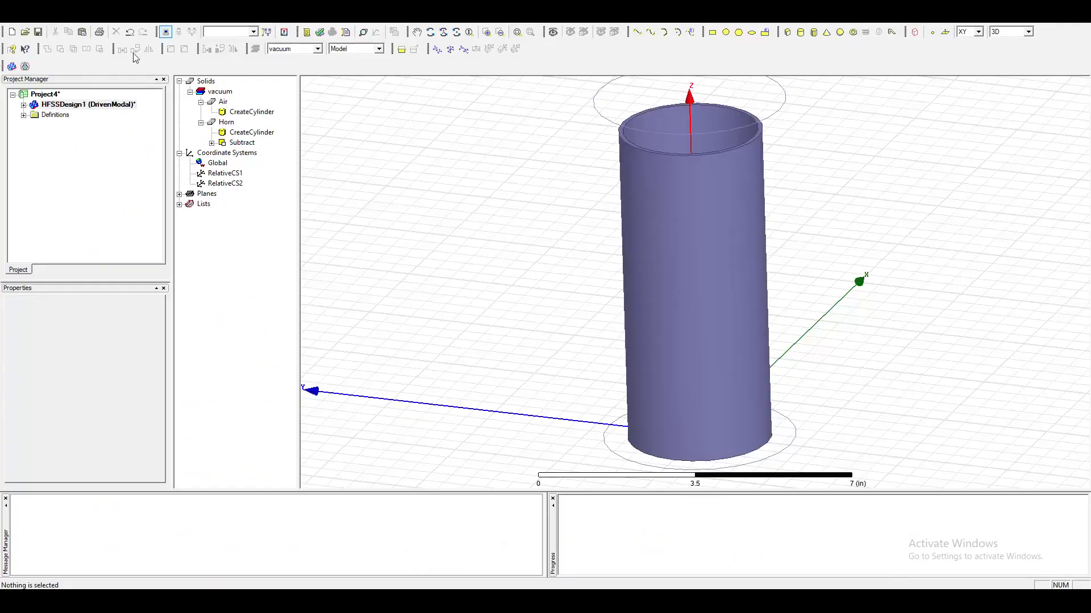
# Assign a Radiating Only radiation boundary named Rad1 to the Air cylinder.
pyautogui.doubleClick(217, 103)
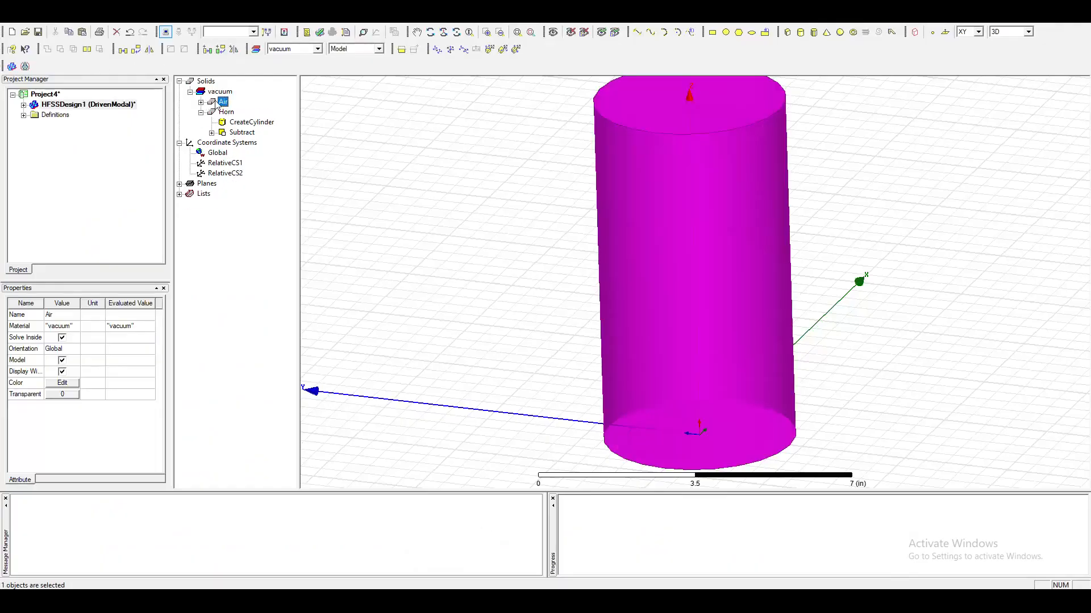
pyautogui.rightClick(217, 102)
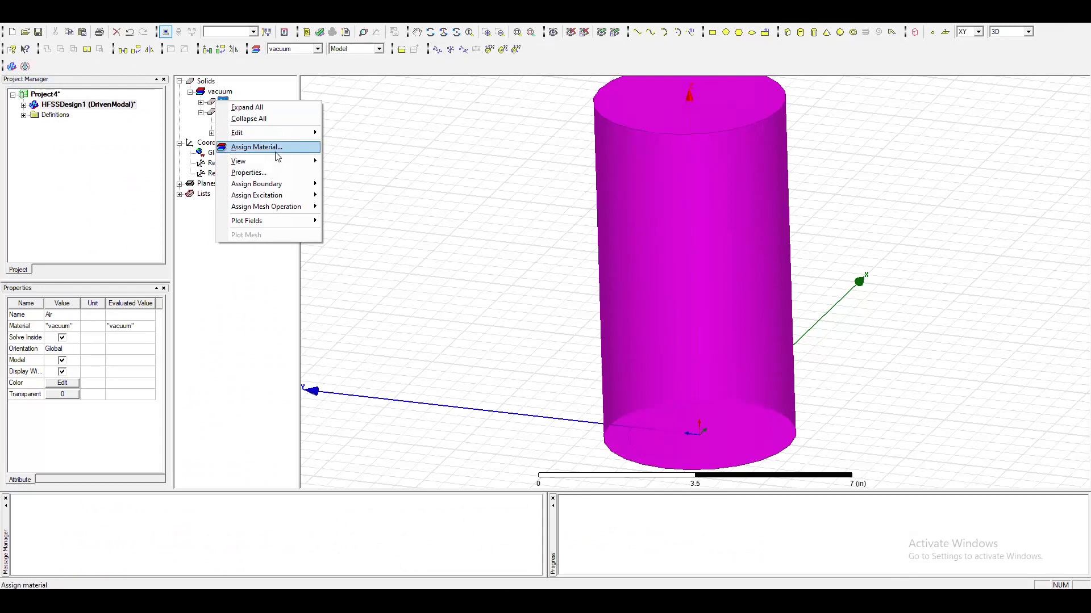
pyautogui.moveTo(290, 187)
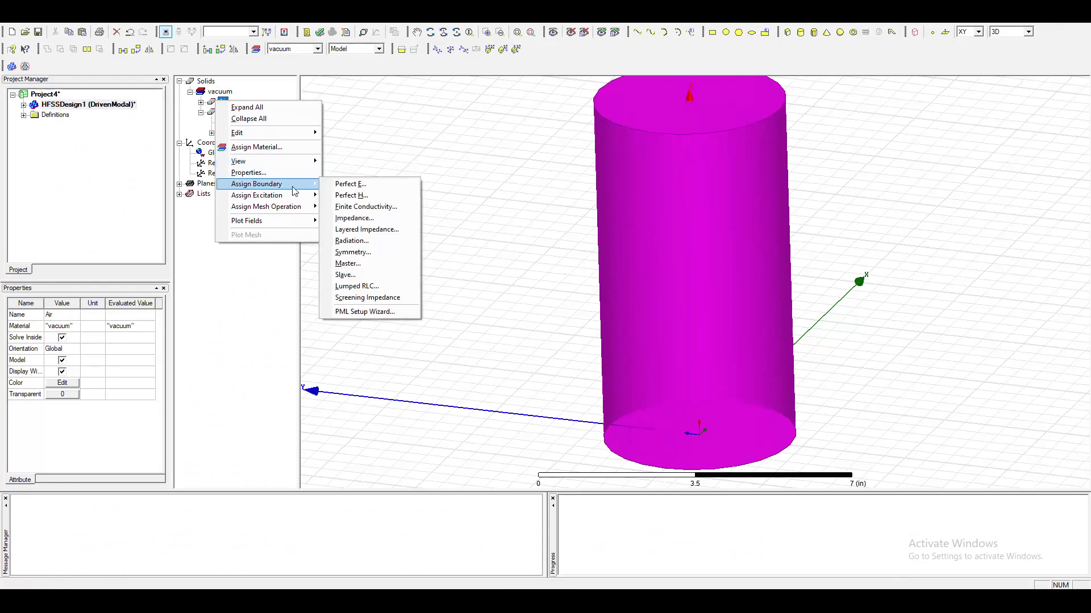
pyautogui.click(352, 240)
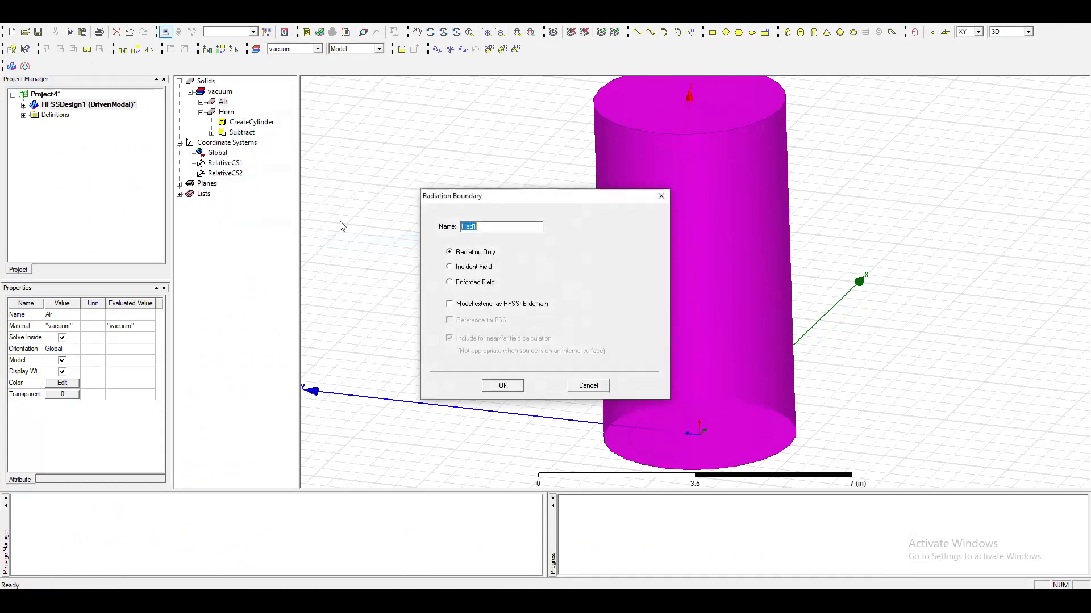
pyautogui.click(503, 386)
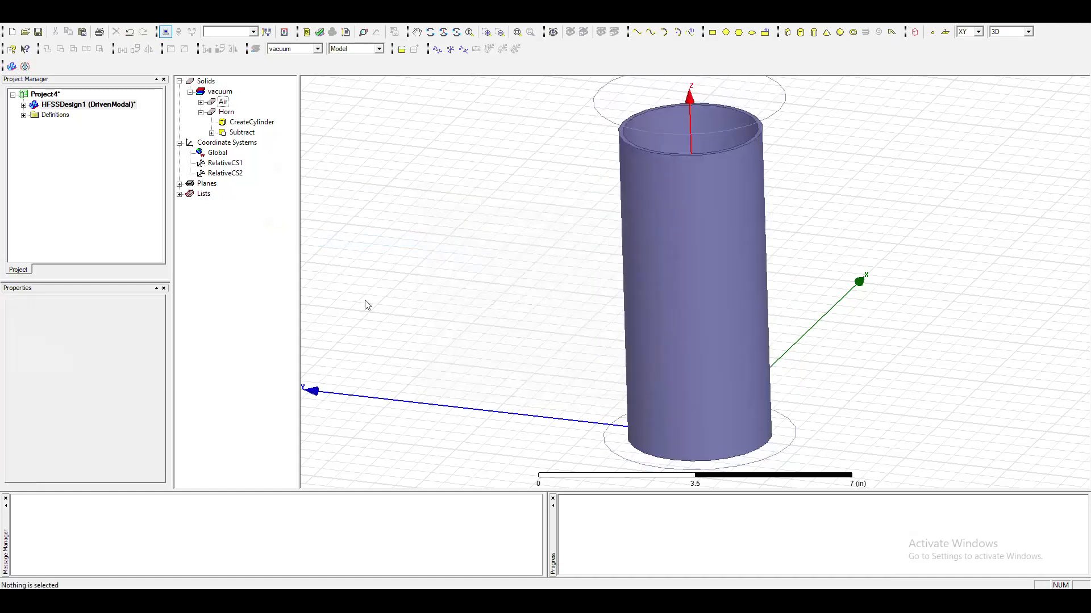
# Inspect the Rad1 boundary of HFSSDesign1 by highlighting it on the model, then deselect it.
pyautogui.click(23, 104)
pyautogui.click(34, 125)
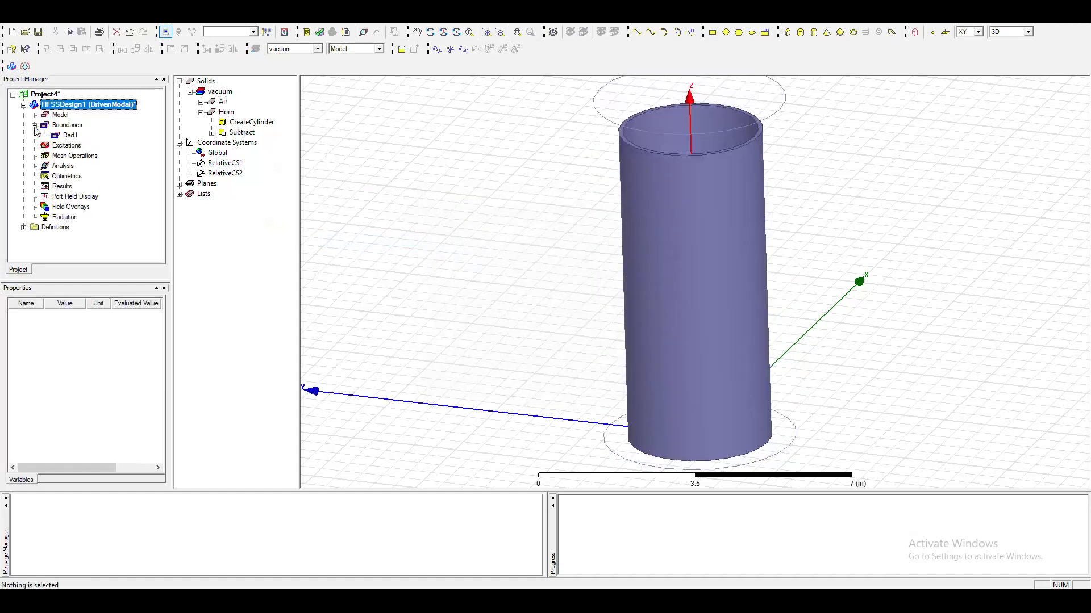
pyautogui.click(70, 135)
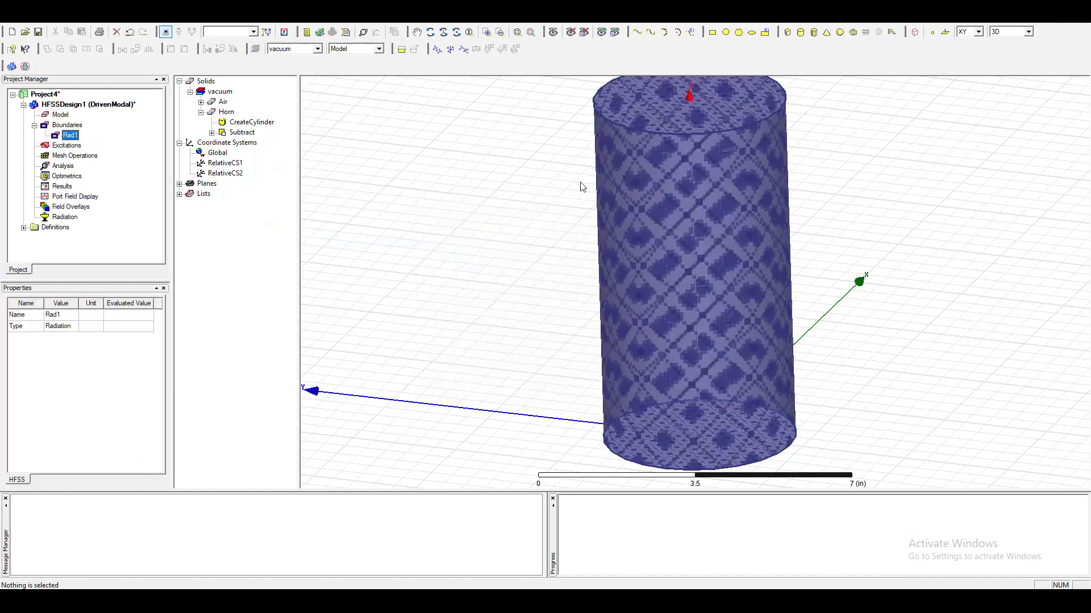
pyautogui.click(466, 256)
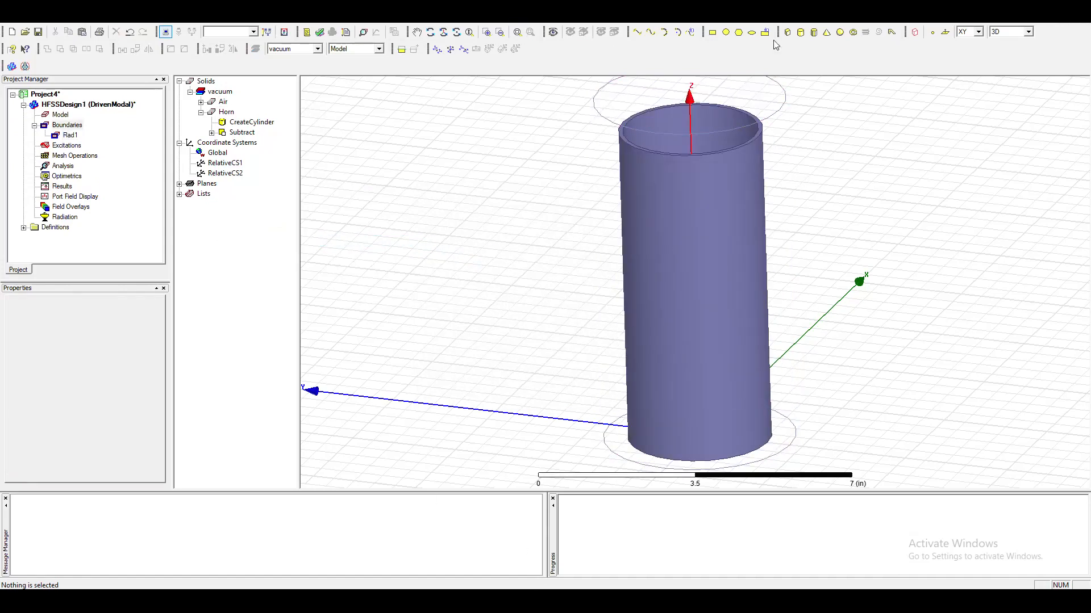
# Draw a circle sheet on the XY plane beside the horn, about 1.12 in in radius, and accept its properties.
pyautogui.click(726, 33)
pyautogui.click(401, 280)
pyautogui.click(428, 307)
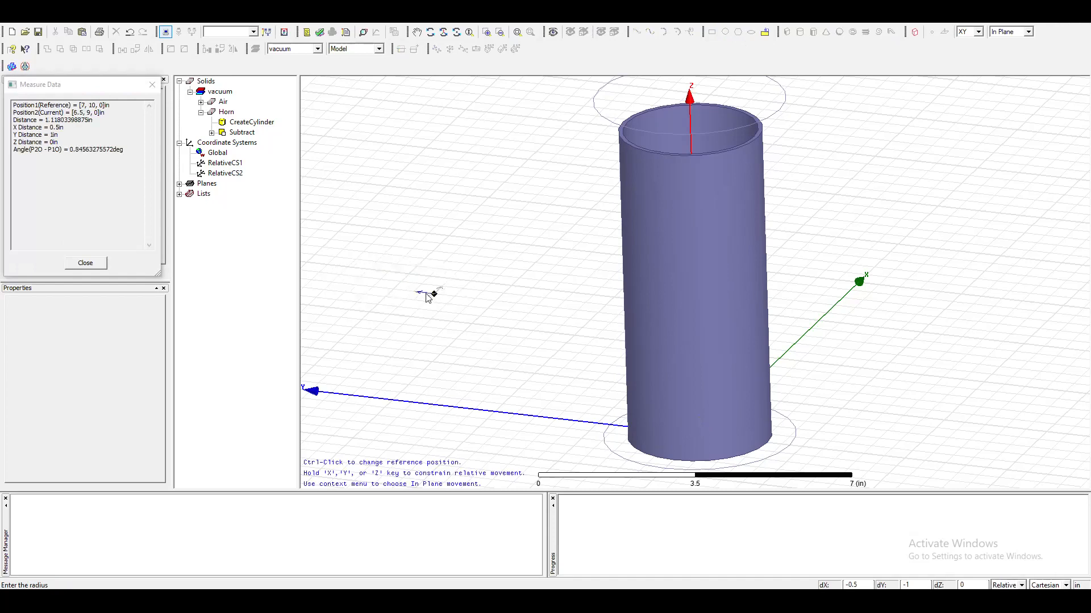
pyautogui.click(386, 208)
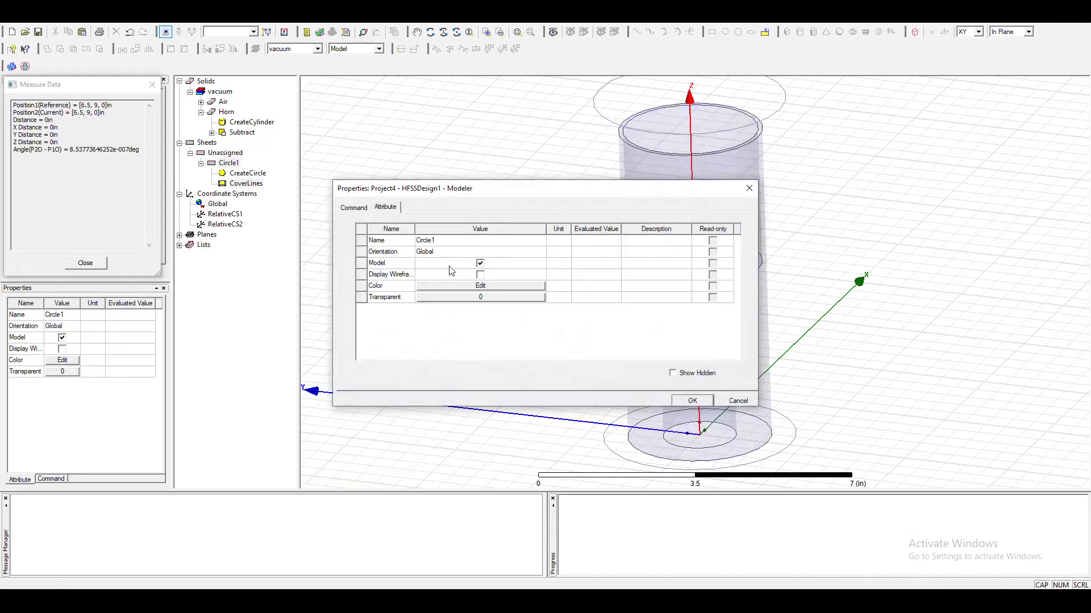
pyautogui.click(700, 400)
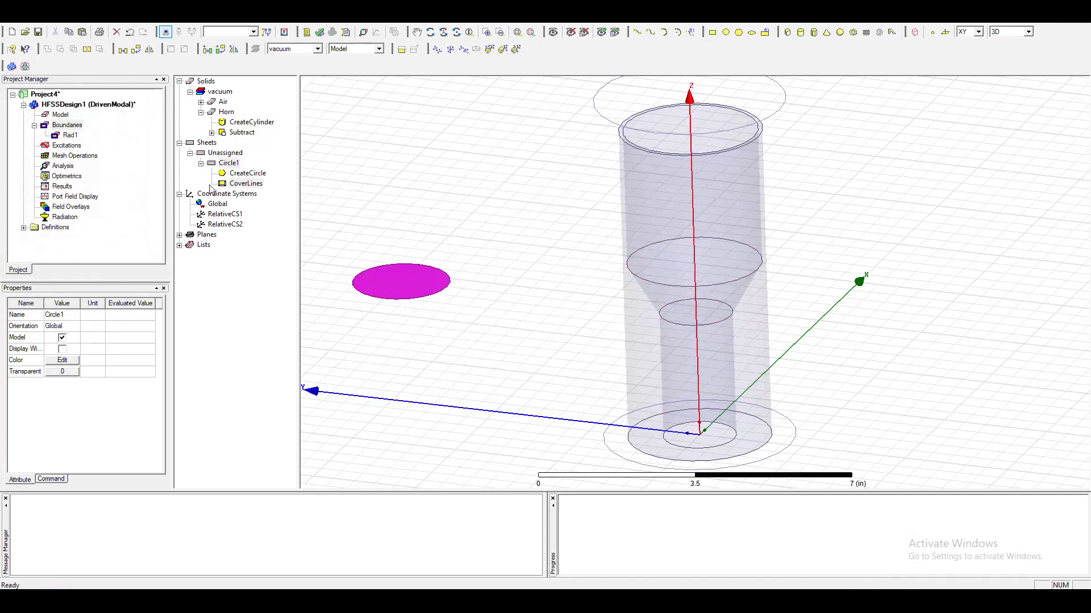
# Set the circle's center position to 0,0,0 and its radius to 0.838 in, and select it to check its placement.
pyautogui.doubleClick(232, 174)
pyautogui.click(446, 264)
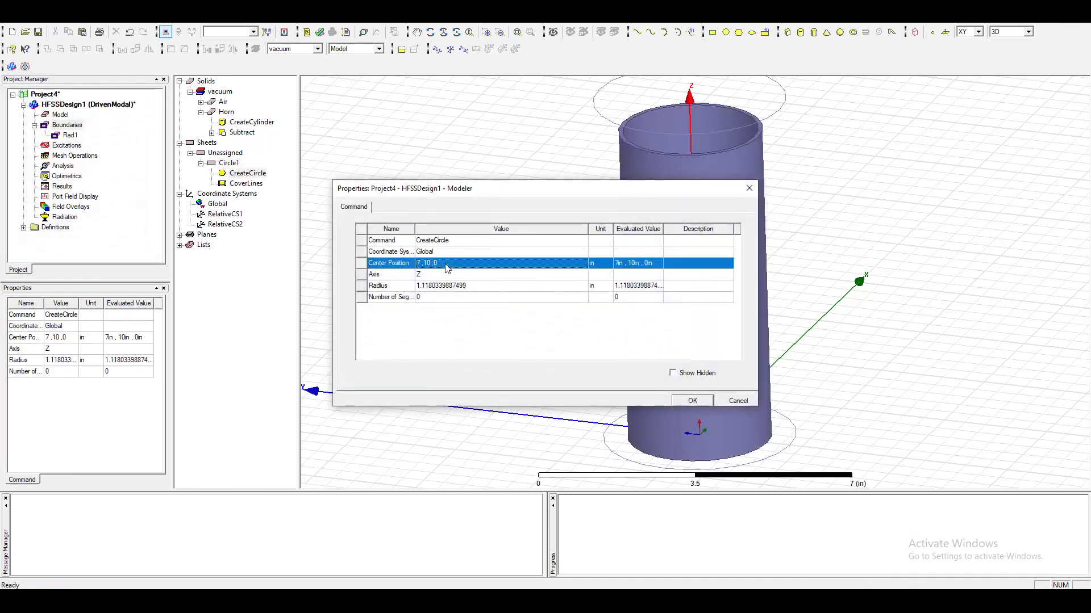
pyautogui.write('0 ,0 ')
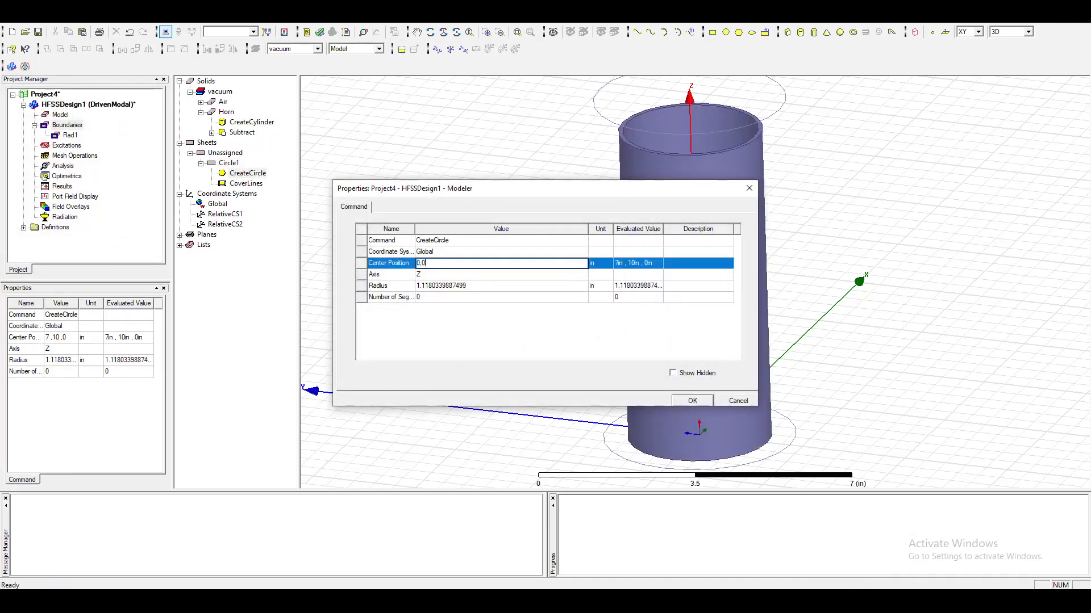
pyautogui.write(',0')
pyautogui.click(471, 285)
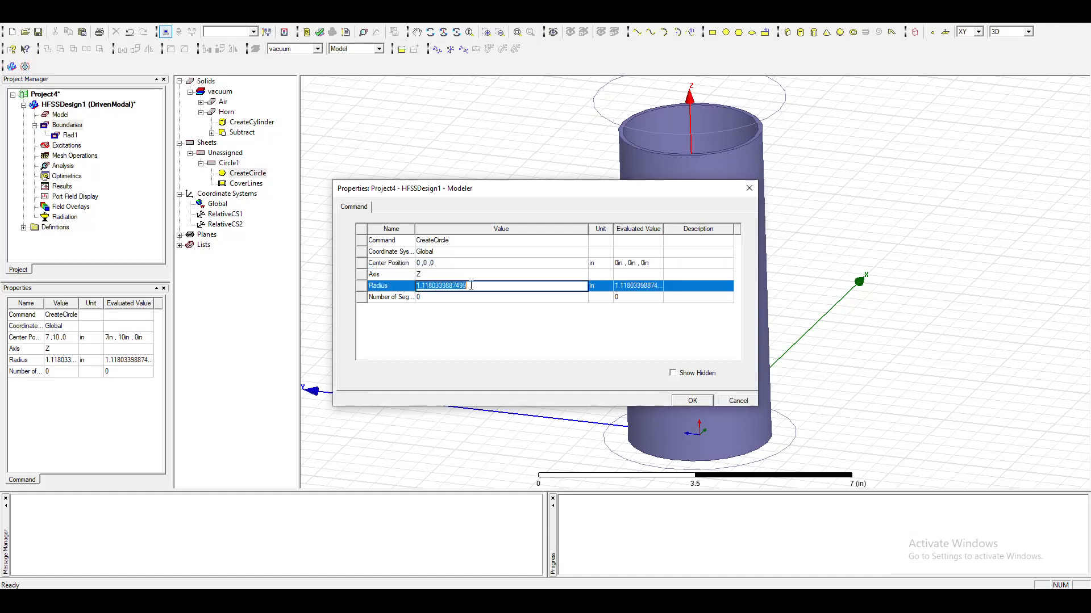
pyautogui.write('0.838')
pyautogui.click(692, 401)
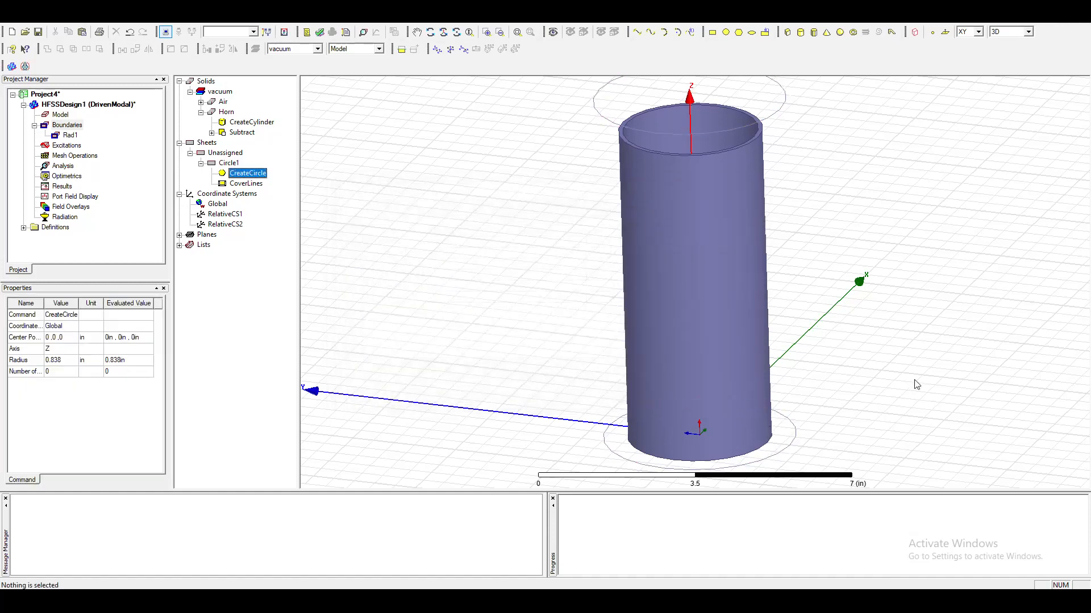
pyautogui.click(370, 249)
pyautogui.click(229, 163)
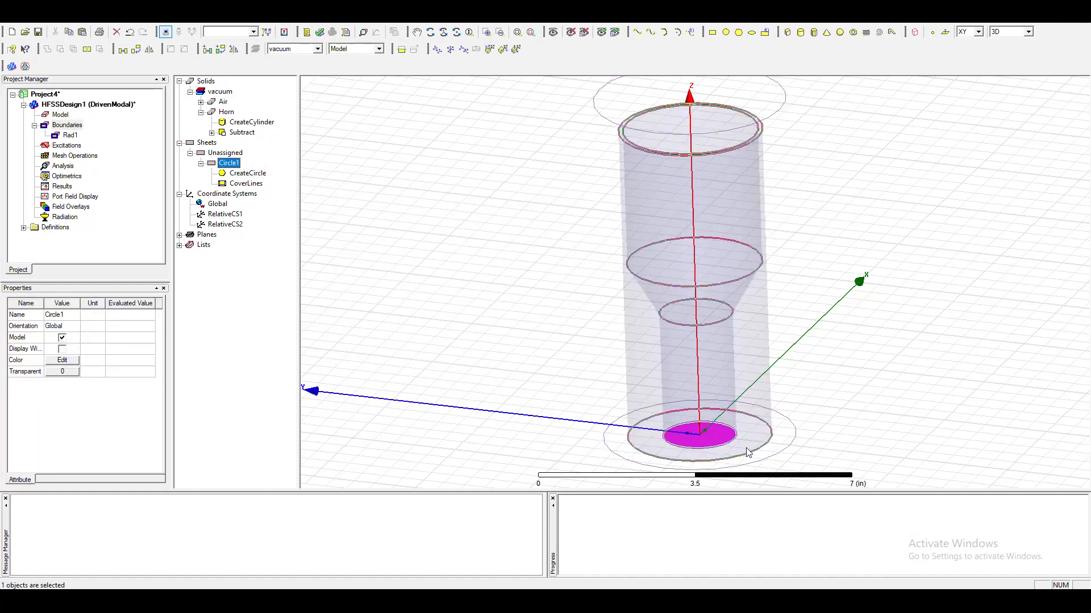
# Switch to the lab manual and review the wave port's name, modes and integration line settings, and the offset coordinate system instructions.
pyautogui.click(341, 601)
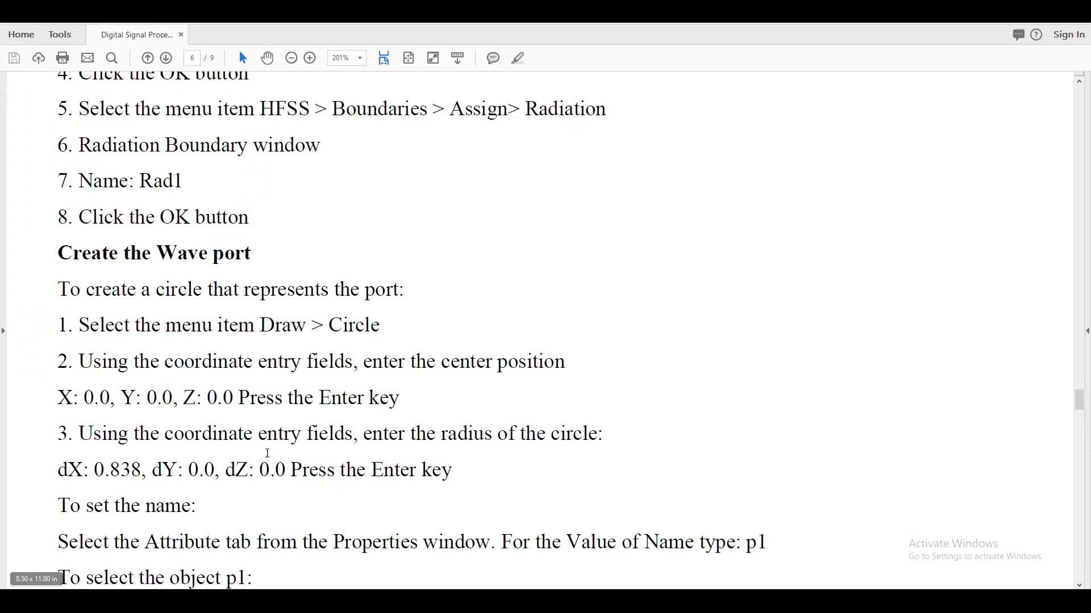
pyautogui.scroll(-1, 278, 452)
pyautogui.scroll(-5, 316, 407)
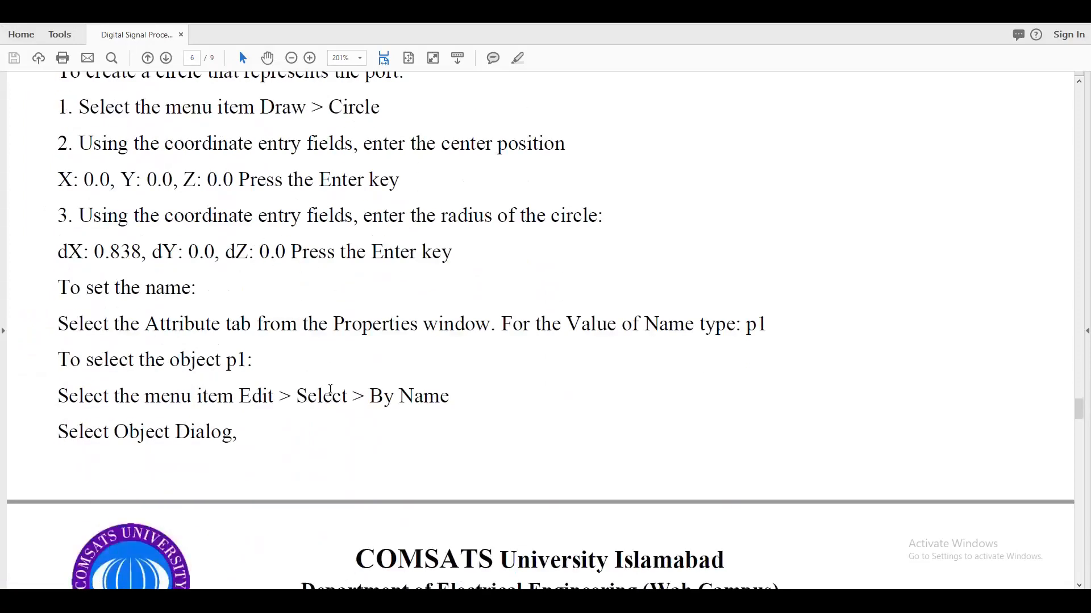
pyautogui.scroll(-10, 425, 402)
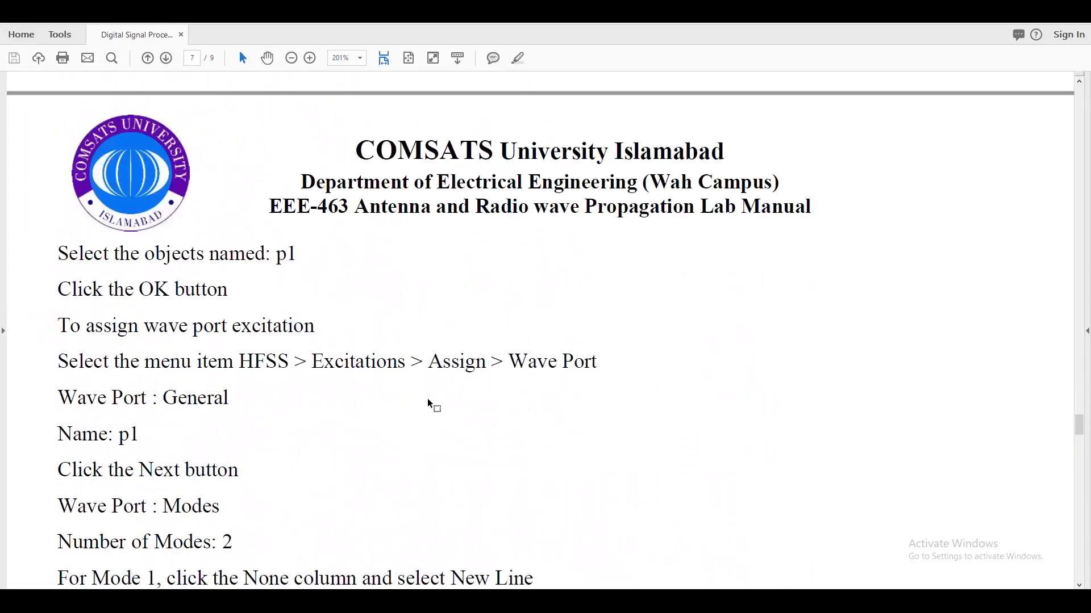
pyautogui.scroll(-5, 639, 359)
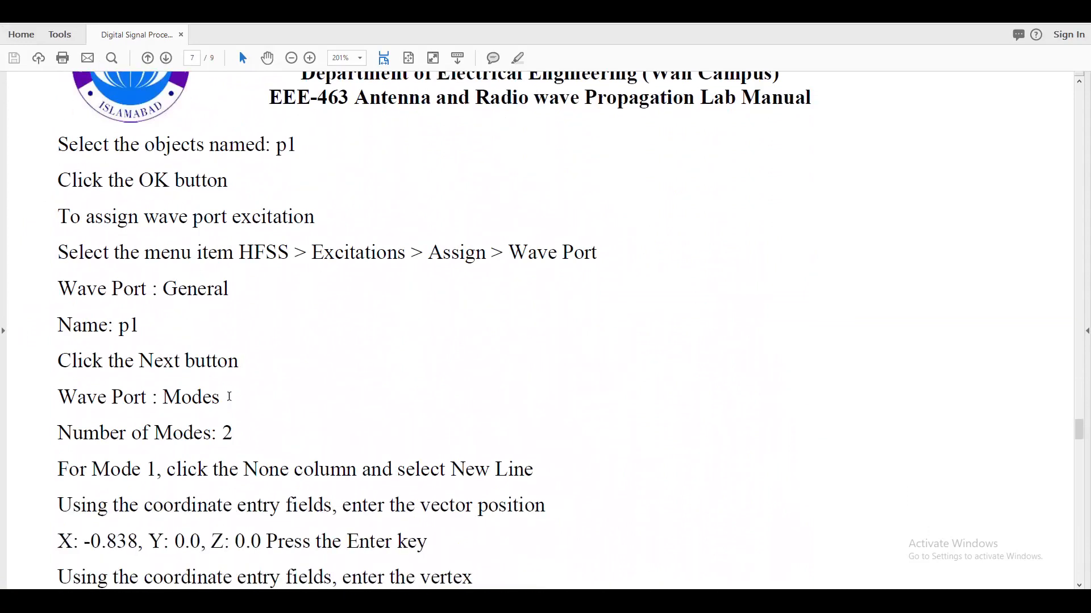
pyautogui.scroll(-1, 228, 403)
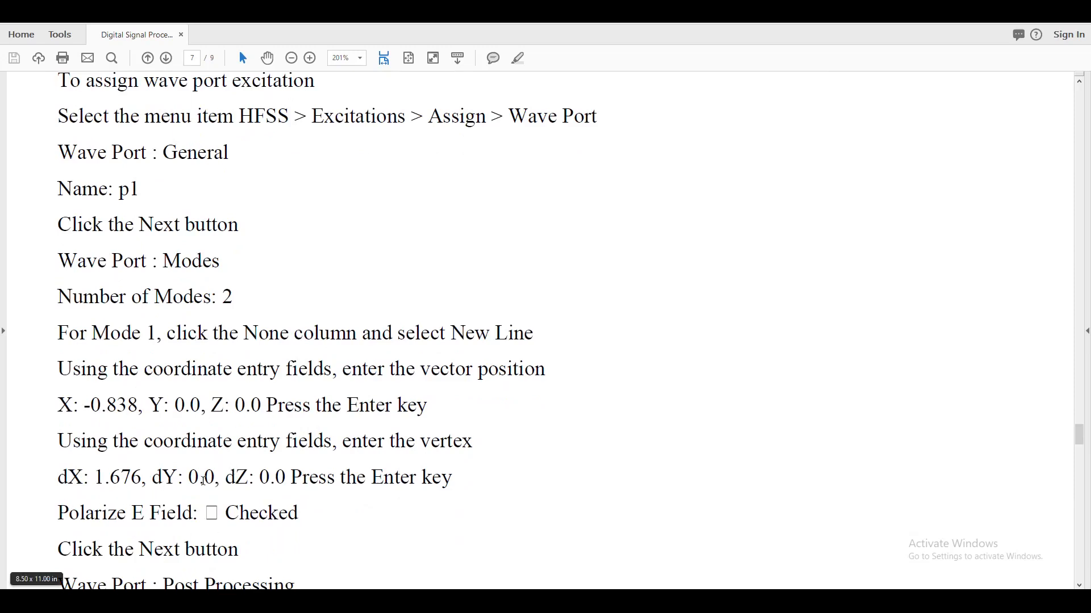
pyautogui.scroll(-3, 327, 494)
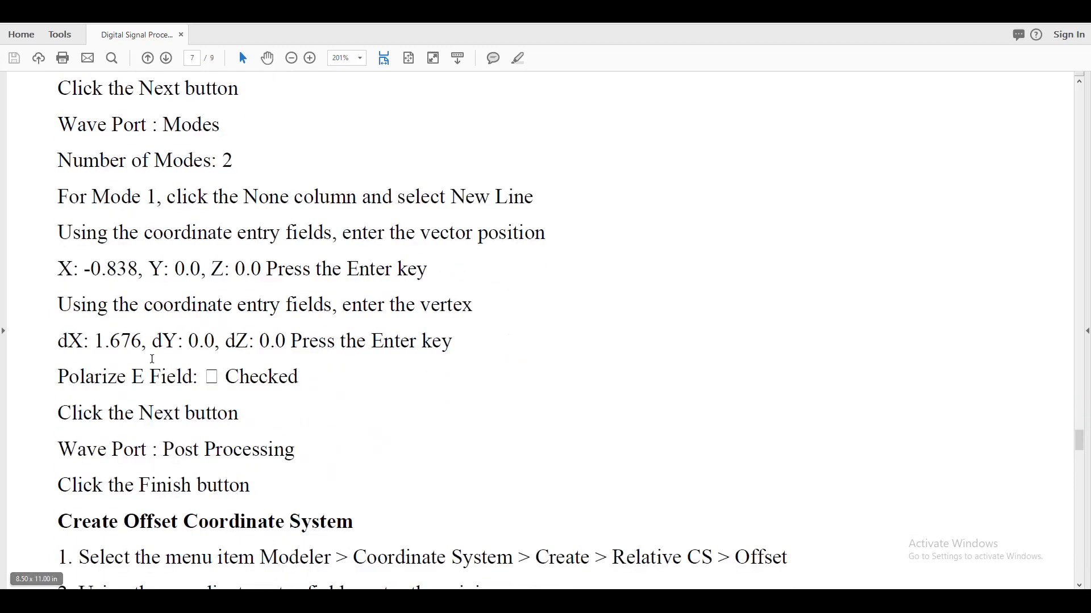
pyautogui.scroll(1, 218, 419)
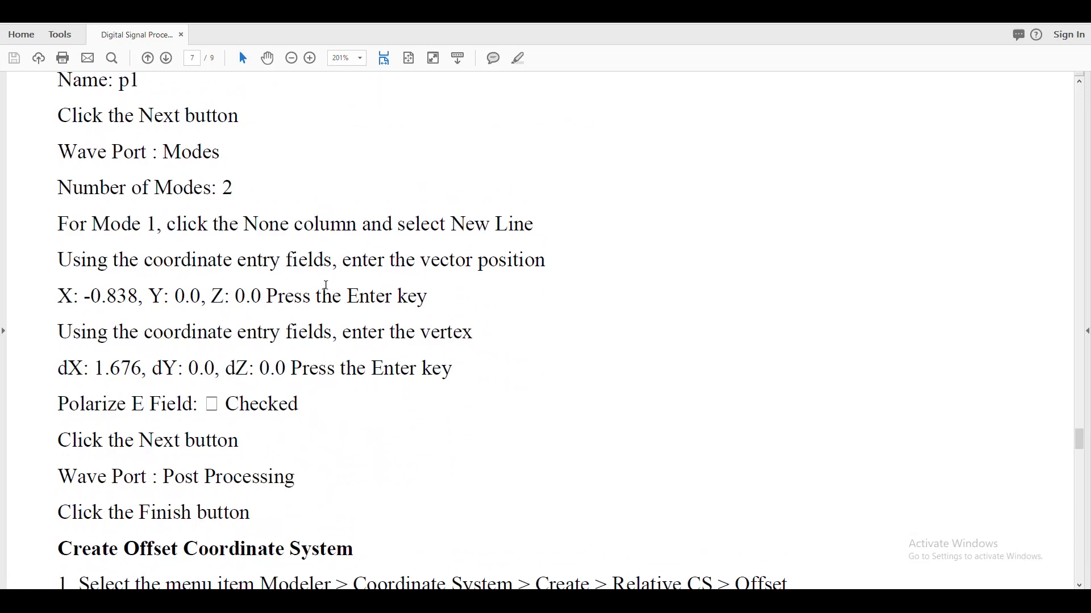
pyautogui.scroll(-10, 410, 399)
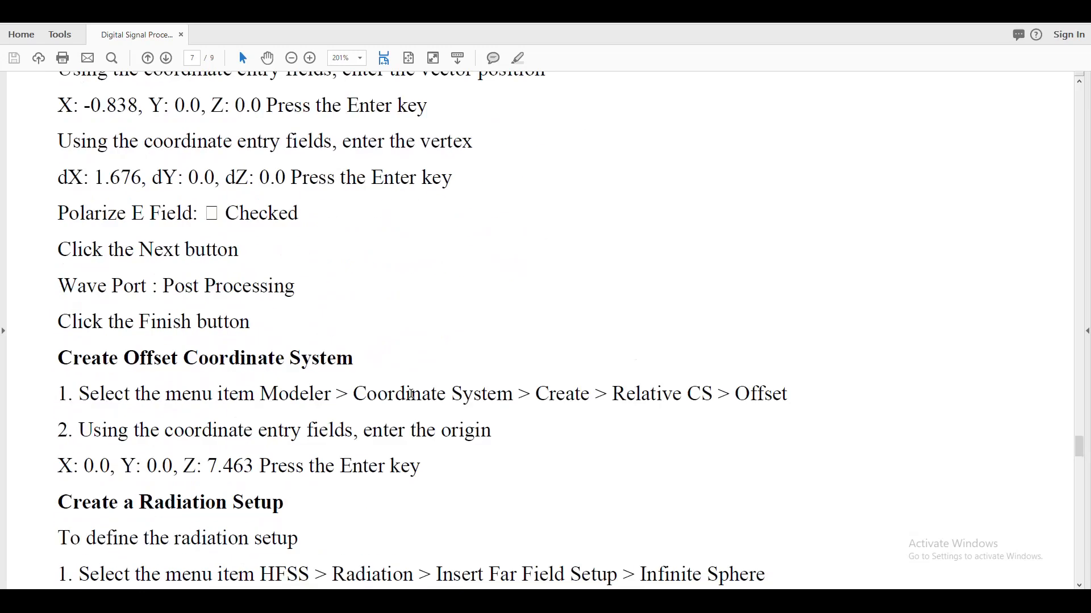
# Recheck the lab manual's wave port mode count and Mode 1 integration line coordinates, then switch back to HFSS.
pyautogui.scroll(8, 419, 401)
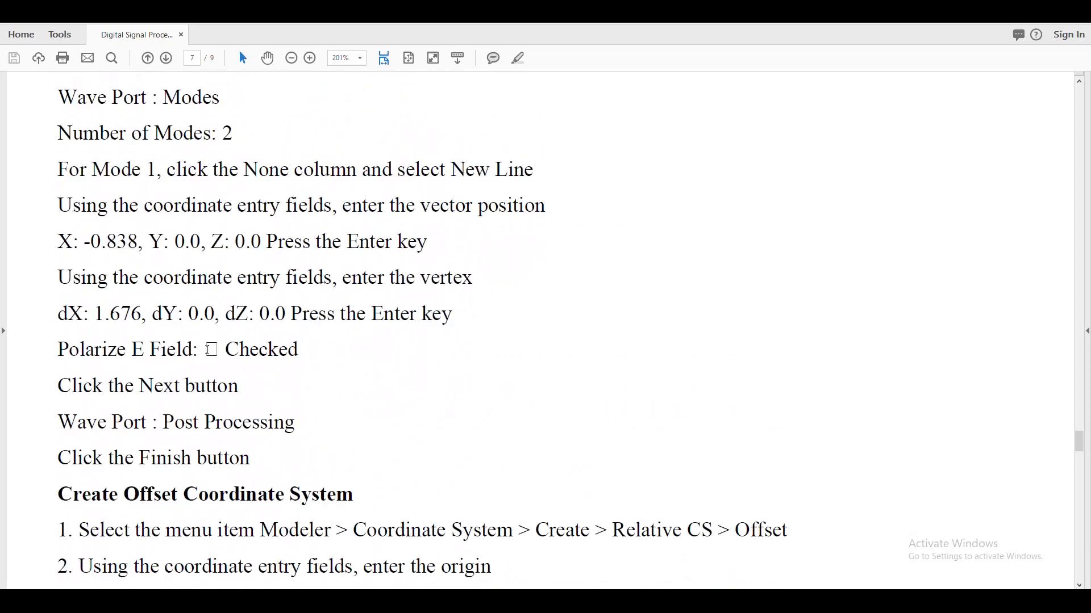
pyautogui.scroll(1, 228, 317)
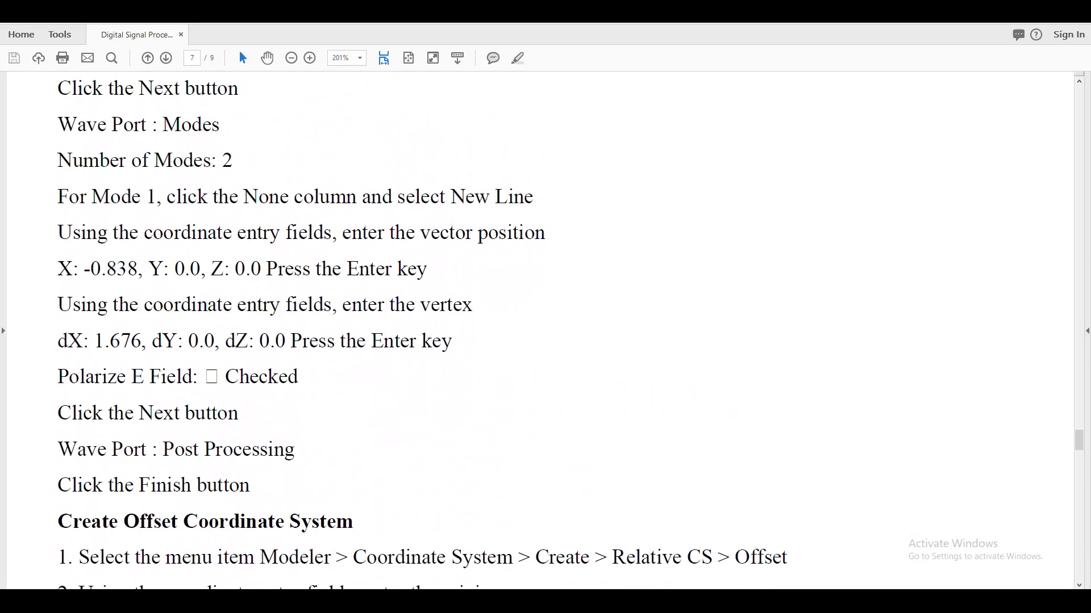
pyautogui.hotkey('alt', 'Tab')
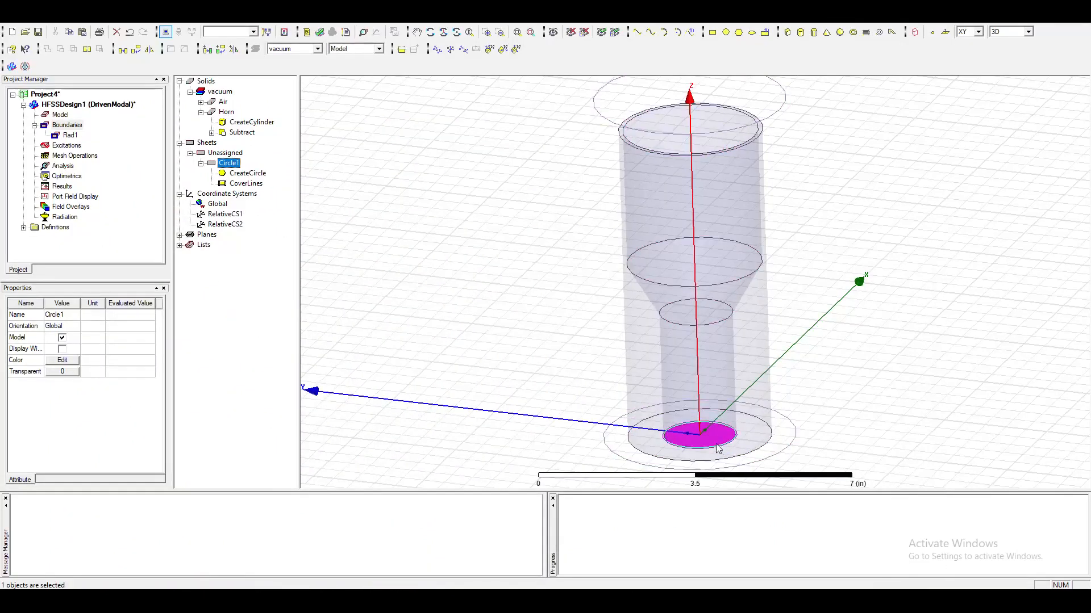
# Assign a wave port excitation to the Circle1 sheet at the horn's base, keeping the default port name.
pyautogui.scroll(5, 740, 444)
pyautogui.scroll(3, 741, 443)
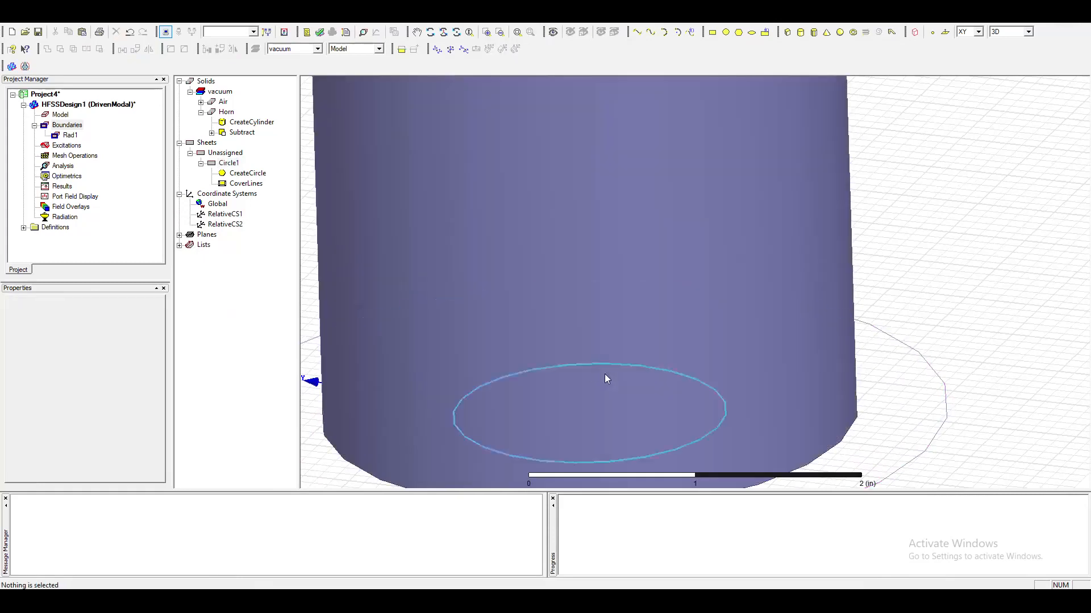
pyautogui.click(606, 376)
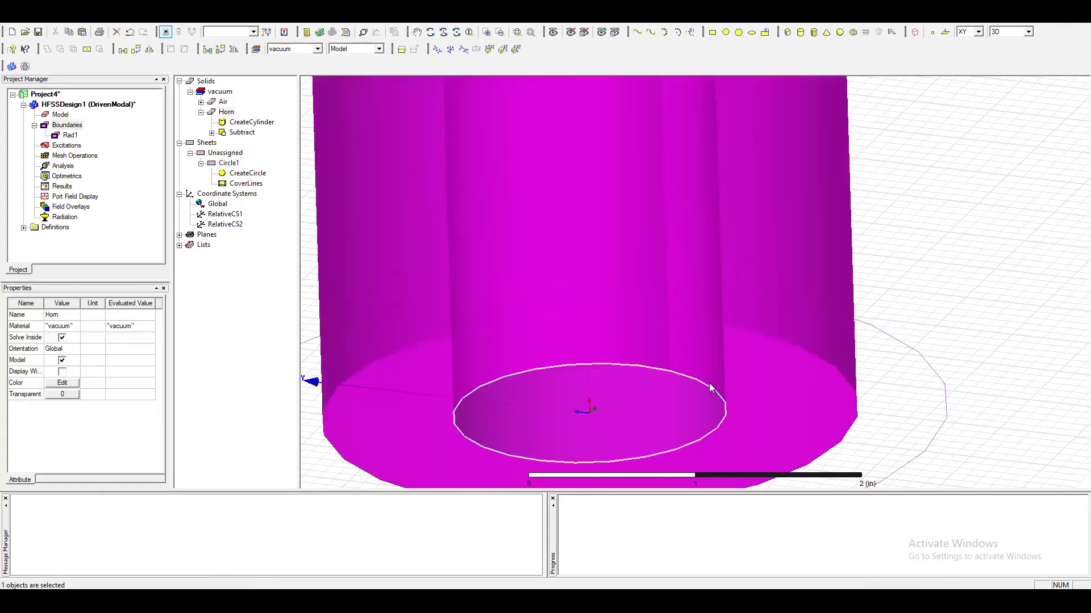
pyautogui.keyDown('alt'); pyautogui.moveTo(623, 363); pyautogui.dragTo(636, 439); pyautogui.keyUp('alt')
pyautogui.keyDown('alt'); pyautogui.moveTo(634, 436); pyautogui.dragTo(629, 433); pyautogui.keyUp('alt')
pyautogui.click(981, 317)
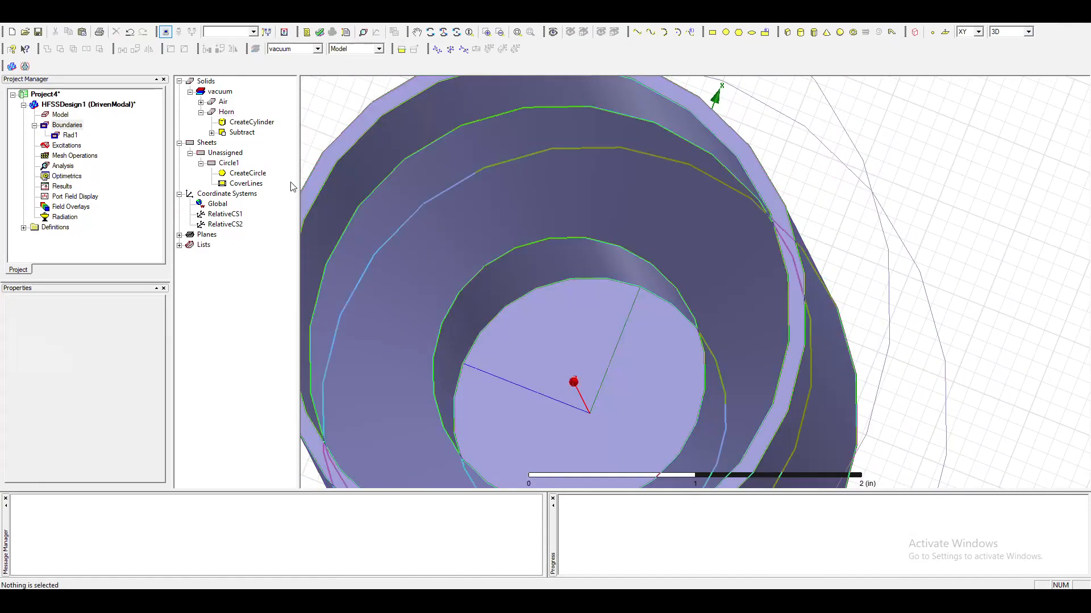
pyautogui.click(228, 163)
pyautogui.click(416, 32)
pyautogui.moveTo(529, 251); pyautogui.dragTo(550, 114)
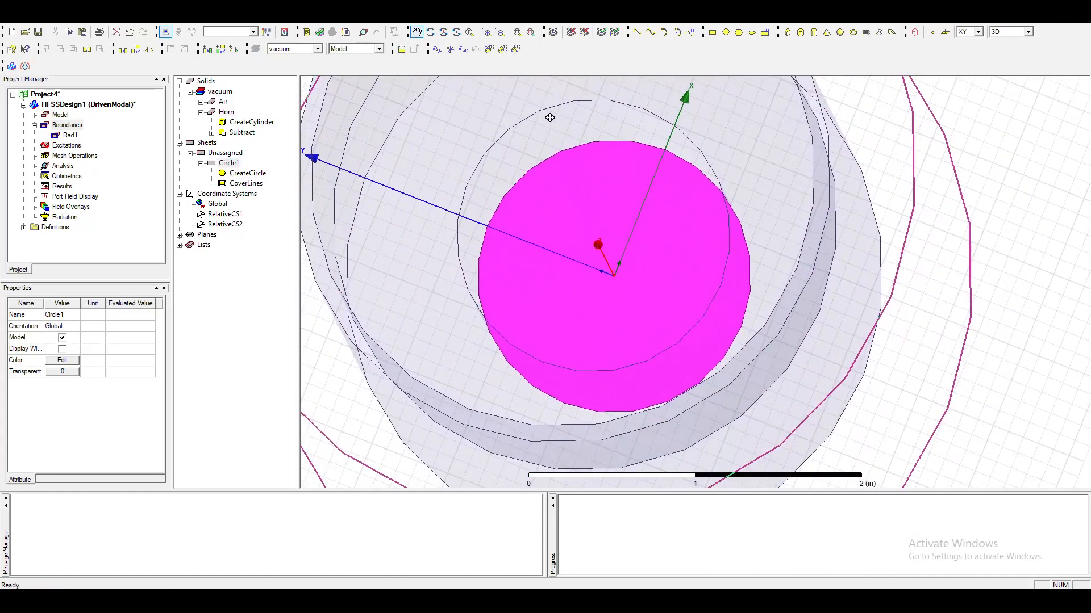
pyautogui.click(229, 163)
pyautogui.rightClick(229, 165)
pyautogui.moveTo(288, 247)
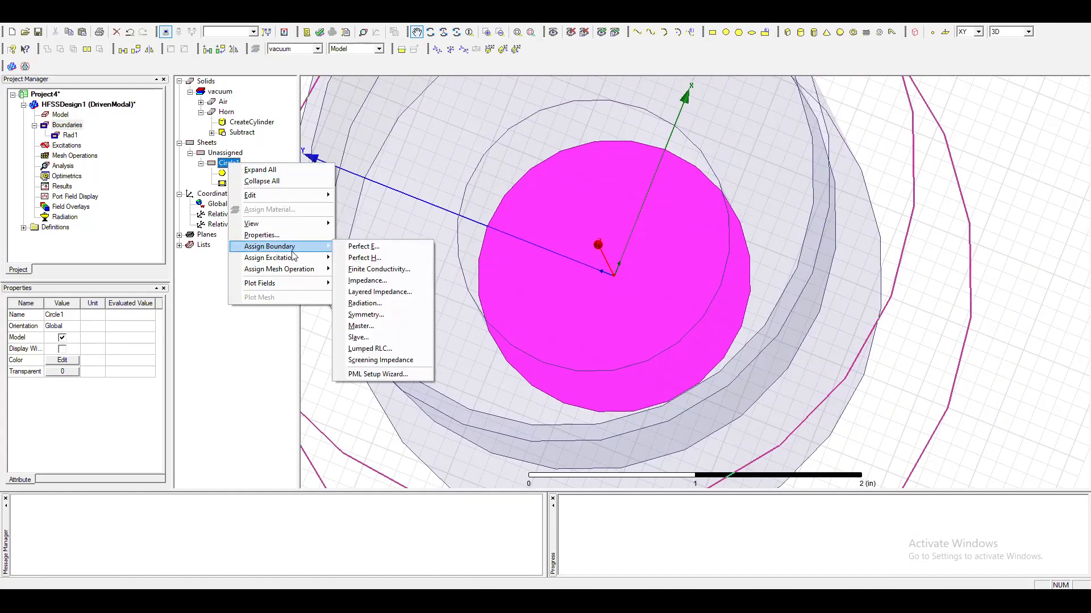
pyautogui.click(360, 257)
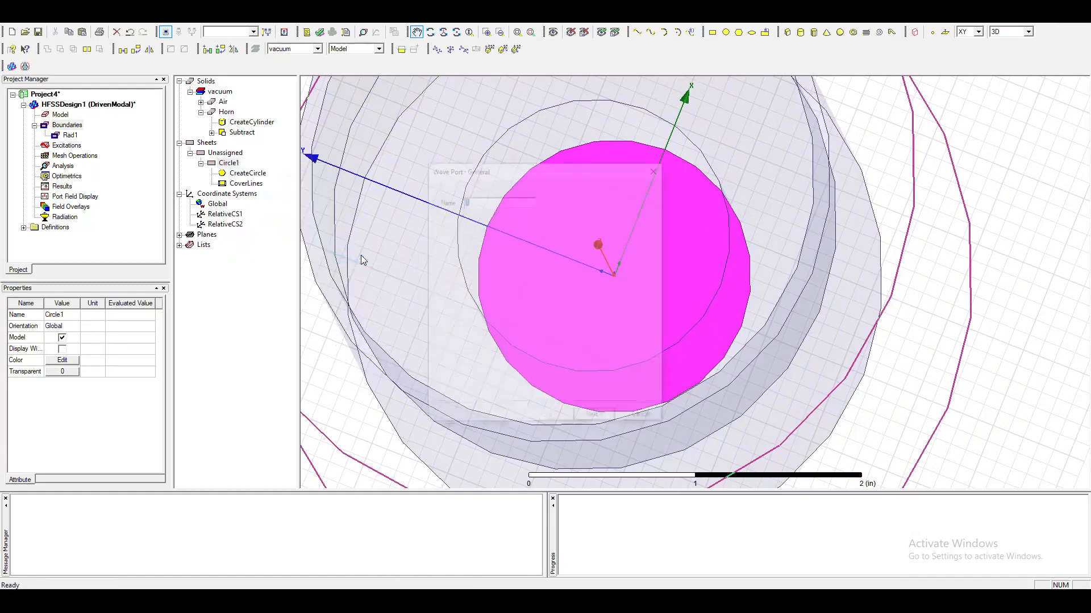
pyautogui.click(600, 418)
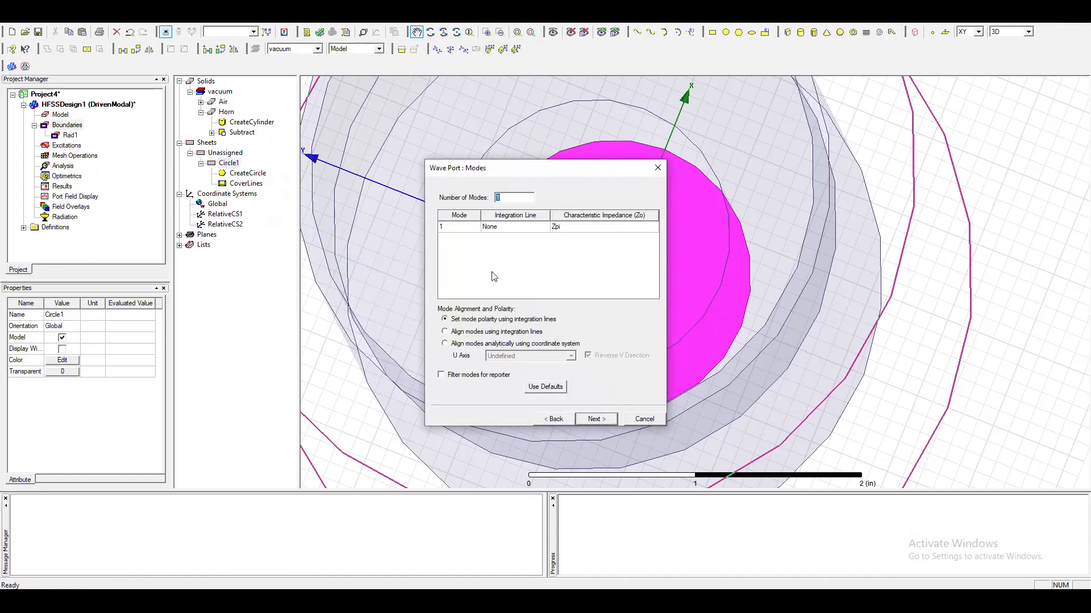
# Set the wave port to 2 modes and start a new integration line for Mode 1 at -0.838, 0, 0 in.
pyautogui.write('2')
pyautogui.click(511, 229)
pyautogui.click(499, 244)
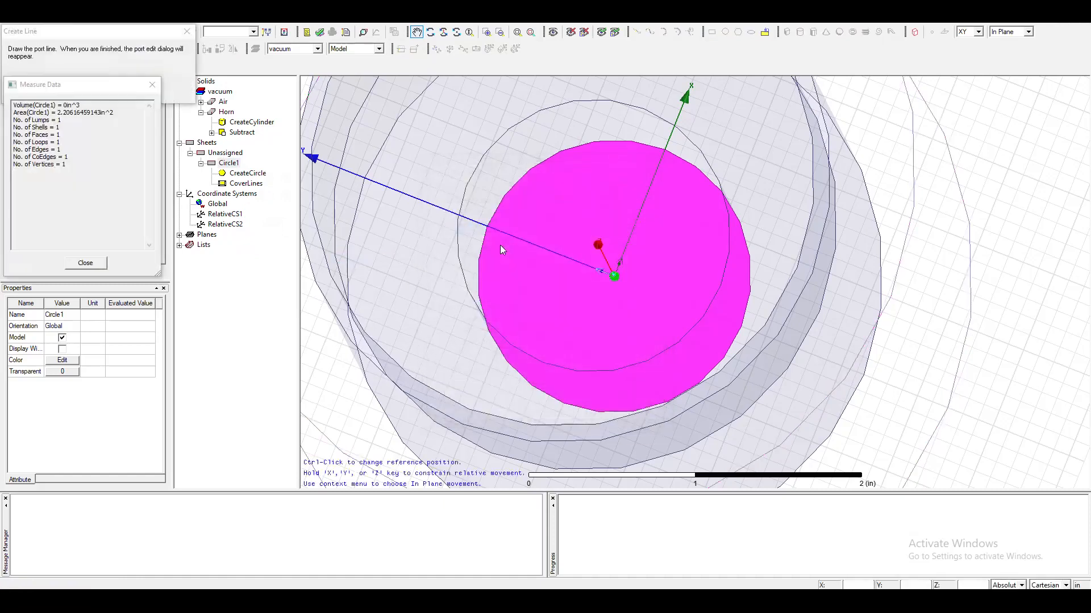
pyautogui.click(863, 585)
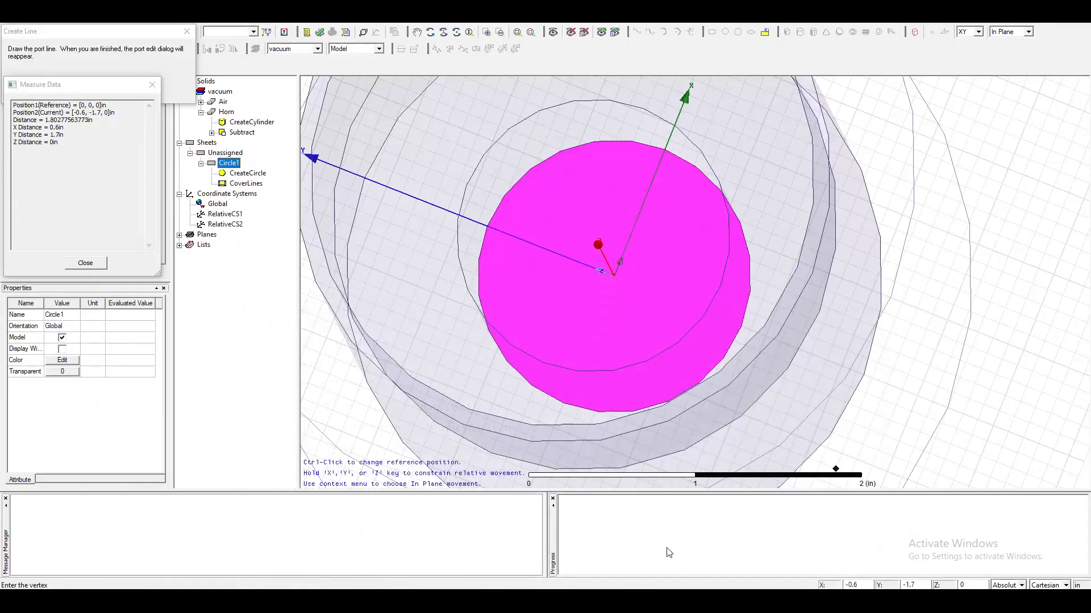
pyautogui.click(849, 585)
pyautogui.write('-')
pyautogui.press('Tab')
pyautogui.write('0')
pyautogui.press('Tab')
pyautogui.press('Return')
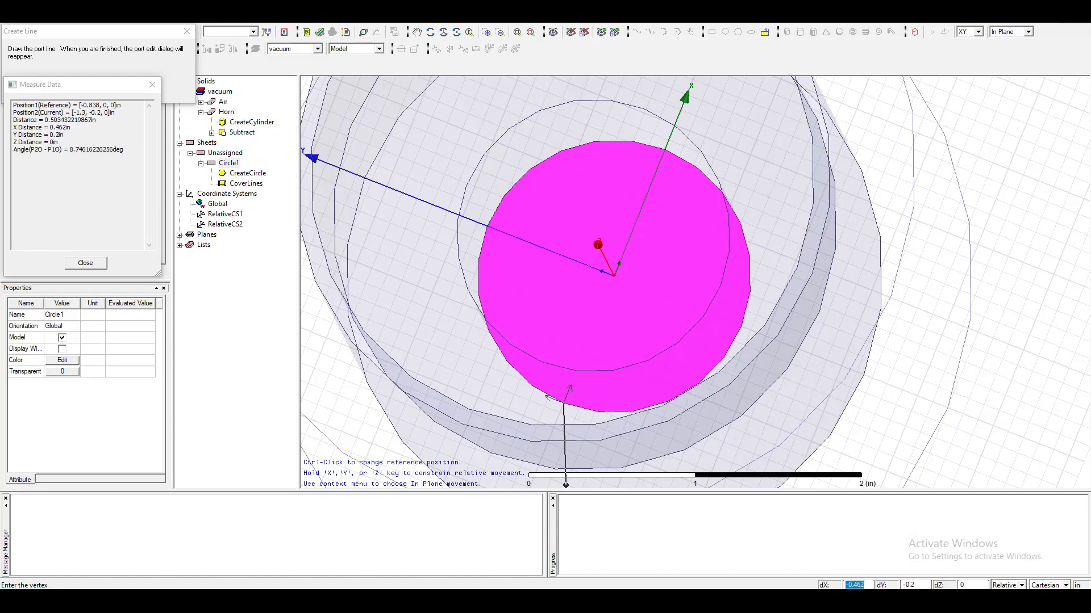
# Check the manual for the vertex and end the Mode 1 integration line at relative offset dX 1.676, dY 0, dZ 0 in.
pyautogui.hotkey('alt', 'Tab')
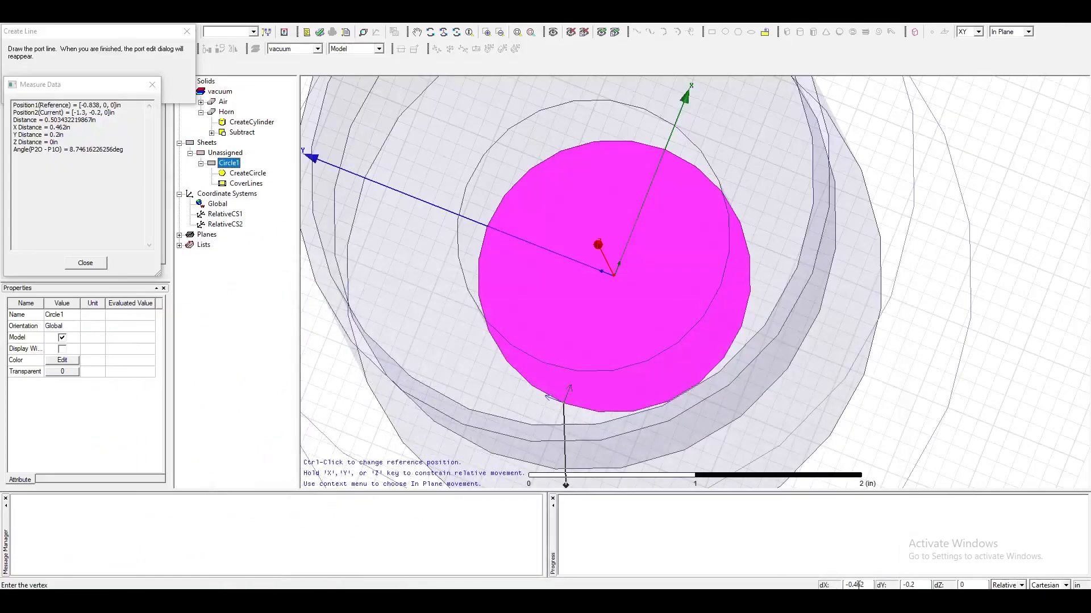
pyautogui.doubleClick(858, 585)
pyautogui.write('1.676')
pyautogui.press('Tab')
pyautogui.write('0')
pyautogui.press('Tab')
pyautogui.press('Return')
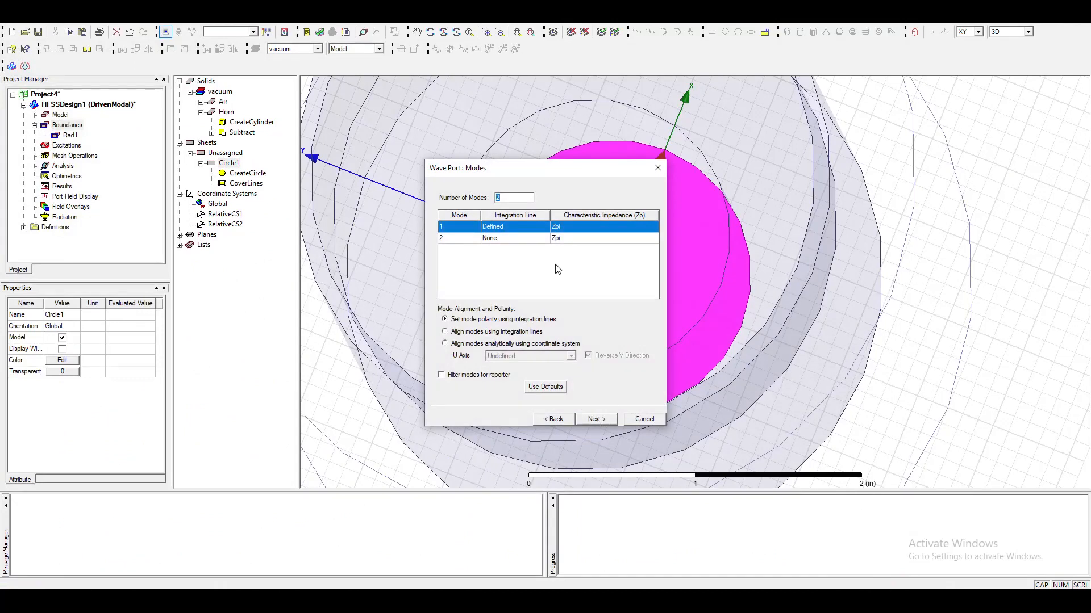
# Review the port's modes and post-processing settings, keep Do Not Renormalize, and finish creating the wave port.
pyautogui.moveTo(588, 169); pyautogui.dragTo(388, 114)
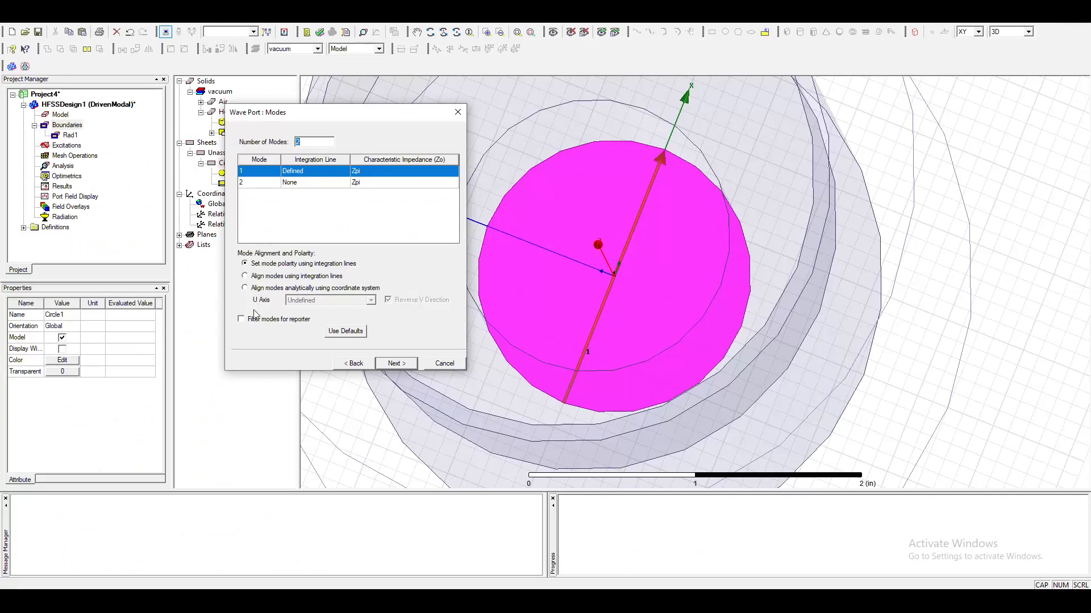
pyautogui.click(396, 363)
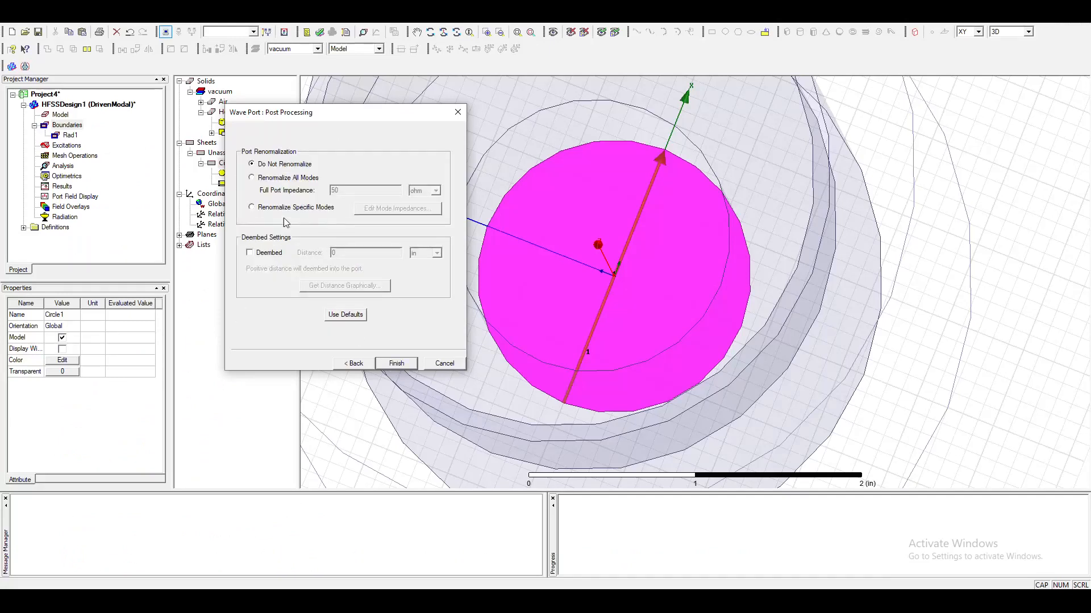
pyautogui.click(354, 363)
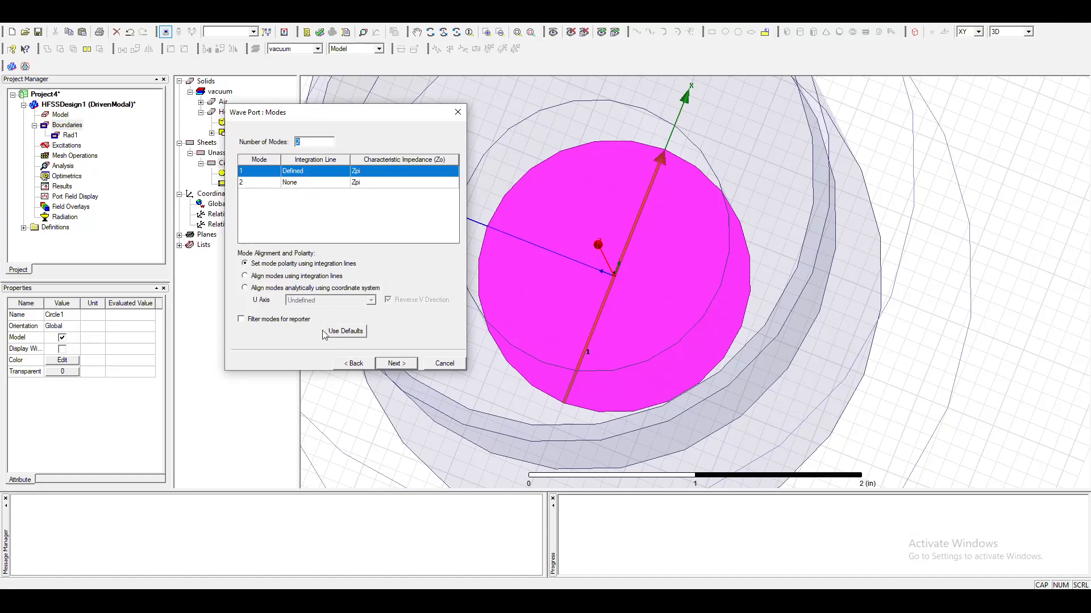
pyautogui.click(361, 364)
pyautogui.click(390, 364)
pyautogui.click(391, 364)
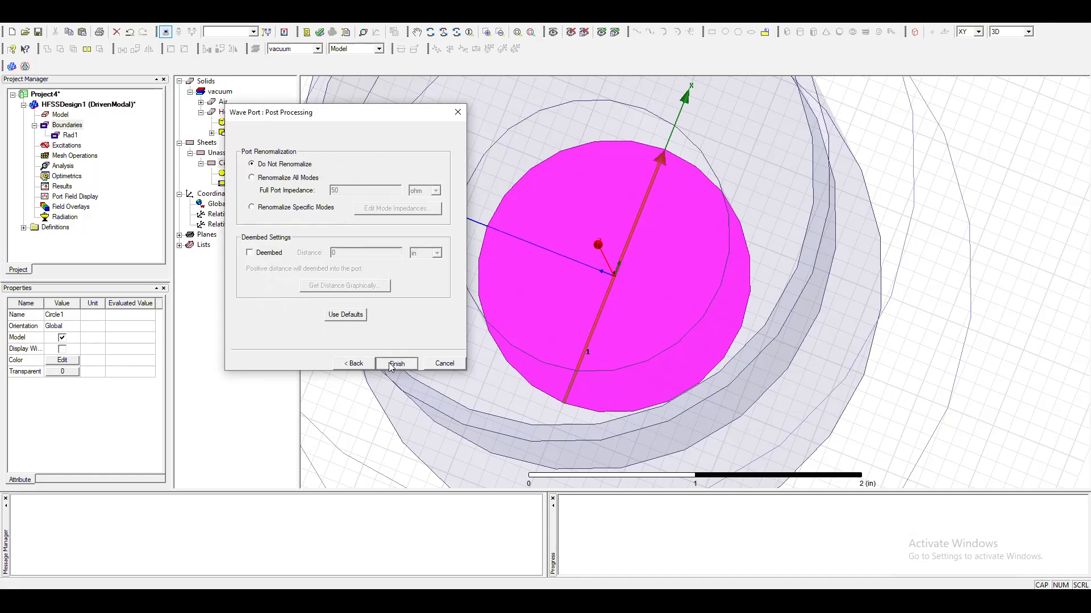
pyautogui.click(390, 366)
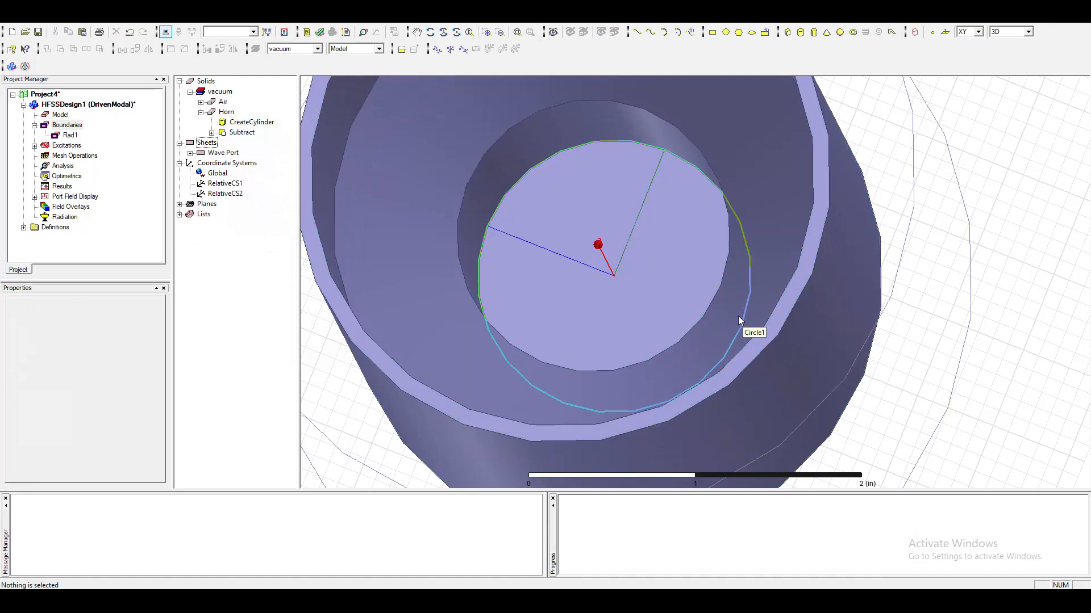
# Open the properties of wave port 1 under Excitations and review its modes and integration lines.
pyautogui.scroll(-3, 738, 316)
pyautogui.keyDown('alt'); pyautogui.moveTo(700, 375); pyautogui.dragTo(726, 302); pyautogui.keyUp('alt')
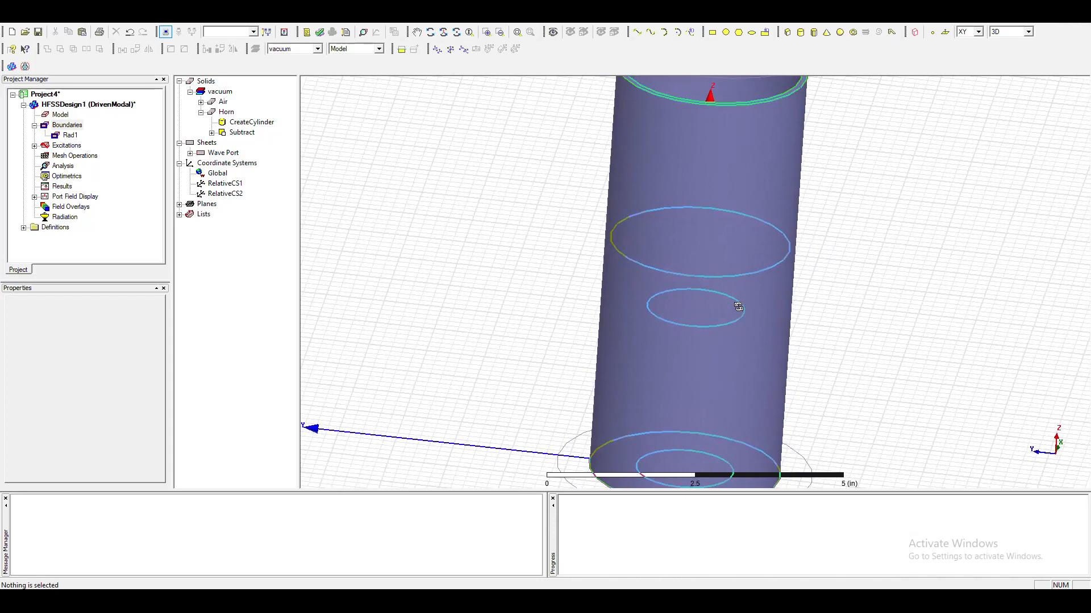
pyautogui.scroll(-2, 662, 307)
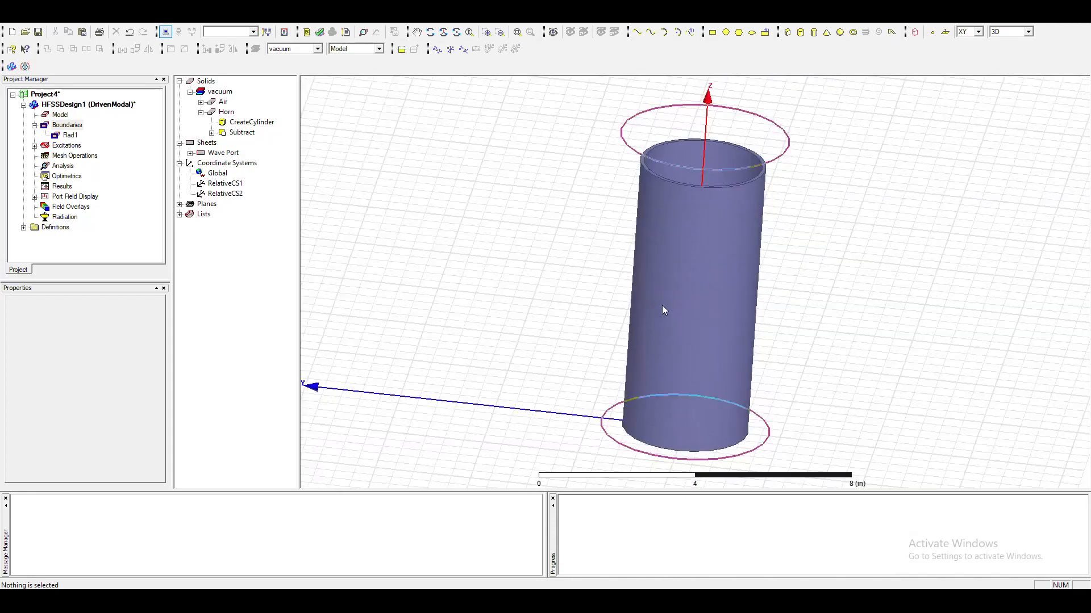
pyautogui.click(35, 146)
pyautogui.rightClick(66, 155)
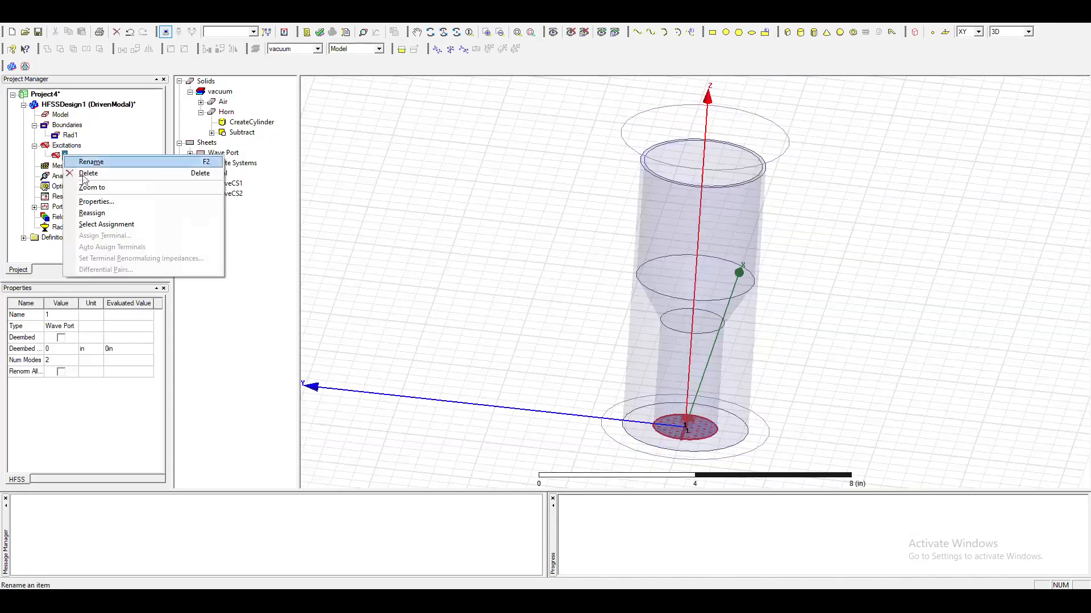
pyautogui.click(116, 201)
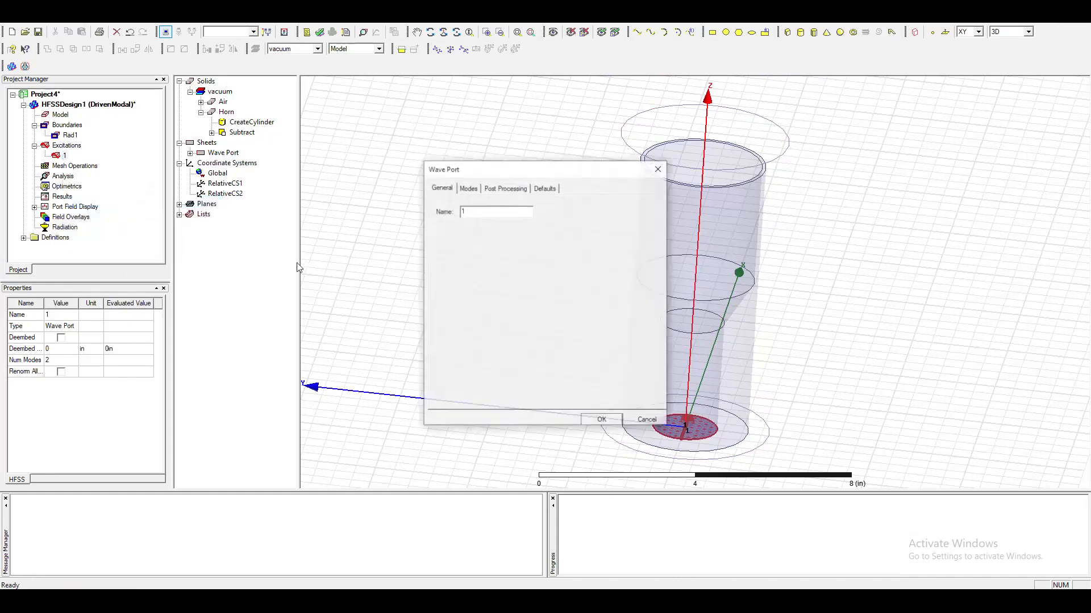
pyautogui.click(464, 190)
pyautogui.moveTo(504, 178); pyautogui.dragTo(372, 105)
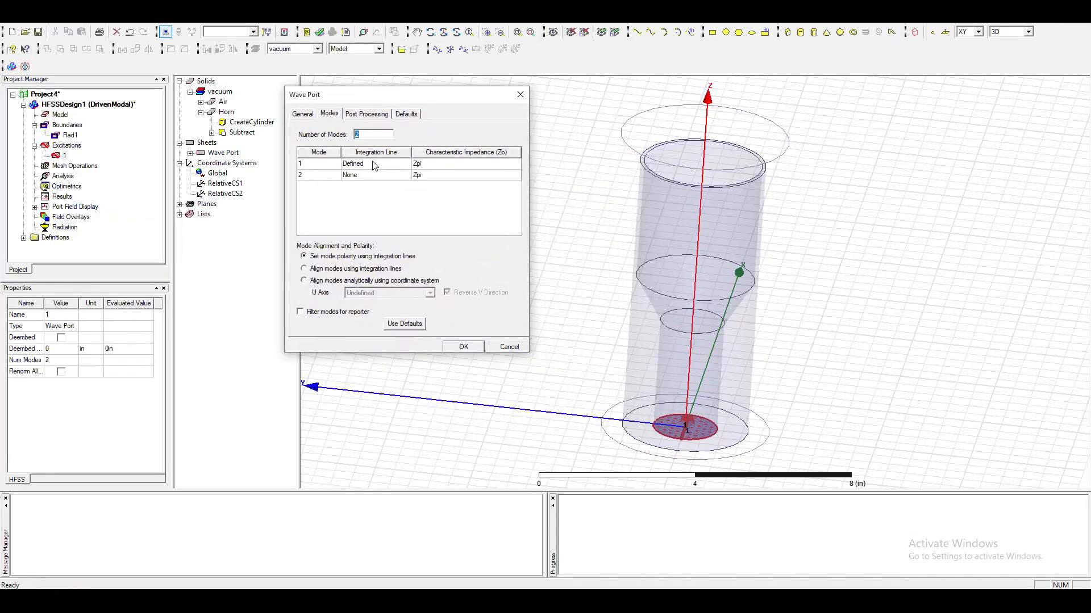
# Review the wave port's post-processing, defaults and Mode 2 integration line options, then close its properties without saving changes.
pyautogui.click(364, 115)
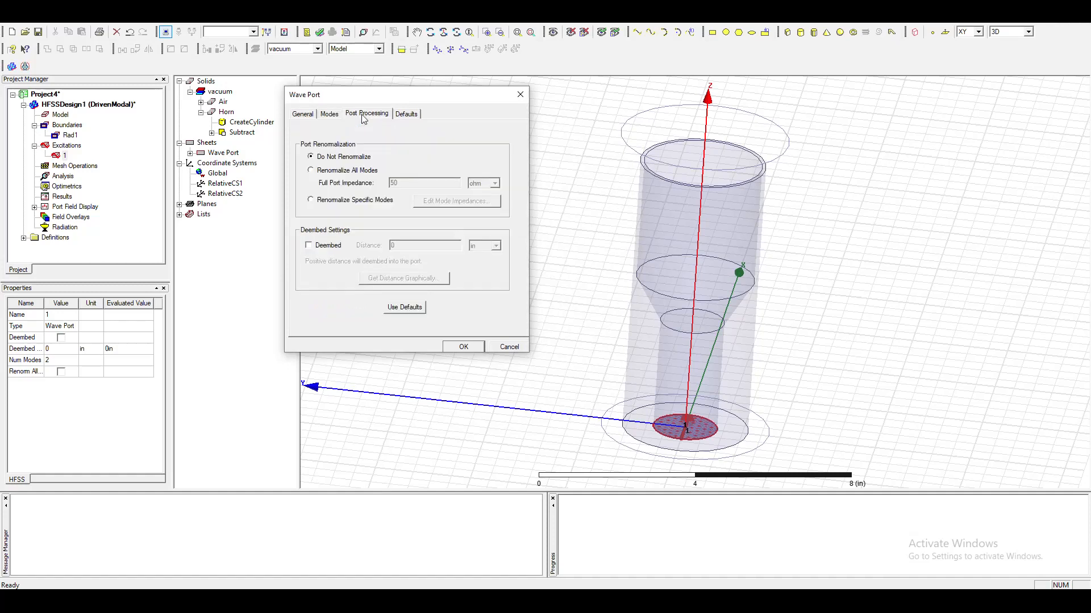
pyautogui.click(405, 116)
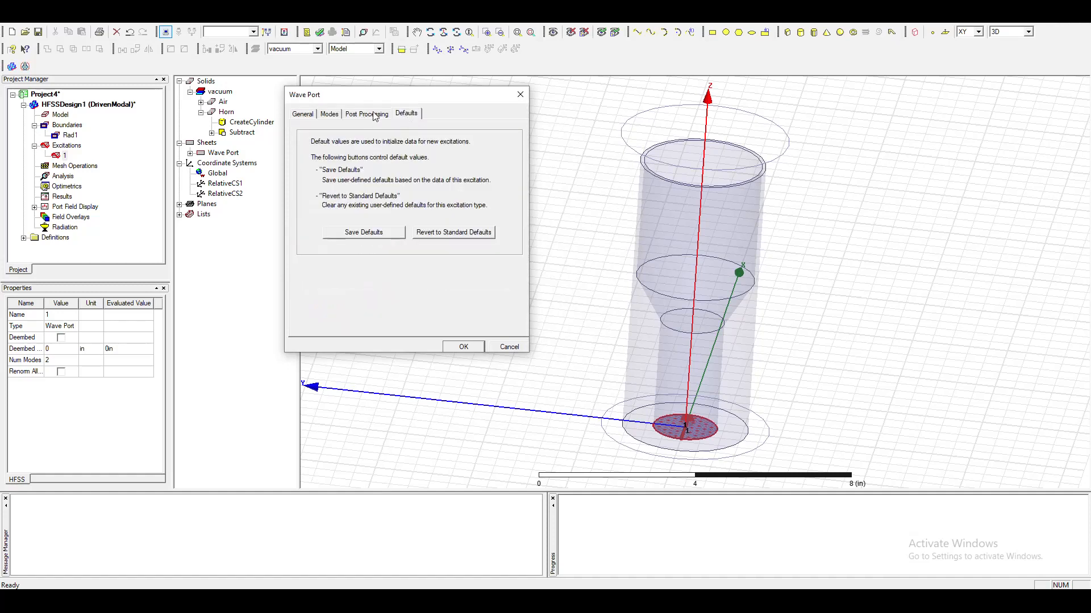
pyautogui.click(374, 116)
pyautogui.click(335, 116)
pyautogui.click(350, 176)
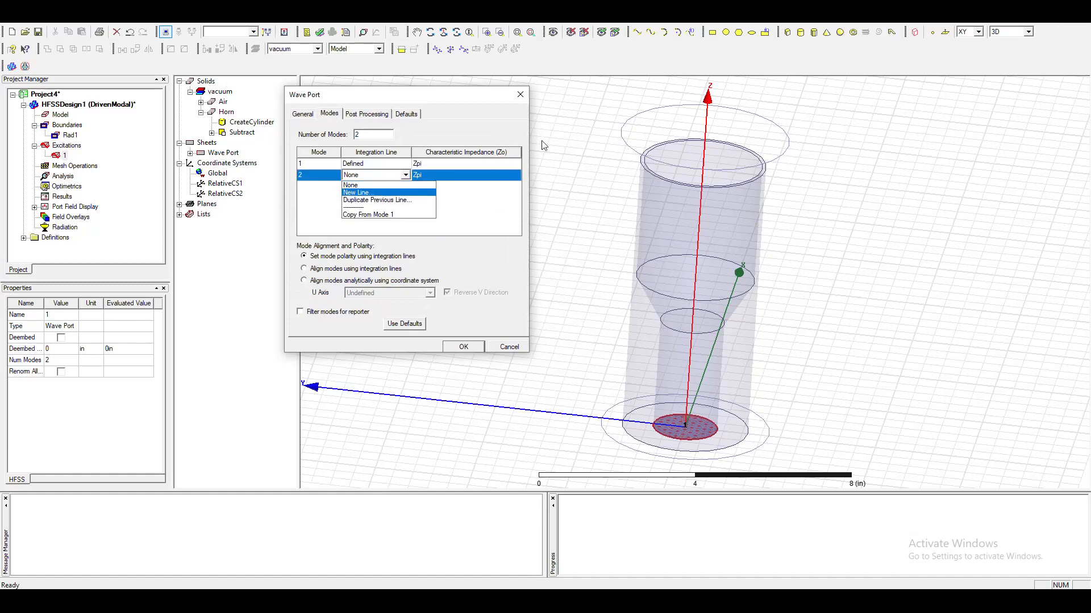
pyautogui.click(585, 180)
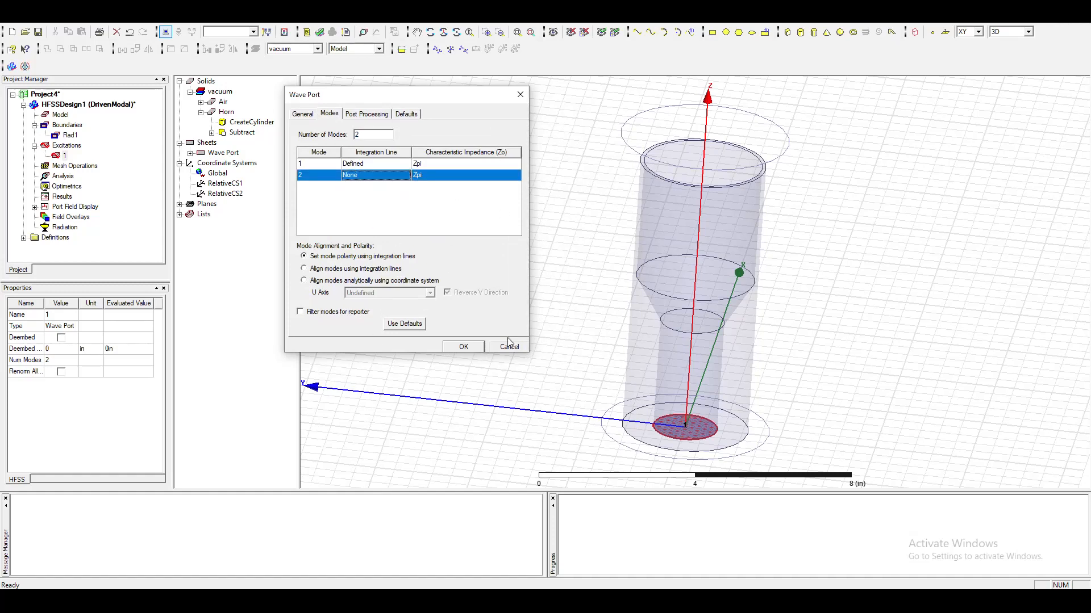
pyautogui.click(494, 345)
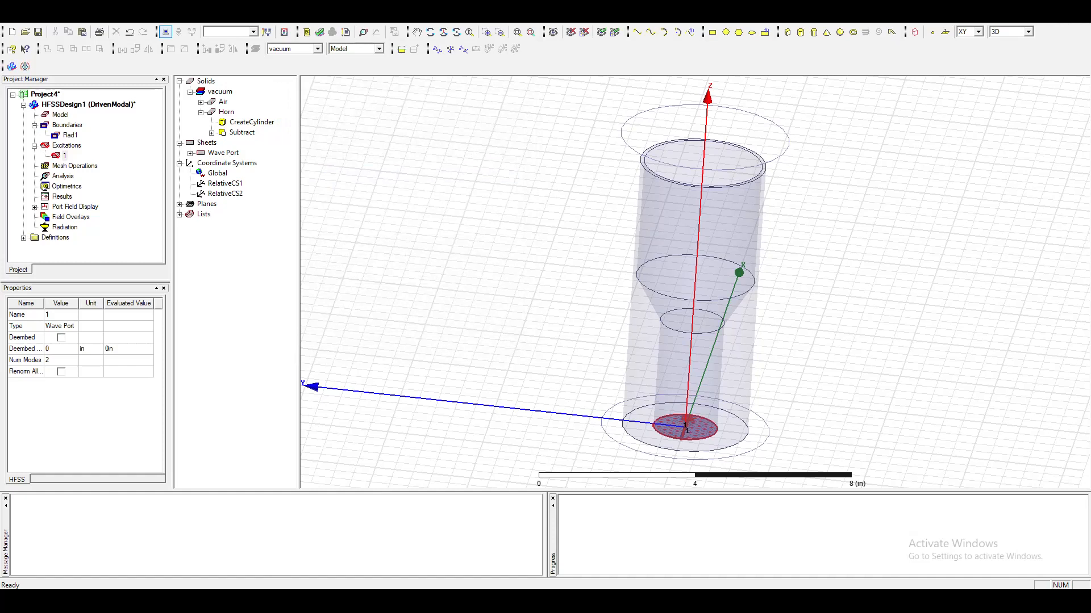
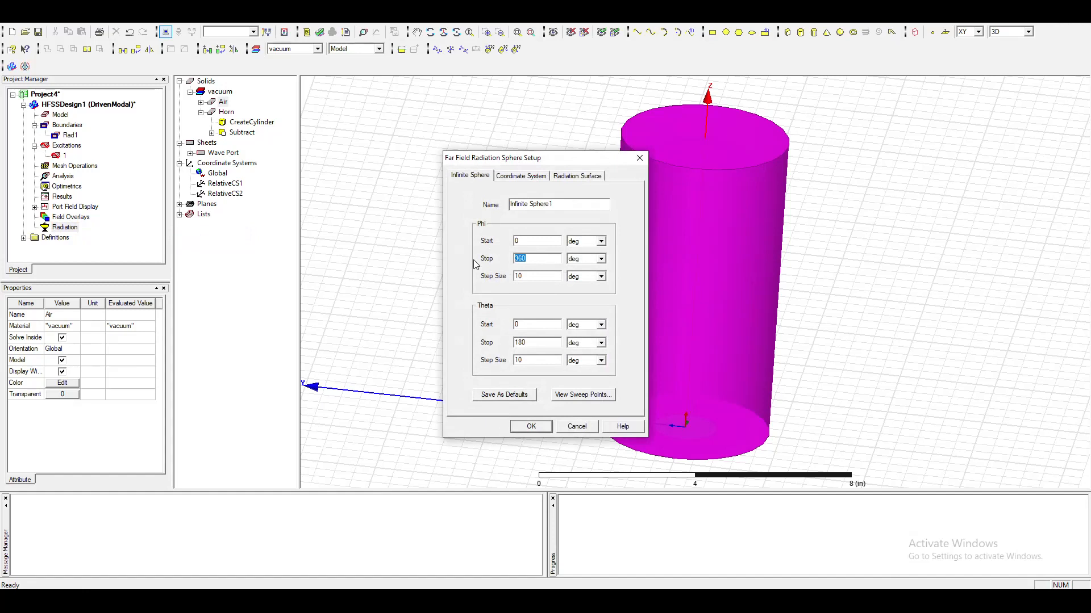
# Set the infinite sphere's Phi step size to 90 deg, finish the far field setup and expand Radiation in the project tree.
pyautogui.doubleClick(542, 278)
pyautogui.write('90')
pyautogui.doubleClick(519, 360)
pyautogui.click(530, 426)
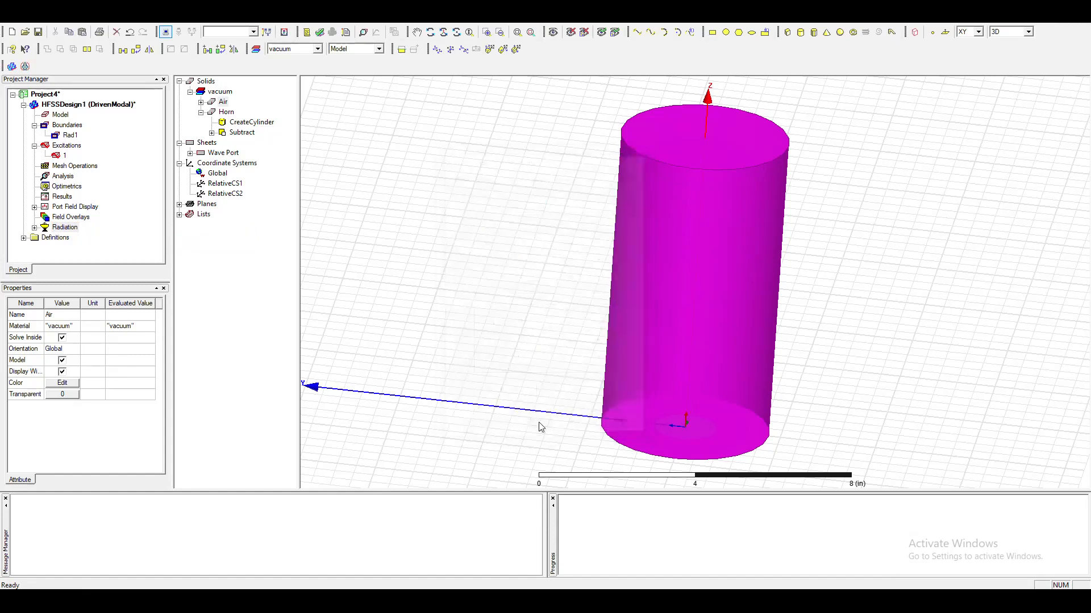
pyautogui.click(34, 228)
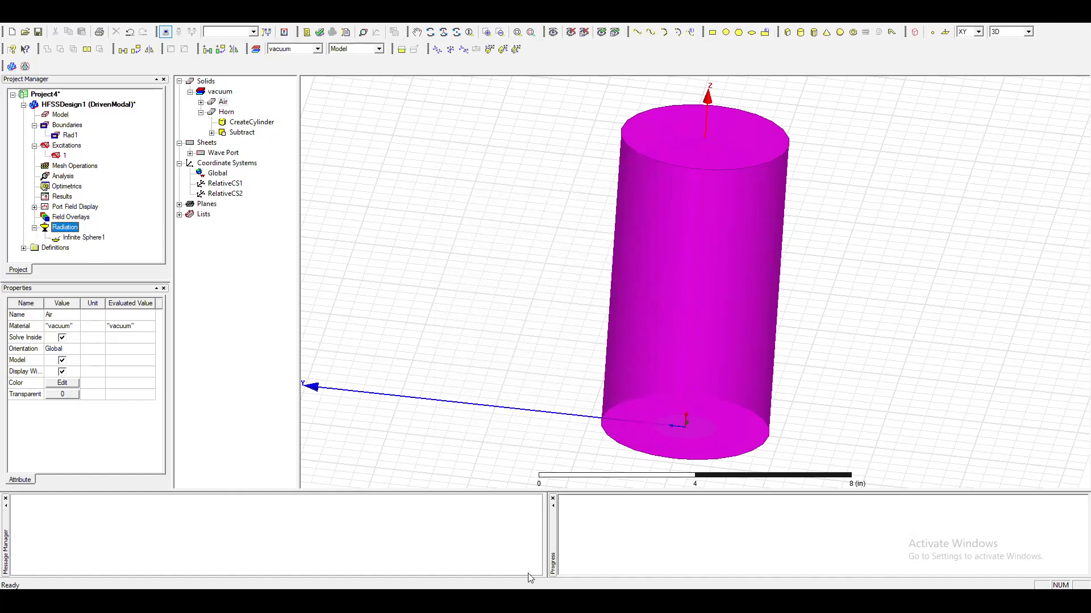
# Switch to the lab manual and examine the analysis setup values for solution frequency, maximum number of passes and maximum delta S.
pyautogui.hotkey('alt', 'Tab')
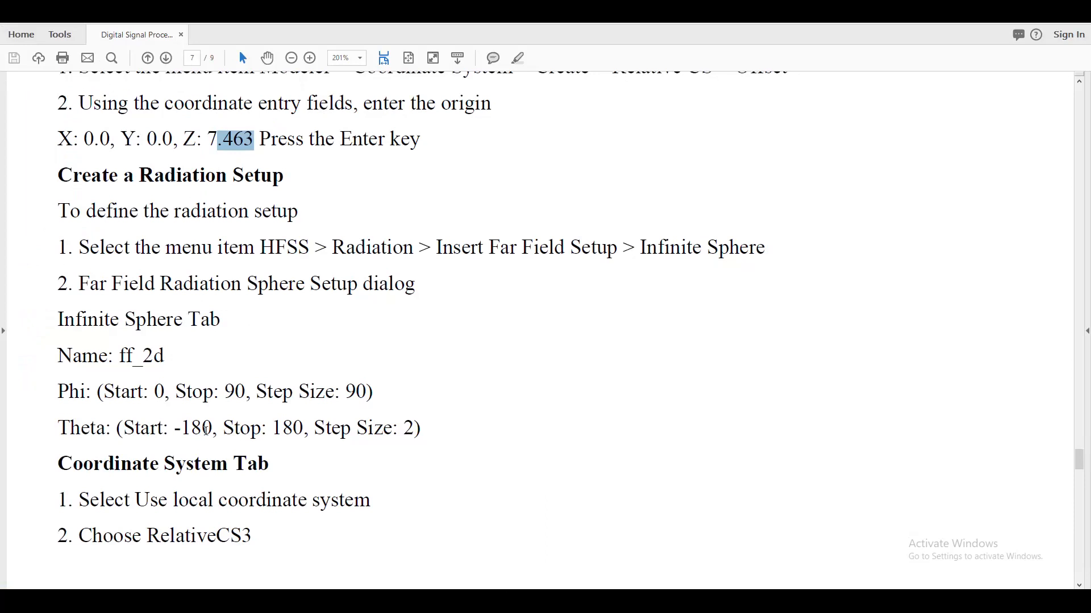
pyautogui.scroll(-5, 305, 430)
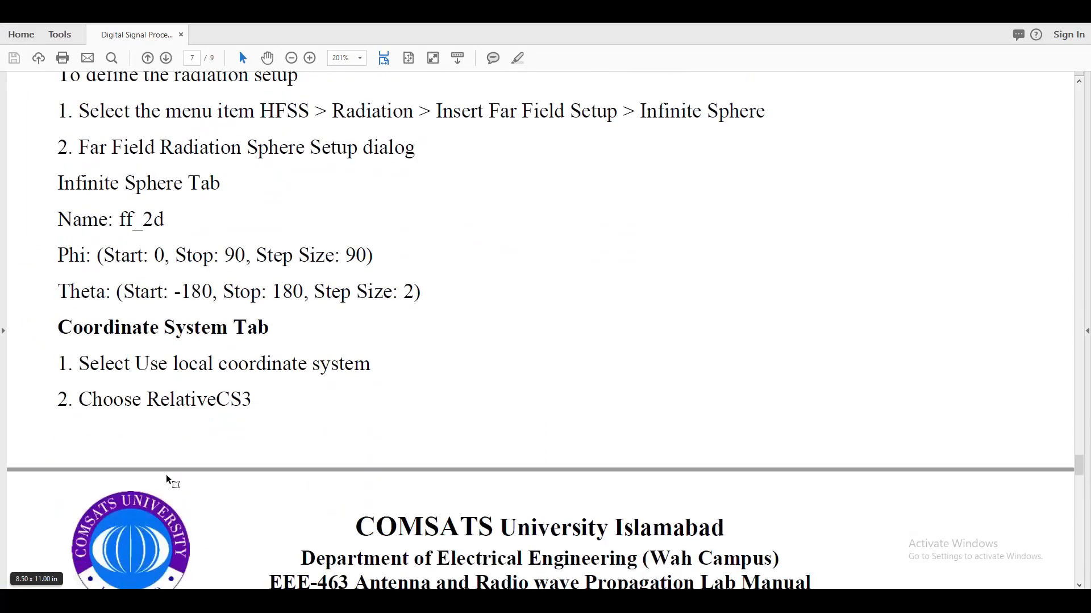
pyautogui.scroll(-18, 226, 390)
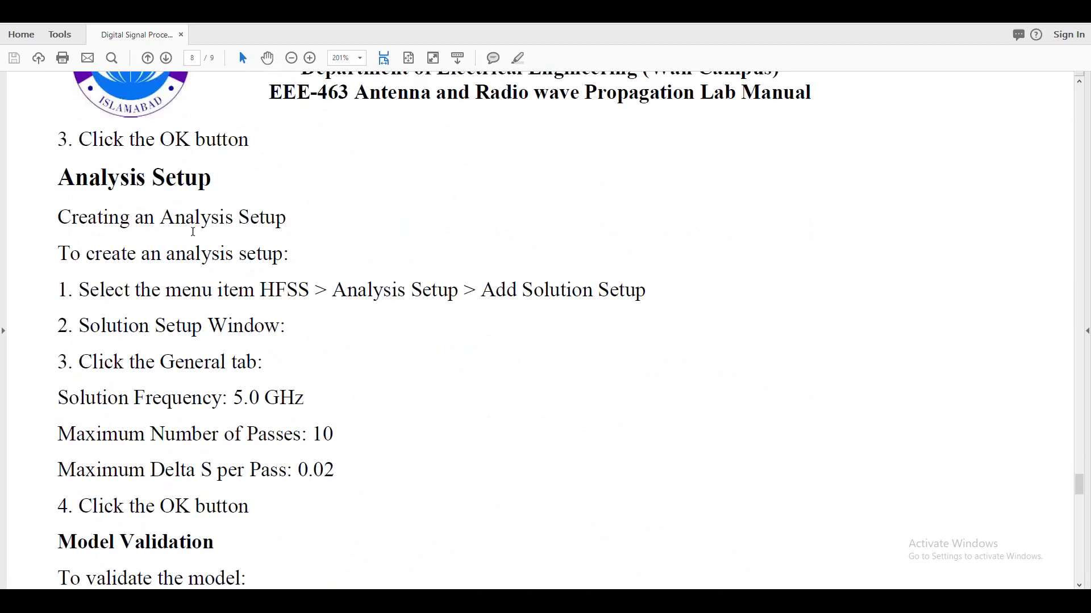
pyautogui.scroll(-2, 501, 288)
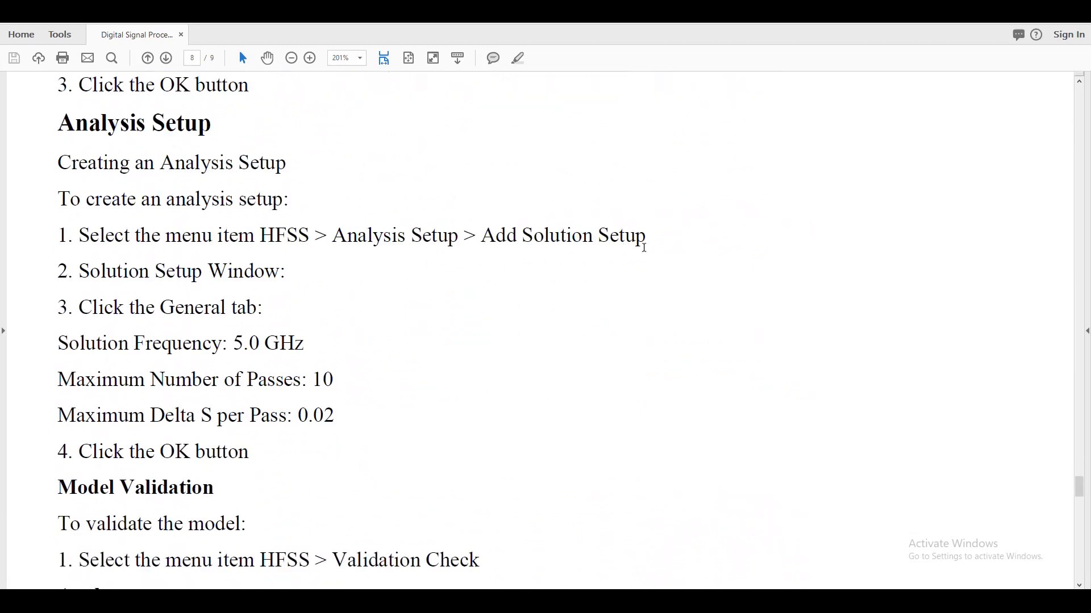
pyautogui.scroll(-2, 248, 373)
pyautogui.moveTo(320, 291); pyautogui.dragTo(271, 290)
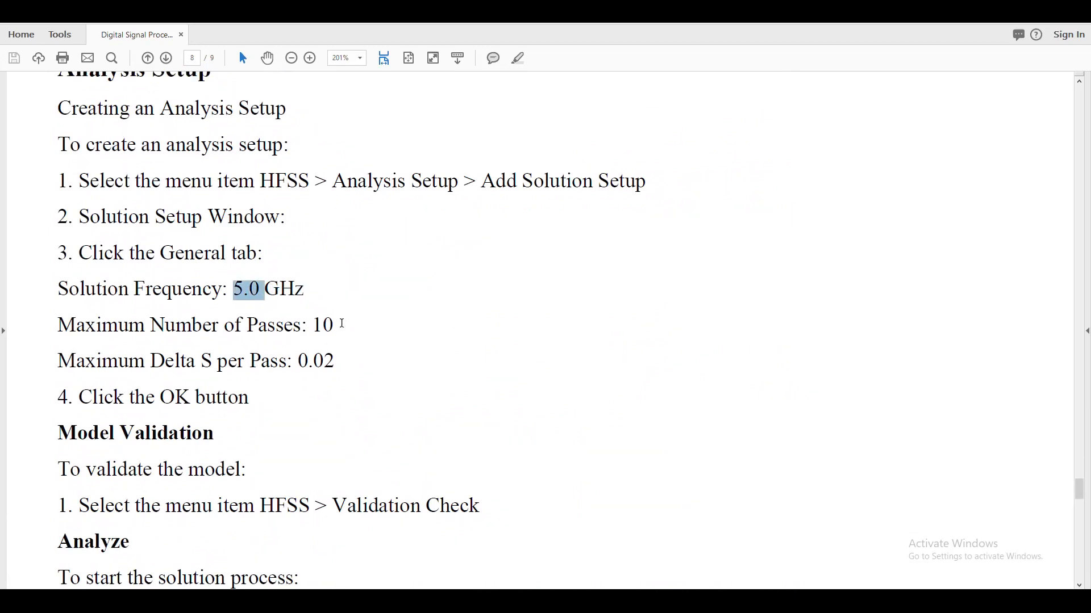
pyautogui.moveTo(343, 324); pyautogui.dragTo(313, 326)
pyautogui.moveTo(338, 363); pyautogui.dragTo(292, 364)
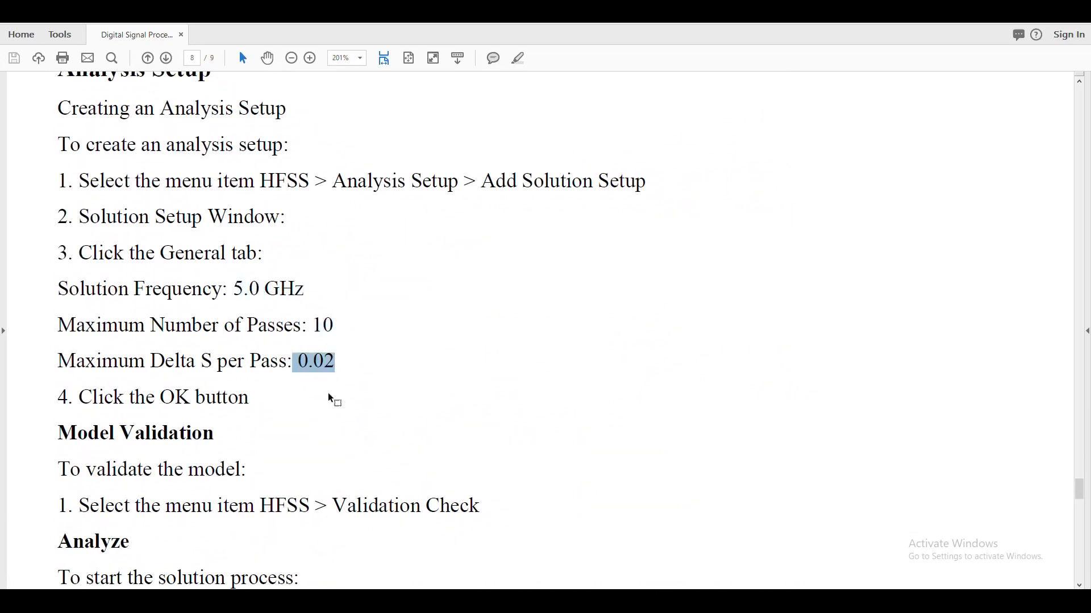
# Return to HFSS and add a solution setup with a 5 GHz solution frequency and a maximum of 10 passes.
pyautogui.hotkey('alt', 'Tab')
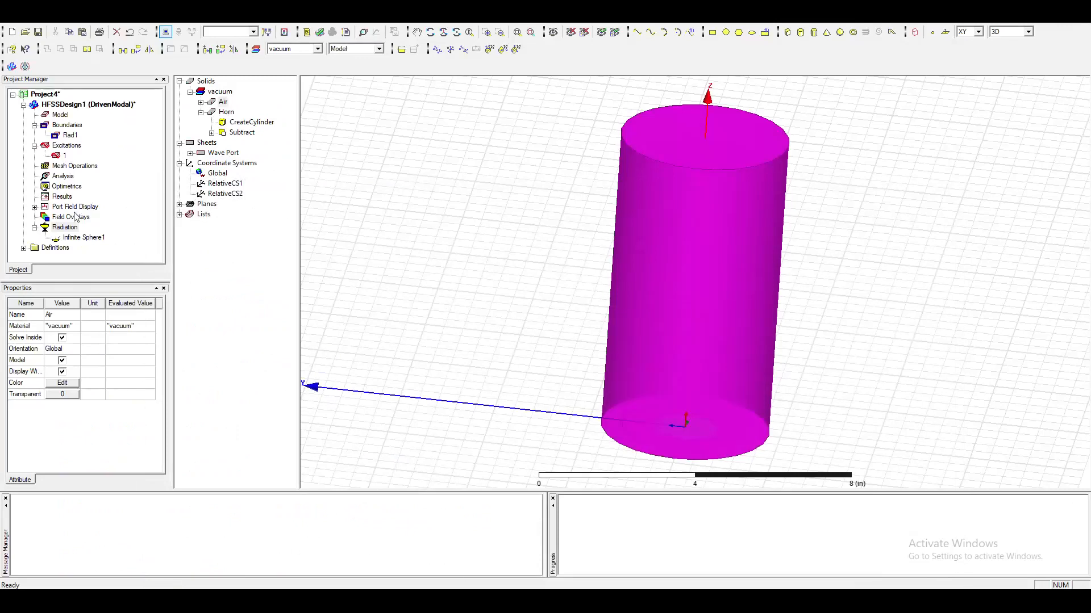
pyautogui.rightClick(62, 176)
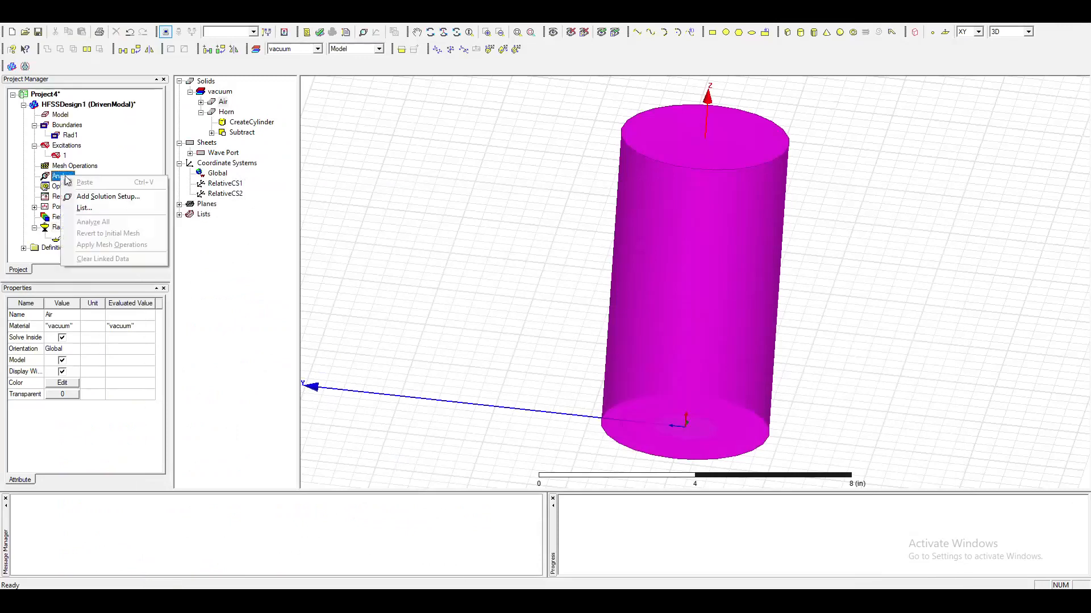
pyautogui.click(96, 196)
pyautogui.moveTo(512, 230); pyautogui.dragTo(434, 227)
pyautogui.write('5')
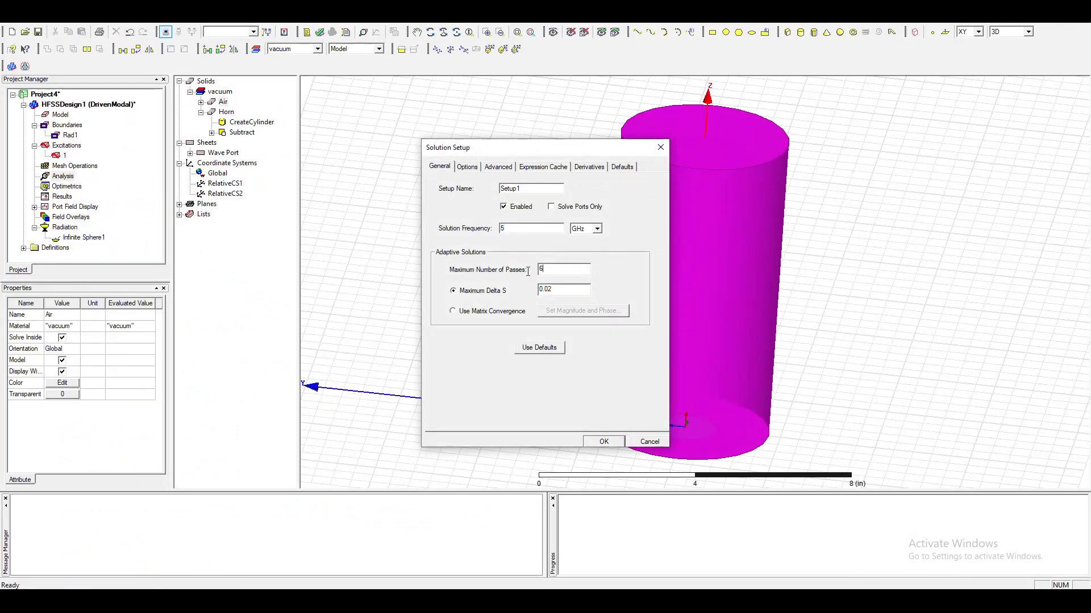
pyautogui.write('10')
pyautogui.click(613, 444)
# Add a frequency sweep to Setup1 with a LinearCount range from 4 to 6 GHz and a count of 1000.
pyautogui.click(72, 186)
pyautogui.rightClick(61, 188)
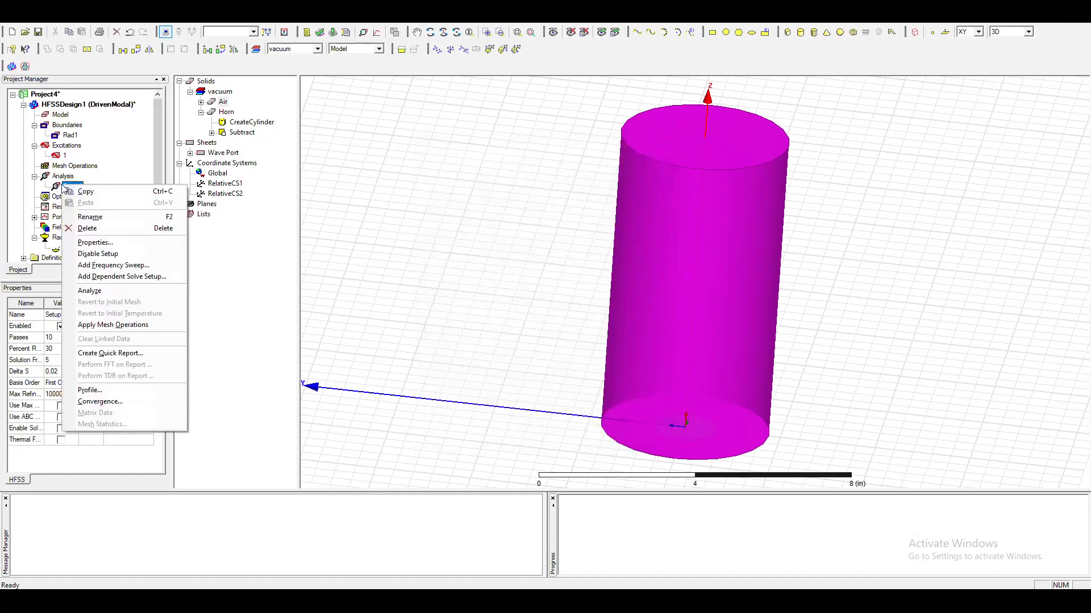
pyautogui.click(125, 266)
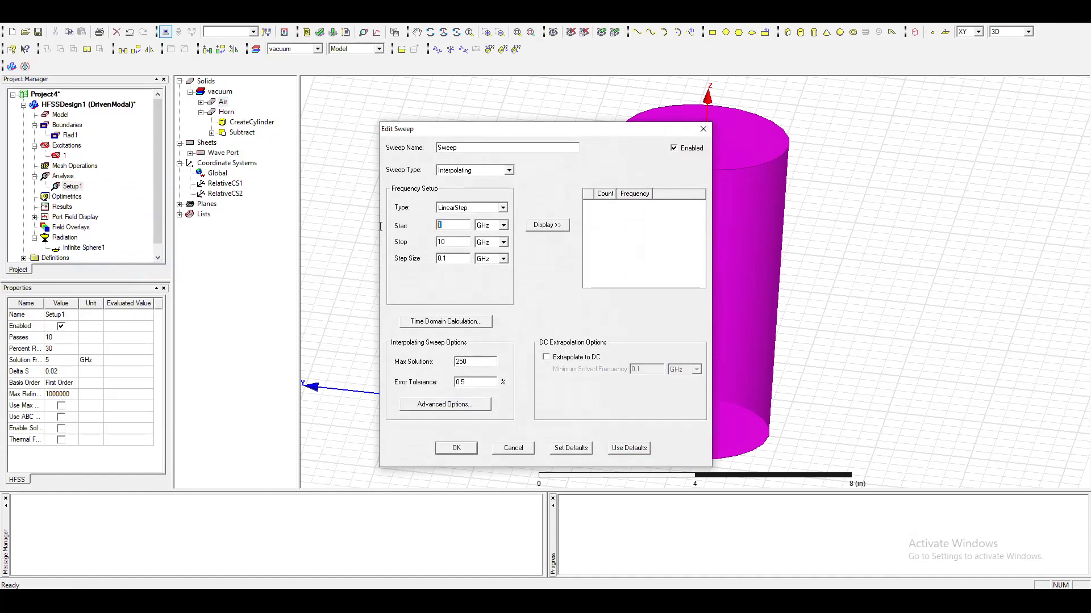
pyautogui.doubleClick(456, 245)
pyautogui.write('6')
pyautogui.doubleClick(460, 260)
pyautogui.write('1')
pyautogui.click(471, 208)
pyautogui.click(458, 226)
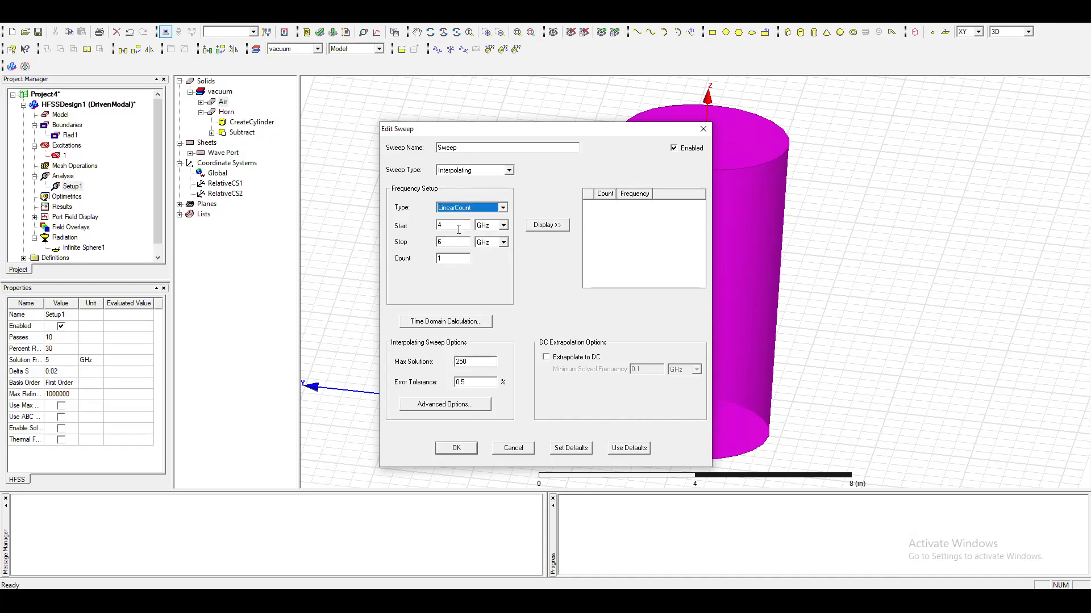
pyautogui.click(449, 260)
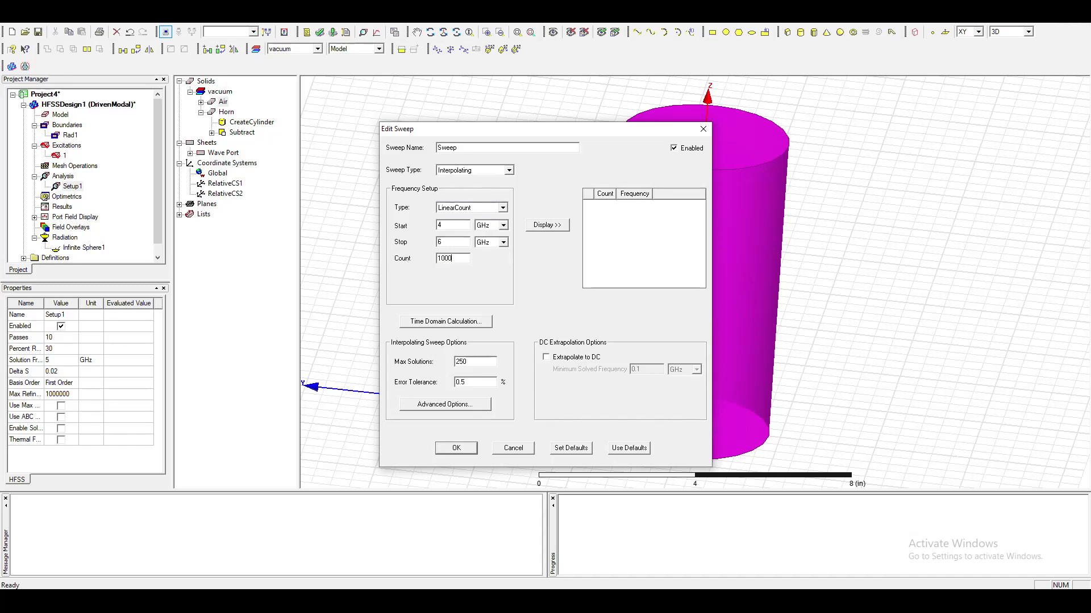
# Change the sweep type to Fast, display the sweep's frequency points and accept the sweep.
pyautogui.click(475, 170)
pyautogui.click(446, 181)
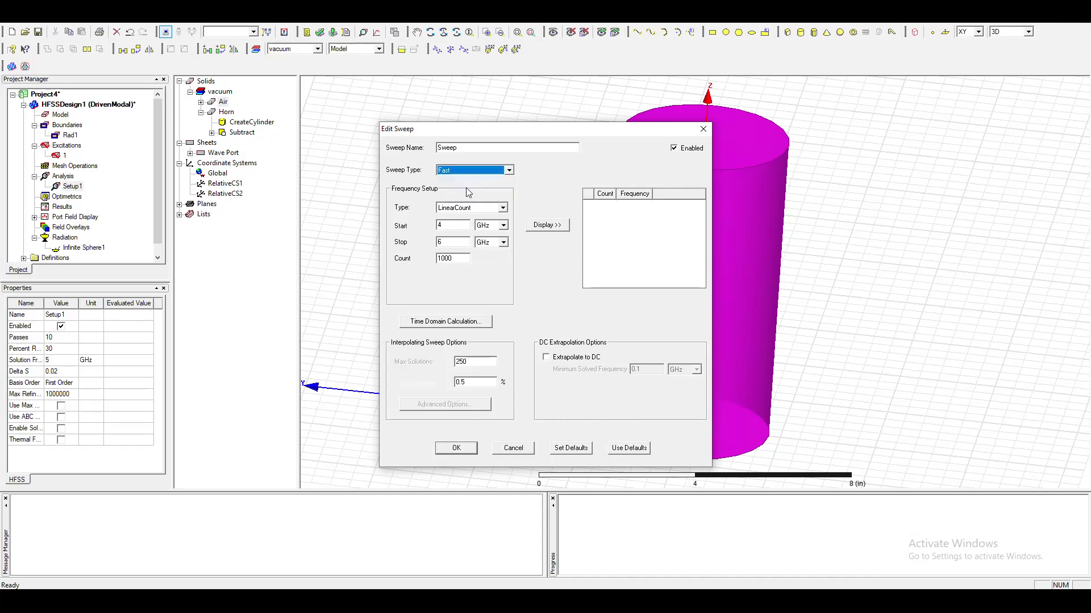
pyautogui.click(537, 226)
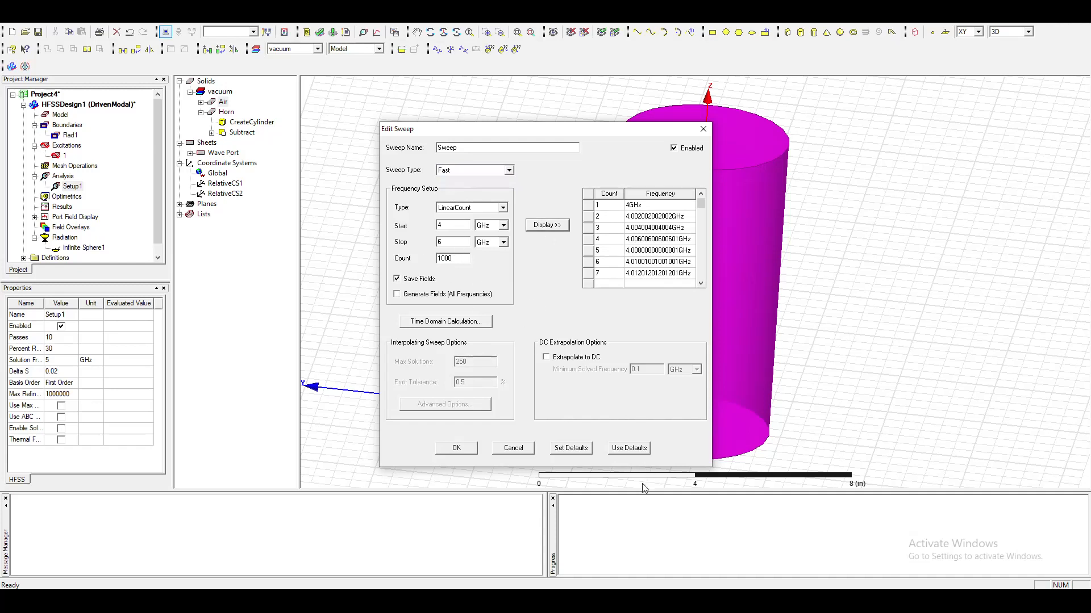
pyautogui.click(472, 447)
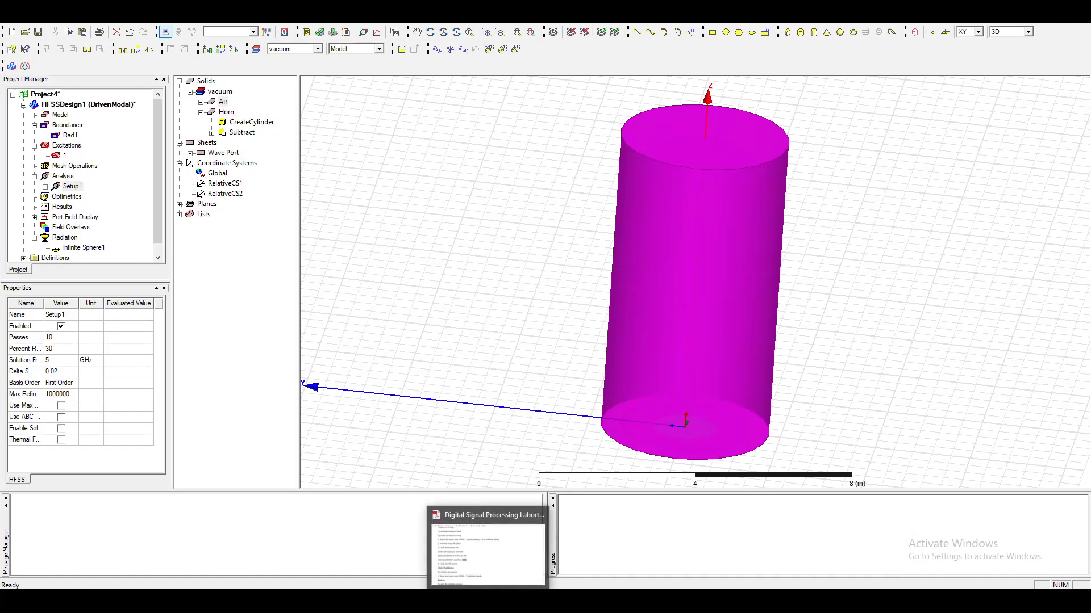
# Consult the lab manual's validation, analysis and solution data sections, then run a validation check on HFSSDesign1 in HFSS.
pyautogui.click(487, 546)
pyautogui.scroll(-5, 277, 473)
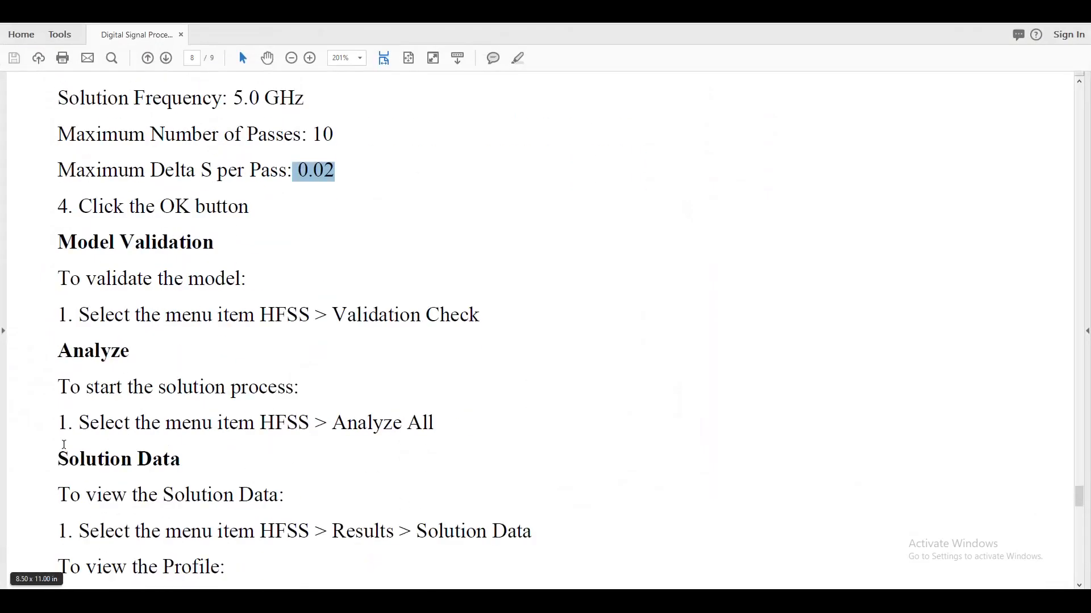
pyautogui.scroll(-3, 478, 458)
pyautogui.scroll(-3, 479, 458)
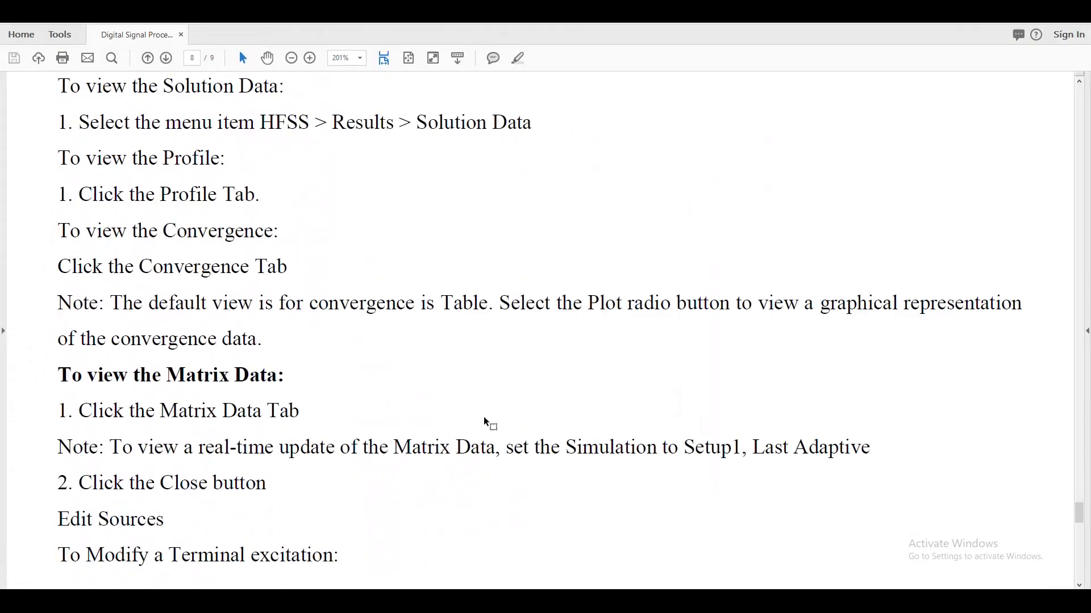
pyautogui.click(1027, 20)
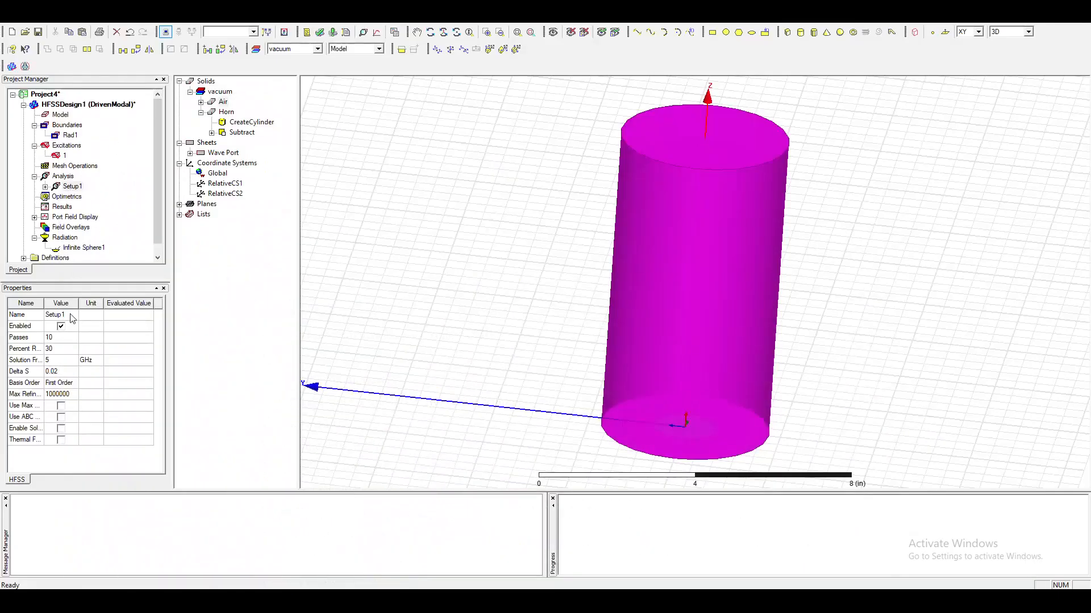
pyautogui.click(35, 177)
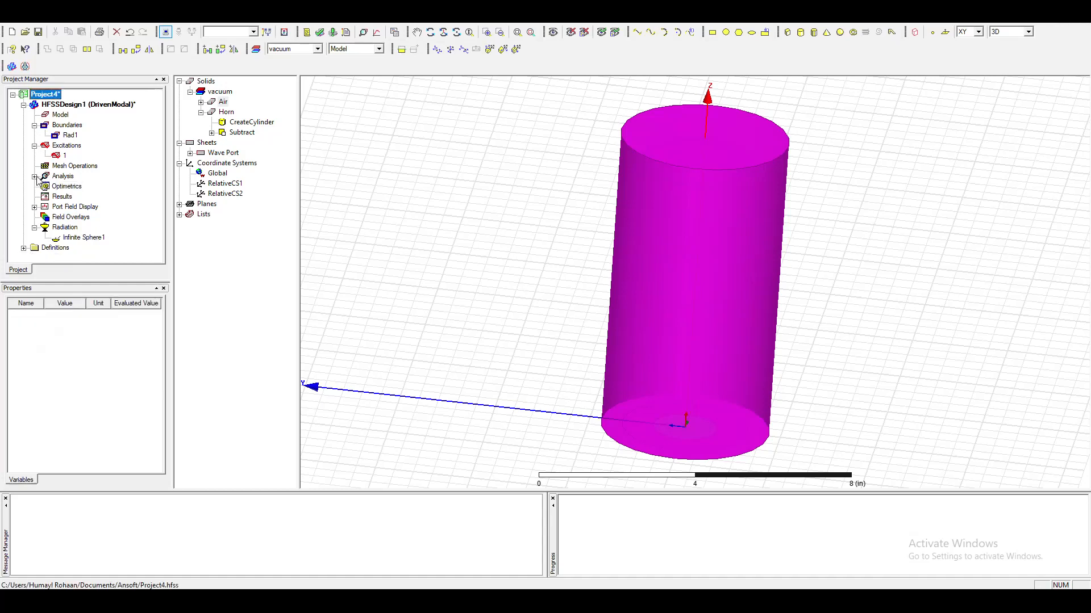
pyautogui.click(319, 33)
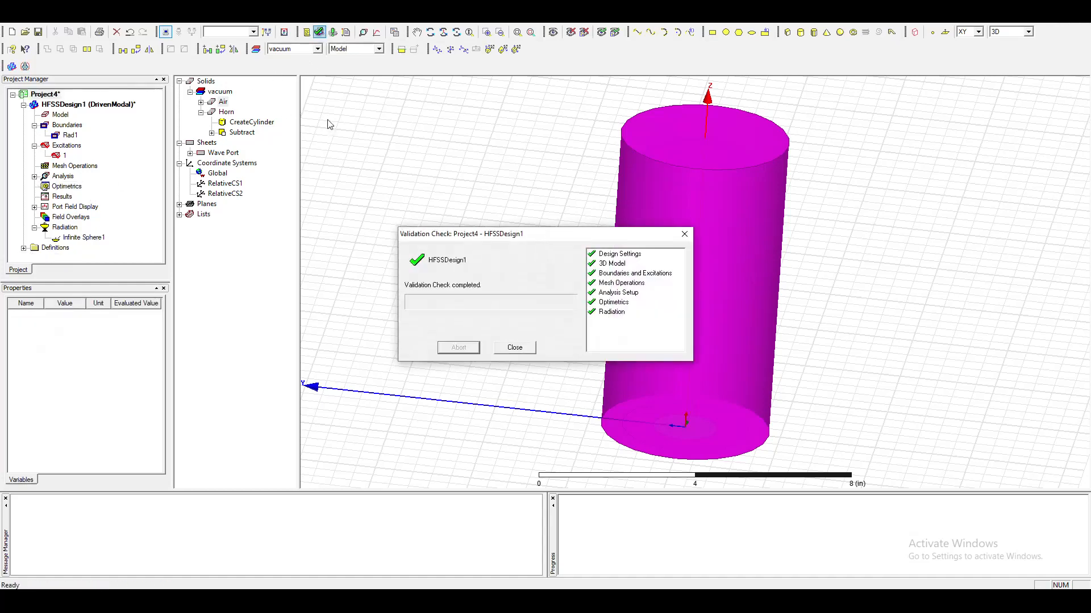
pyautogui.click(515, 348)
# Analyze the whole design, saving the project as Project4, and expand the simulation messages for HFSSDesign1.
pyautogui.click(332, 32)
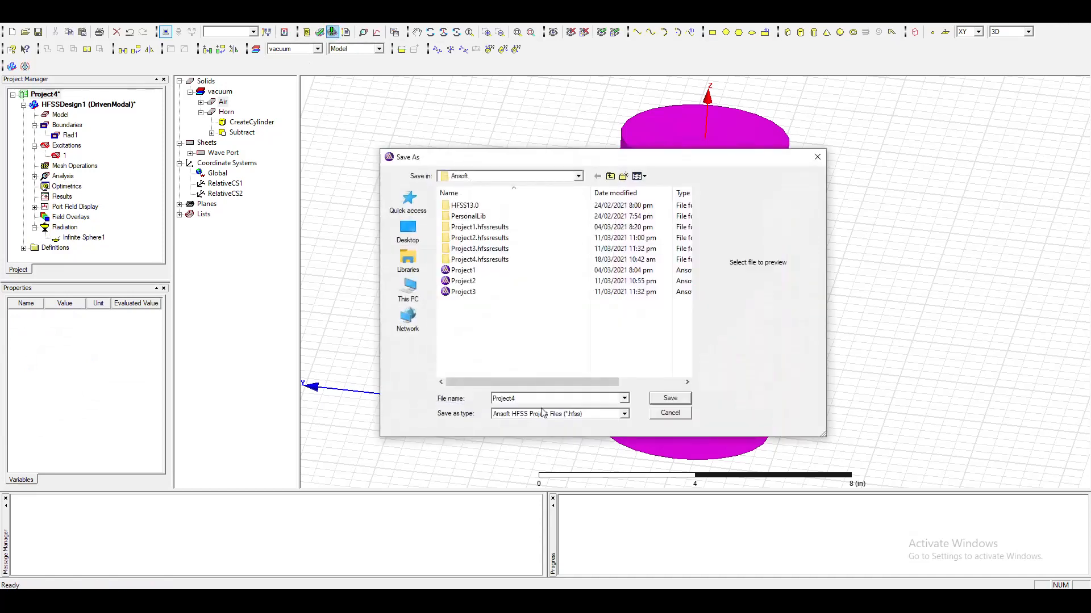
pyautogui.click(657, 398)
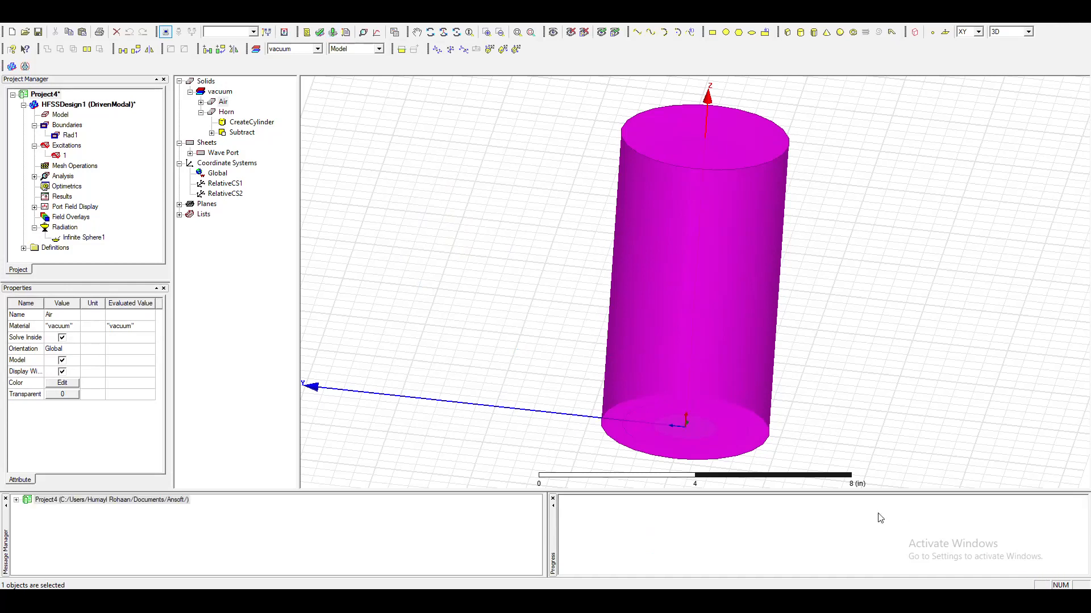
pyautogui.click(16, 501)
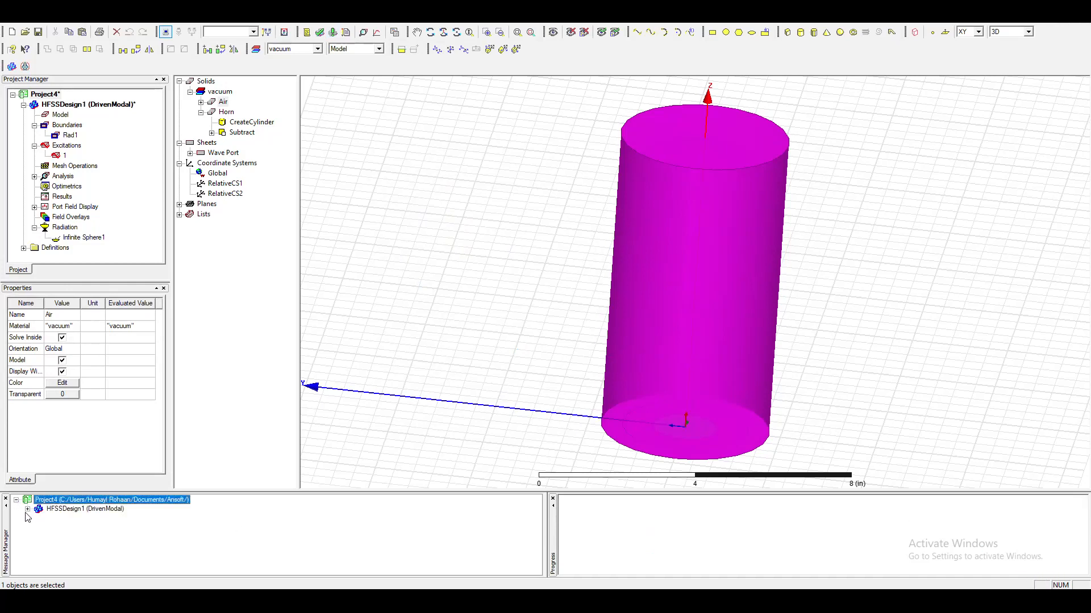
pyautogui.click(28, 510)
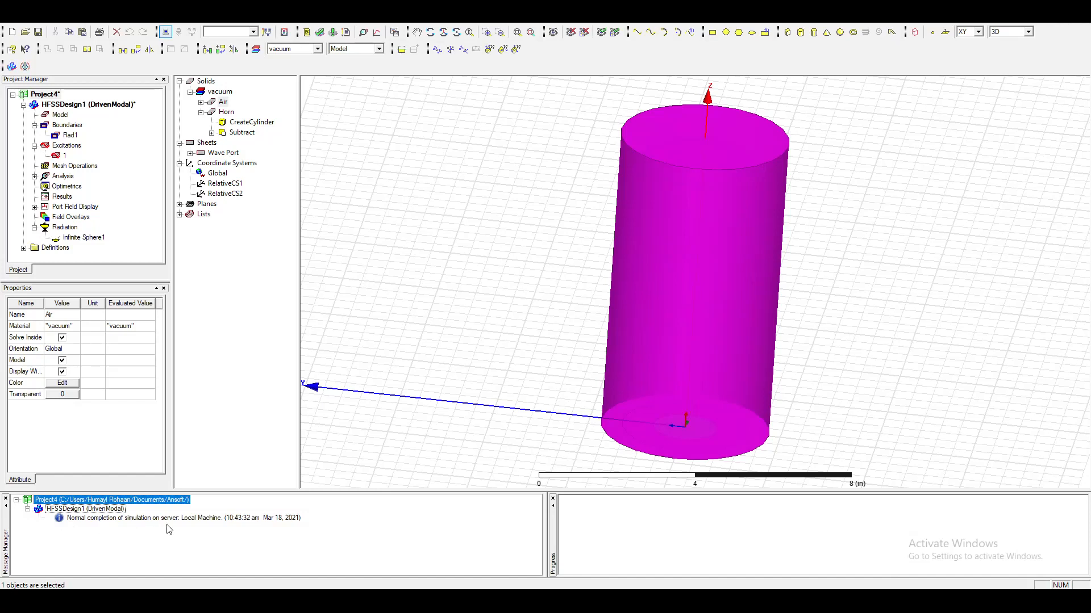
# Open the solution data from Results and view the Setup1 convergence as a plot.
pyautogui.rightClick(61, 197)
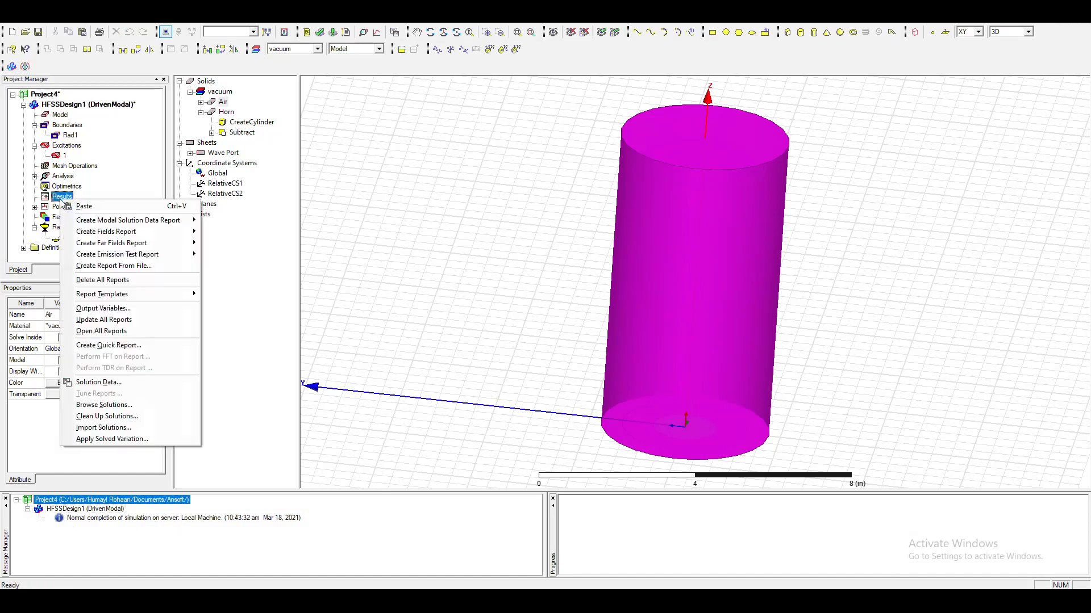
pyautogui.click(108, 382)
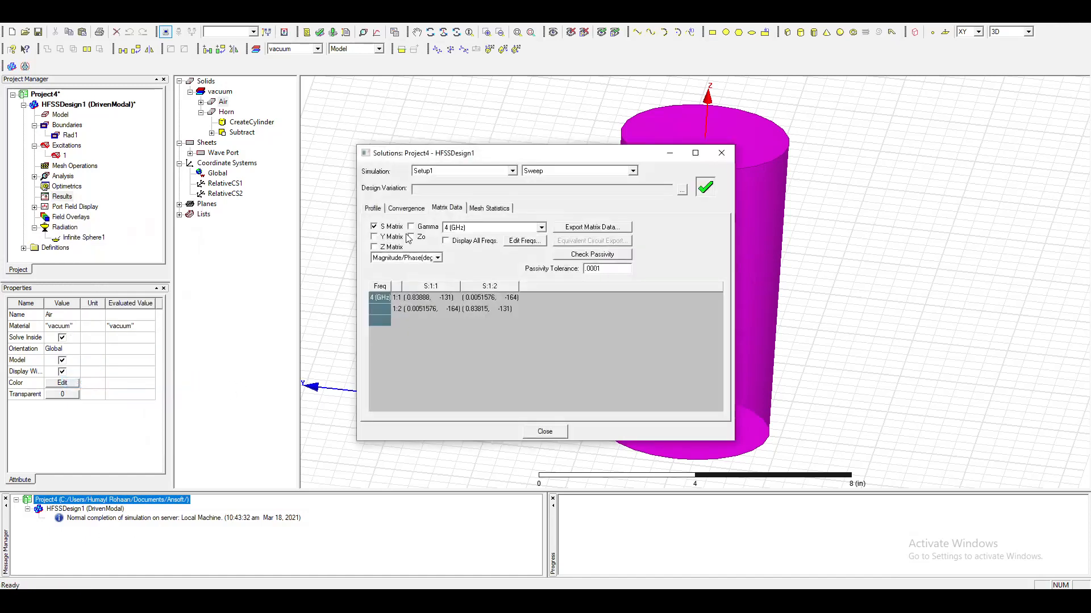
pyautogui.click(405, 208)
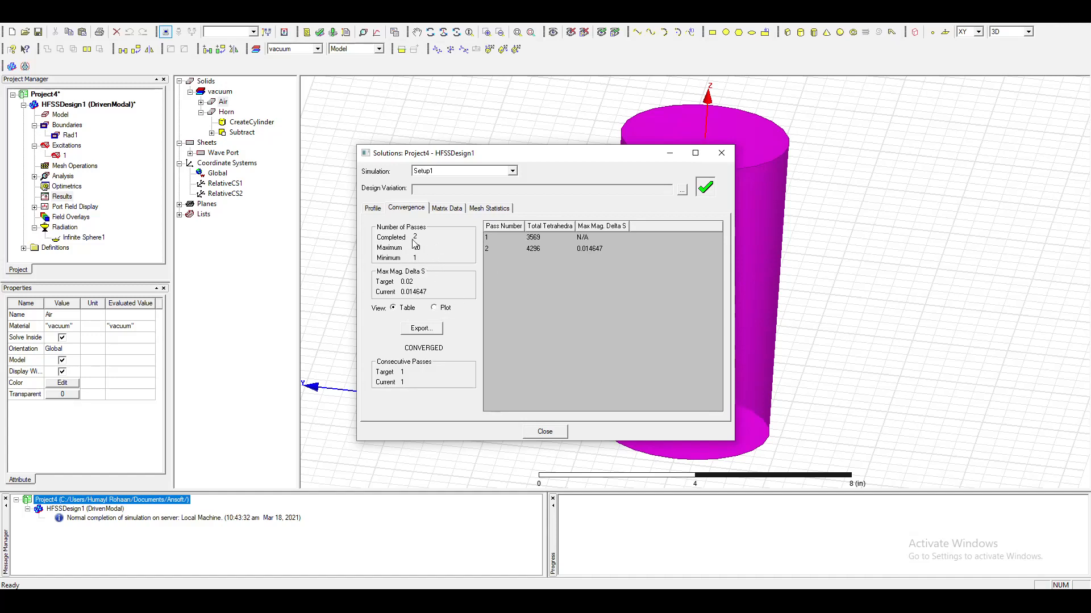
pyautogui.click(433, 308)
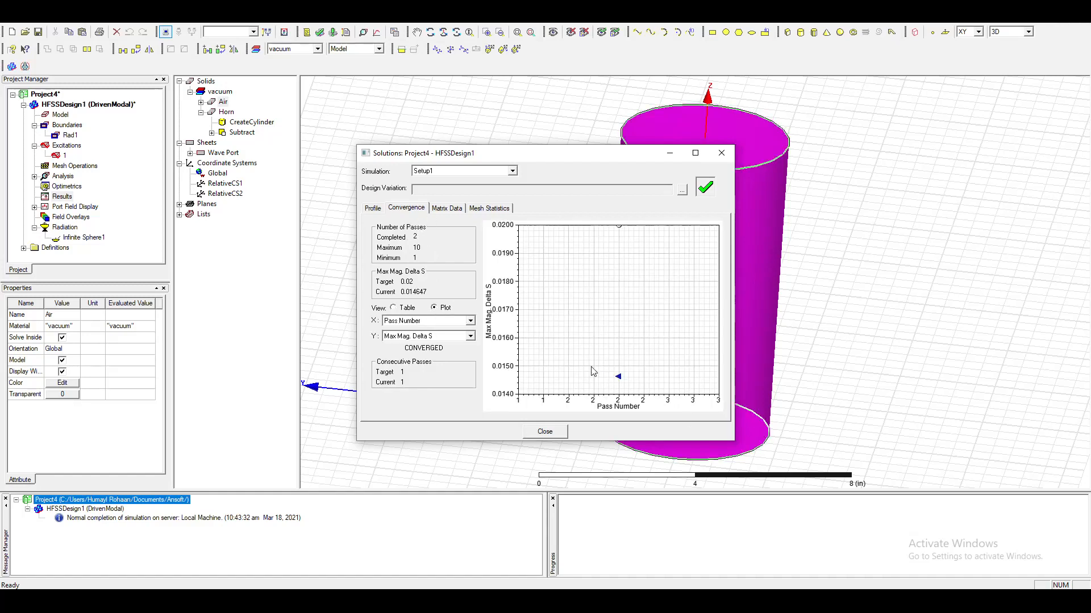
# Review the solution's matrix data, mesh statistics and profile, then close the solution data.
pyautogui.click(447, 209)
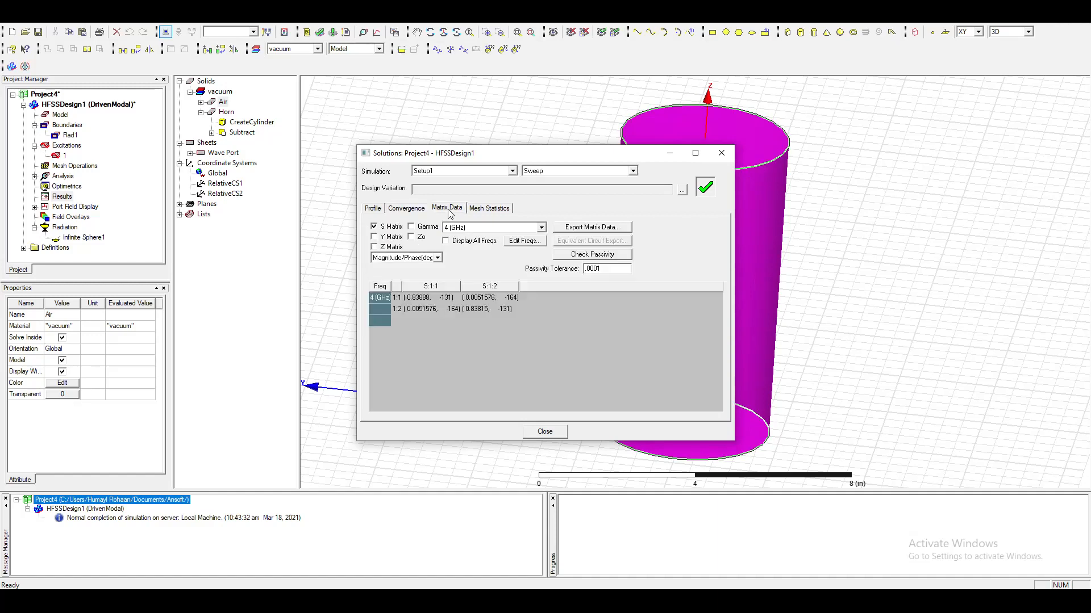
pyautogui.click(379, 297)
pyautogui.click(386, 308)
pyautogui.click(483, 209)
pyautogui.click(374, 209)
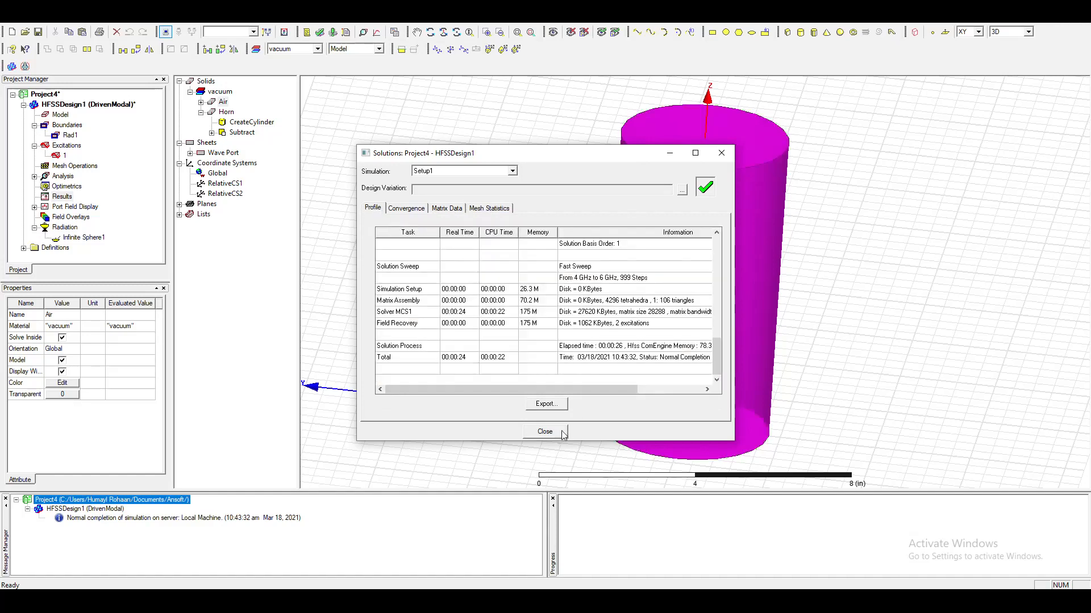
pyautogui.click(545, 433)
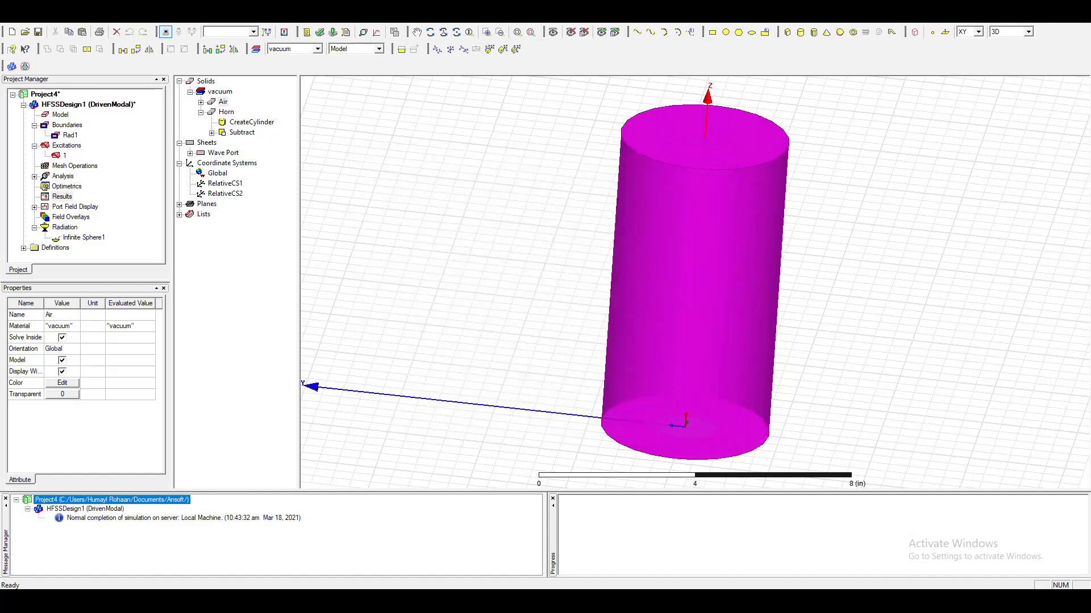
# Read the lab manual's Edit Sources section, covering how to modify the terminal excitation and the settings for sources p1:1 and p1:2.
pyautogui.scroll(-4, 197, 385)
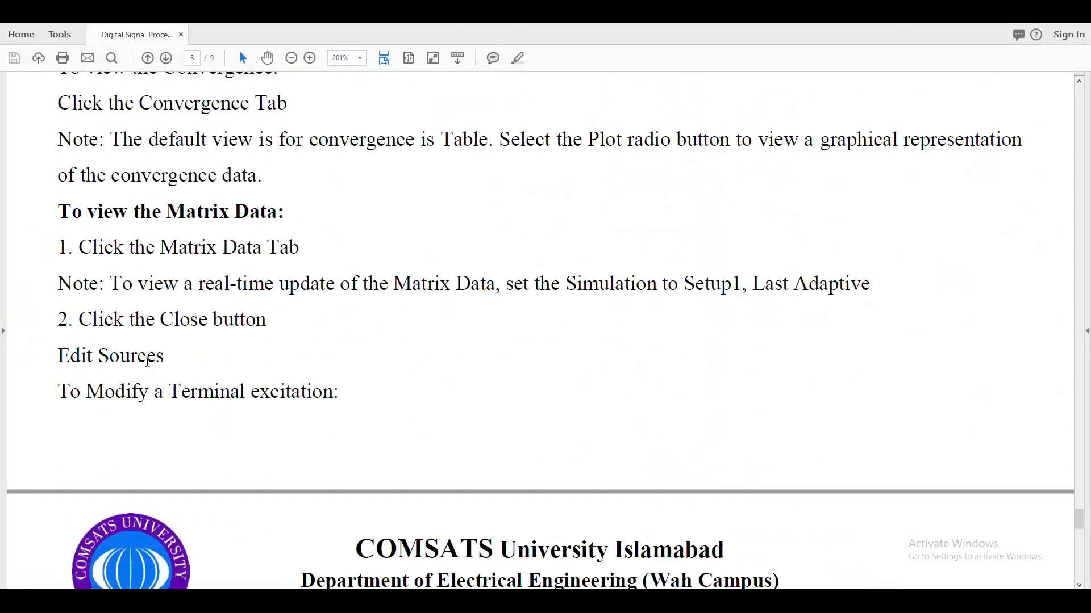
pyautogui.scroll(-2, 197, 385)
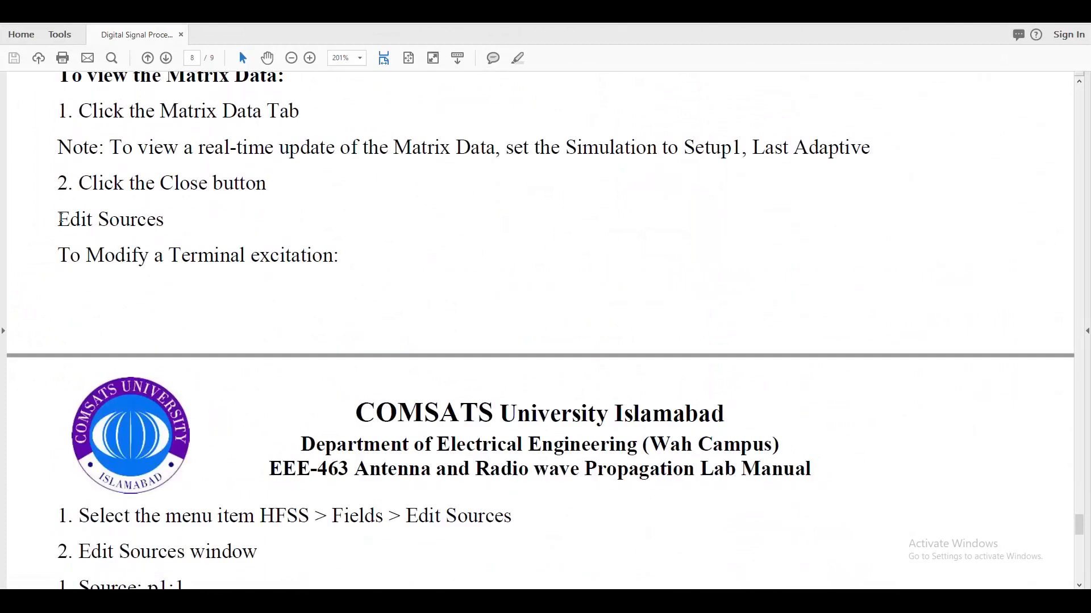
pyautogui.moveTo(59, 219); pyautogui.dragTo(177, 219)
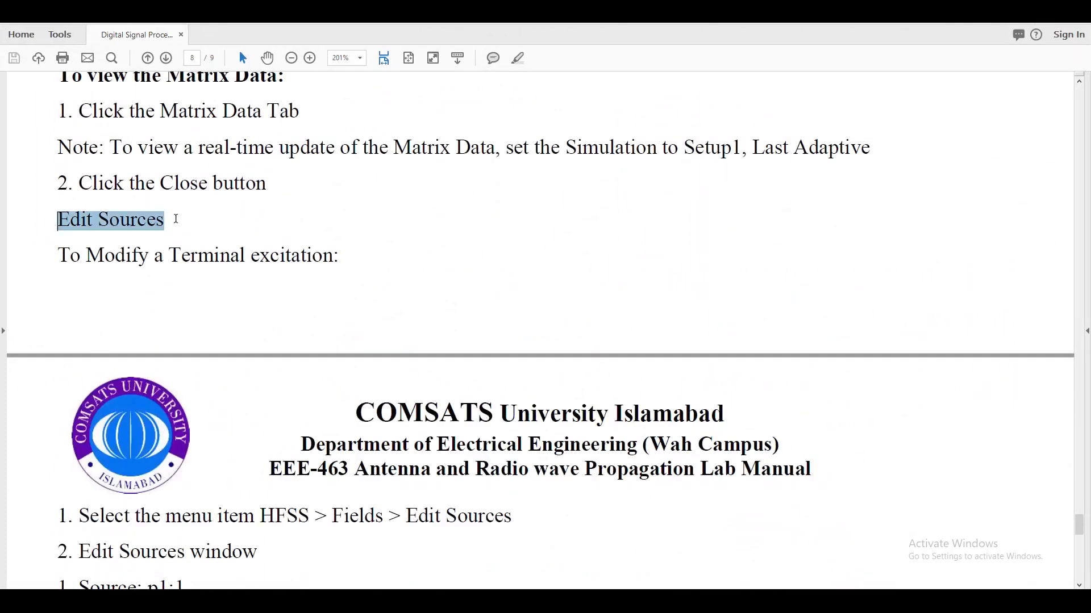
pyautogui.moveTo(63, 256); pyautogui.dragTo(334, 257)
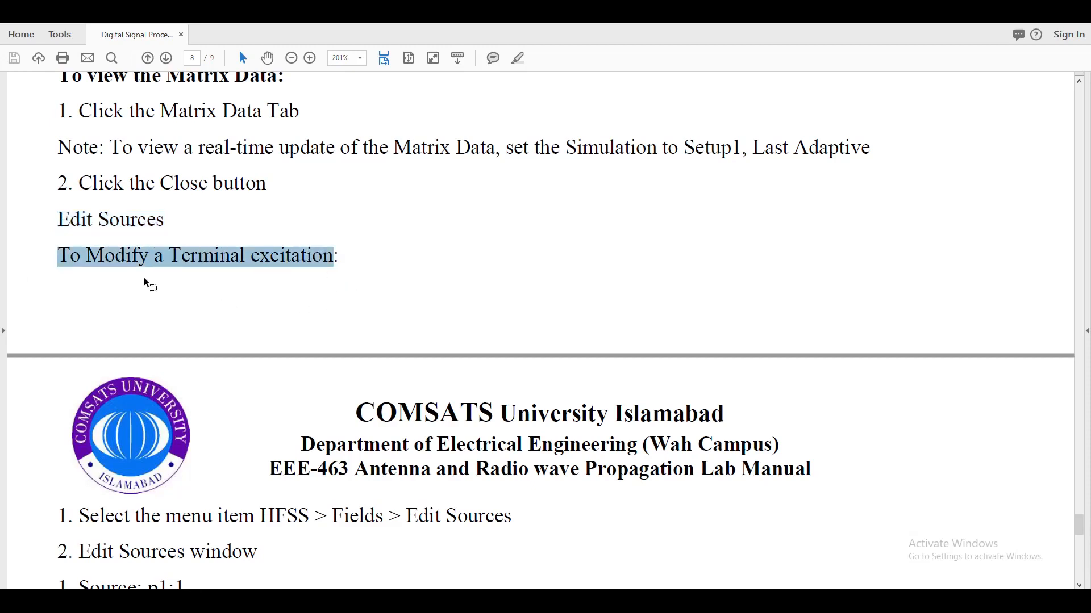
pyautogui.scroll(-3, 317, 287)
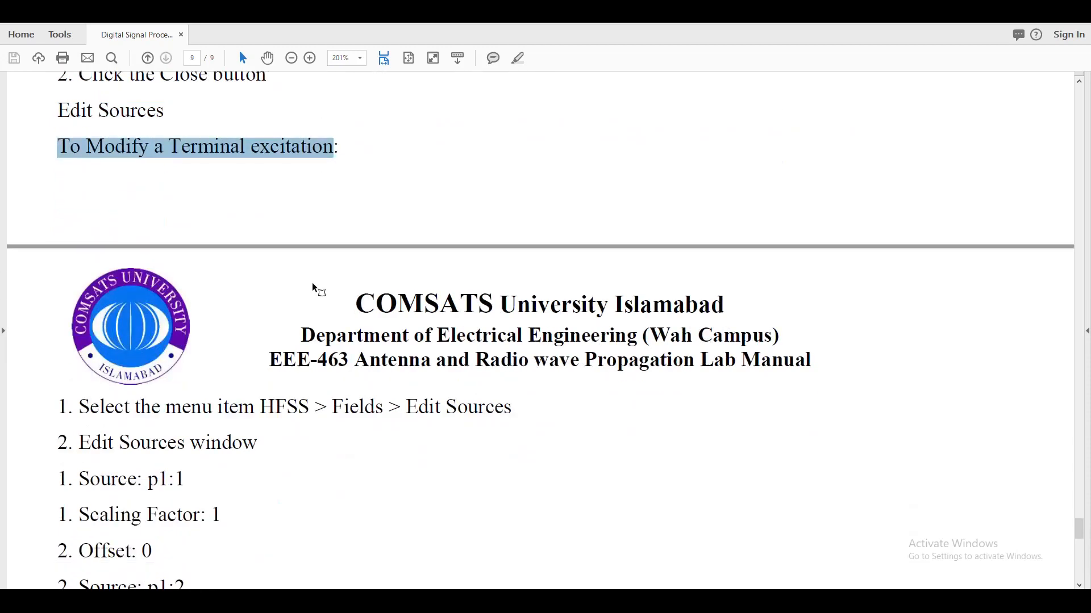
pyautogui.scroll(-3, 317, 289)
pyautogui.scroll(-4, 398, 309)
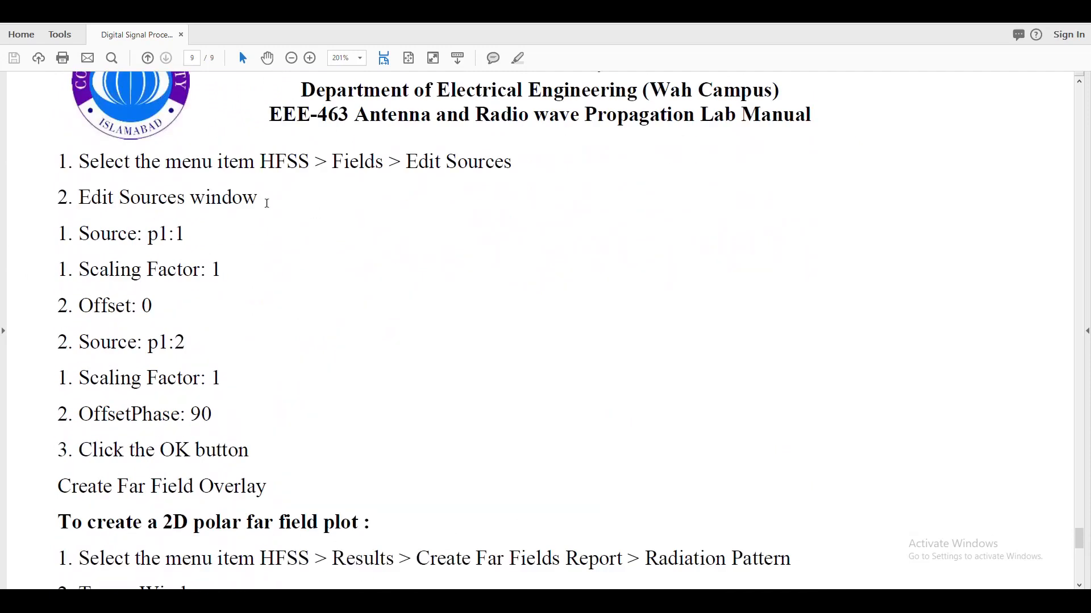
pyautogui.moveTo(333, 163); pyautogui.dragTo(513, 164)
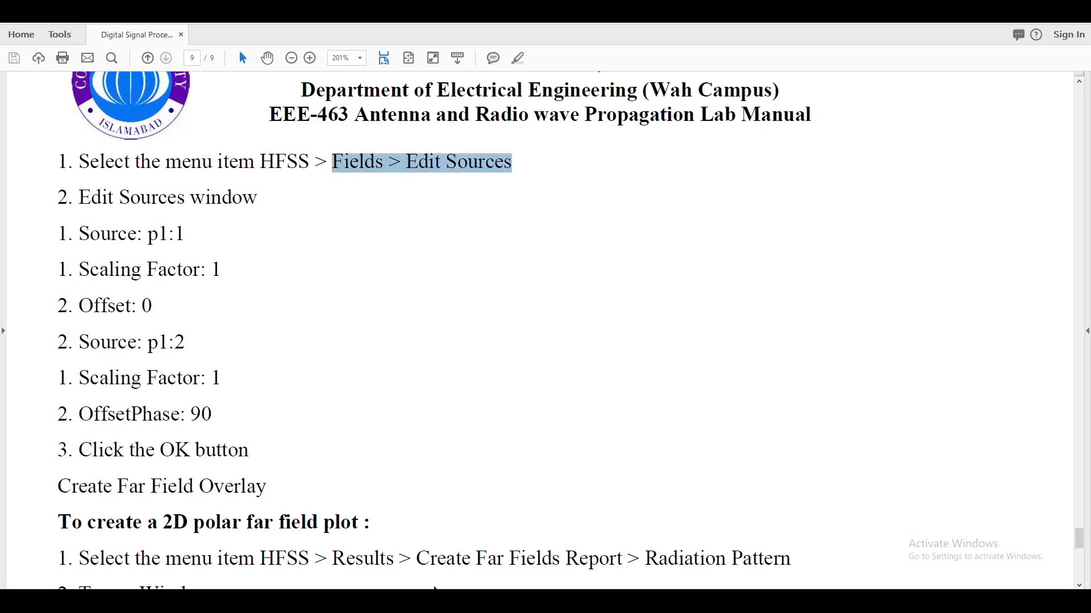
# Switch back to HFSS and open the Edit Sources window for the design's fields, placing it clear of the model.
pyautogui.click(430, 601)
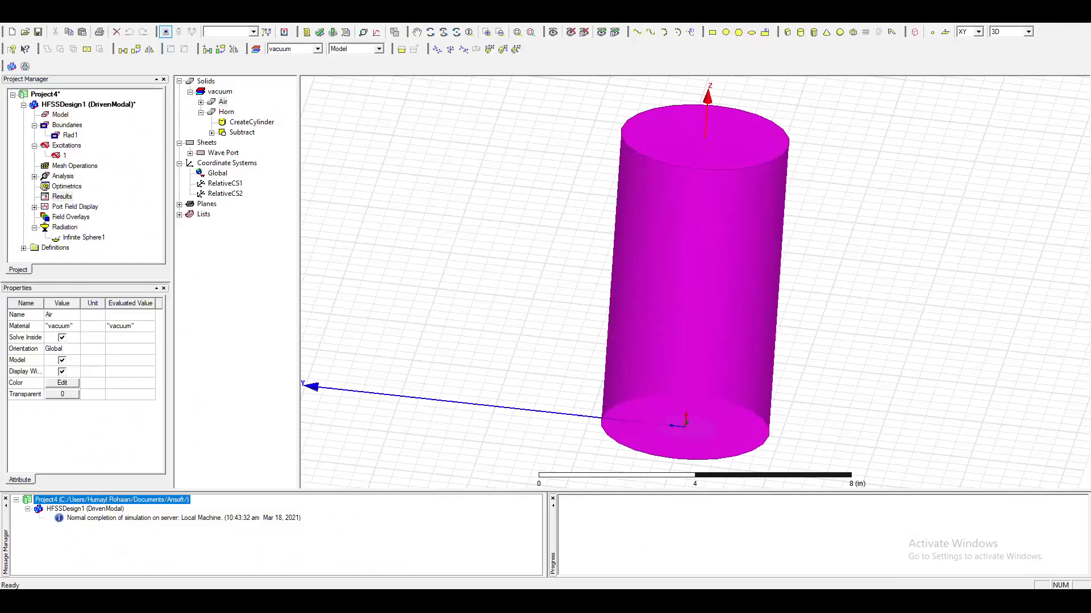
pyautogui.click(171, 19)
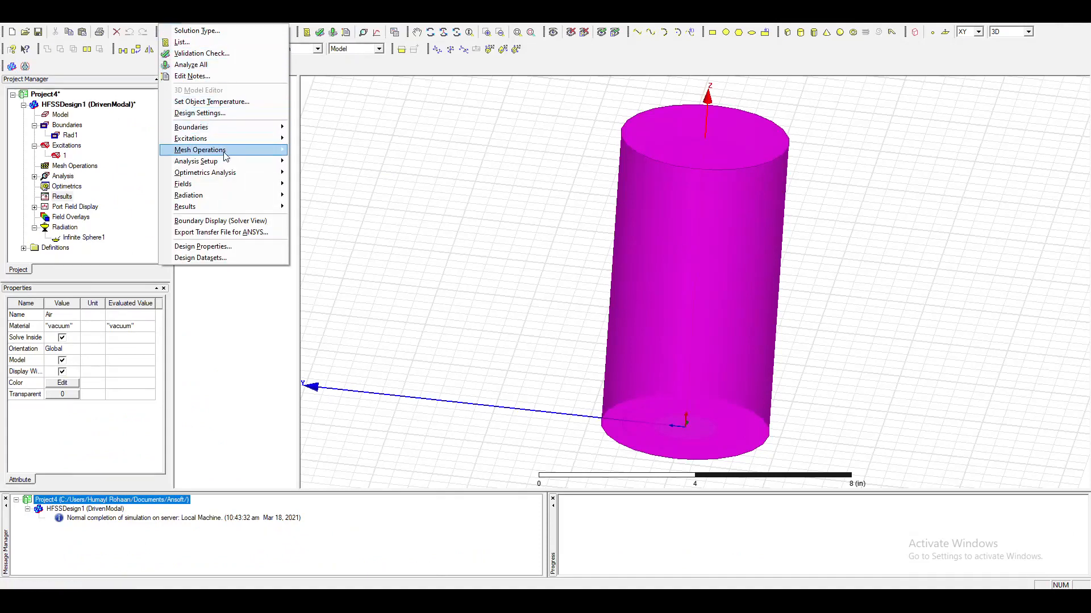
pyautogui.moveTo(218, 186)
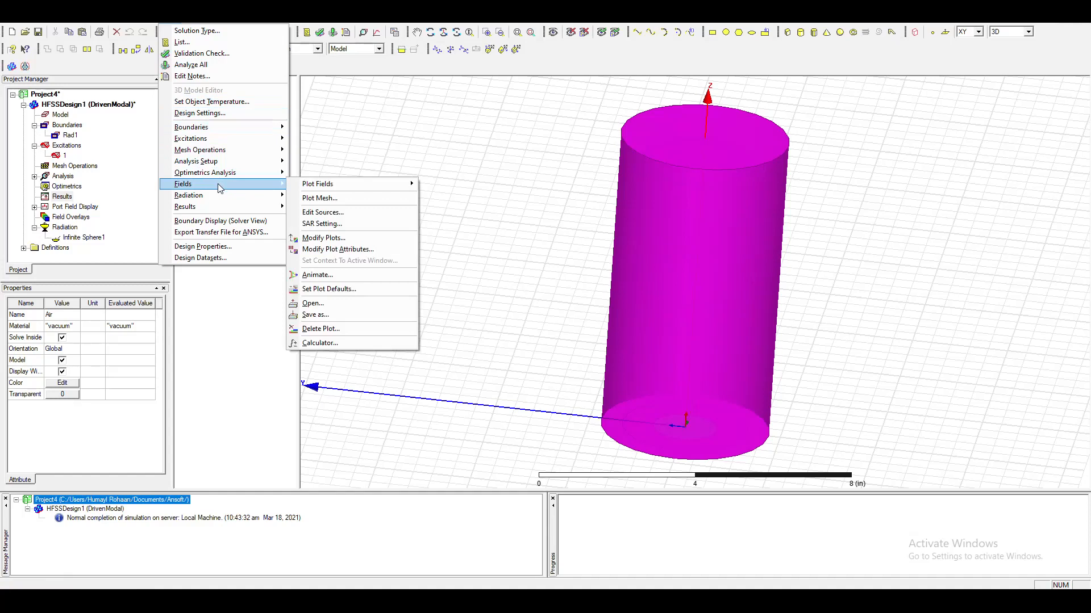
pyautogui.click(353, 213)
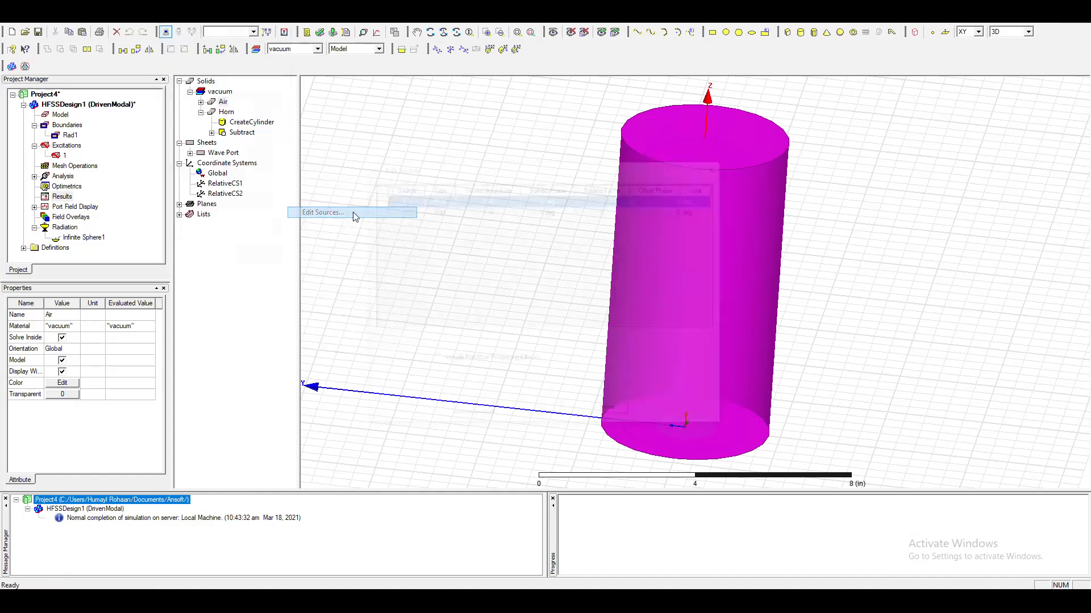
pyautogui.moveTo(556, 170); pyautogui.dragTo(453, 225)
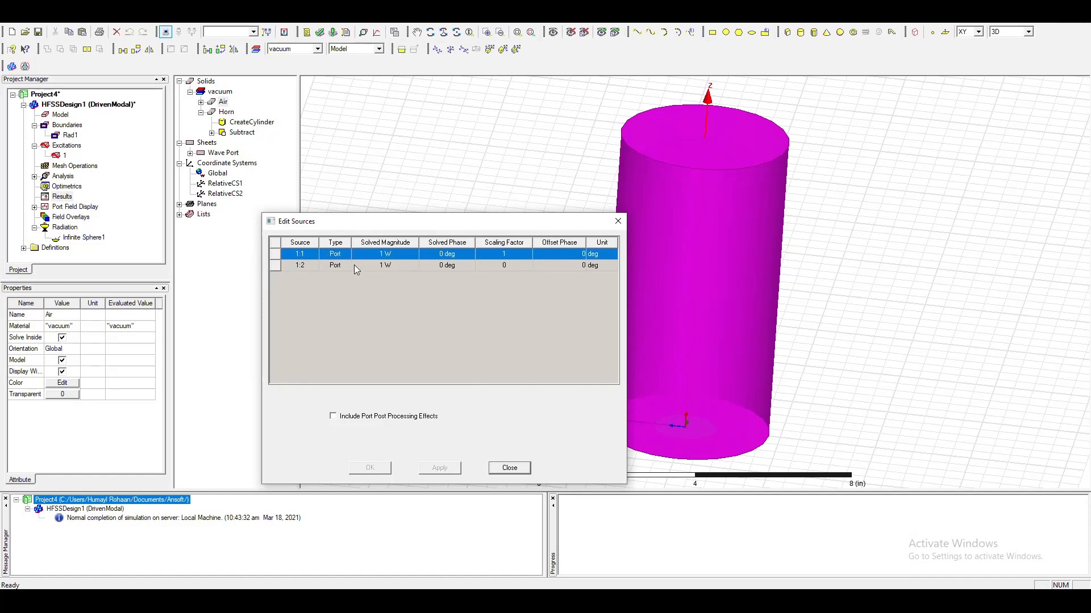
# Following the lab manual, set source 1:2 to a scaling factor of 1 and an offset phase of 90 deg.
pyautogui.click(503, 265)
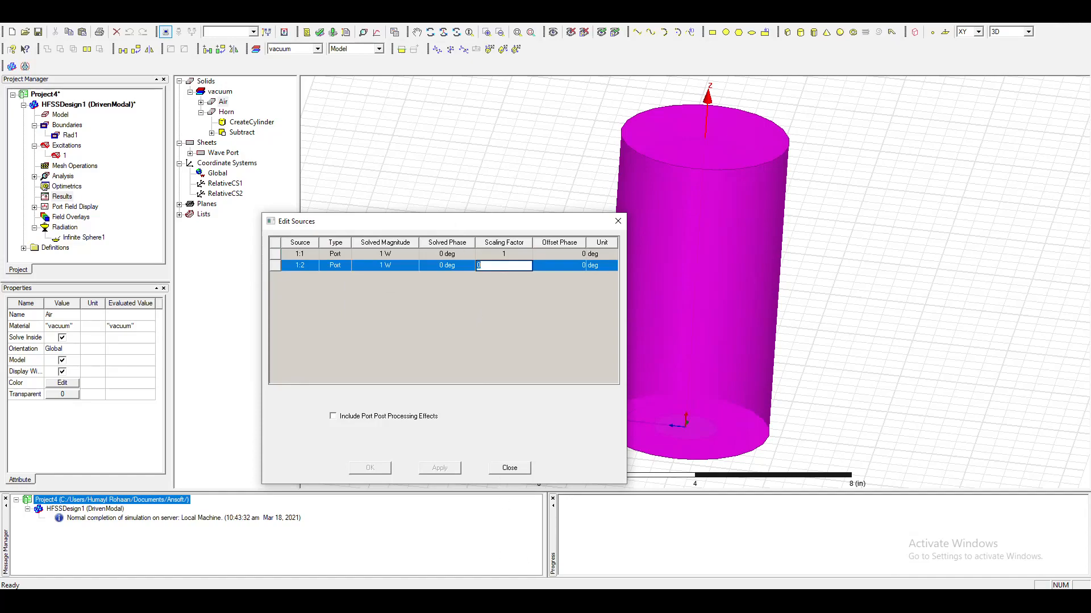
pyautogui.click(537, 601)
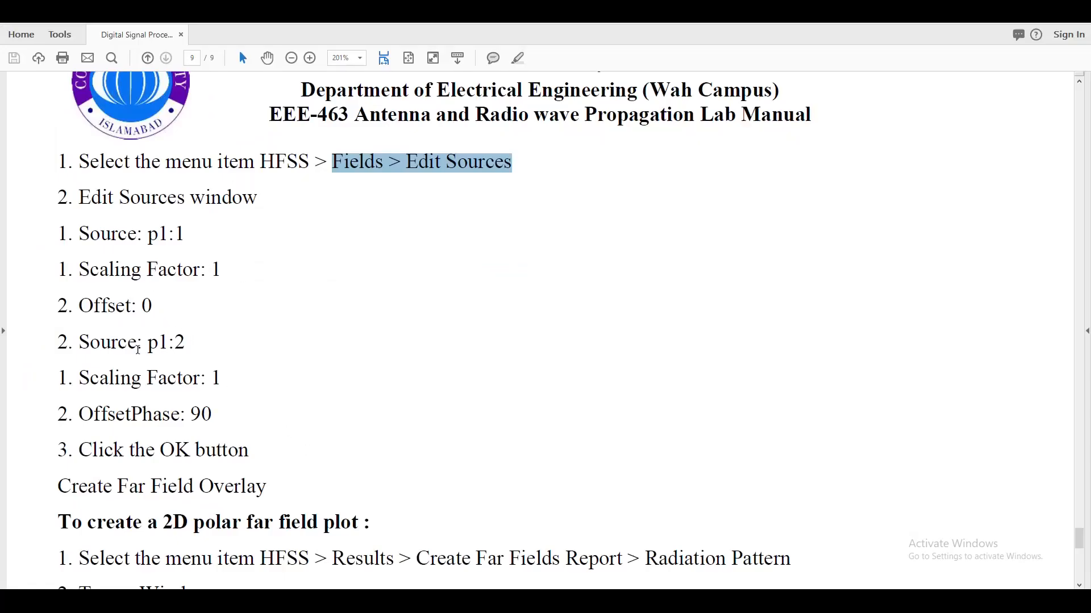
pyautogui.moveTo(215, 421); pyautogui.dragTo(186, 420)
pyautogui.scroll(1, 247, 438)
pyautogui.scroll(-1, 247, 438)
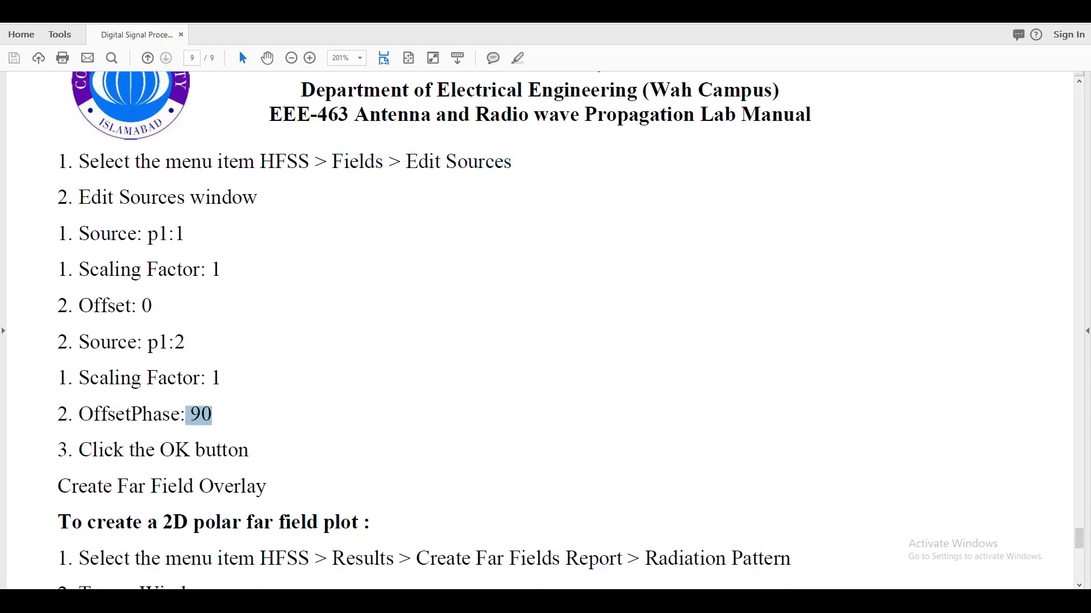
pyautogui.click(510, 601)
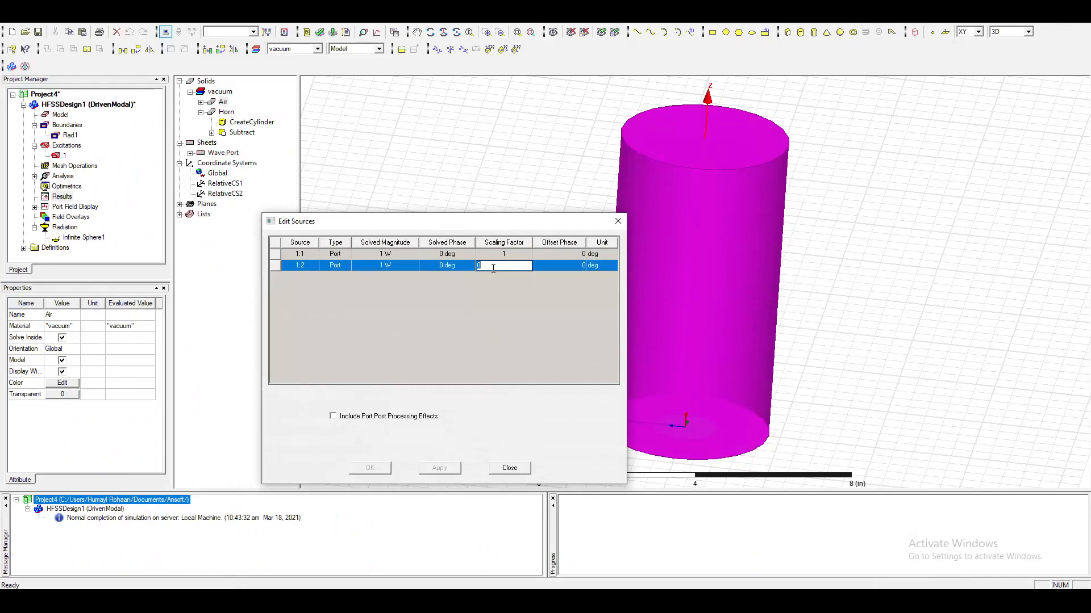
pyautogui.click(580, 265)
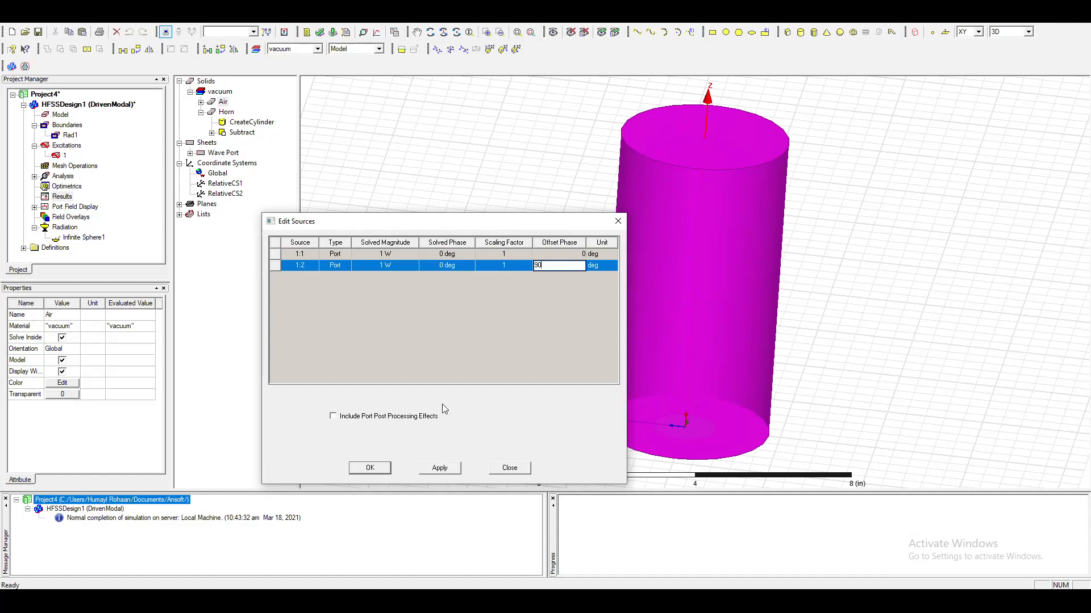
pyautogui.click(489, 365)
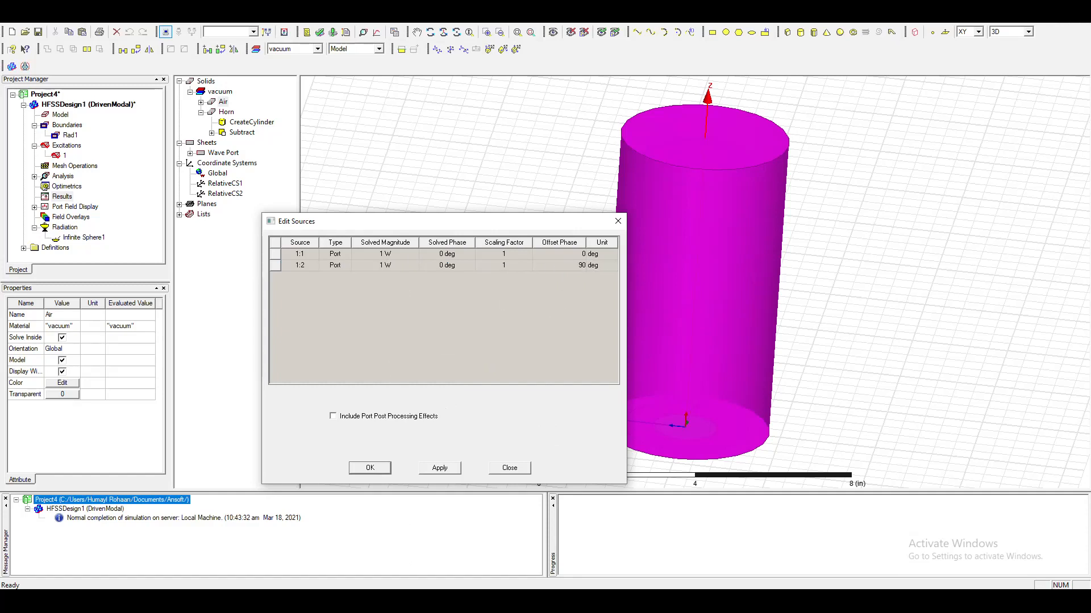
# Compare the source settings with the lab manual, then accept them in Edit Sources.
pyautogui.click(458, 601)
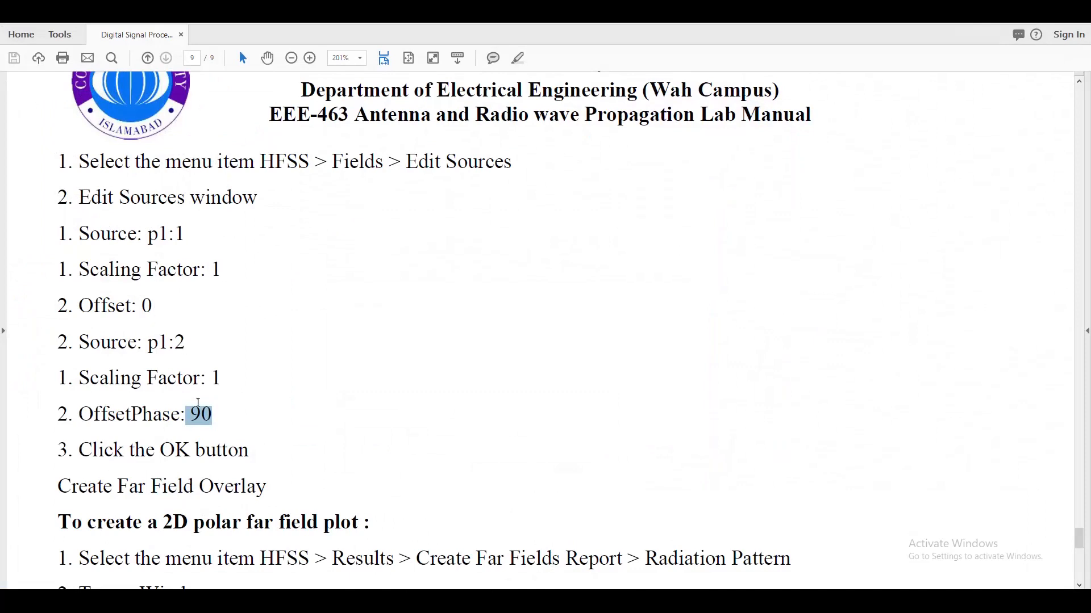
pyautogui.scroll(-2, 199, 396)
pyautogui.hotkey('alt', 'Tab')
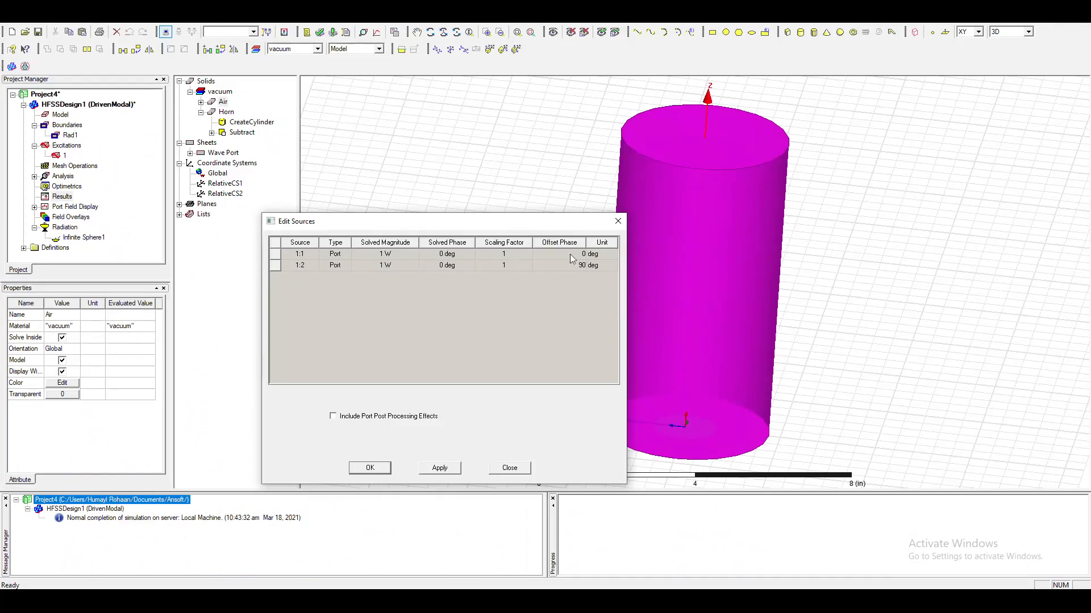
pyautogui.click(370, 468)
# Select wave port excitation 1 and inspect its circular face and integration line at the base of the horn.
pyautogui.scroll(5, 823, 429)
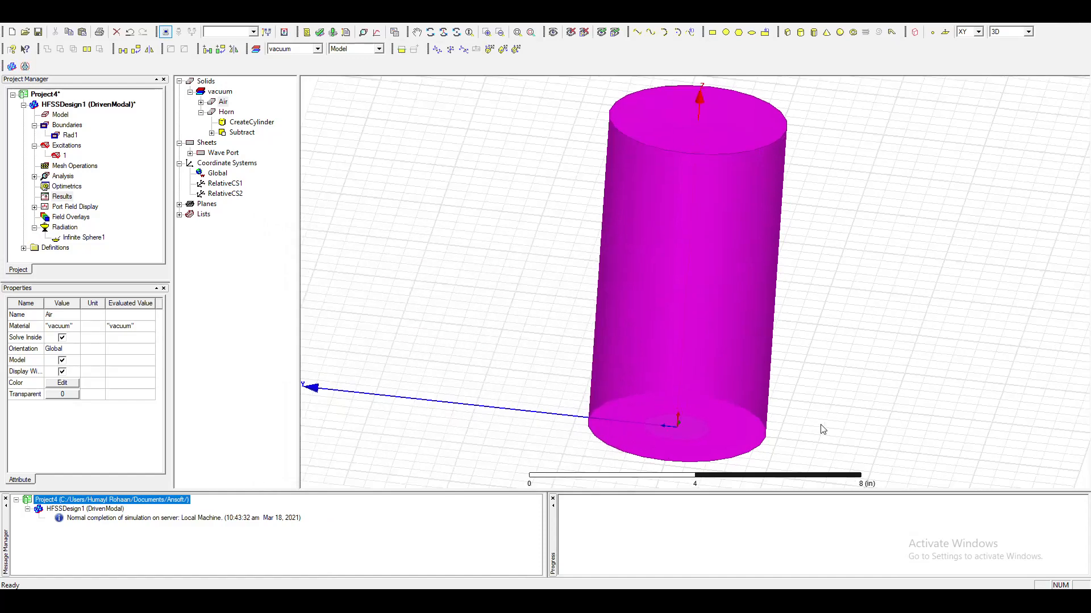
pyautogui.keyDown('alt'); pyautogui.moveTo(608, 428); pyautogui.dragTo(664, 232); pyautogui.keyUp('alt')
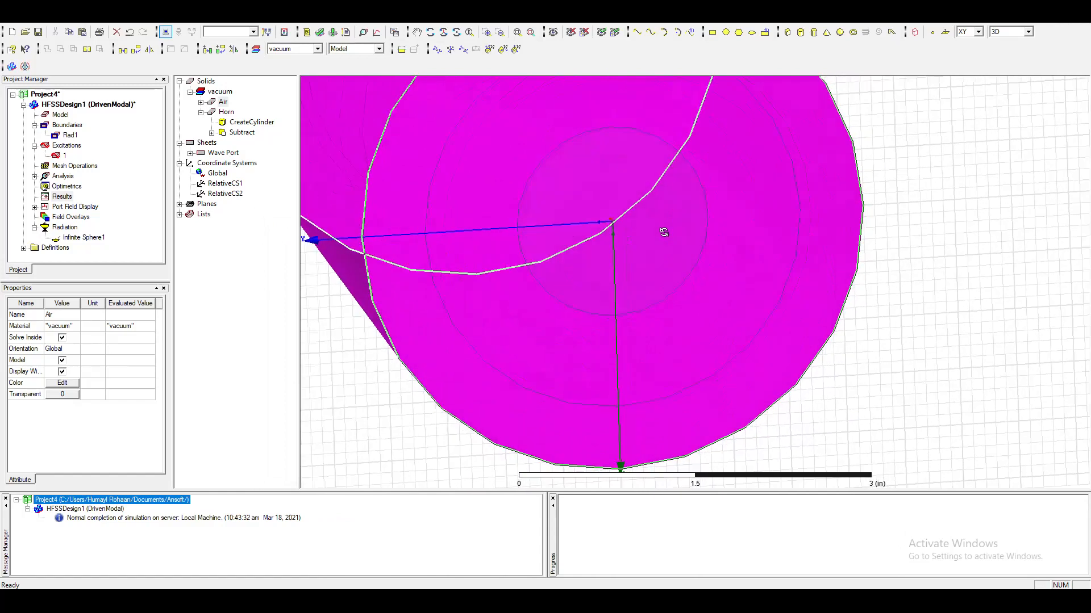
pyautogui.click(67, 146)
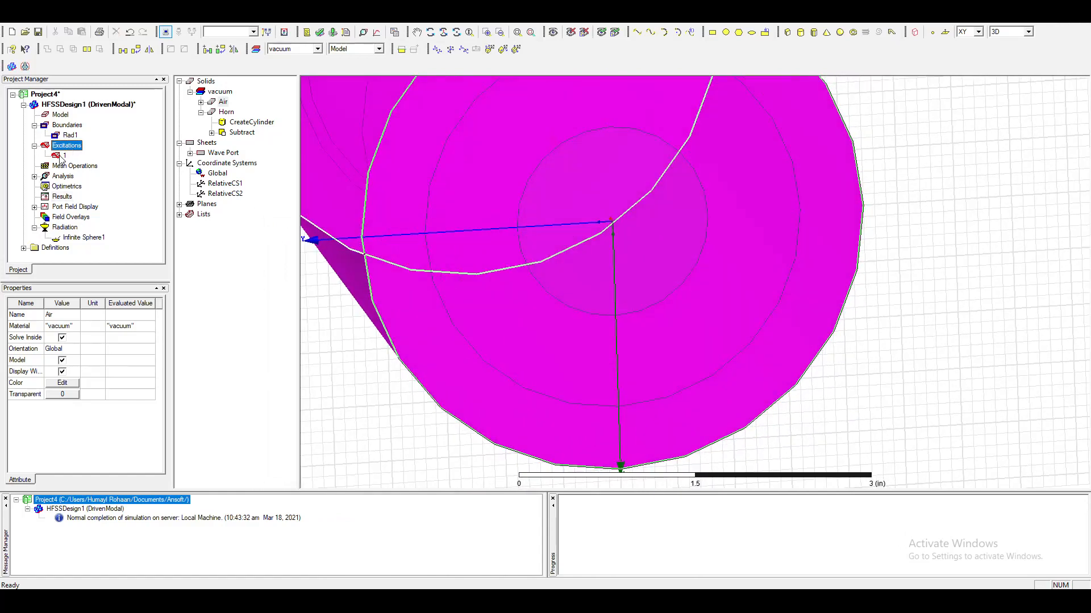
pyautogui.click(62, 156)
pyautogui.keyDown('alt'); pyautogui.moveTo(693, 362); pyautogui.dragTo(613, 214); pyautogui.keyUp('alt')
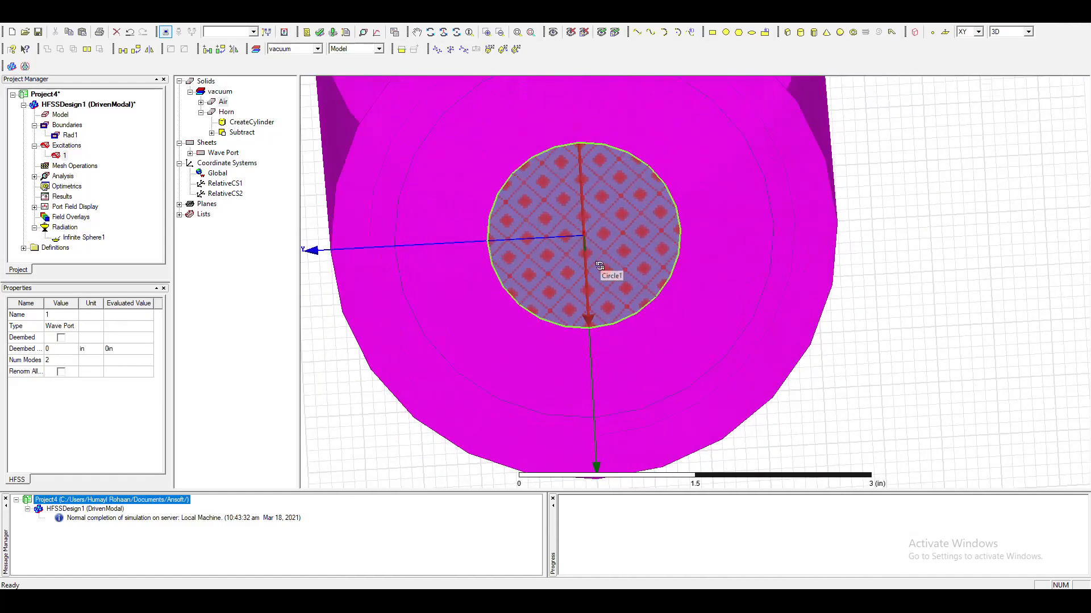
pyautogui.scroll(1, 600, 266)
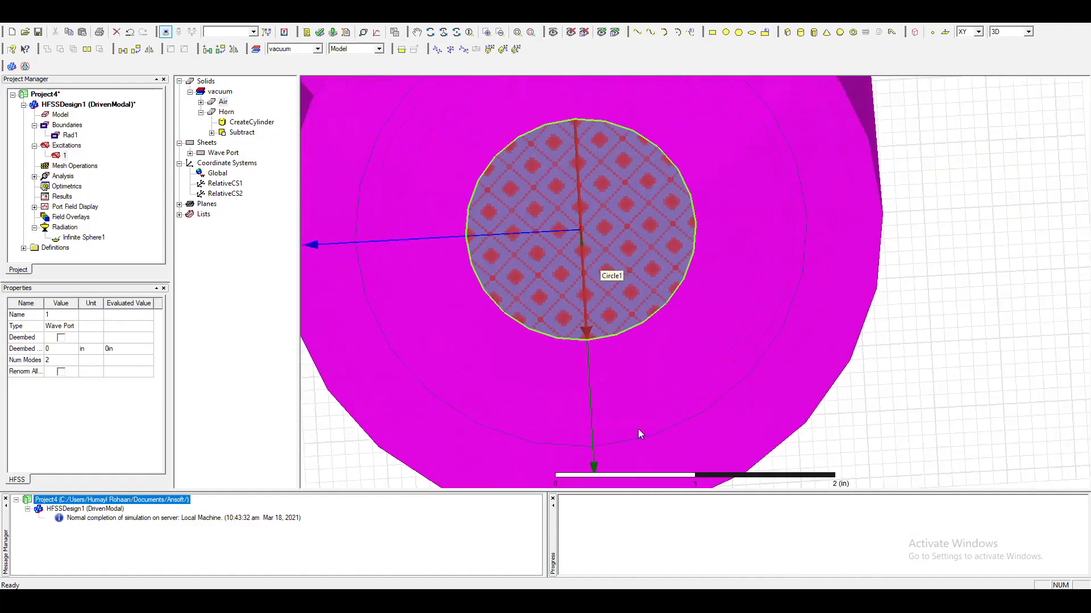
pyautogui.scroll(-4, 469, 250)
pyautogui.scroll(-3, 568, 225)
pyautogui.keyDown('alt'); pyautogui.moveTo(549, 142); pyautogui.dragTo(570, 238); pyautogui.keyUp('alt')
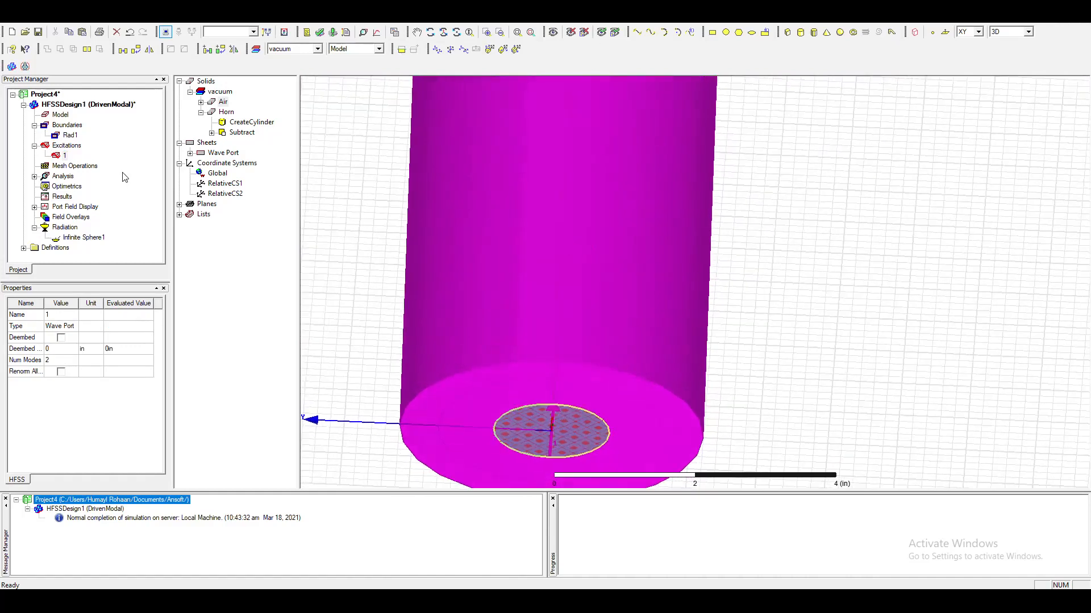
# Open the properties of wave port 1, review its modes and integration line definitions, and close them.
pyautogui.doubleClick(64, 157)
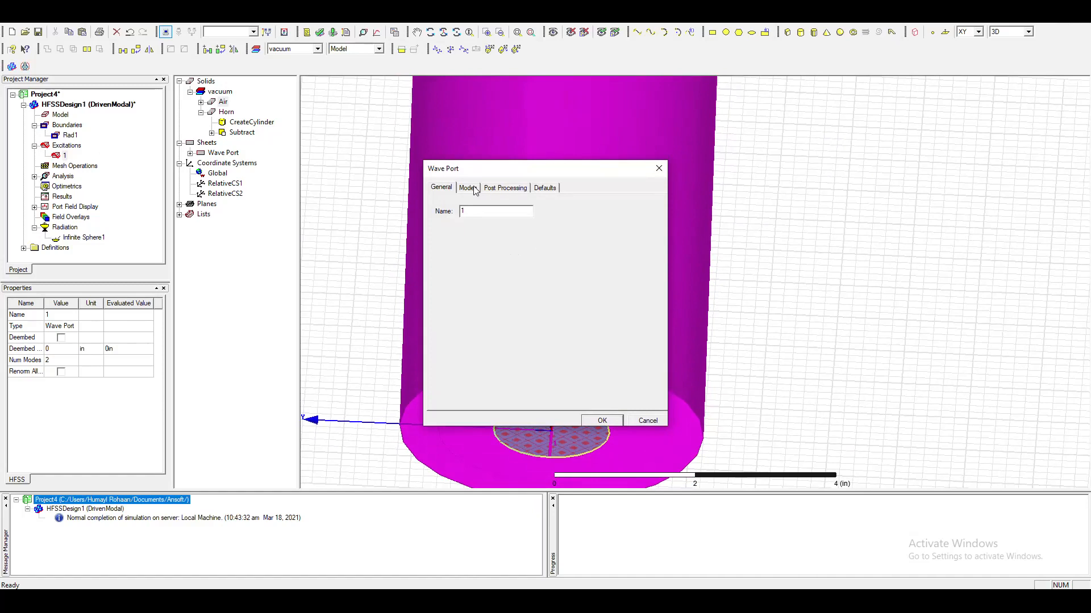
pyautogui.click(468, 188)
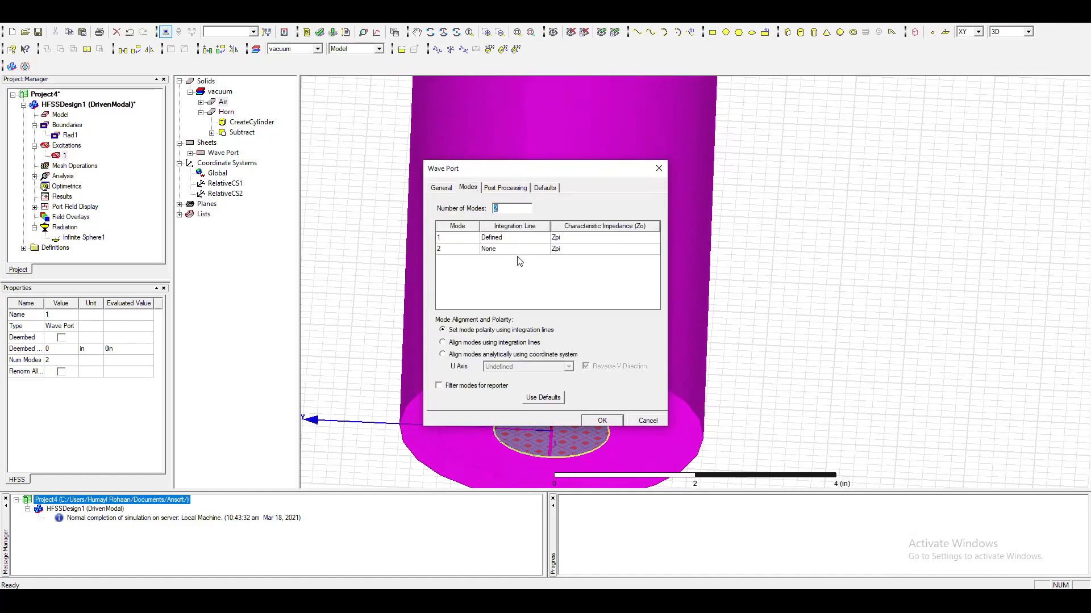
pyautogui.click(490, 191)
pyautogui.click(471, 188)
pyautogui.click(599, 421)
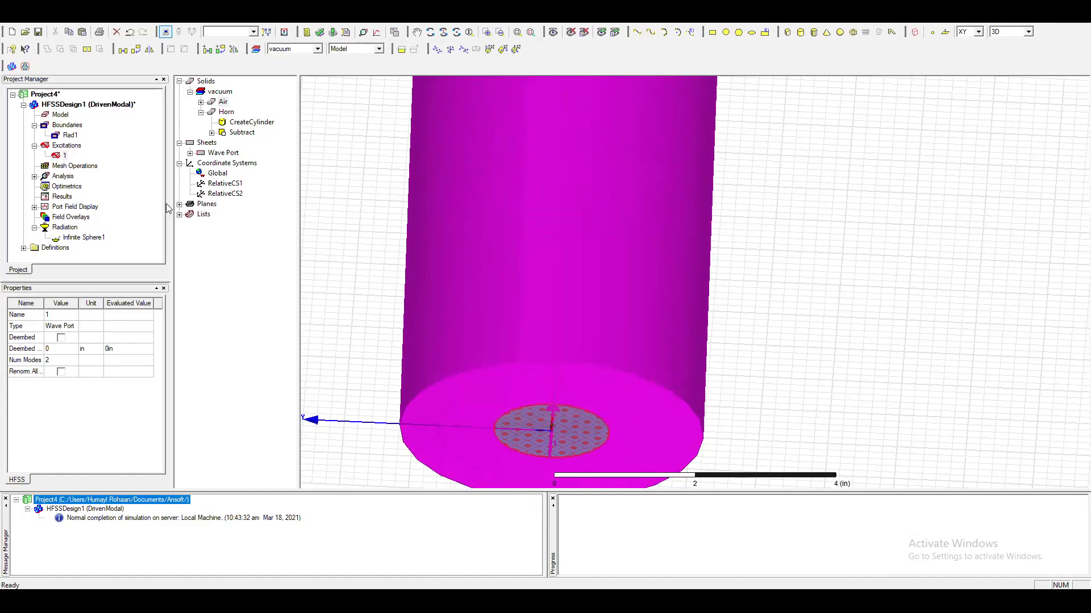
# Reopen Edit Sources to check the scaling factors and offset phases of both port modes, then close it.
pyautogui.click(168, 23)
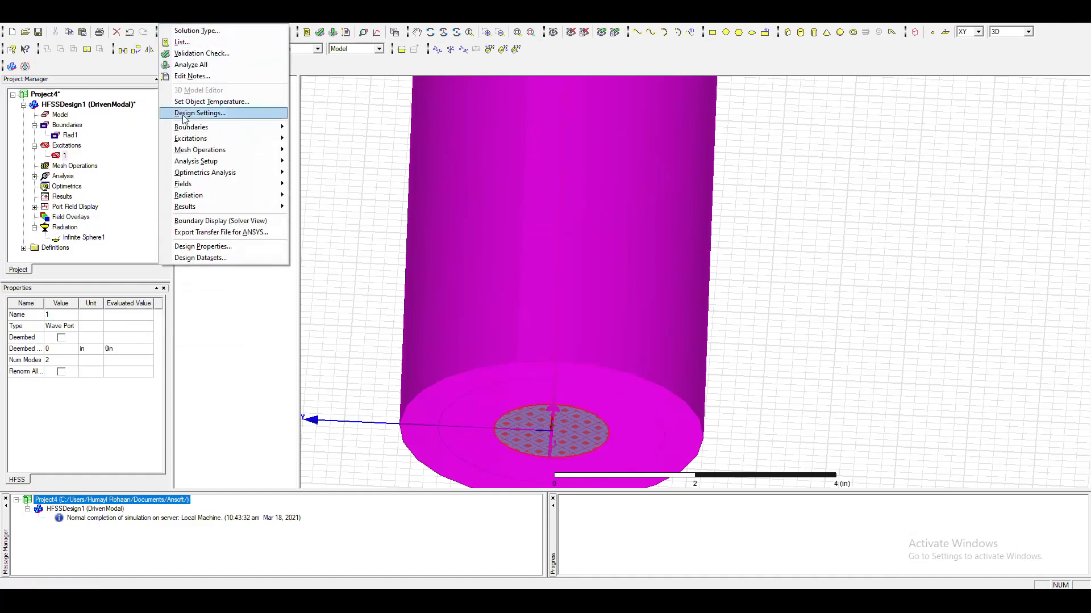
pyautogui.moveTo(277, 188)
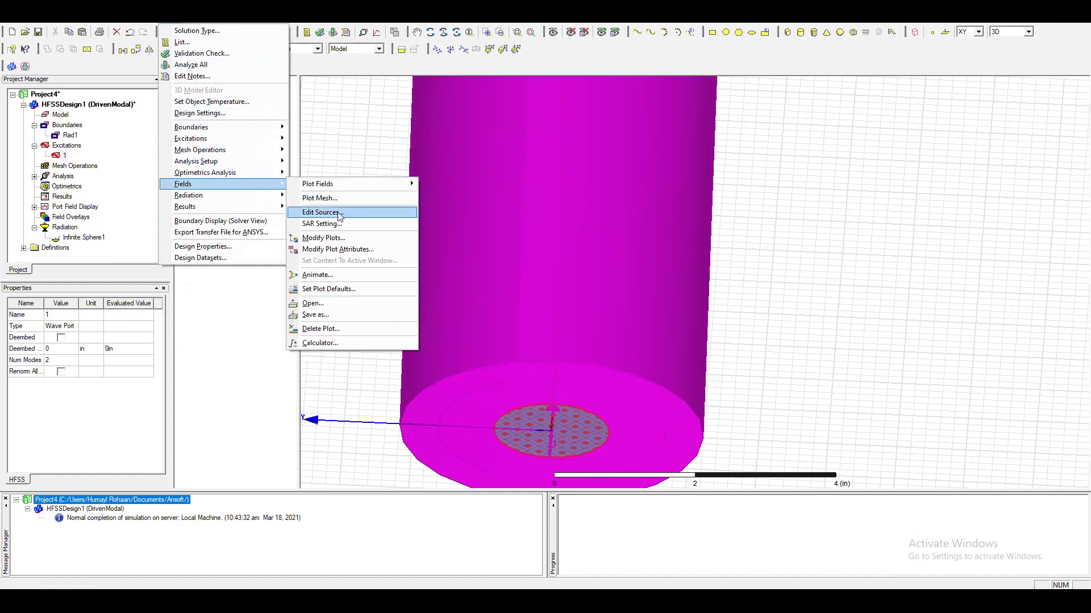
pyautogui.click(321, 212)
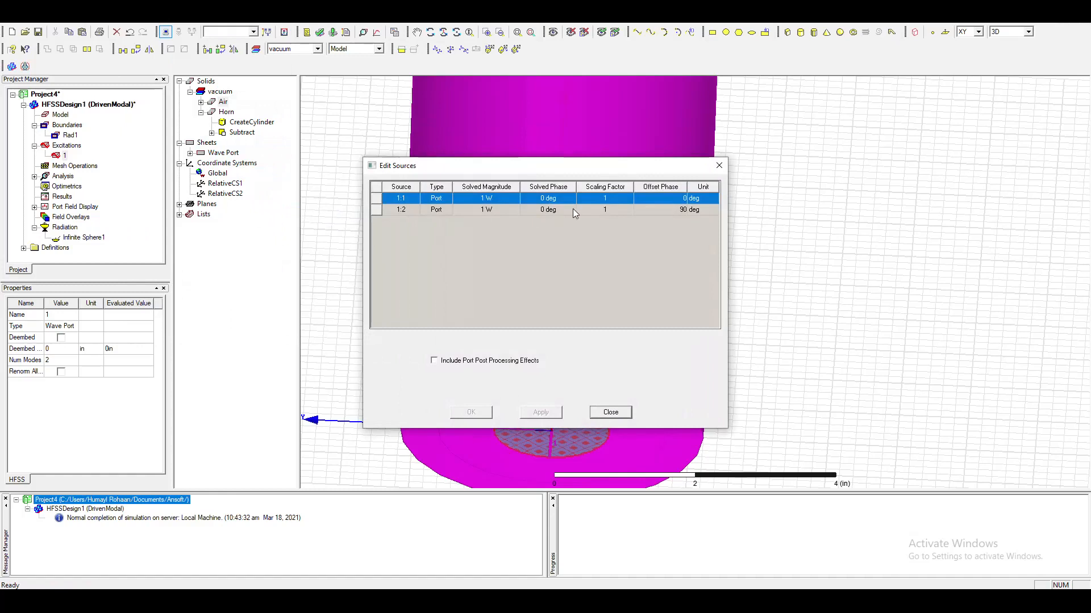
pyautogui.click(612, 418)
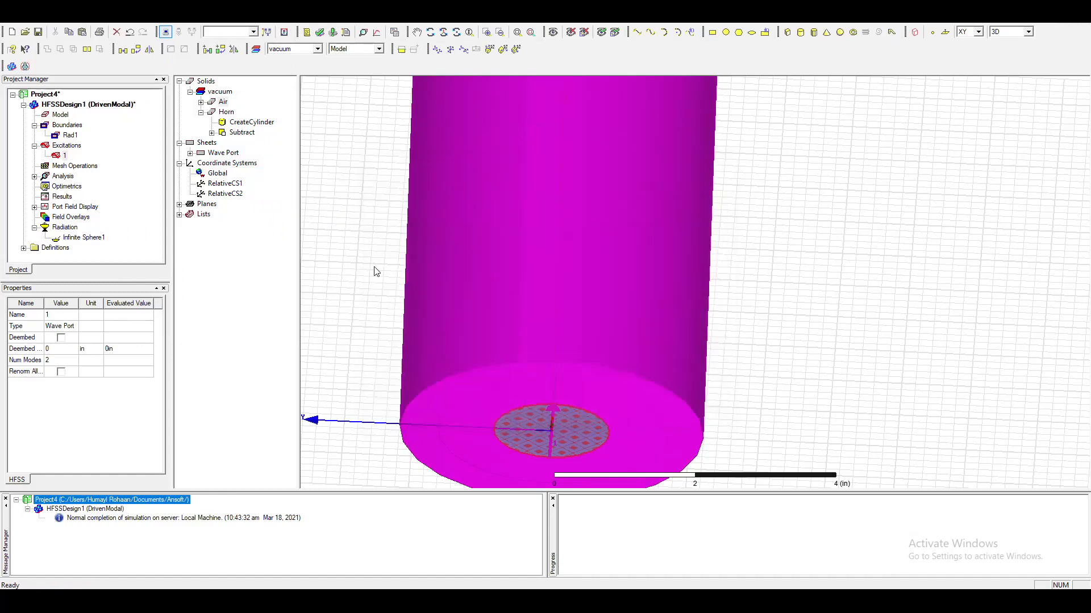
# Clear the wave port and air body selection so that nothing in the model is selected.
pyautogui.click(788, 305)
pyautogui.scroll(-4, 724, 302)
pyautogui.scroll(-3, 726, 298)
pyautogui.click(679, 241)
pyautogui.click(850, 248)
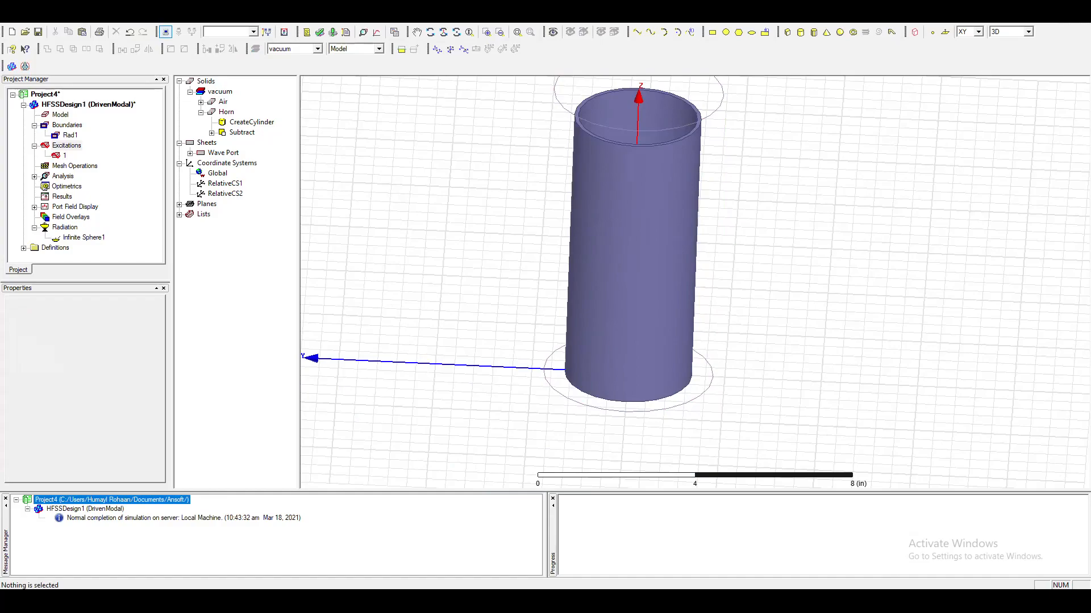
# Read the steps for creating a 2D polar far field plot in the PDF lab manual and return to HFSS.
pyautogui.hotkey('alt', 'Tab')
pyautogui.scroll(-4, 365, 443)
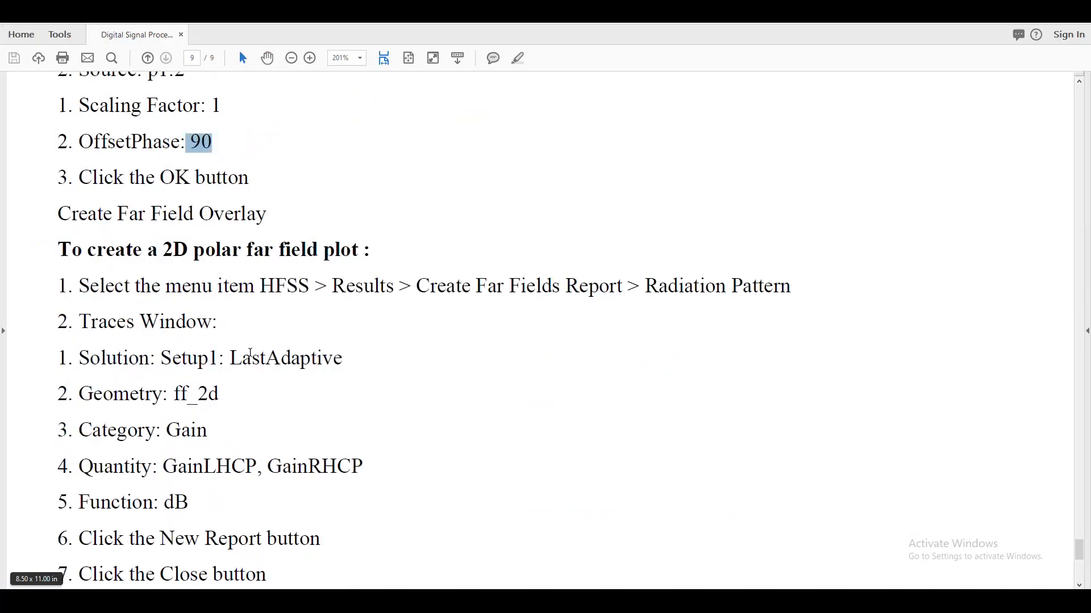
pyautogui.scroll(-1, 251, 355)
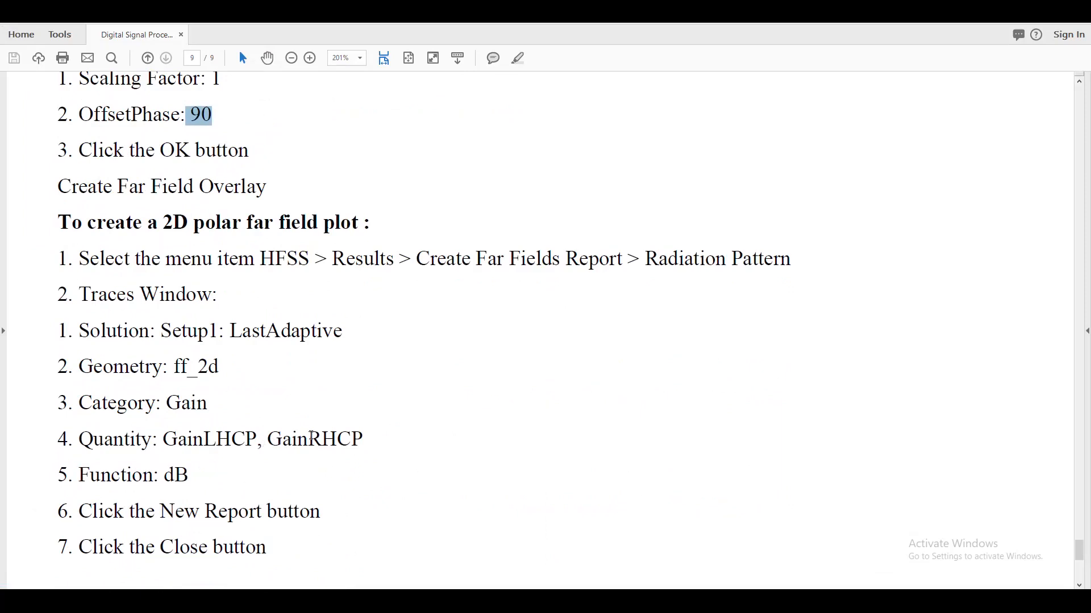
pyautogui.scroll(-3, 328, 458)
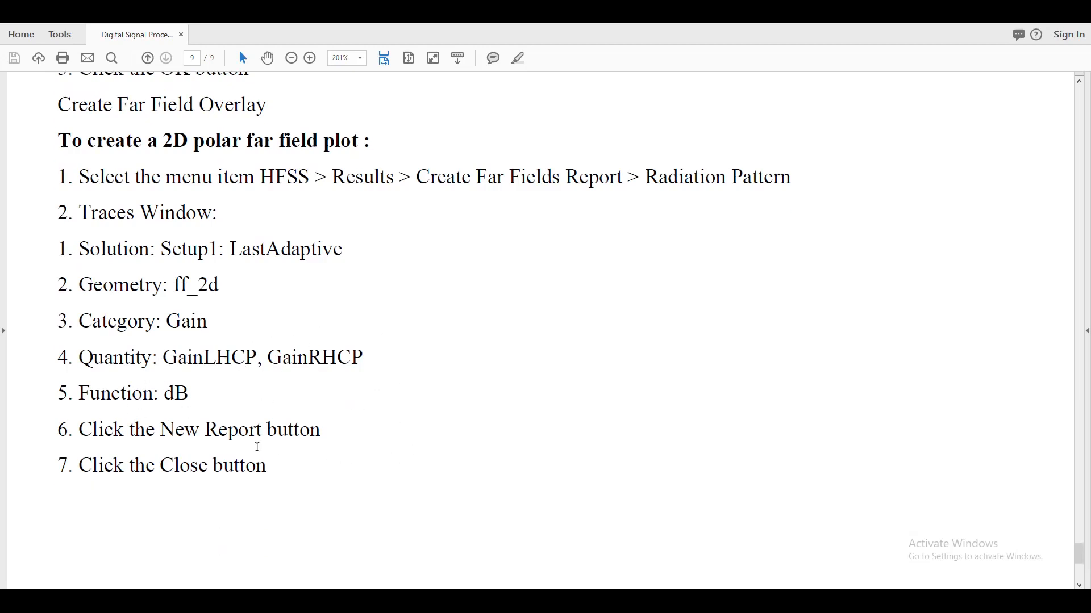
pyautogui.scroll(-5, 275, 460)
pyautogui.scroll(-5, 280, 480)
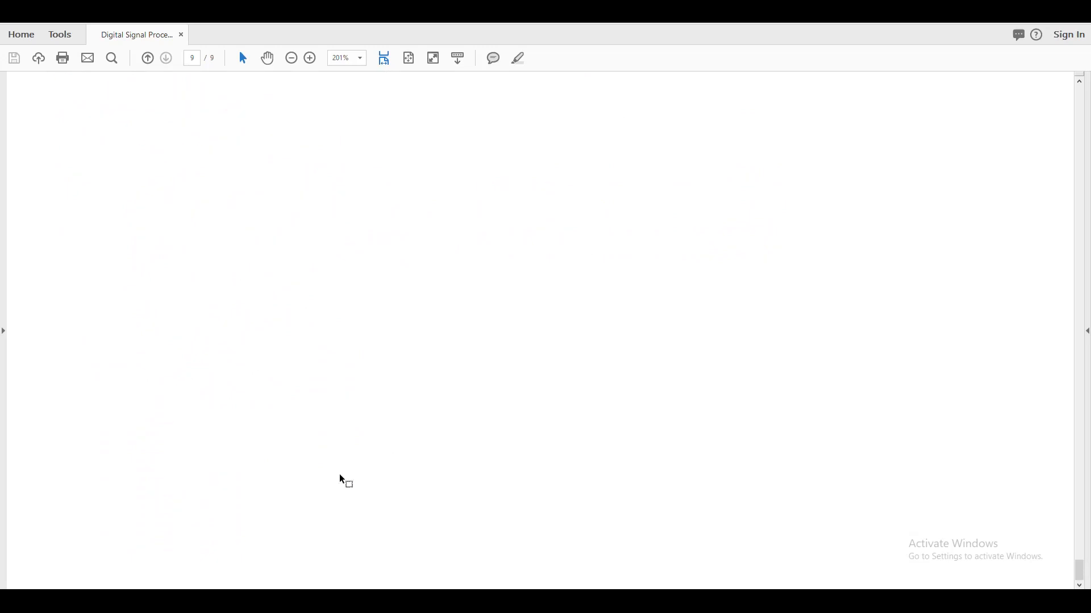
pyautogui.scroll(-5, 884, 270)
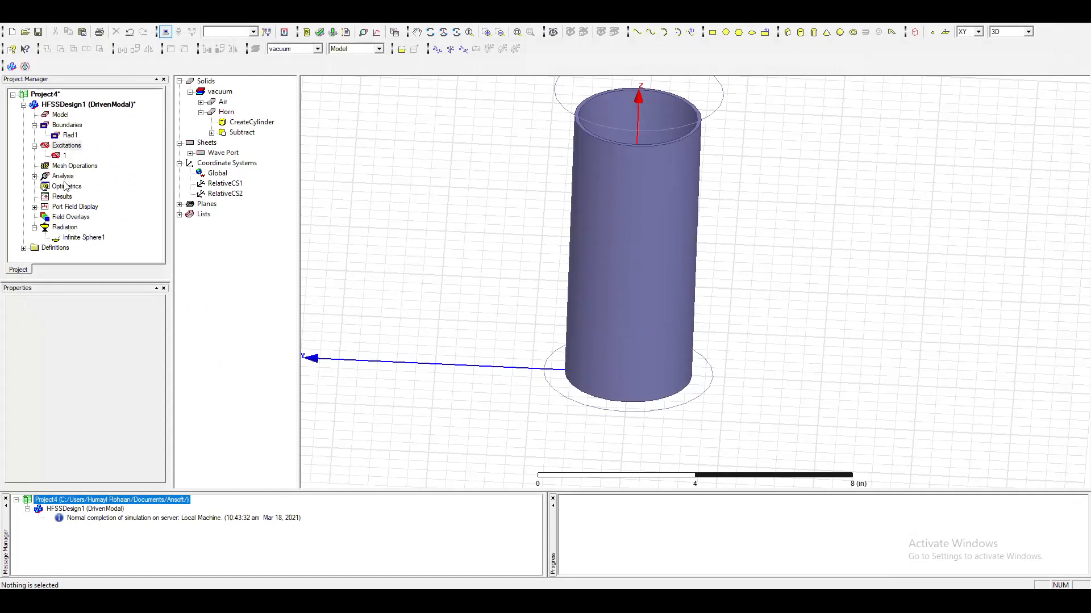
# Create a rectangular modal solution data plot of S(1:1,1:1), S(1:1,1:2), S(1:2,1:1) and S(1:2,1:2) in dB from Setup1 : Sweep.
pyautogui.rightClick(60, 197)
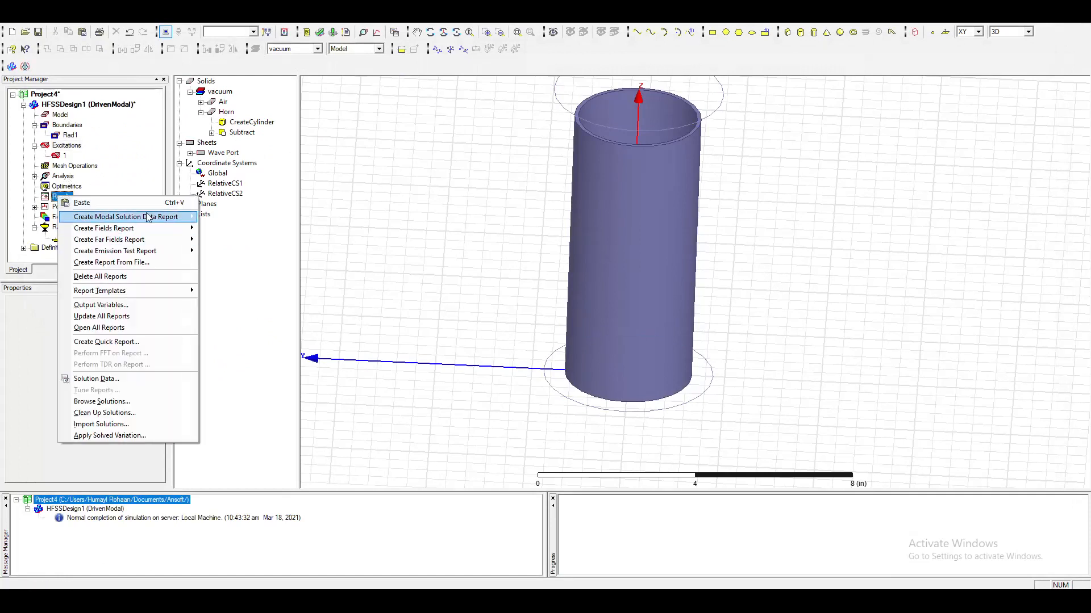
pyautogui.moveTo(152, 218)
pyautogui.click(236, 217)
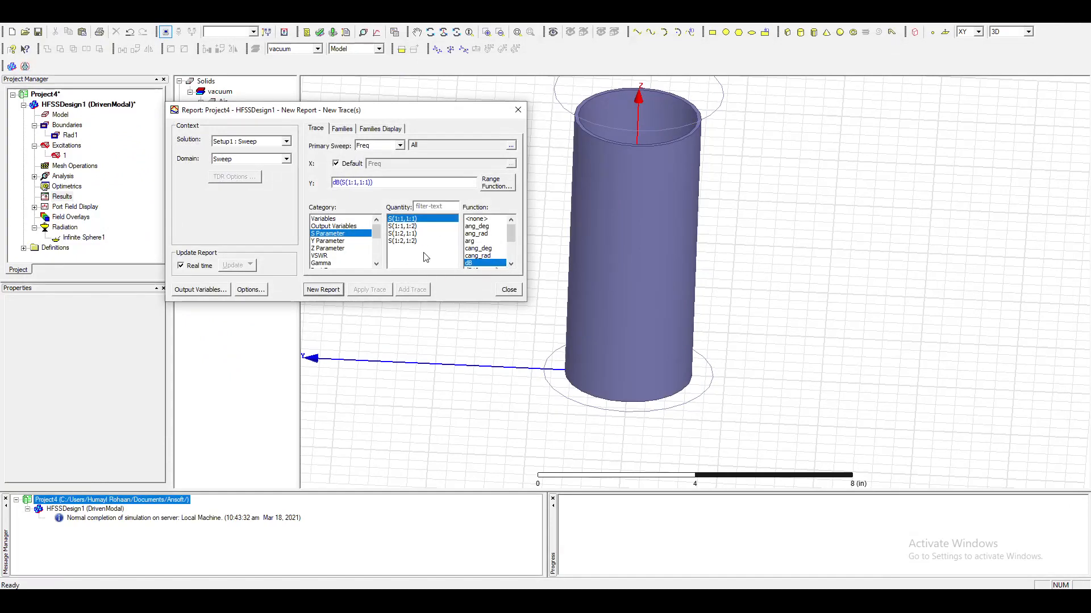
pyautogui.click(403, 226)
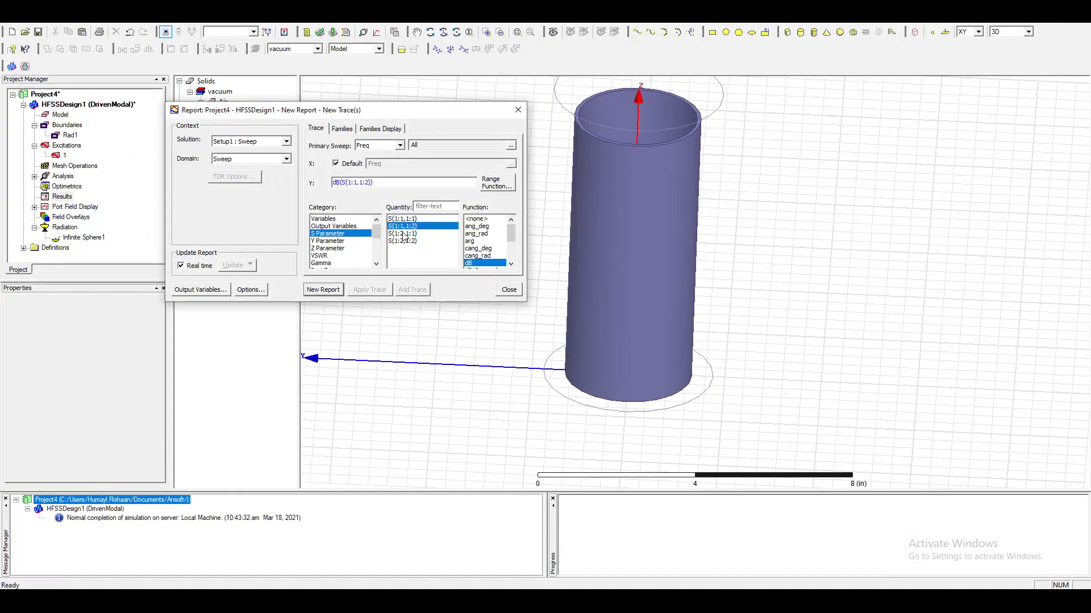
pyautogui.click(404, 233)
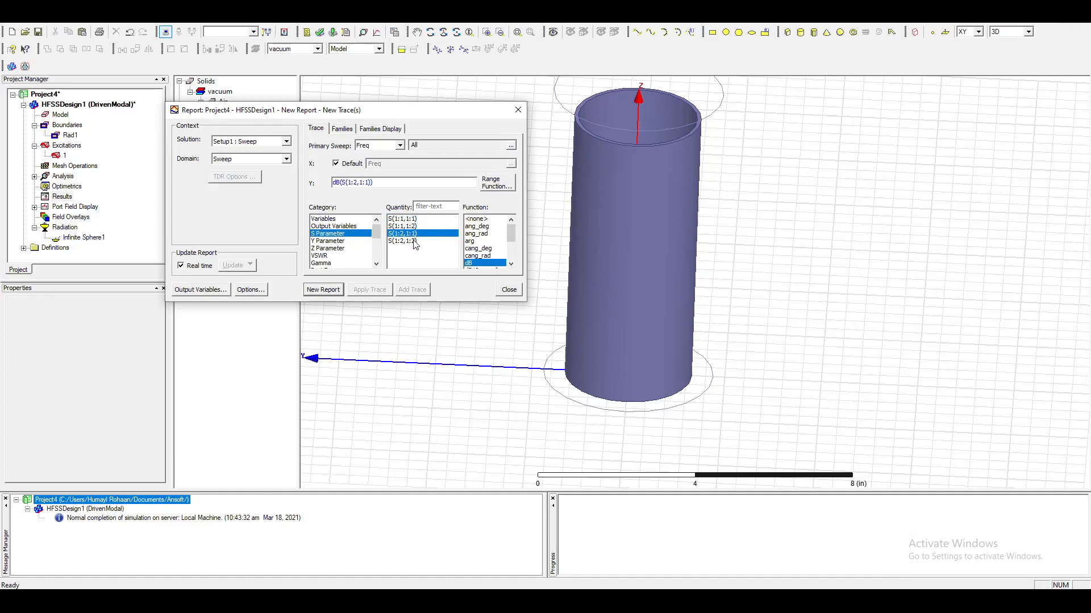
pyautogui.click(412, 242)
pyautogui.keyDown('ctrl'); pyautogui.click(408, 235); pyautogui.keyUp('ctrl')
pyautogui.keyDown('ctrl'); pyautogui.click(406, 227); pyautogui.keyUp('ctrl')
pyautogui.keyDown('ctrl'); pyautogui.click(406, 226); pyautogui.keyUp('ctrl')
pyautogui.keyDown('ctrl'); pyautogui.click(402, 226); pyautogui.keyUp('ctrl')
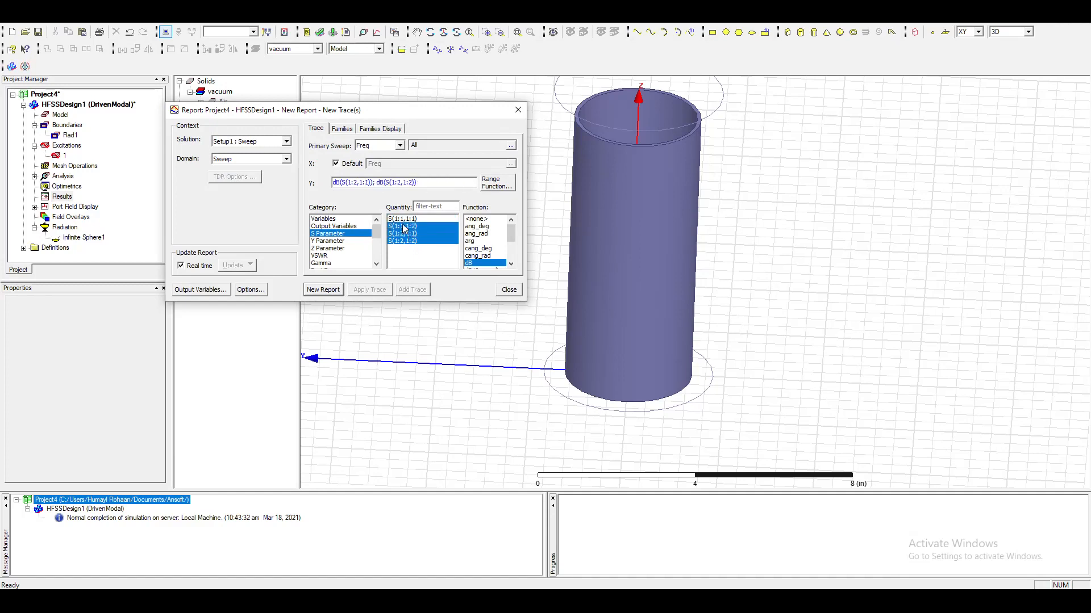
pyautogui.keyDown('ctrl'); pyautogui.click(402, 218); pyautogui.keyUp('ctrl')
pyautogui.click(329, 290)
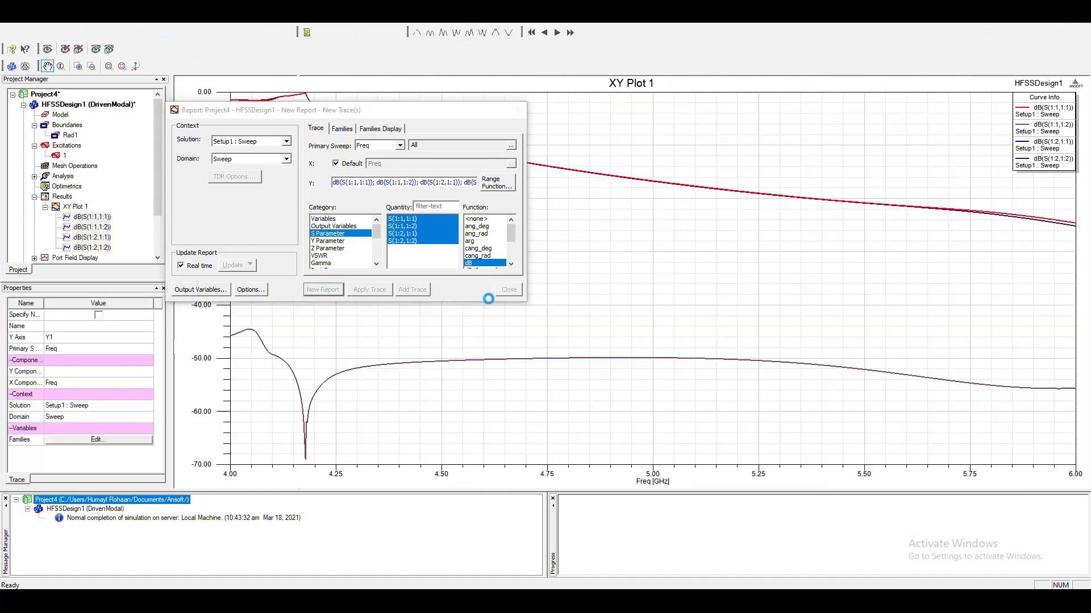
pyautogui.click(509, 290)
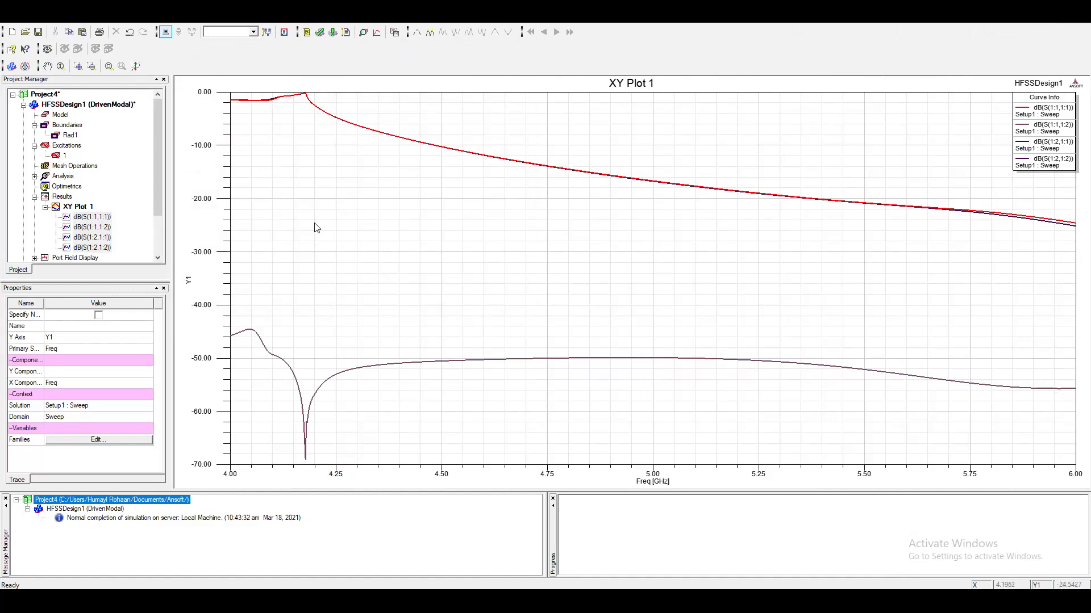
# Examine the lower S-parameter curve around 5 GHz in the XY plot and collapse the Results branch.
pyautogui.click(654, 356)
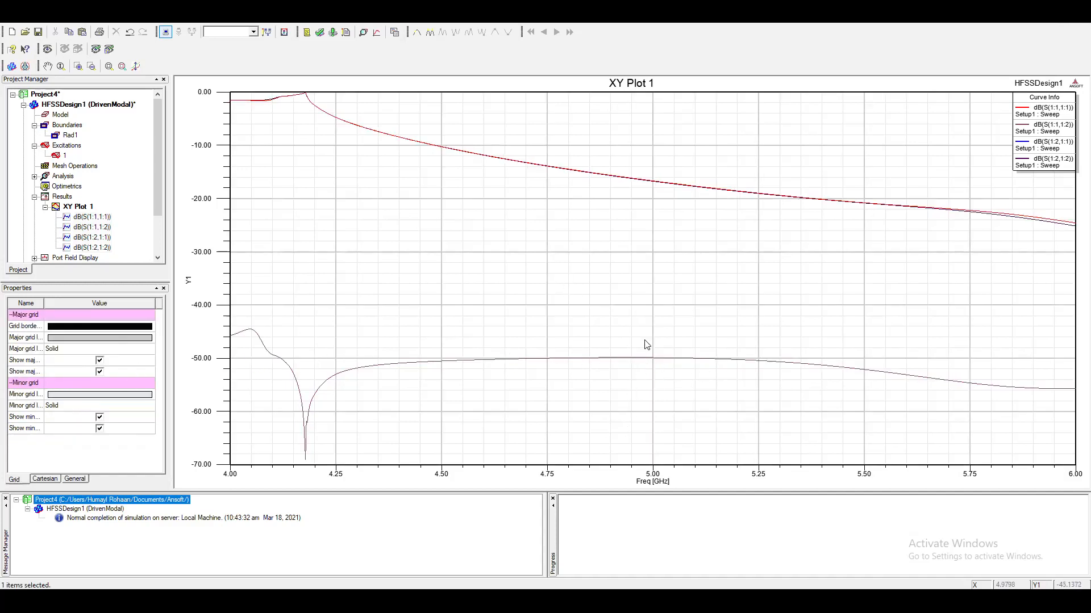
pyautogui.click(670, 324)
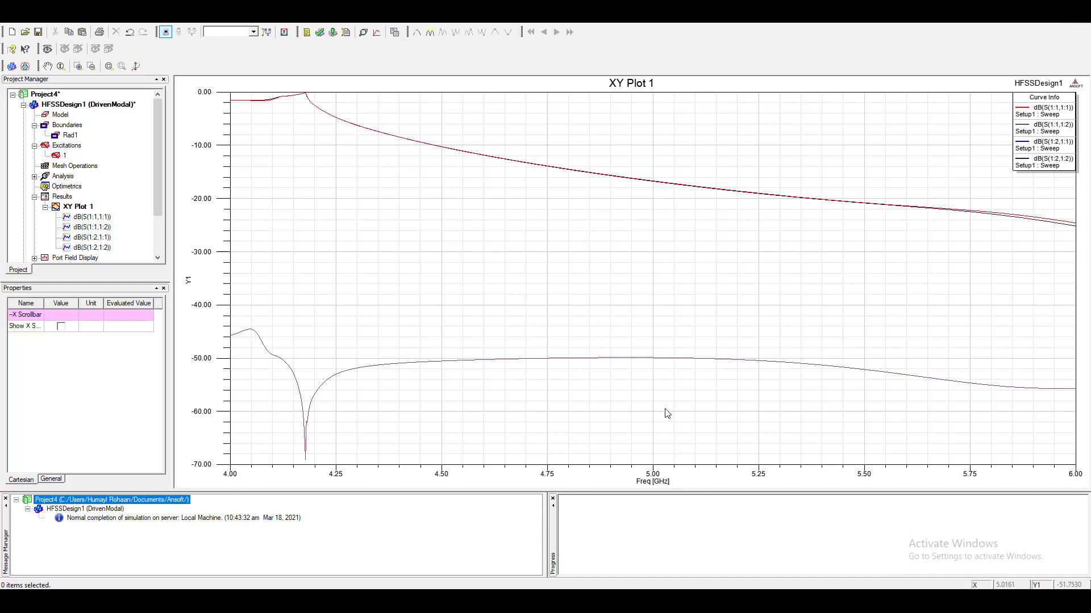
pyautogui.click(35, 198)
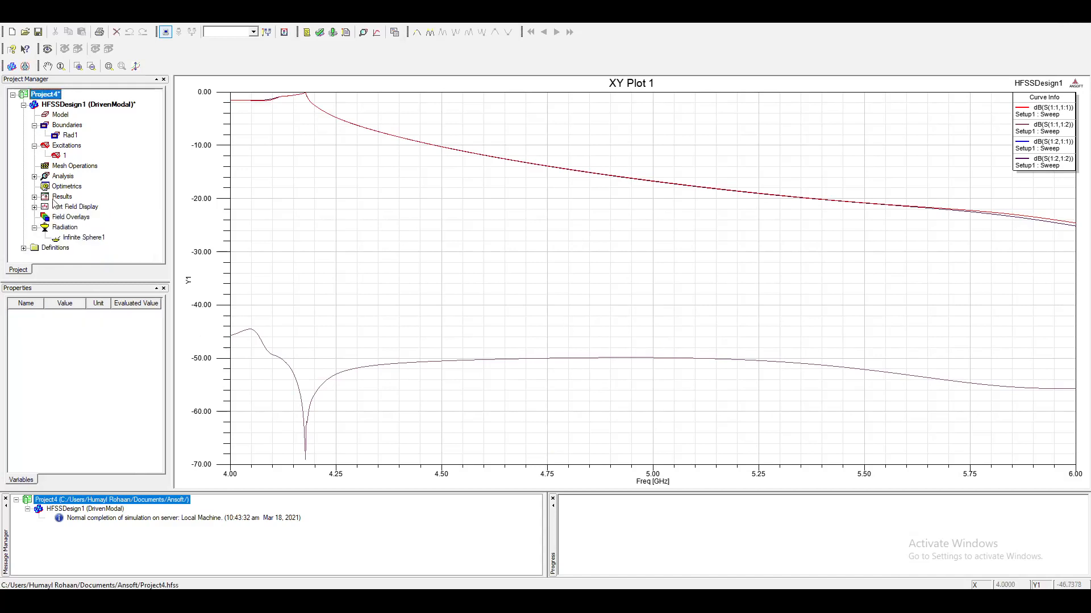
# Create a far field radiation pattern of GainTotal in dB for Infinite Sphere1 and inspect its traces.
pyautogui.click(60, 197)
pyautogui.rightClick(59, 196)
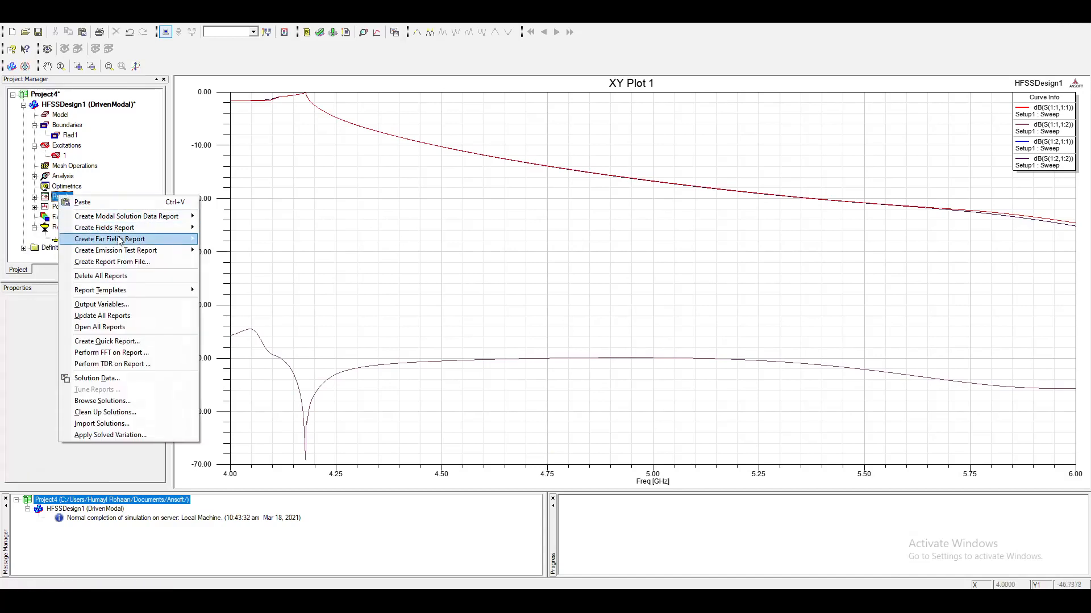
pyautogui.moveTo(117, 241)
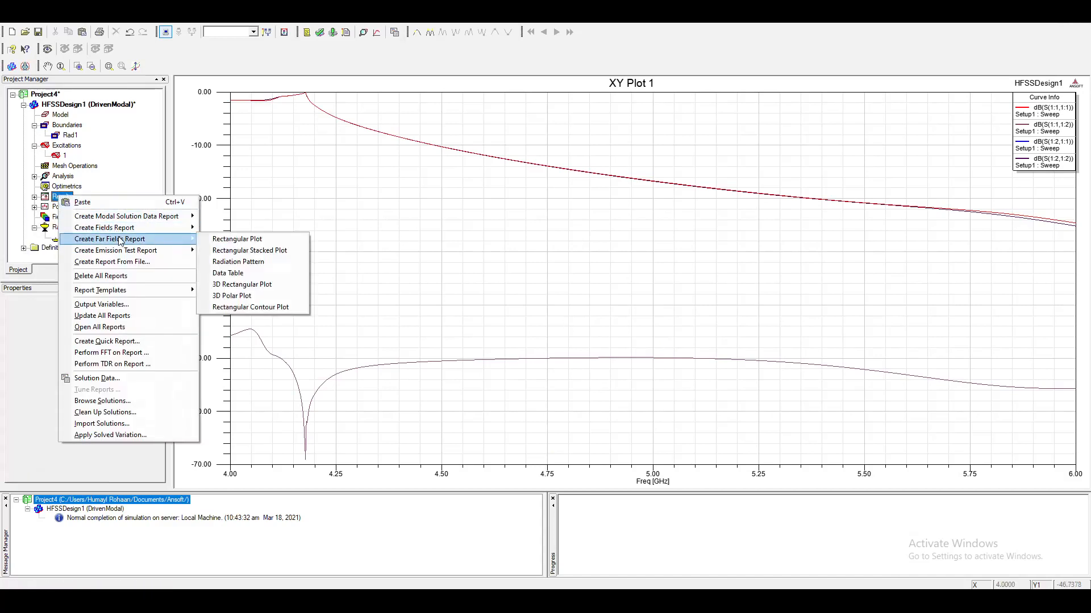
pyautogui.click(271, 251)
pyautogui.click(319, 242)
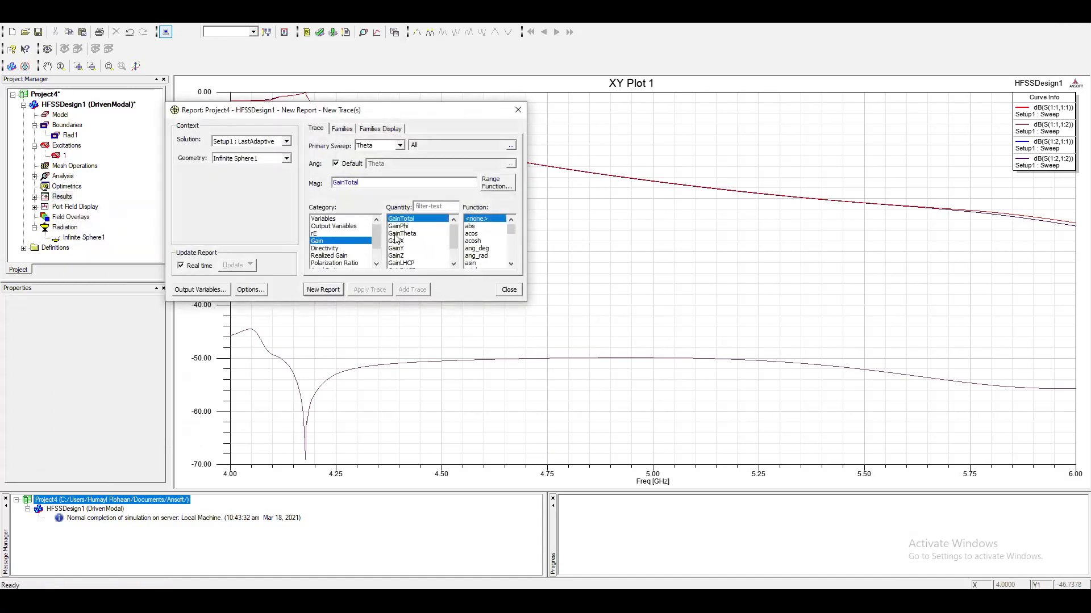
pyautogui.click(474, 241)
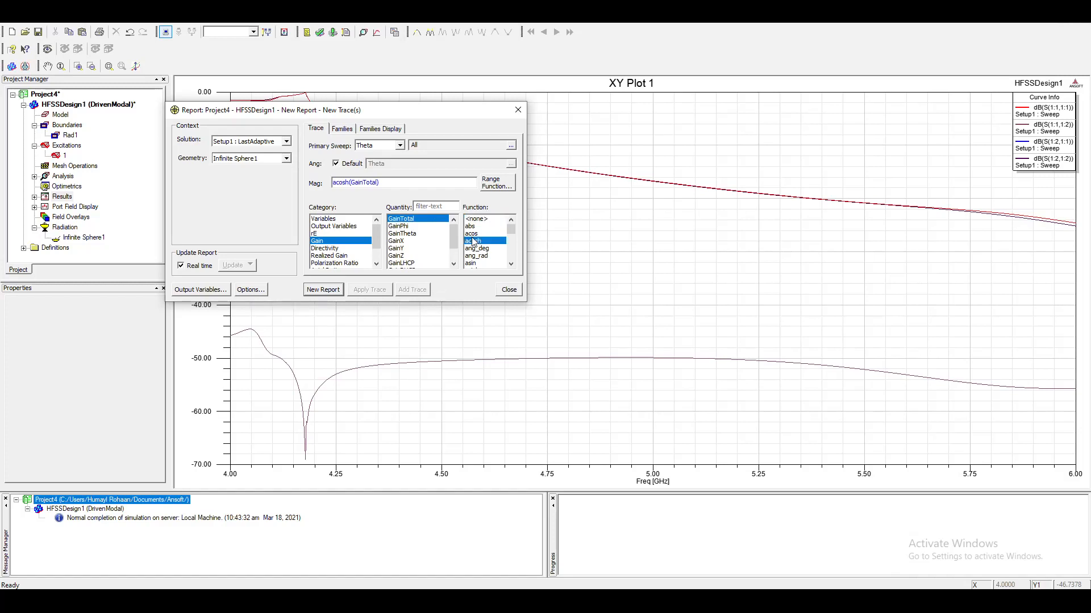
pyautogui.scroll(-2, 473, 242)
pyautogui.click(486, 263)
pyautogui.click(323, 289)
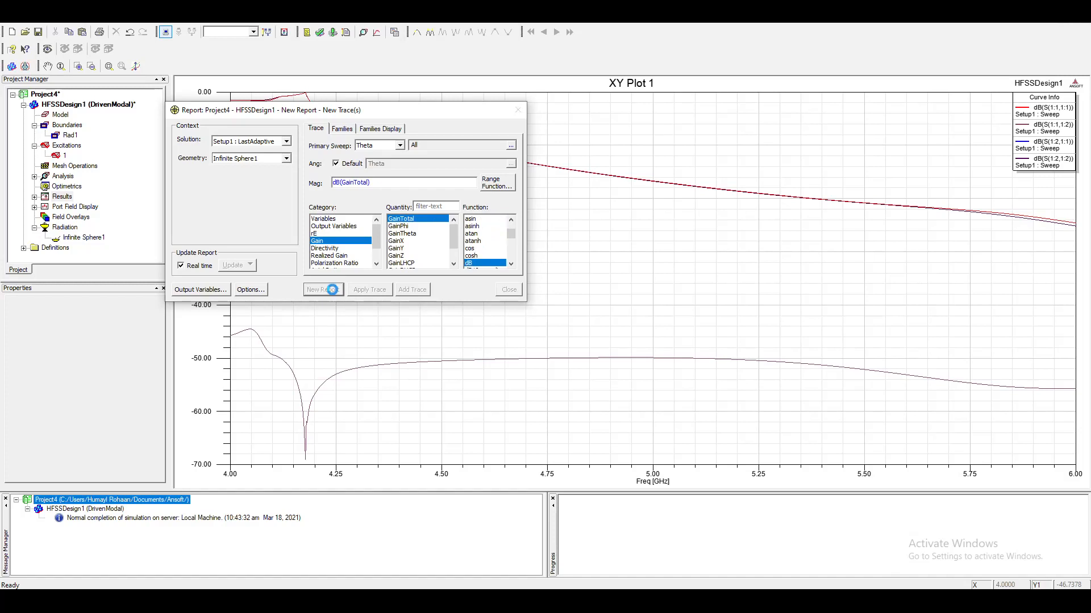
pyautogui.click(520, 291)
pyautogui.click(553, 302)
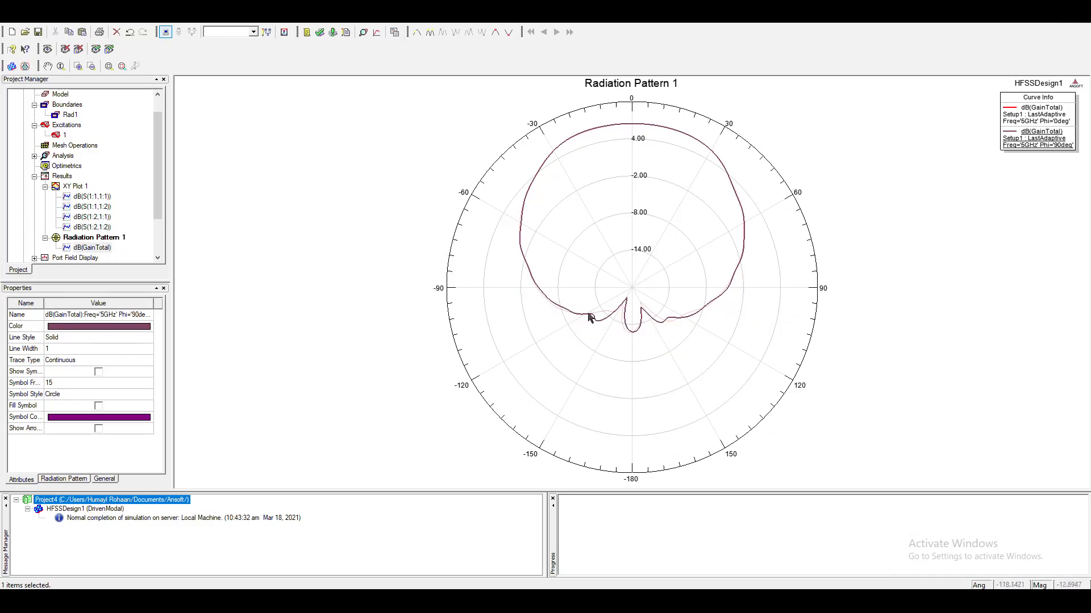
pyautogui.click(556, 313)
# Create a second far field radiation pattern showing the GainLHCP and GainRHCP quantities, with no function applied.
pyautogui.click(59, 176)
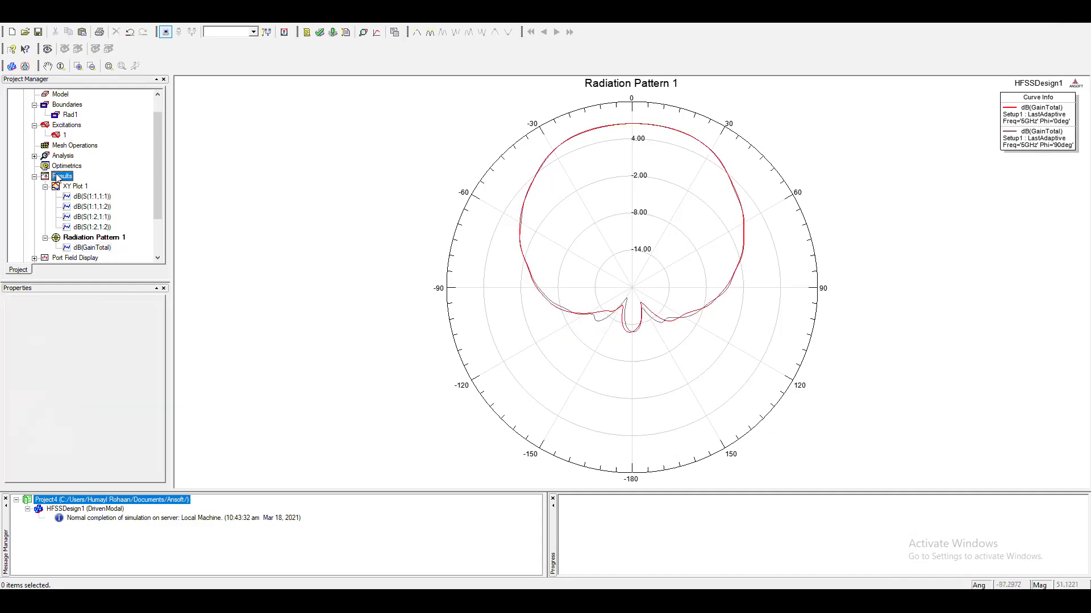
pyautogui.rightClick(58, 175)
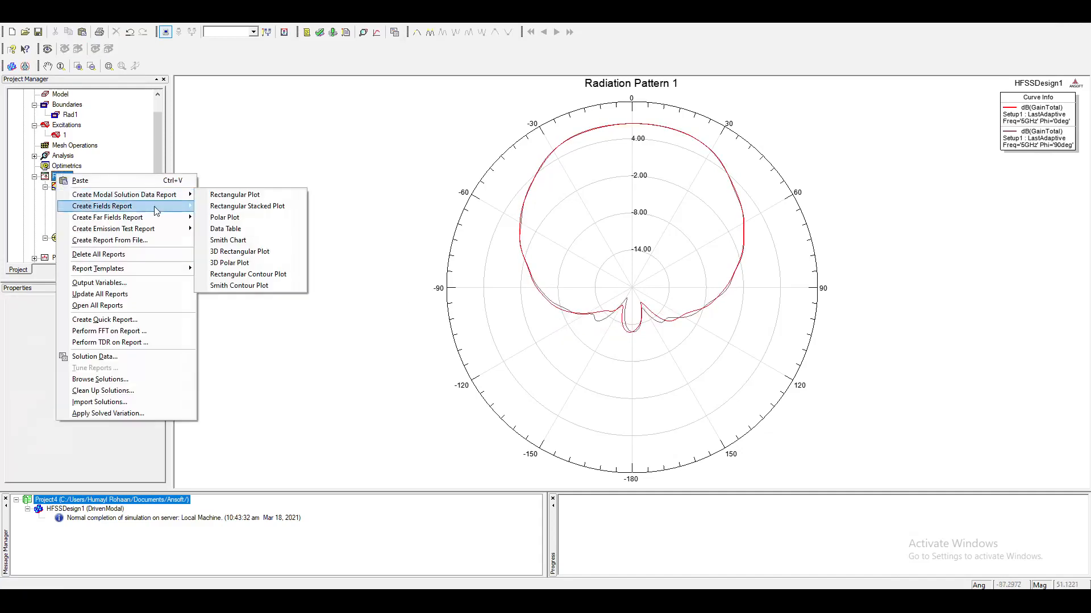
pyautogui.moveTo(165, 219)
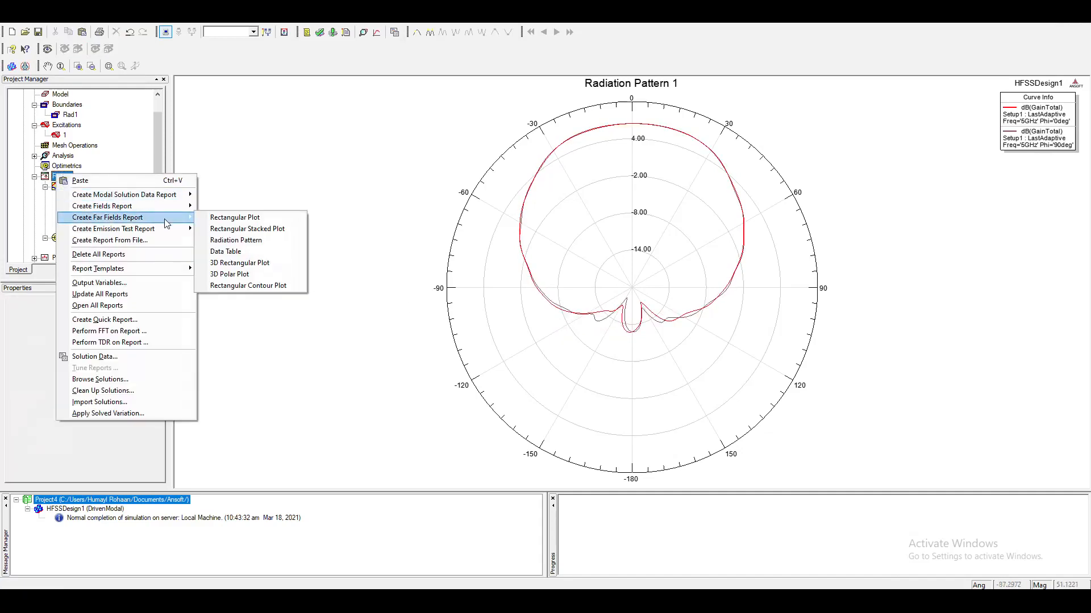
pyautogui.click(236, 240)
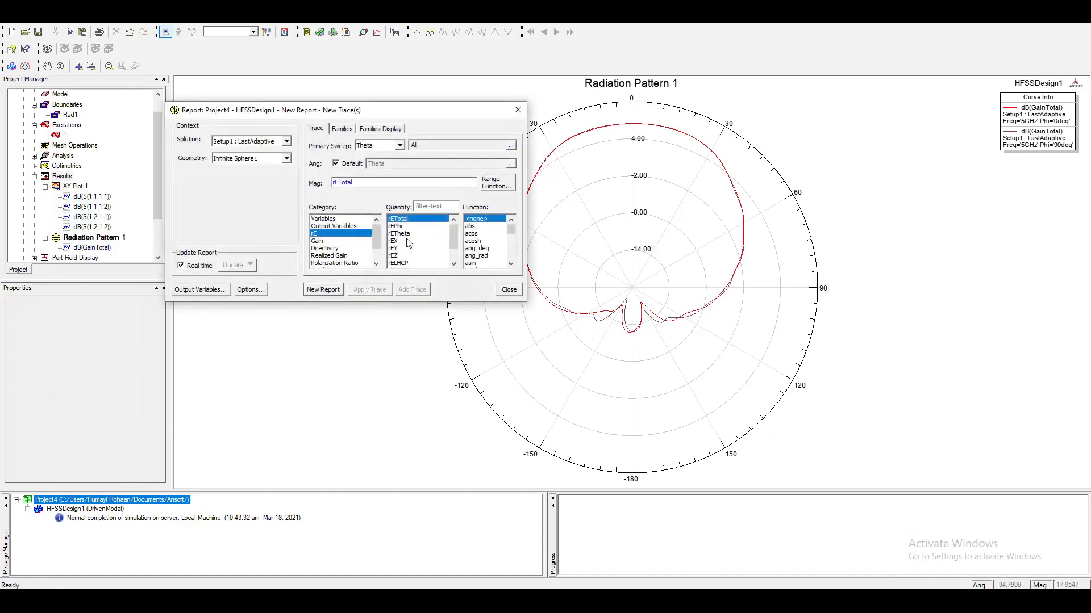
pyautogui.scroll(-1, 449, 239)
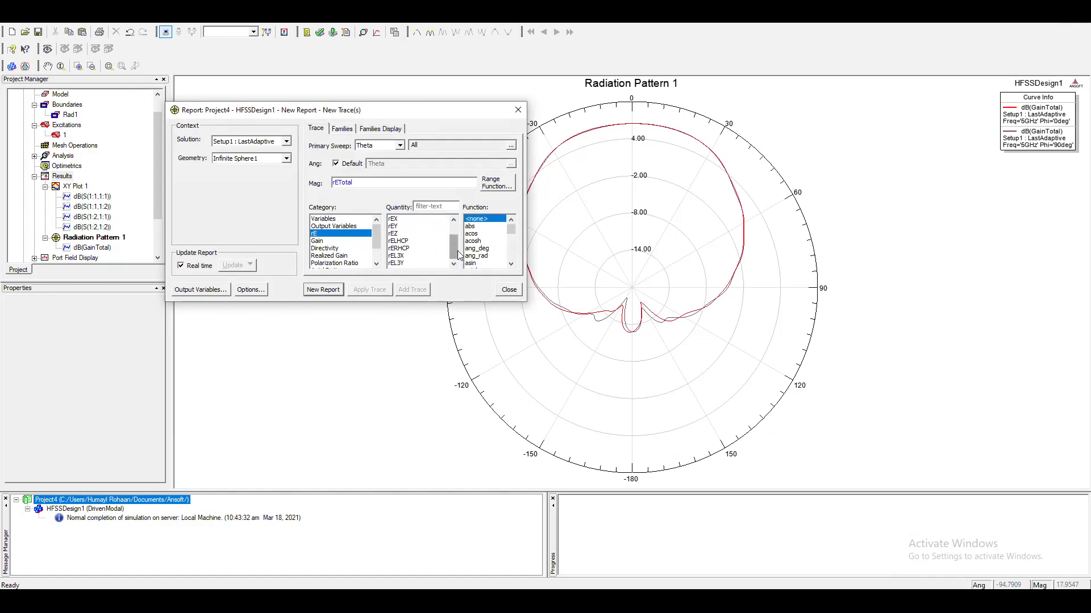
pyautogui.moveTo(456, 256); pyautogui.dragTo(457, 230)
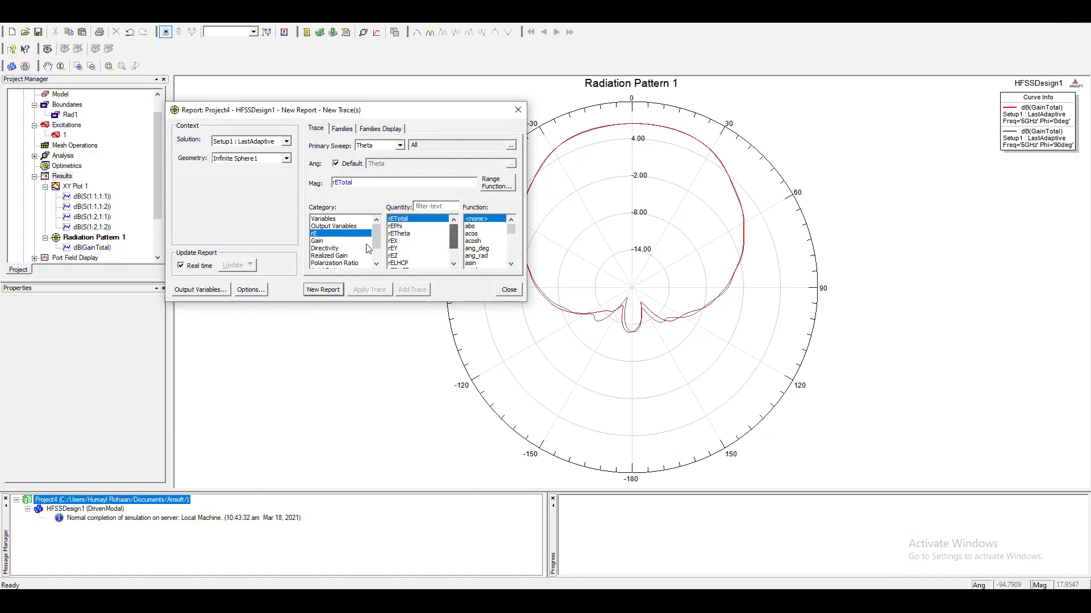
pyautogui.click(328, 242)
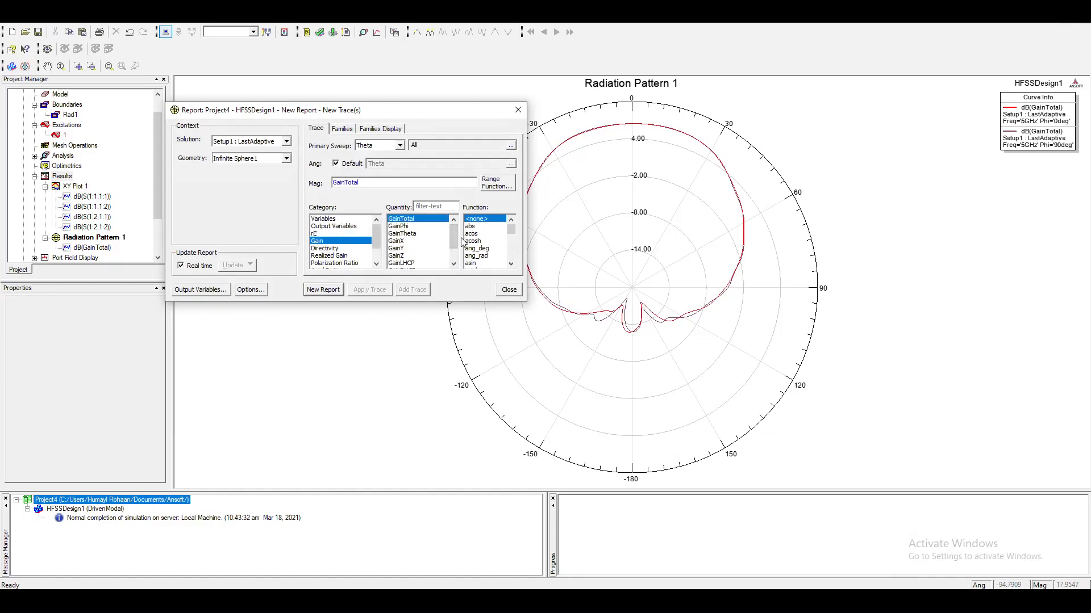
pyautogui.click(412, 263)
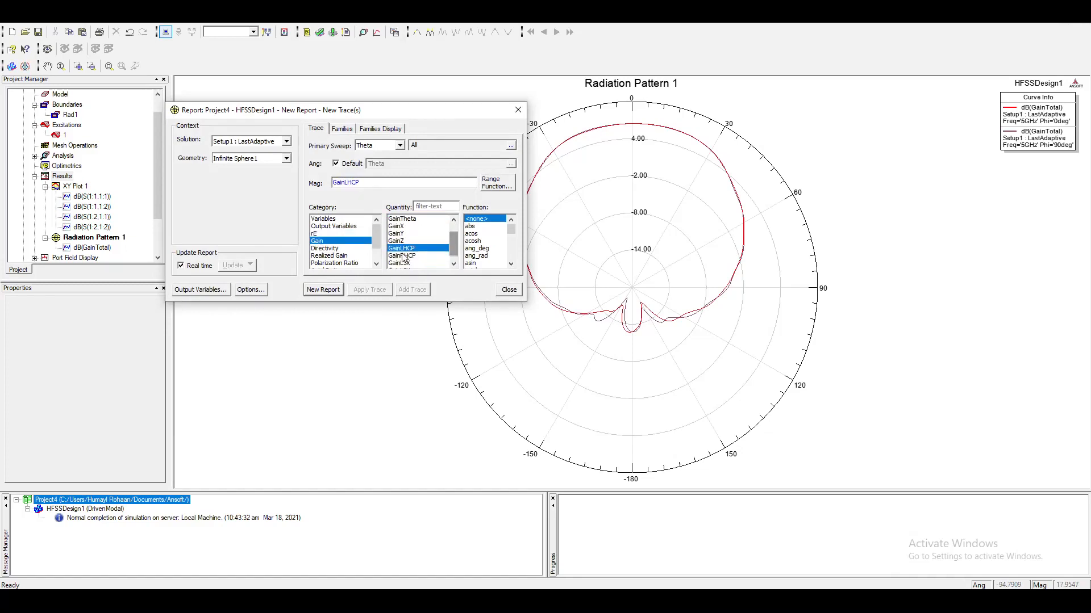
pyautogui.keyDown('ctrl'); pyautogui.click(402, 263); pyautogui.keyUp('ctrl')
pyautogui.click(322, 289)
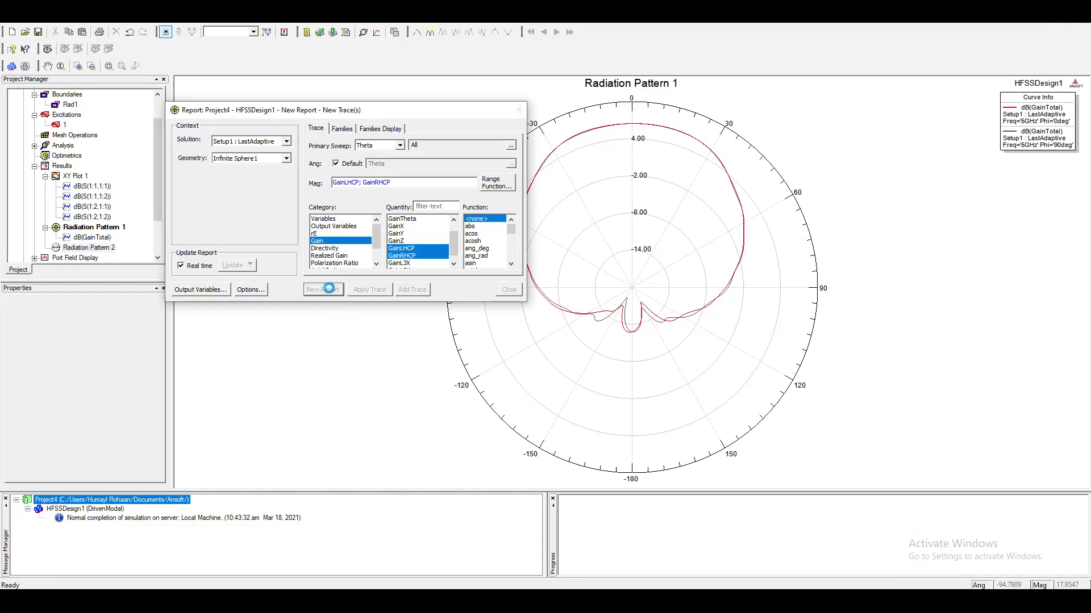
pyautogui.click(517, 291)
# Highlight the GainLHCP and GainRHCP traces of Radiation Pattern 2 one after another to compare them, and clear the selection.
pyautogui.click(1022, 113)
pyautogui.click(1026, 135)
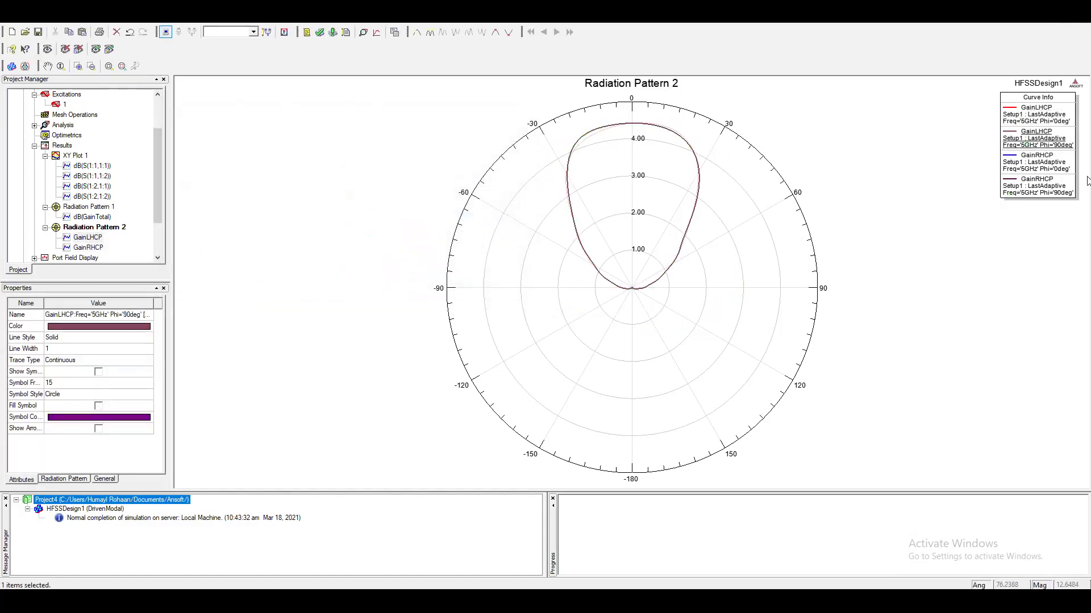
pyautogui.click(1044, 183)
pyautogui.click(1037, 161)
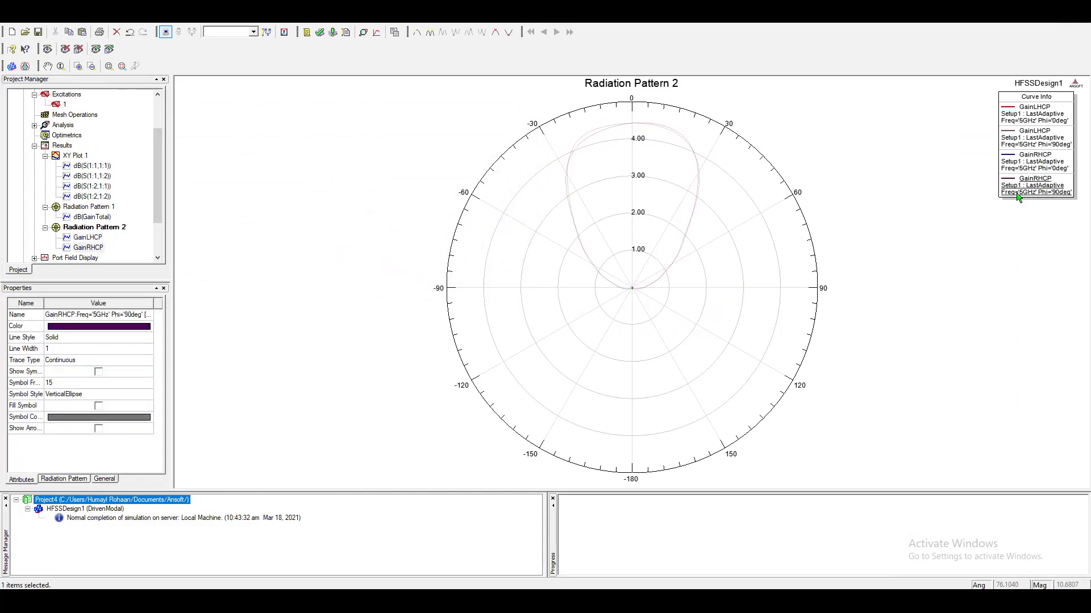
pyautogui.click(565, 276)
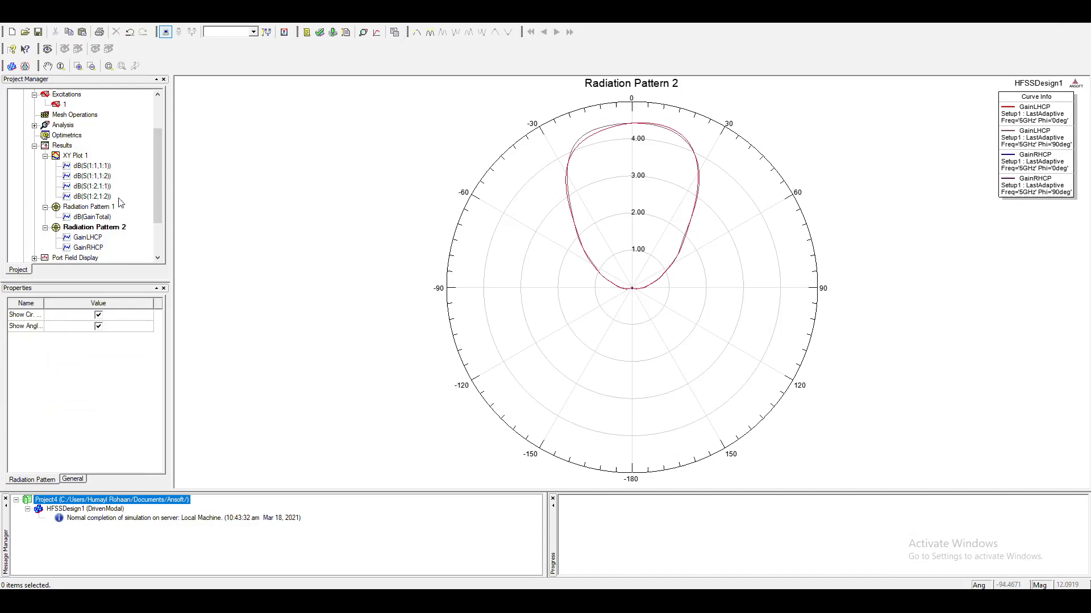
# Create a far fields 3D polar plot of GainTotal in dB for Infinite Sphere1 and inspect its shape from other angles.
pyautogui.rightClick(60, 146)
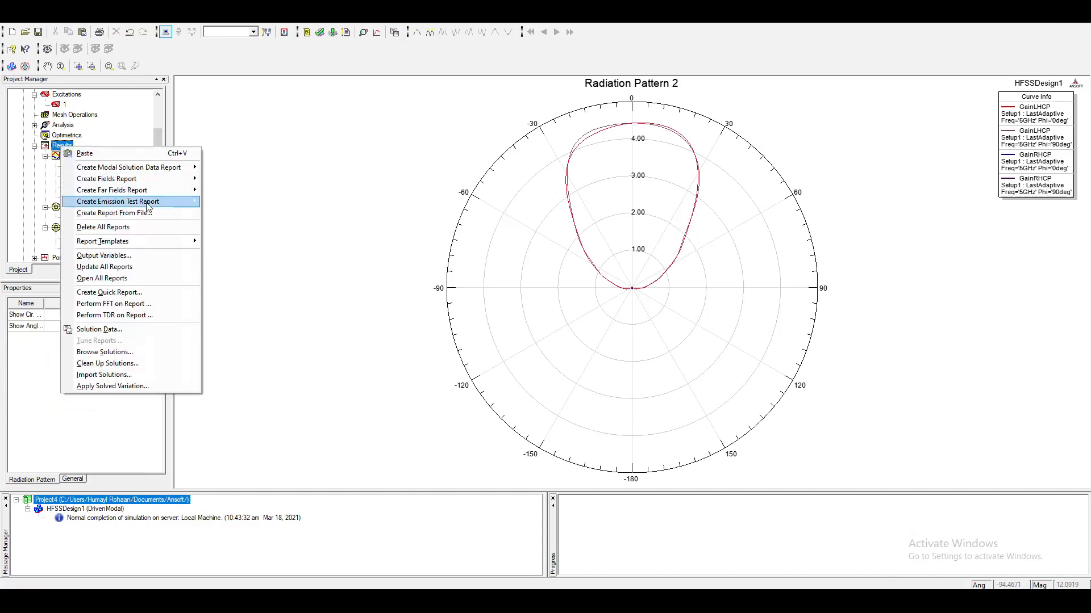
pyautogui.moveTo(151, 190)
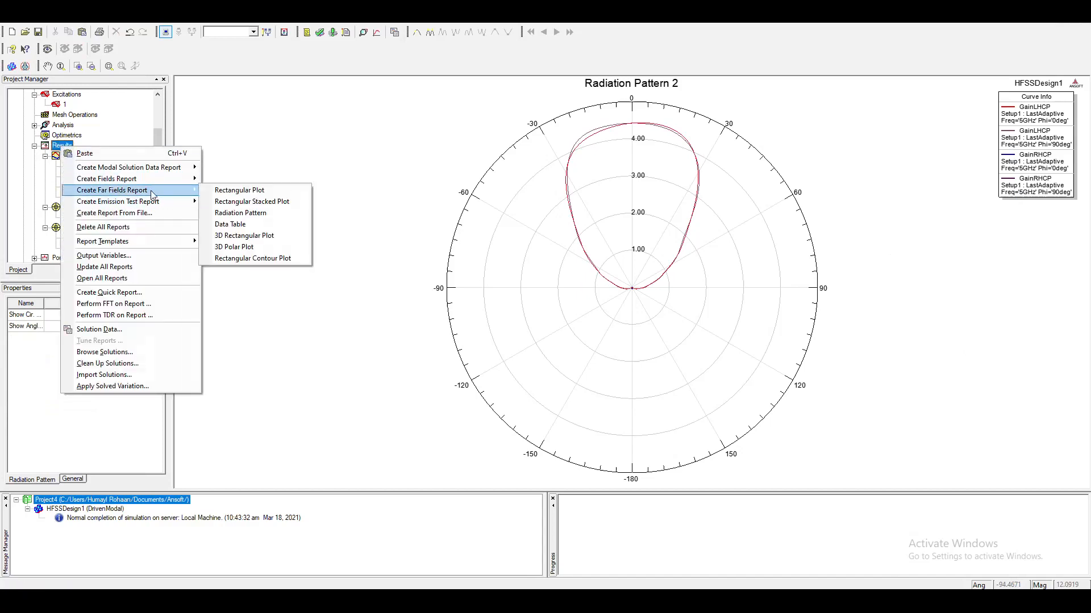
pyautogui.click(238, 247)
pyautogui.click(376, 264)
pyautogui.click(376, 265)
pyautogui.click(328, 255)
pyautogui.click(471, 263)
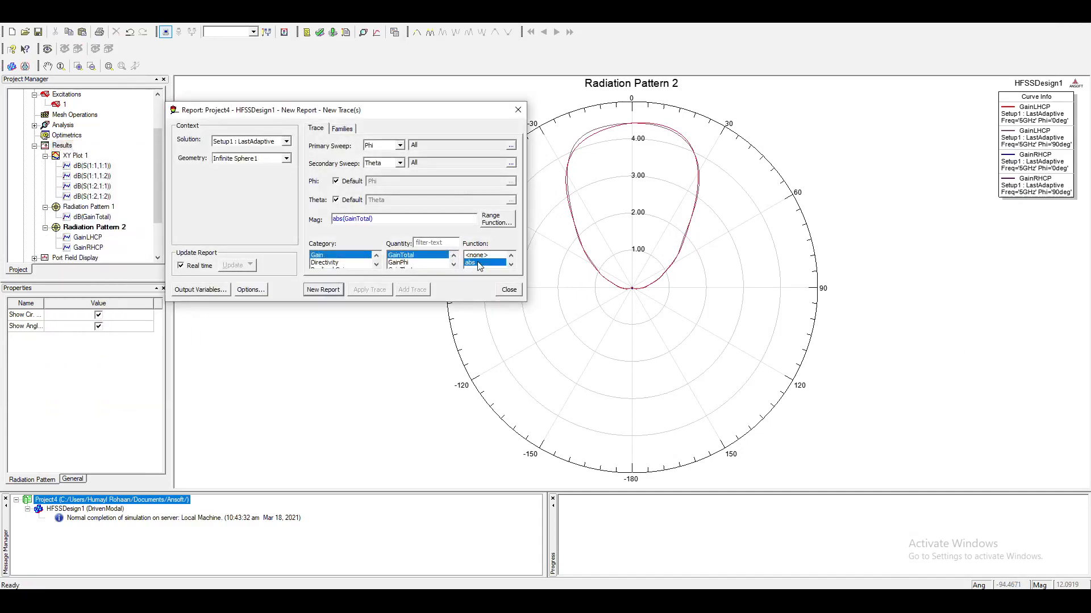
pyautogui.press('d')
pyautogui.click(321, 290)
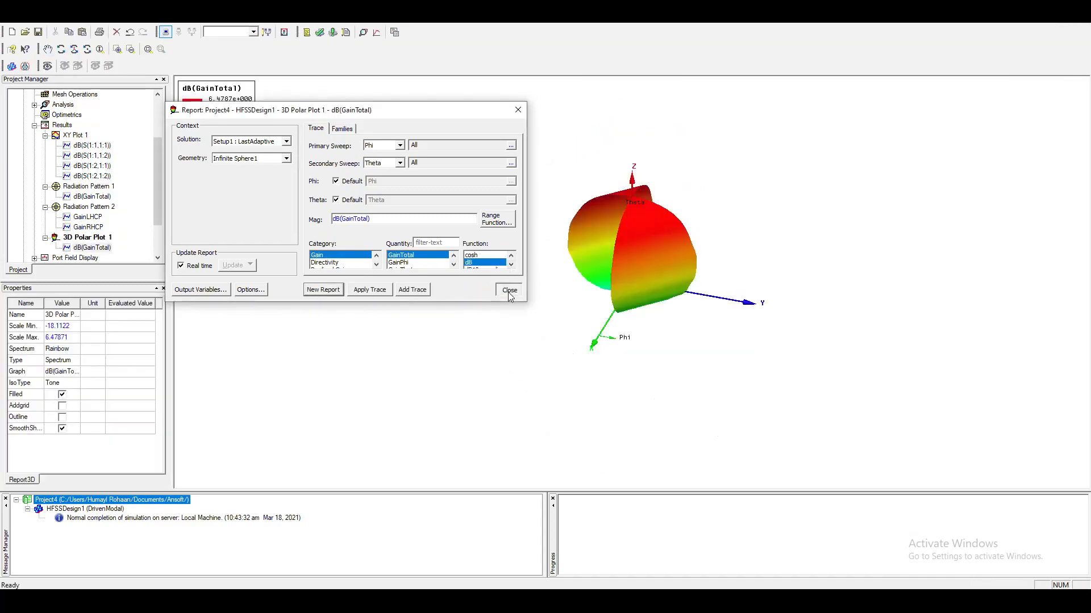
pyautogui.click(509, 290)
pyautogui.moveTo(597, 278); pyautogui.dragTo(667, 168)
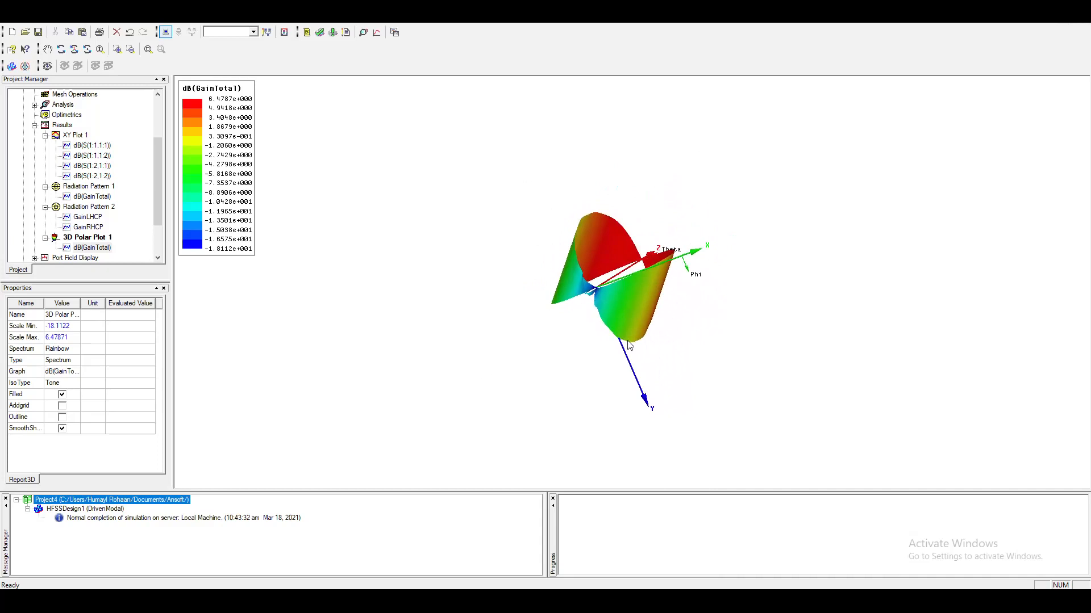
pyautogui.moveTo(610, 254); pyautogui.dragTo(589, 295)
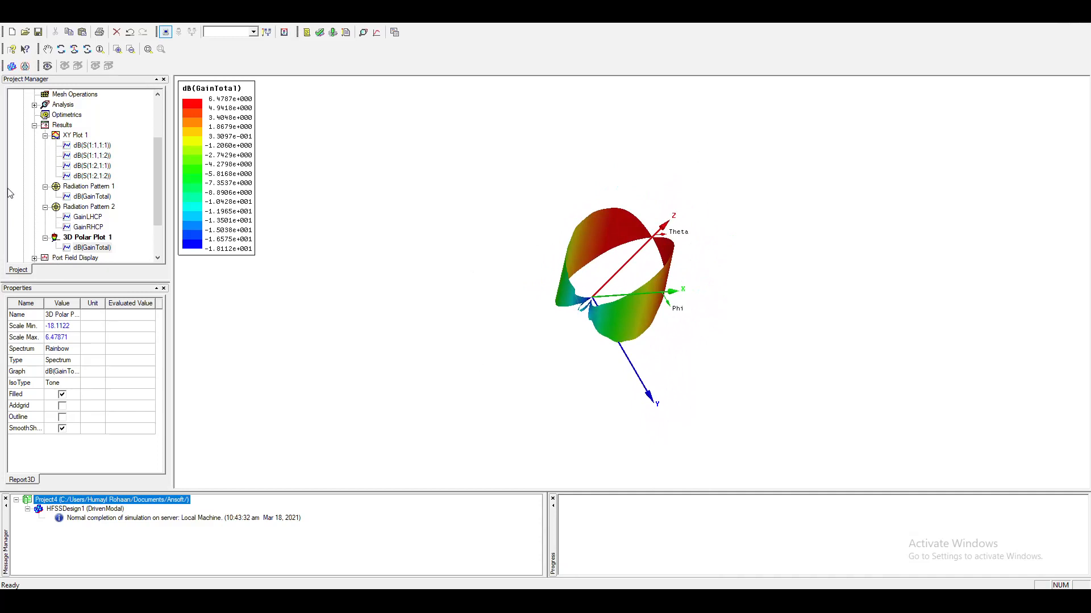
pyautogui.rightClick(63, 127)
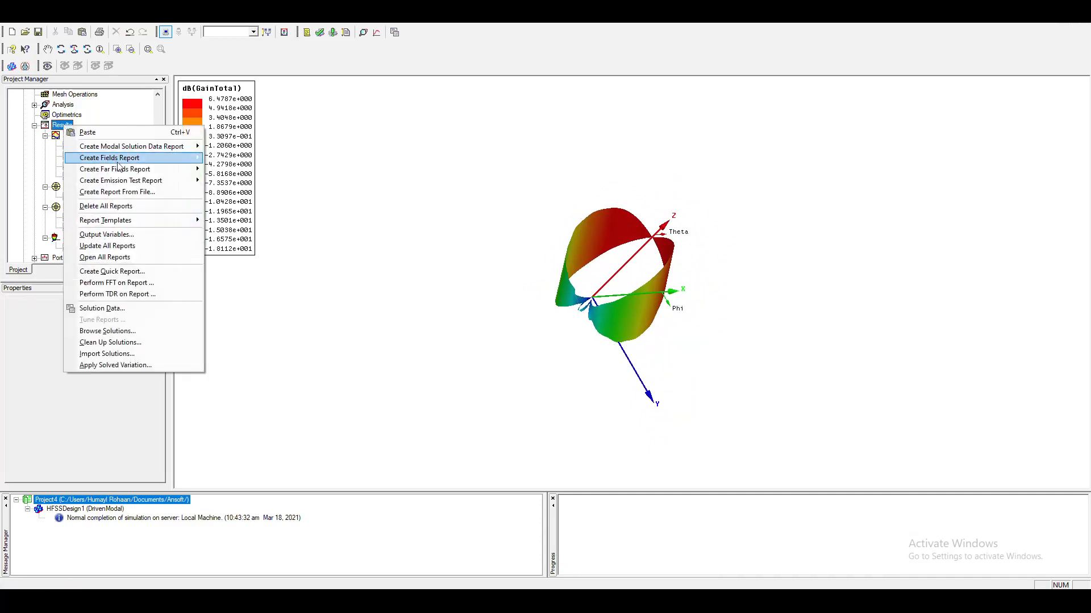
pyautogui.moveTo(114, 160)
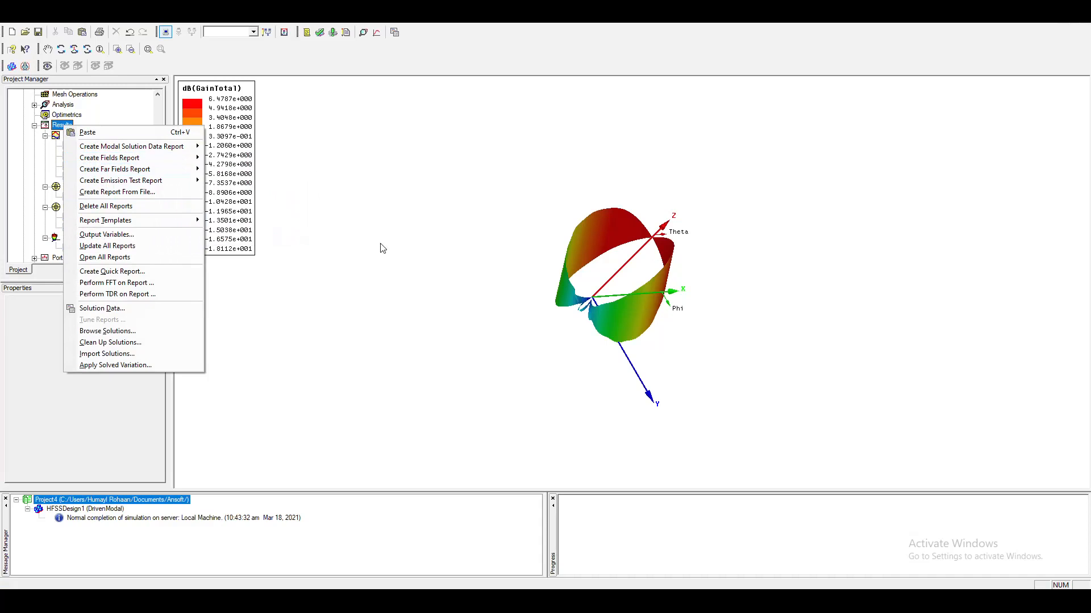
pyautogui.click(348, 271)
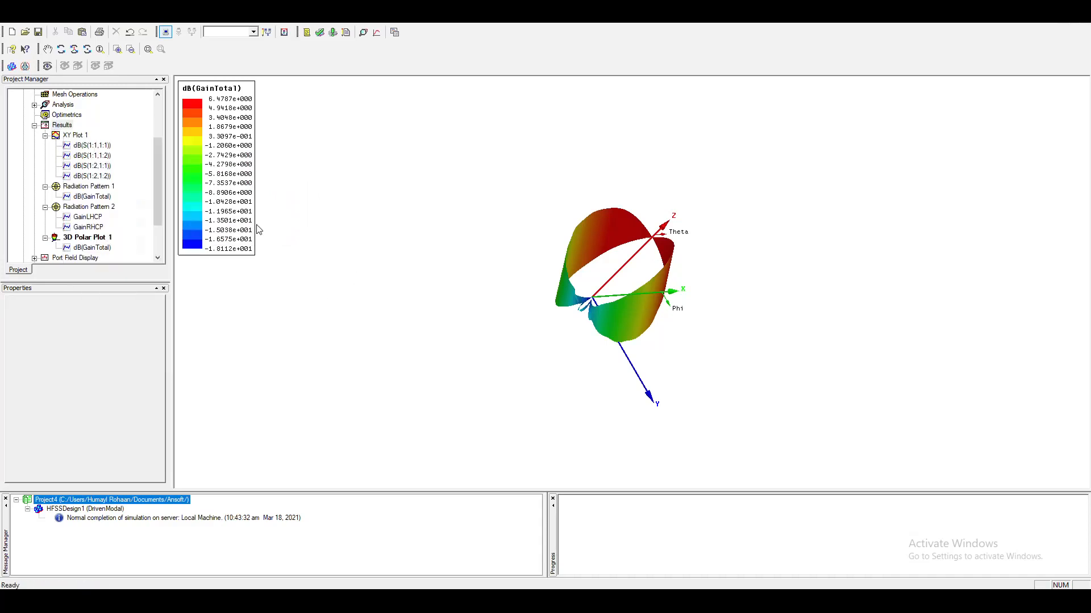
# Collapse the Results branch and run the analysis of all solution setups again.
pyautogui.click(34, 126)
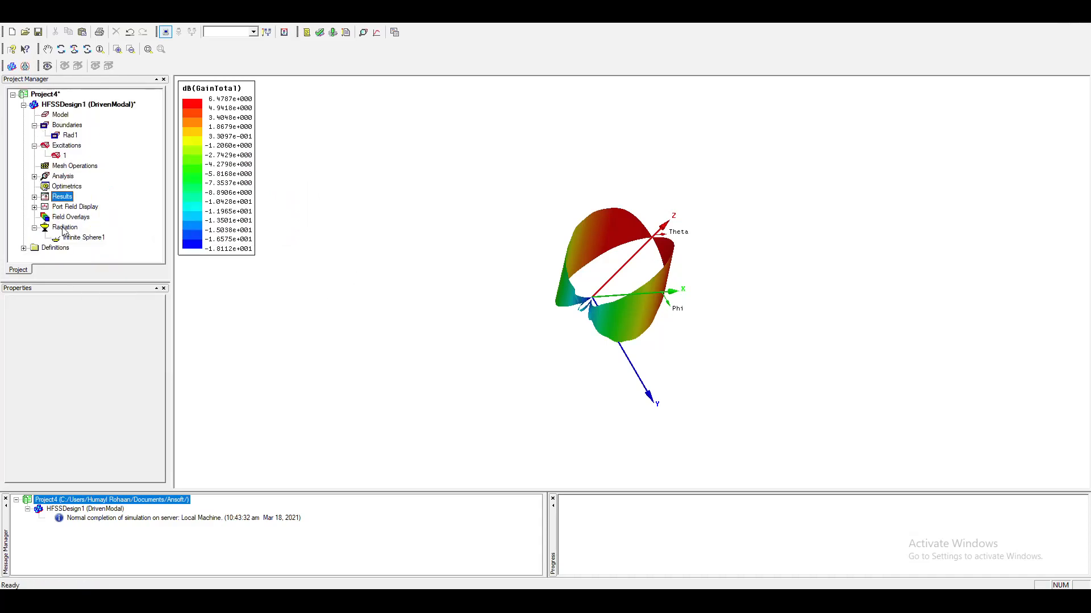
pyautogui.rightClick(59, 178)
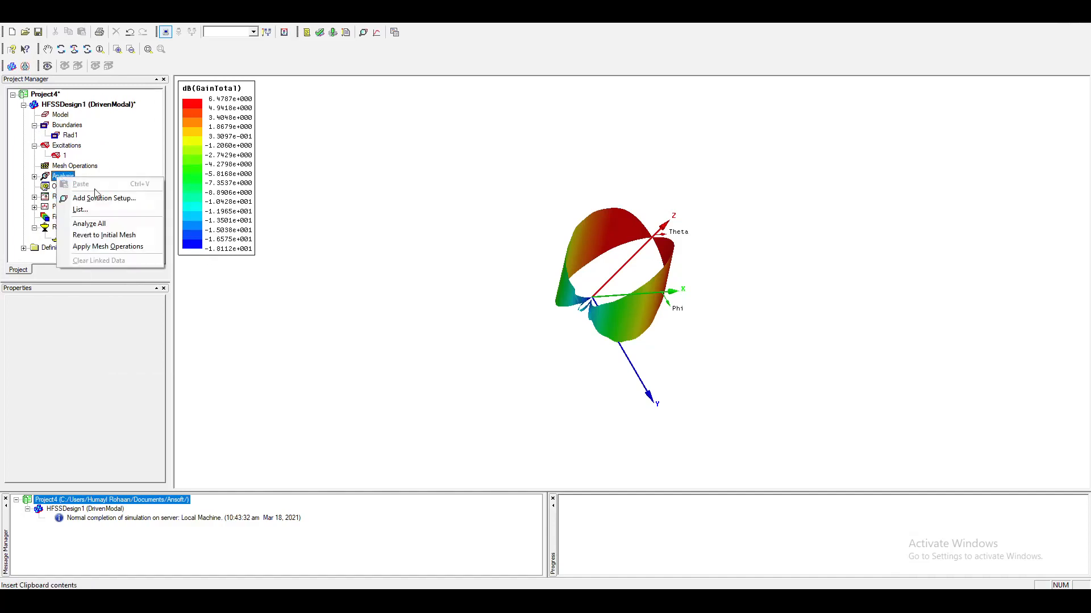
pyautogui.click(119, 224)
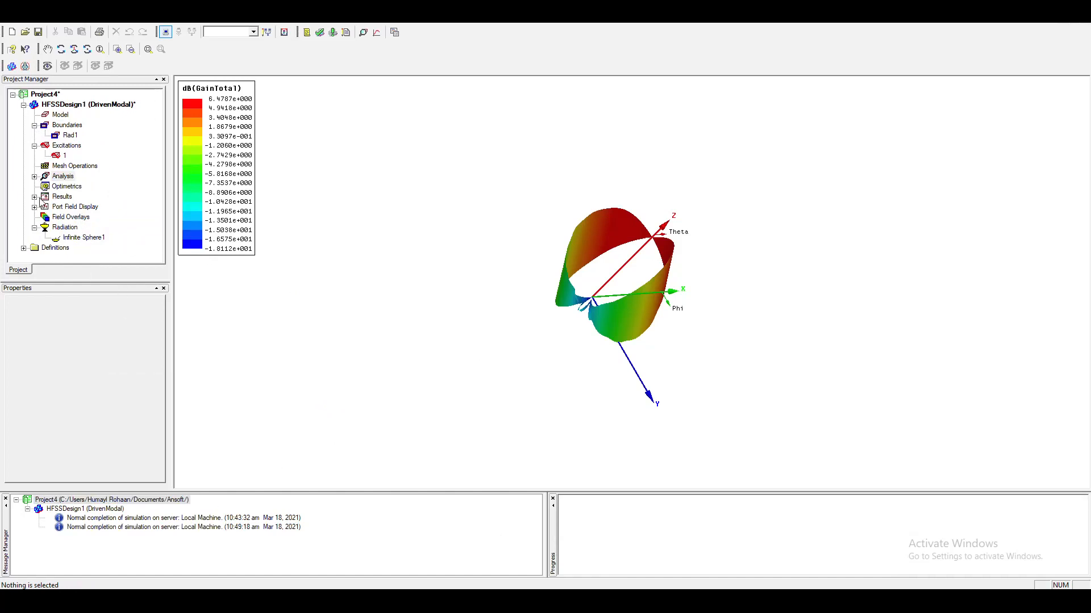
# Reopen XY Plot 1 and review the definitions of its four S-parameter traces, leaving them unmodified.
pyautogui.click(35, 197)
pyautogui.doubleClick(88, 145)
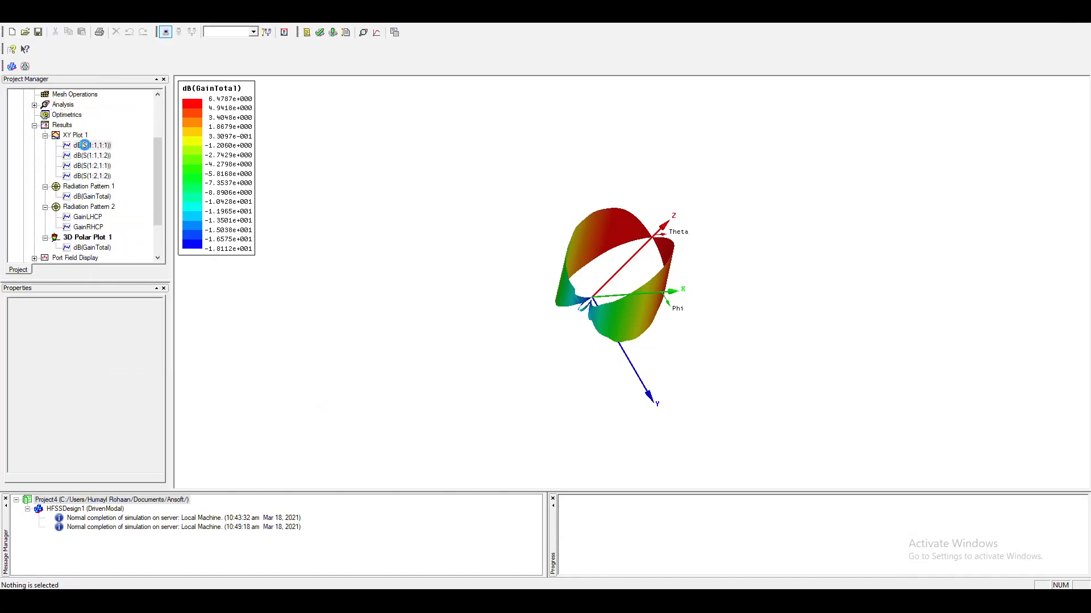
pyautogui.click(88, 156)
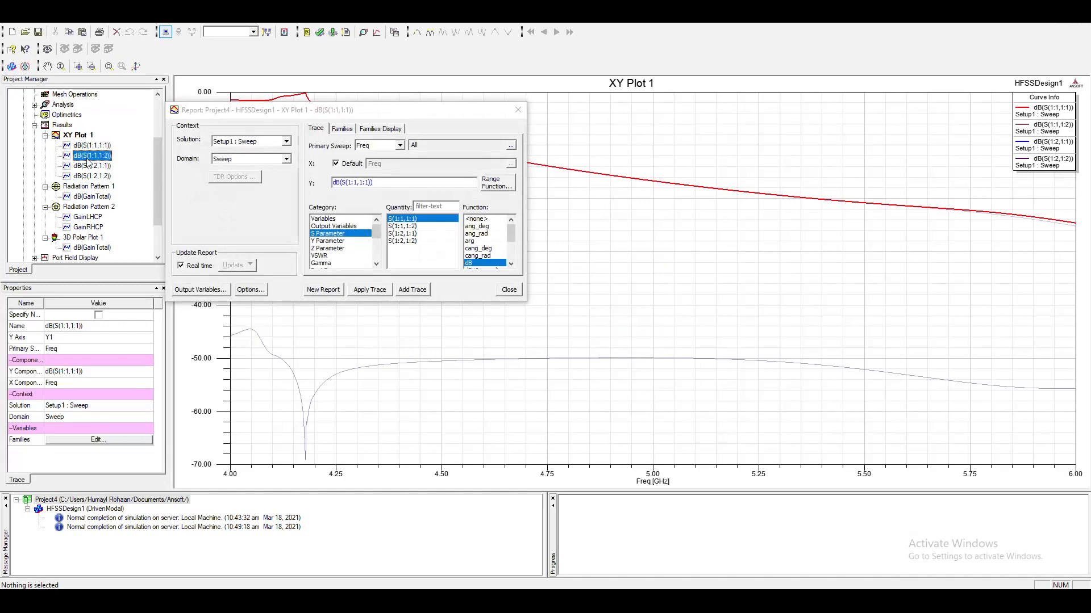
pyautogui.click(88, 166)
pyautogui.click(88, 176)
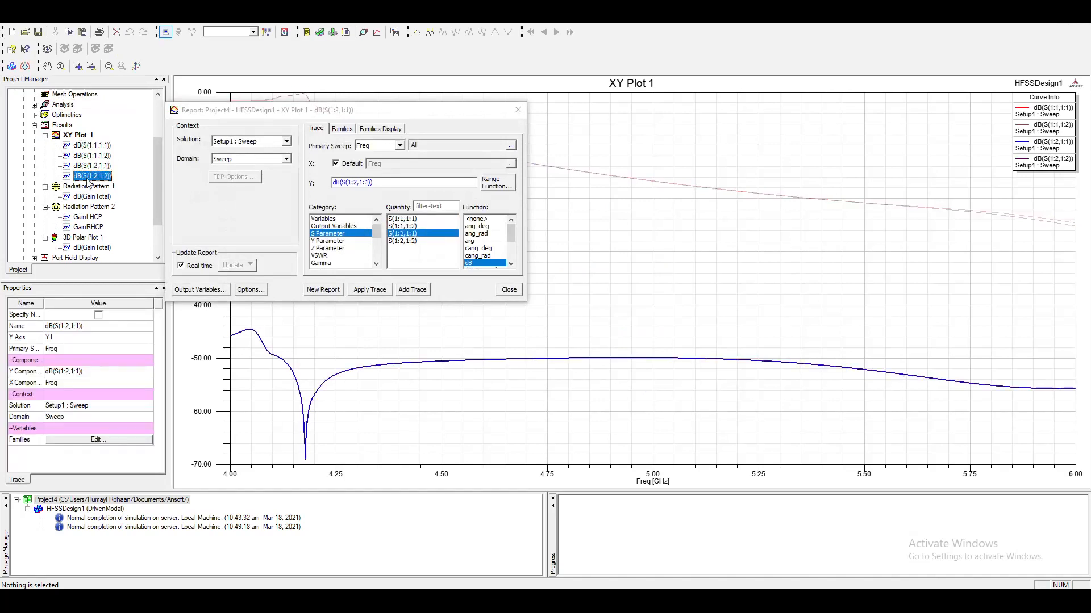
pyautogui.click(509, 290)
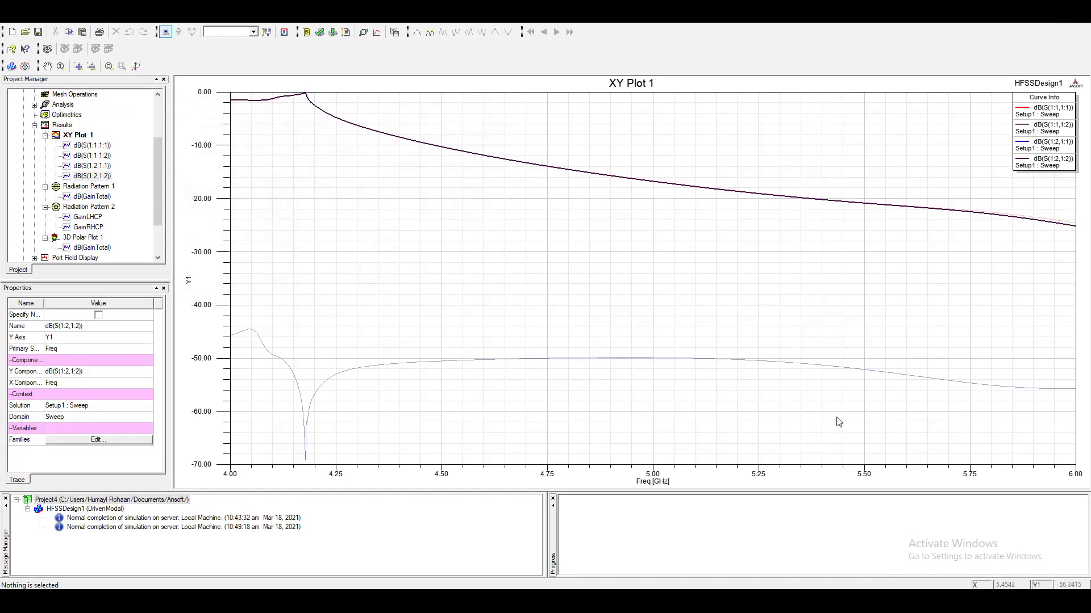
# Compare the upper and lower S-parameter curves in XY Plot 1 slightly above 5 GHz by selecting them alternately.
pyautogui.click(712, 361)
pyautogui.click(700, 358)
pyautogui.click(695, 192)
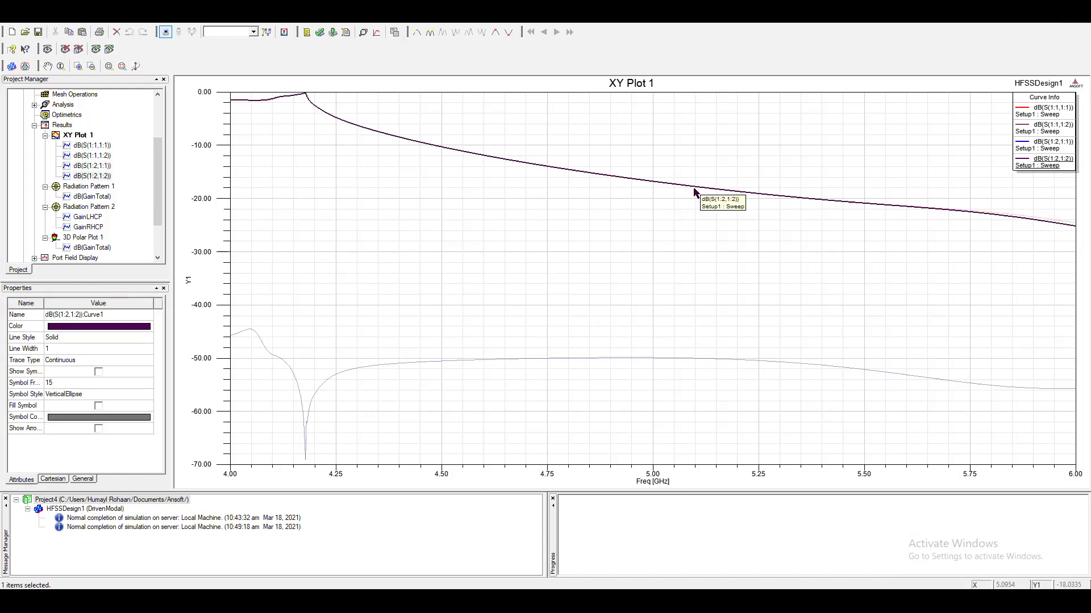
pyautogui.click(723, 359)
pyautogui.click(720, 194)
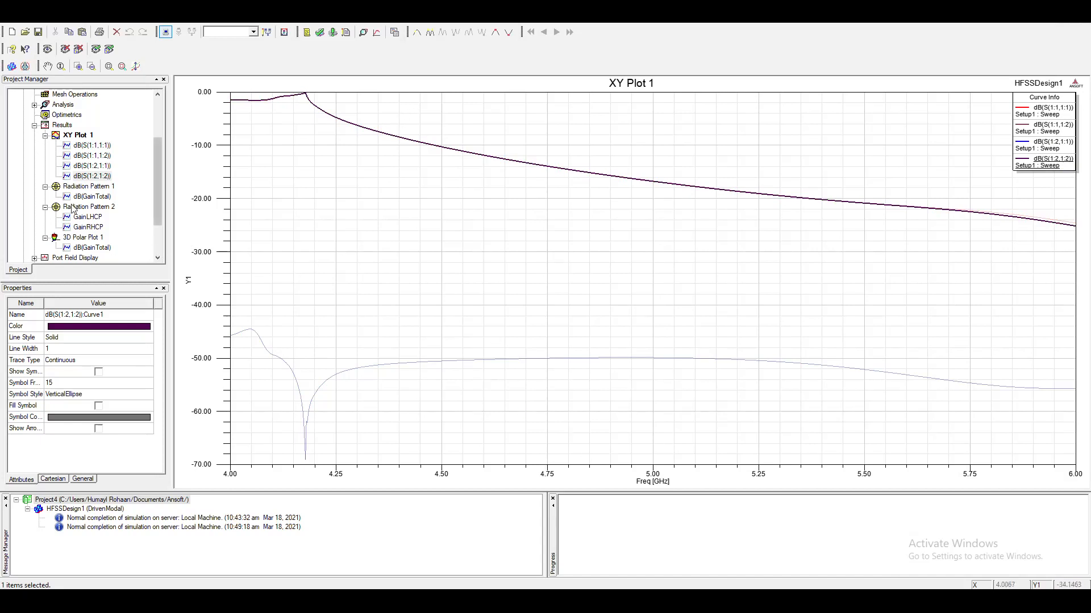
# Collapse the Results branch, check the design's object list, and return to the 3D model of HFSSDesign1 to view the horn.
pyautogui.click(35, 125)
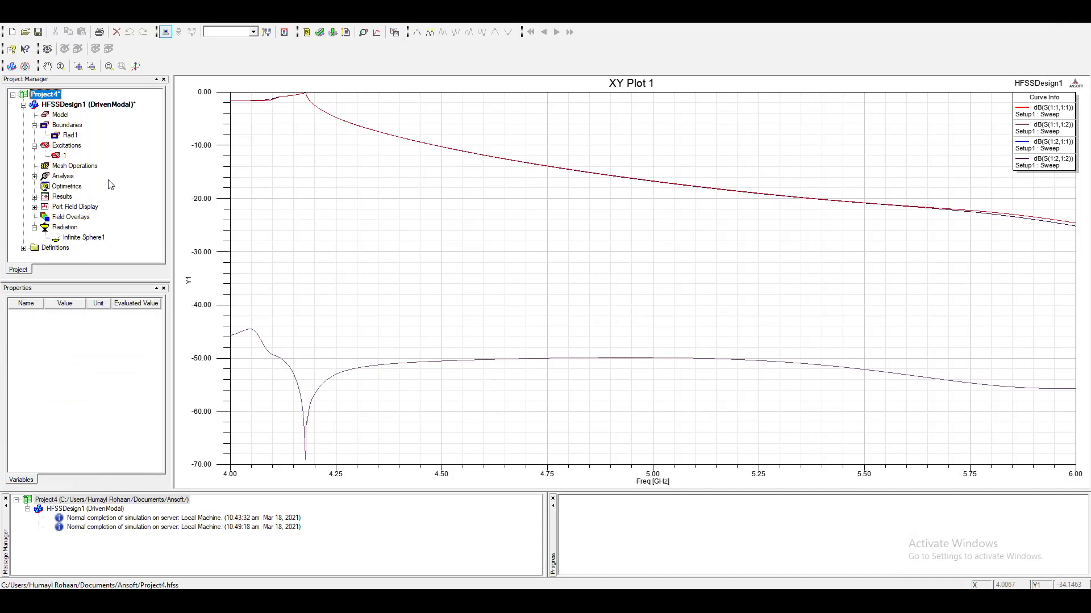
pyautogui.click(102, 107)
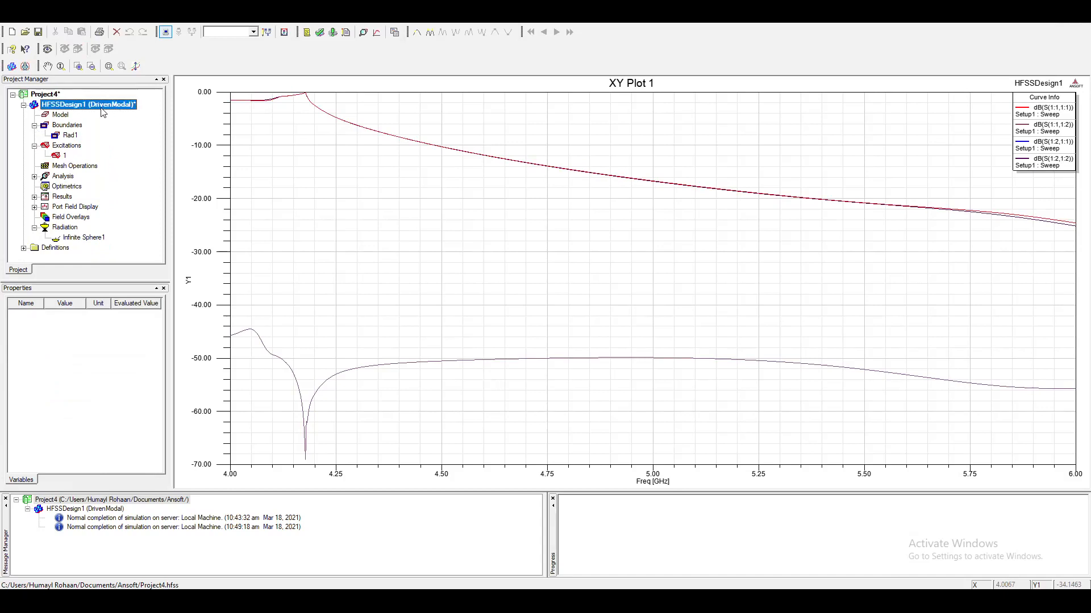
pyautogui.doubleClick(64, 115)
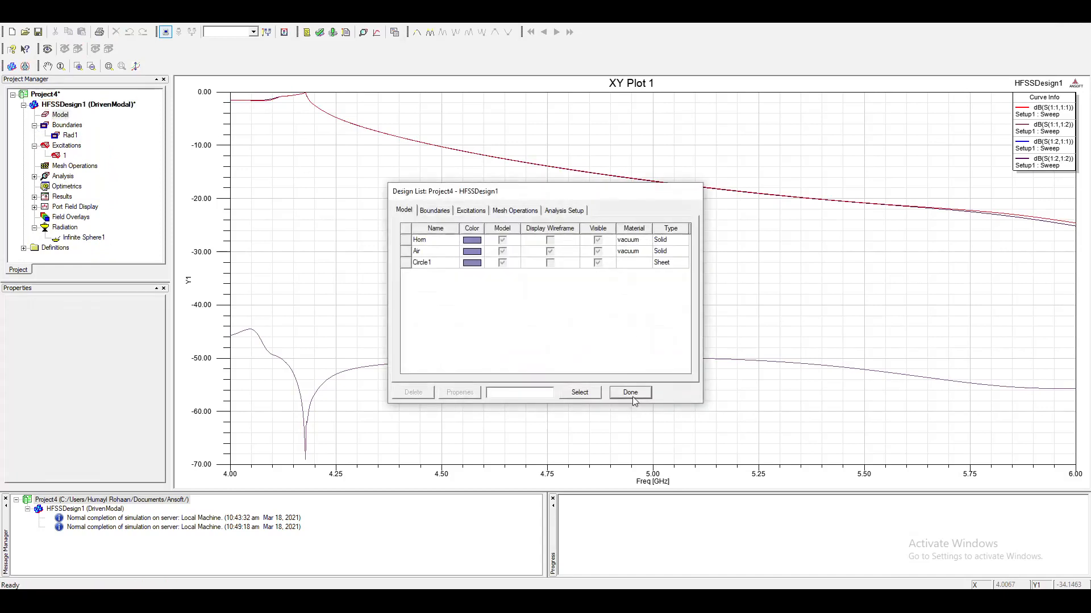
pyautogui.click(630, 392)
pyautogui.doubleClick(90, 107)
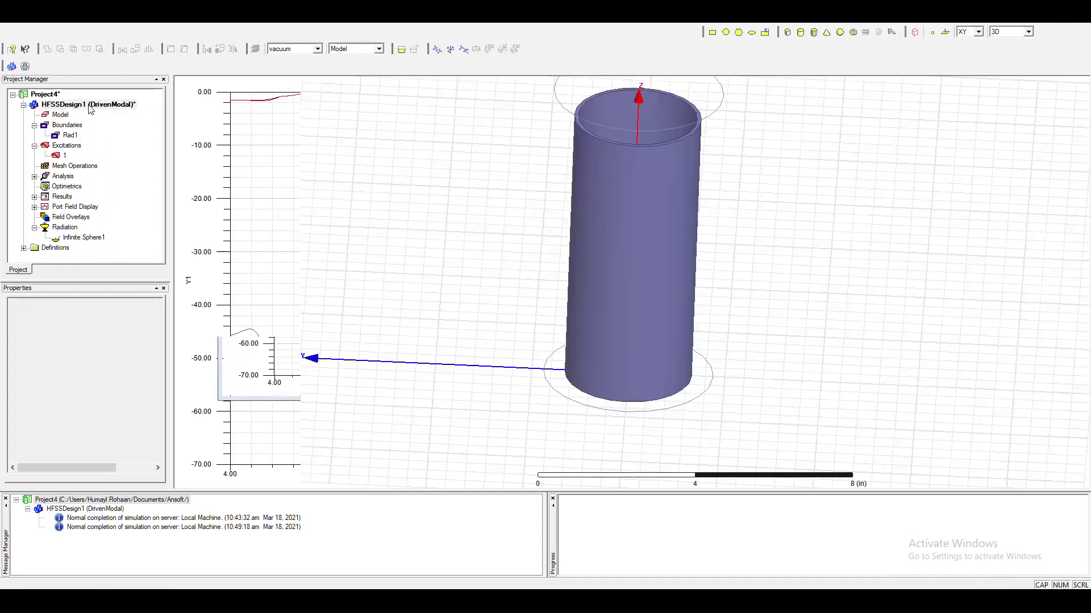
pyautogui.click(839, 387)
pyautogui.scroll(2, 997, 391)
pyautogui.scroll(-5, 764, 378)
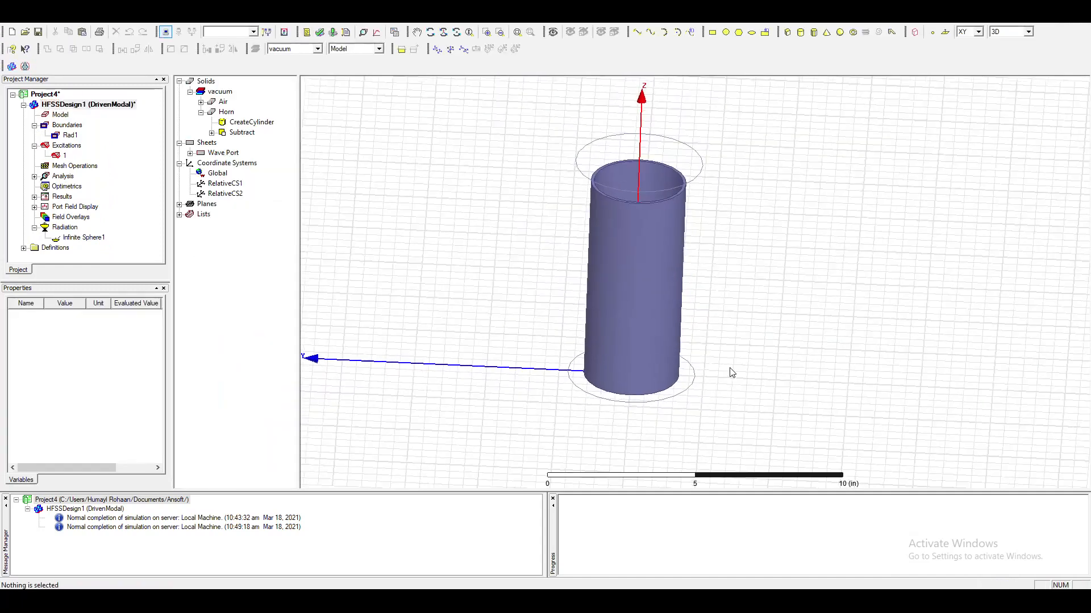